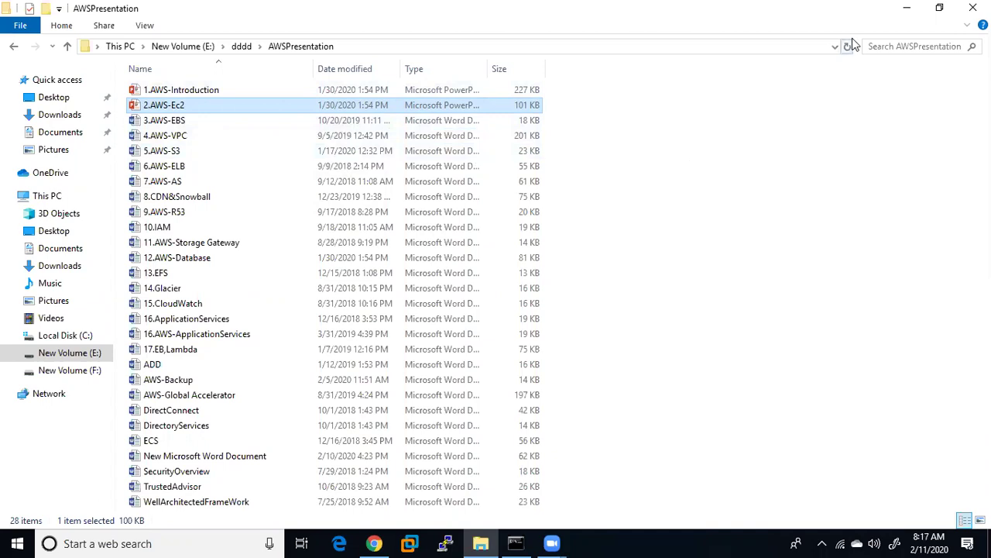
# - Minimize the presentation folder and launch Paint by running mspaint
pyautogui.click(907, 8)
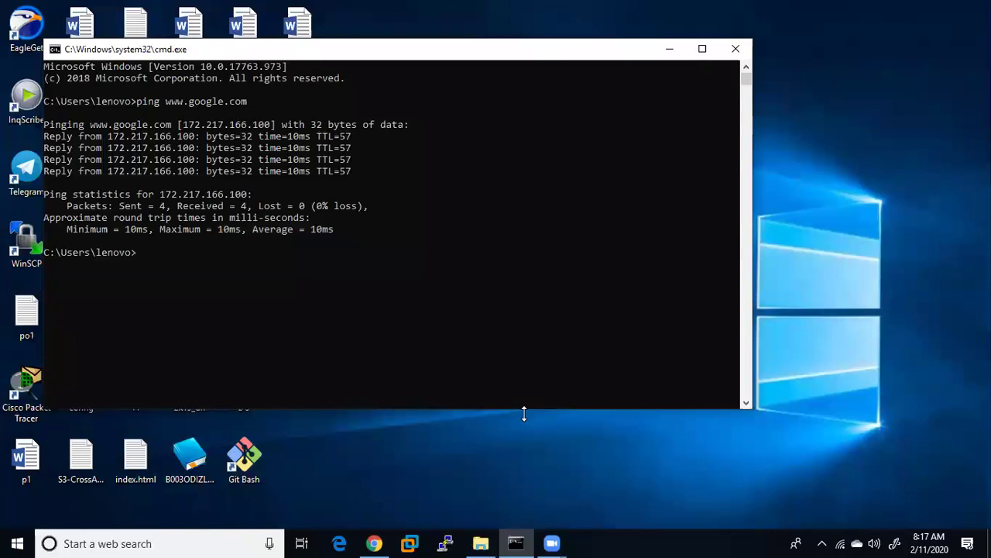
pyautogui.press('super+r')
pyautogui.write('mspaint')
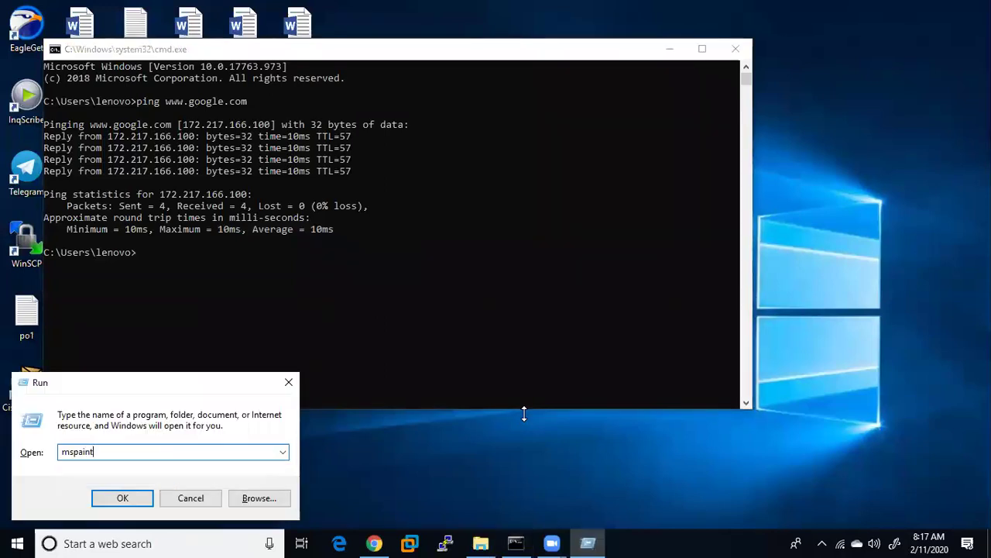
pyautogui.press('Return')
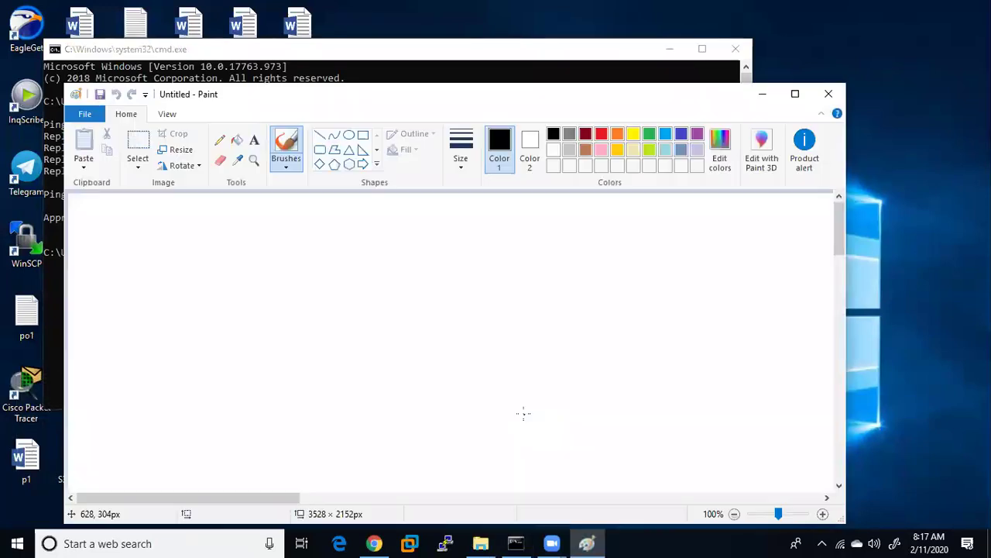
# - In maximized Paint, draw a large thin-lined rectangle at right and begin handwriting 'vPC-MainNet1' above it
pyautogui.click(795, 94)
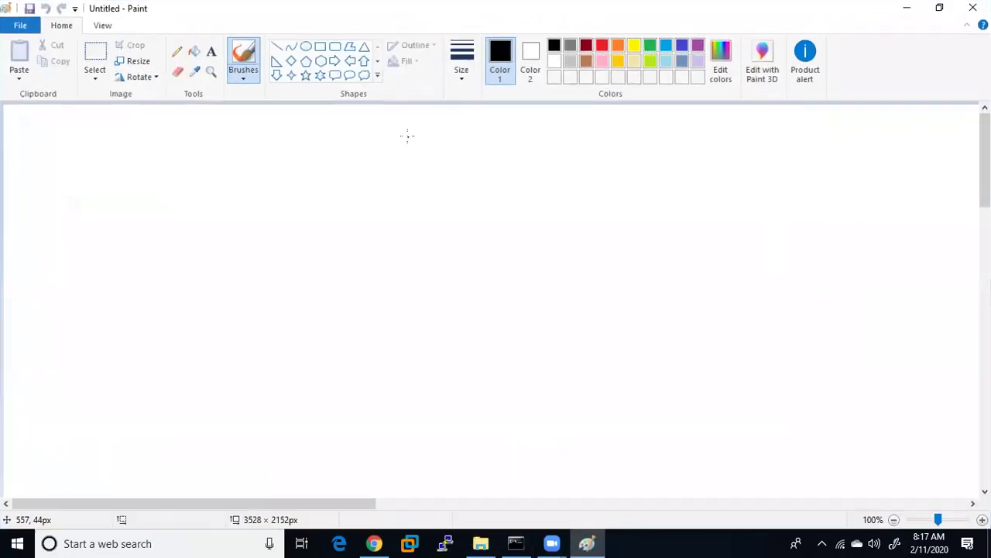
pyautogui.click(243, 79)
pyautogui.click(271, 99)
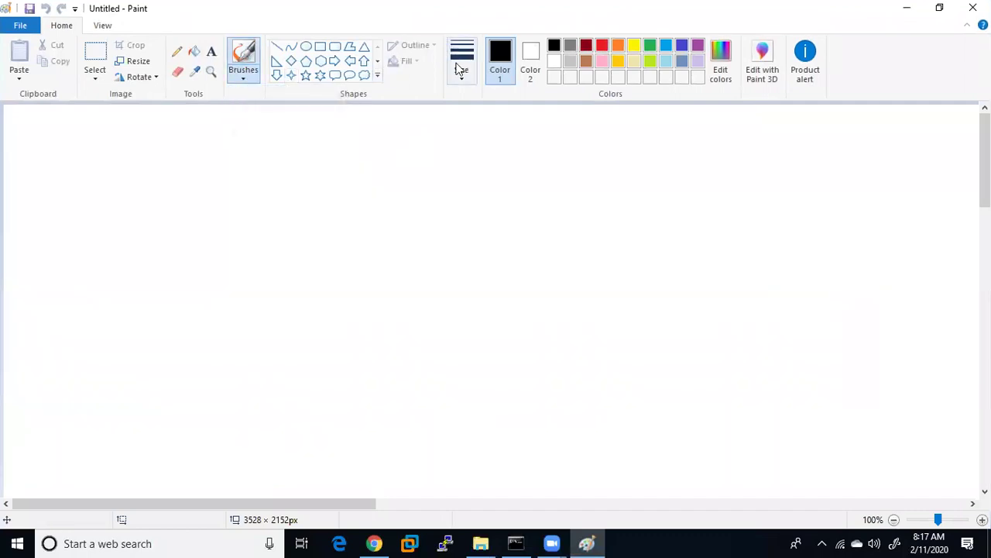
pyautogui.click(461, 66)
pyautogui.click(481, 108)
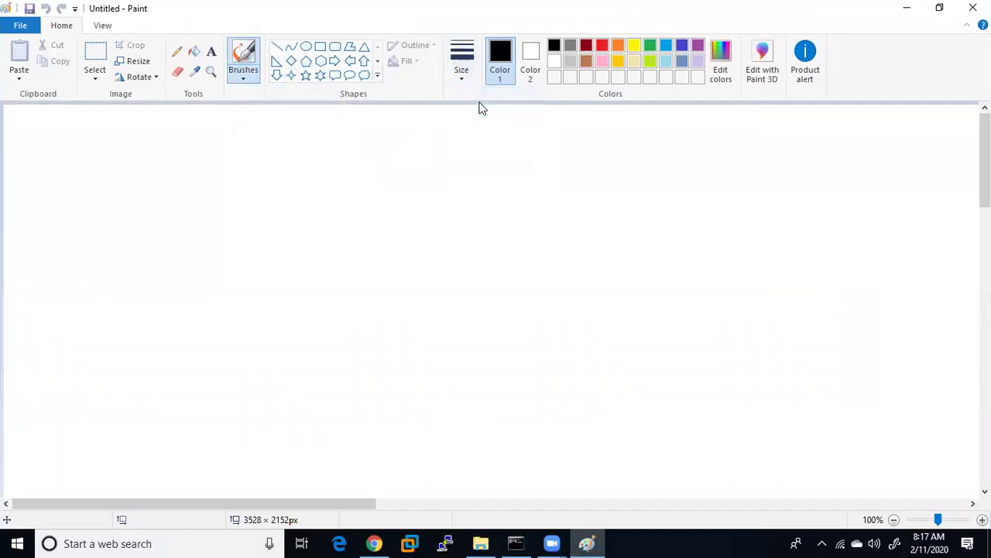
pyautogui.click(320, 46)
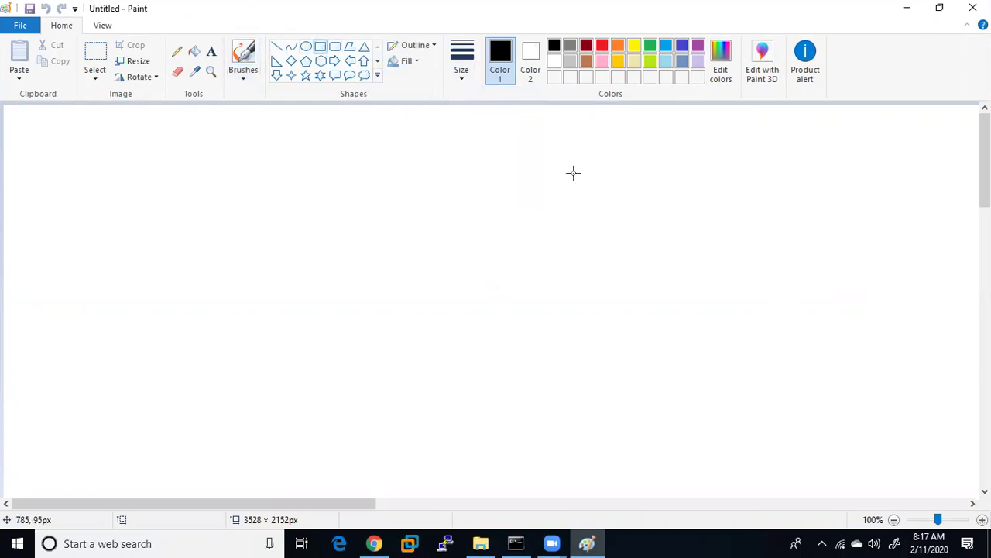
pyautogui.moveTo(542, 167)
pyautogui.mouseDown()
pyautogui.moveTo(691, 361)
pyautogui.moveTo(885, 454)
pyautogui.moveTo(943, 468)
pyautogui.mouseUp()
pyautogui.click(243, 64)
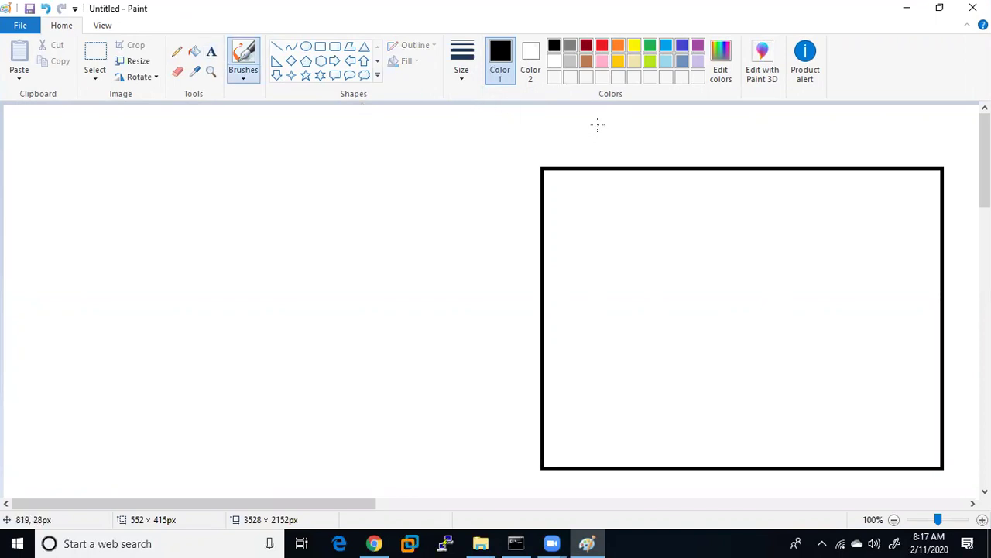
pyautogui.moveTo(566, 128)
pyautogui.mouseDown()
pyautogui.moveTo(598, 138)
pyautogui.moveTo(646, 118)
pyautogui.moveTo(676, 134)
pyautogui.moveTo(713, 115)
pyautogui.moveTo(715, 133)
pyautogui.moveTo(739, 123)
pyautogui.mouseUp()
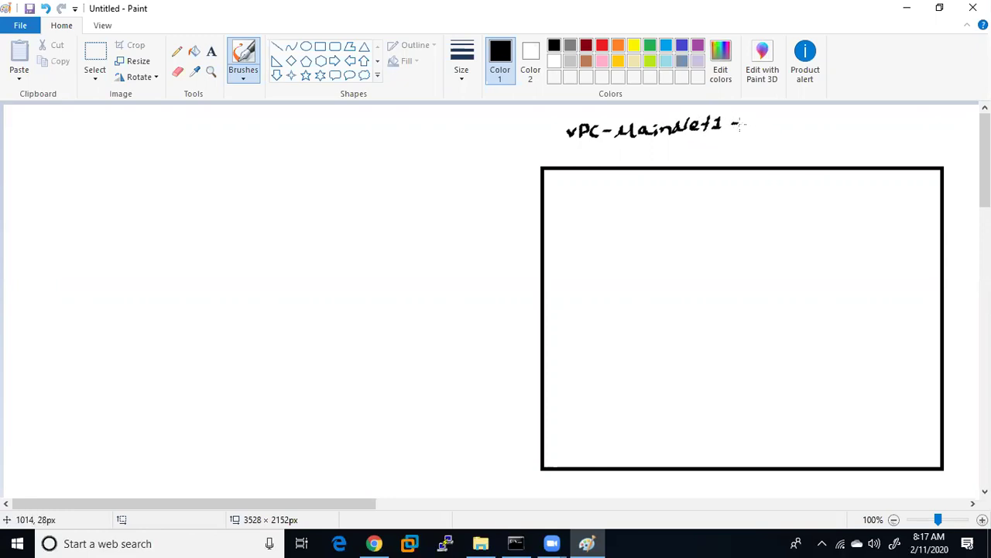
# - Handwrite '- 10.0.0.0/16 - singapore' after the VPC name above the rectangle
pyautogui.moveTo(747, 119)
pyautogui.mouseDown()
pyautogui.moveTo(745, 137)
pyautogui.moveTo(756, 122)
pyautogui.moveTo(773, 132)
pyautogui.moveTo(782, 121)
pyautogui.moveTo(828, 132)
pyautogui.moveTo(866, 125)
pyautogui.mouseUp()
pyautogui.click(776, 125)
pyautogui.click(796, 127)
pyautogui.click(821, 126)
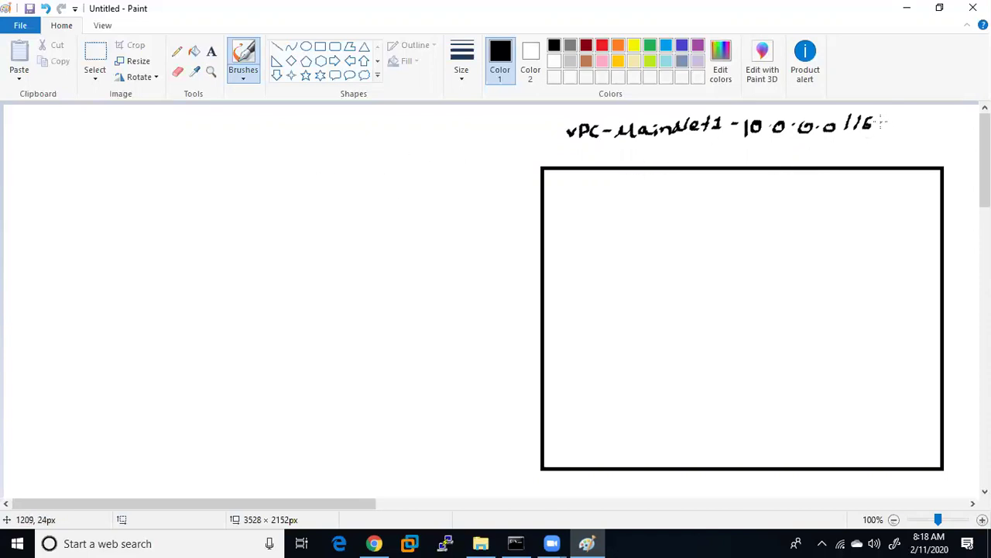
pyautogui.moveTo(893, 121)
pyautogui.mouseDown()
pyautogui.moveTo(926, 132)
pyautogui.moveTo(941, 119)
pyautogui.moveTo(961, 122)
pyautogui.mouseUp()
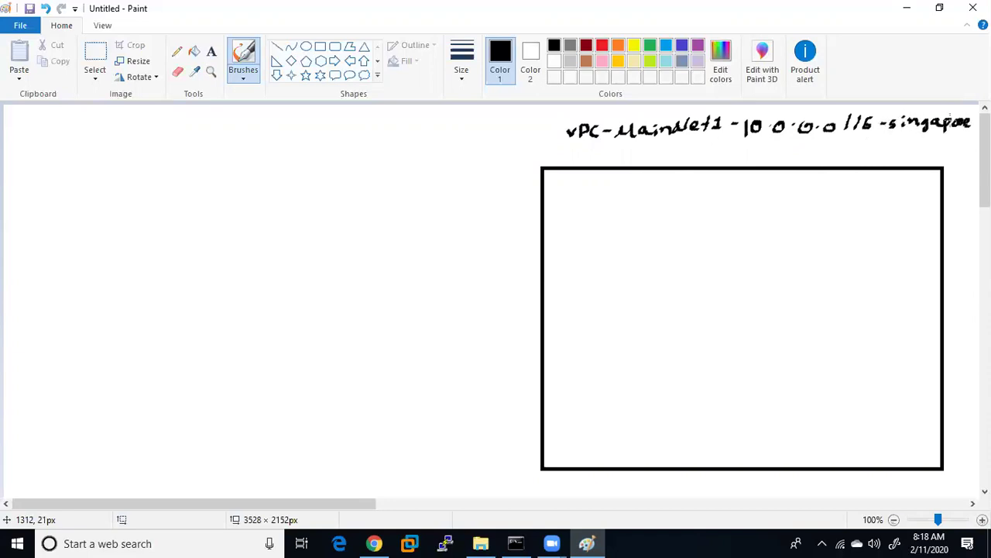
pyautogui.click(277, 46)
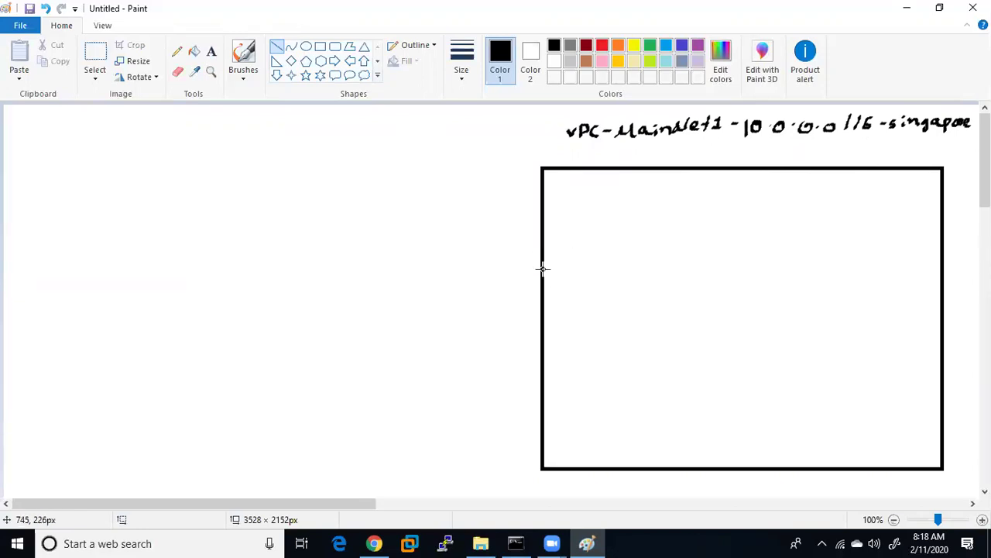
# - Draw two horizontal dividers across the rectangle and label the three rows Az1, Az2 and Az3
pyautogui.moveTo(545, 269); pyautogui.dragTo(942, 265)
pyautogui.moveTo(543, 365); pyautogui.dragTo(943, 356)
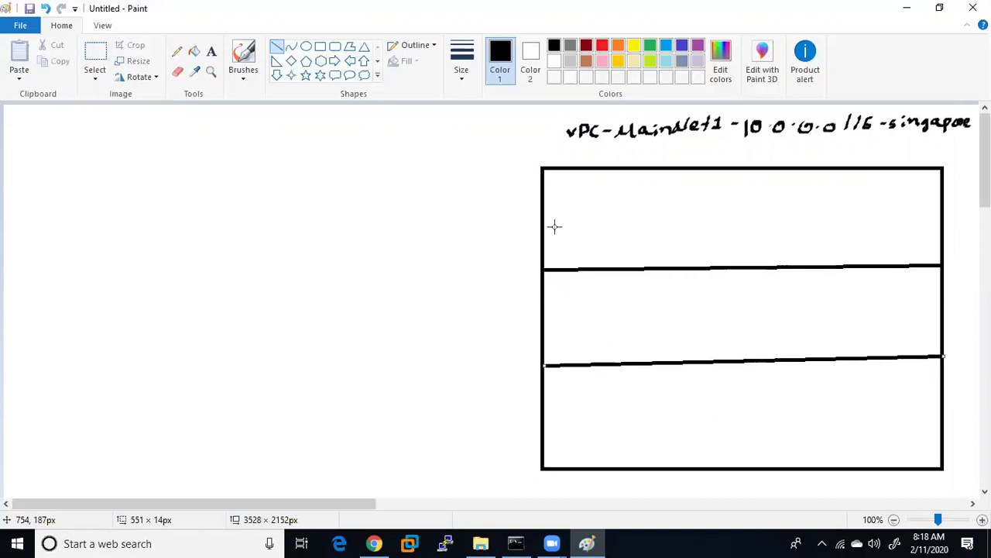
pyautogui.click(247, 55)
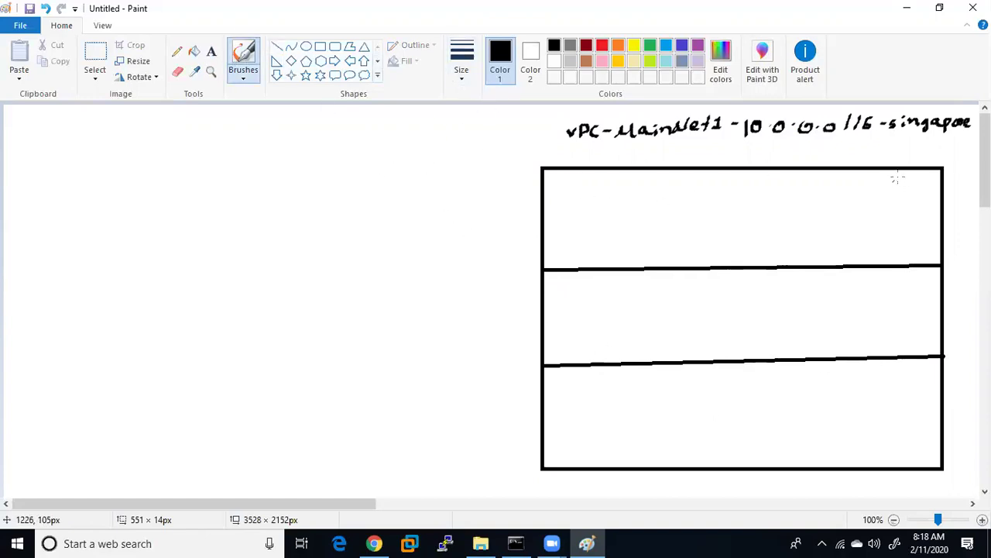
pyautogui.moveTo(891, 186); pyautogui.dragTo(924, 188)
pyautogui.moveTo(894, 279); pyautogui.dragTo(932, 287)
pyautogui.moveTo(885, 377)
pyautogui.mouseDown()
pyautogui.moveTo(890, 367)
pyautogui.moveTo(922, 375)
pyautogui.mouseUp()
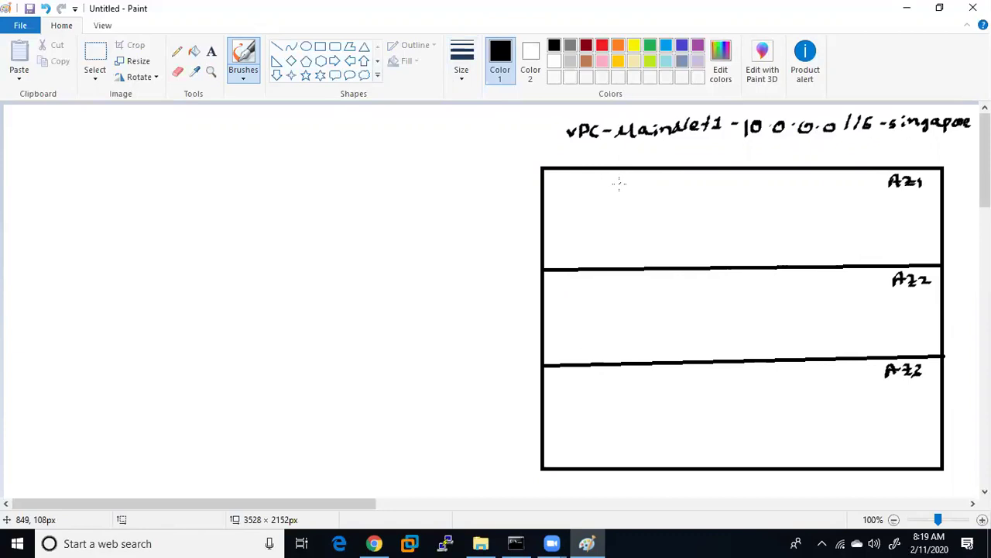
# - Handwrite 'Subnet1 10.0.1.0/24' atop the first row, undoing one stray stroke
pyautogui.moveTo(612, 174)
pyautogui.mouseDown()
pyautogui.moveTo(603, 187)
pyautogui.moveTo(671, 190)
pyautogui.mouseUp()
pyautogui.moveTo(677, 185); pyautogui.dragTo(687, 183)
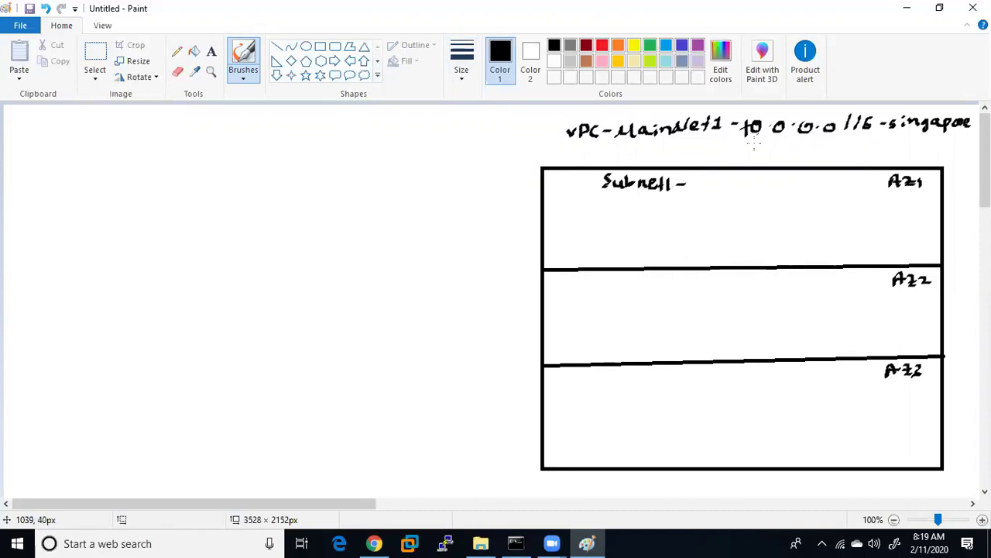
pyautogui.hotkey('ctrl', 'z')
pyautogui.moveTo(693, 179)
pyautogui.mouseDown()
pyautogui.moveTo(696, 191)
pyautogui.moveTo(722, 178)
pyautogui.moveTo(738, 189)
pyautogui.moveTo(760, 183)
pyautogui.moveTo(751, 186)
pyautogui.mouseUp()
pyautogui.click(714, 187)
pyautogui.click(732, 187)
pyautogui.click(743, 186)
pyautogui.moveTo(769, 175)
pyautogui.mouseDown()
pyautogui.moveTo(763, 192)
pyautogui.moveTo(781, 191)
pyautogui.mouseUp()
pyautogui.moveTo(787, 177); pyautogui.dragTo(793, 186)
pyautogui.moveTo(791, 178); pyautogui.dragTo(791, 192)
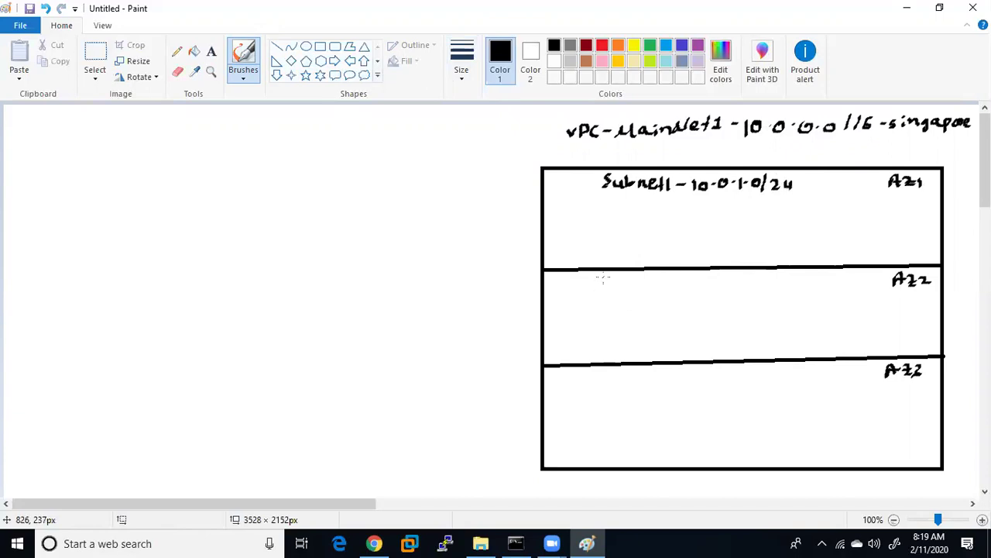
# - Label the middle and bottom rows 'Subnet2 10.0.2.0/24' and 'Subnet3 10.0.3.0/24'
pyautogui.moveTo(612, 274)
pyautogui.mouseDown()
pyautogui.moveTo(623, 285)
pyautogui.moveTo(664, 286)
pyautogui.mouseUp()
pyautogui.moveTo(658, 278); pyautogui.dragTo(681, 282)
pyautogui.moveTo(685, 281)
pyautogui.mouseDown()
pyautogui.moveTo(735, 275)
pyautogui.moveTo(758, 283)
pyautogui.mouseUp()
pyautogui.moveTo(762, 277)
pyautogui.mouseDown()
pyautogui.moveTo(773, 275)
pyautogui.moveTo(779, 288)
pyautogui.moveTo(813, 280)
pyautogui.moveTo(804, 288)
pyautogui.mouseUp()
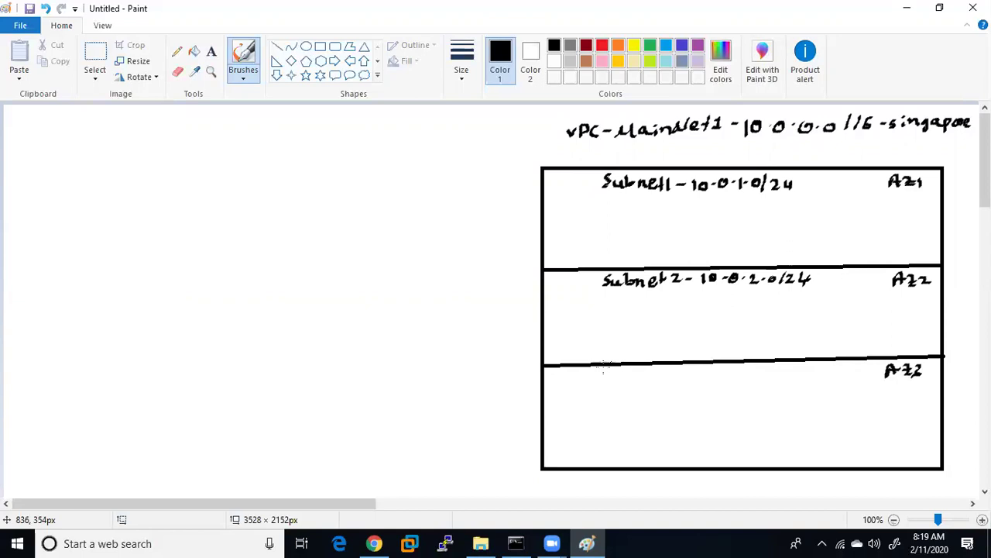
pyautogui.moveTo(620, 375)
pyautogui.mouseDown()
pyautogui.moveTo(608, 378)
pyautogui.moveTo(639, 369)
pyautogui.moveTo(655, 381)
pyautogui.moveTo(686, 373)
pyautogui.moveTo(715, 383)
pyautogui.moveTo(710, 368)
pyautogui.moveTo(722, 378)
pyautogui.moveTo(736, 368)
pyautogui.moveTo(793, 371)
pyautogui.moveTo(793, 383)
pyautogui.moveTo(808, 383)
pyautogui.mouseUp()
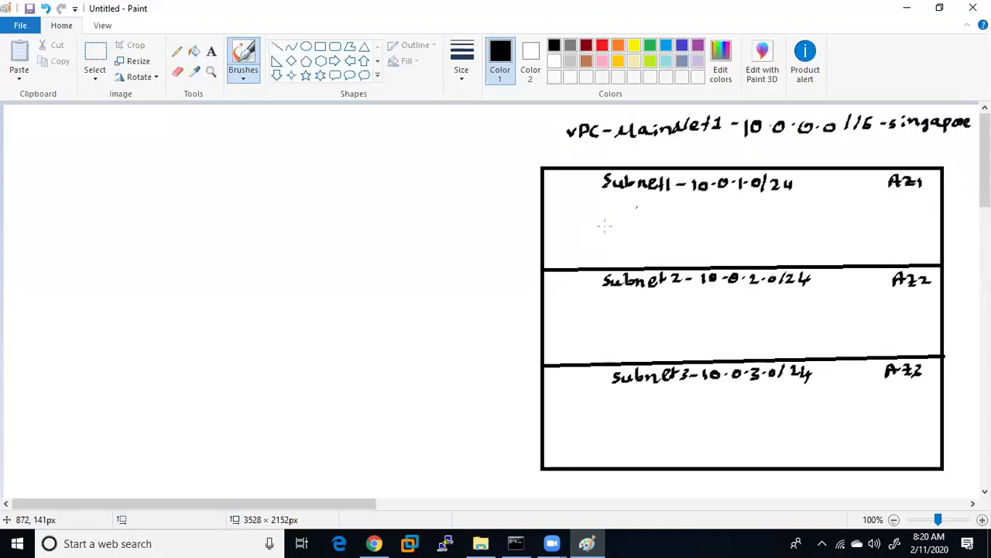
# - Sketch server boxes web1, web2 and web3 in their rows, plus db1 and fs beside web1
pyautogui.moveTo(583, 235)
pyautogui.mouseDown()
pyautogui.moveTo(584, 248)
pyautogui.moveTo(581, 228)
pyautogui.moveTo(613, 217)
pyautogui.moveTo(622, 231)
pyautogui.mouseUp()
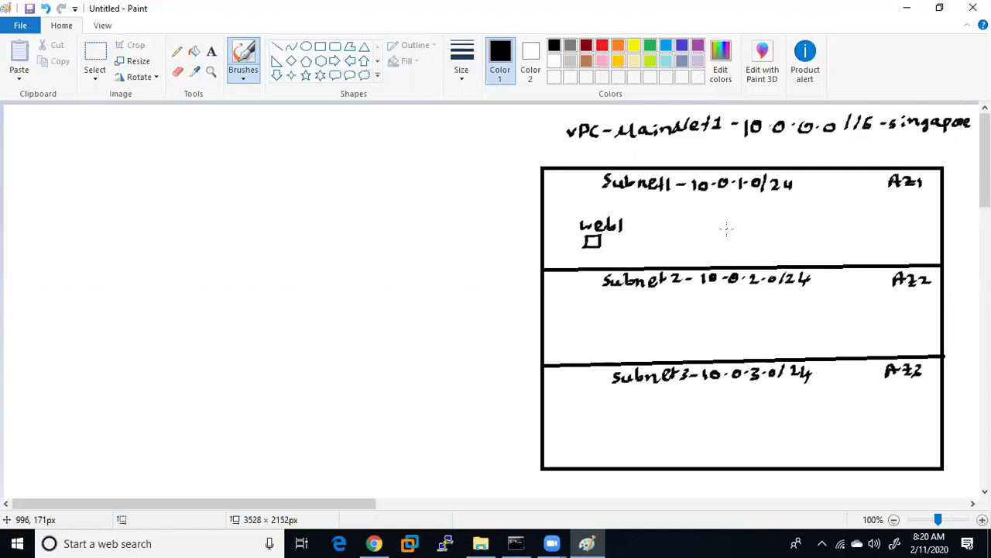
pyautogui.moveTo(591, 321)
pyautogui.mouseDown()
pyautogui.moveTo(612, 305)
pyautogui.moveTo(629, 302)
pyautogui.moveTo(635, 316)
pyautogui.mouseUp()
pyautogui.click(588, 310)
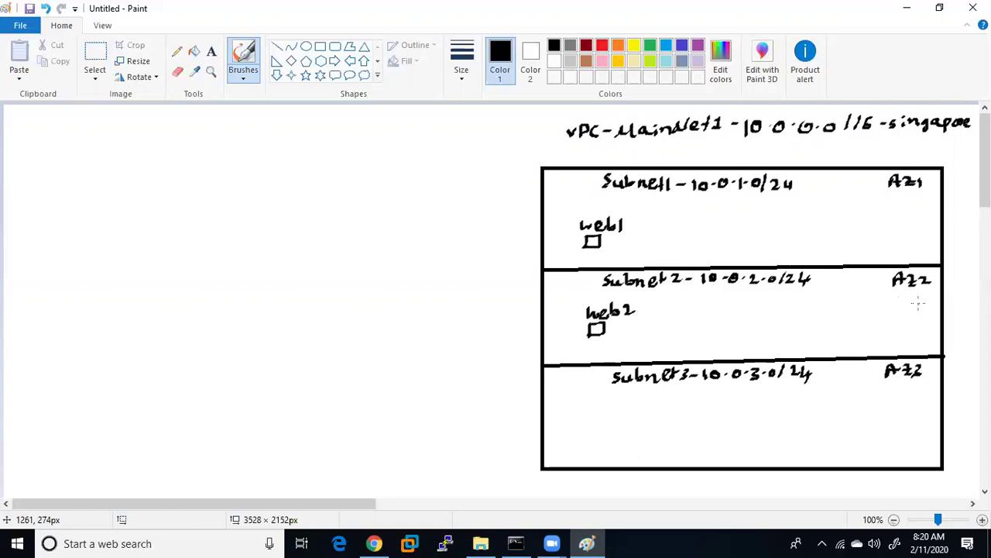
pyautogui.moveTo(583, 424)
pyautogui.mouseDown()
pyautogui.moveTo(585, 435)
pyautogui.moveTo(605, 422)
pyautogui.moveTo(587, 435)
pyautogui.moveTo(600, 406)
pyautogui.moveTo(633, 412)
pyautogui.mouseUp()
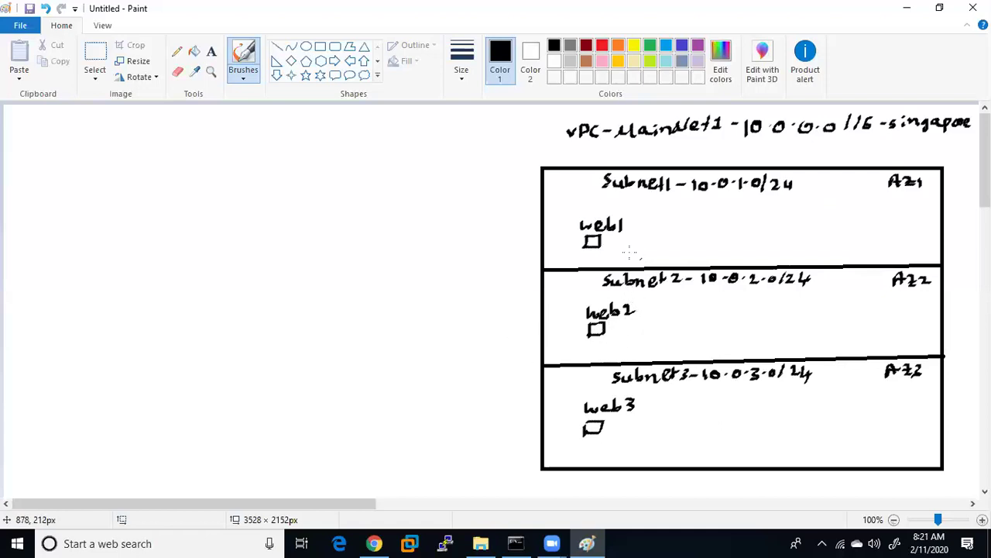
pyautogui.moveTo(657, 226)
pyautogui.mouseDown()
pyautogui.moveTo(658, 246)
pyautogui.moveTo(659, 227)
pyautogui.moveTo(733, 223)
pyautogui.moveTo(722, 239)
pyautogui.moveTo(723, 222)
pyautogui.moveTo(733, 218)
pyautogui.mouseUp()
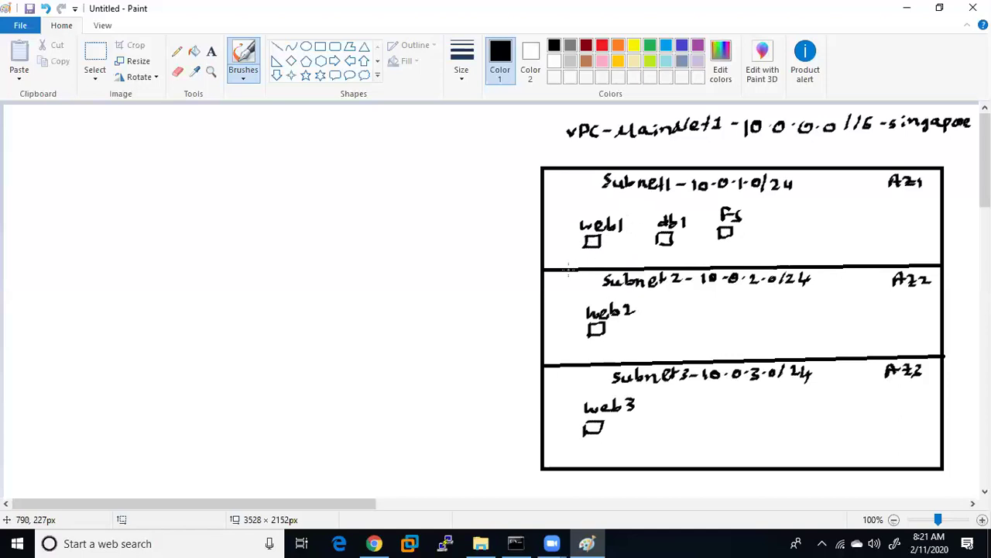
# - Write 10.0.1.100 beneath web1 and 10.0.2.10 beneath web2
pyautogui.moveTo(574, 248)
pyautogui.mouseDown()
pyautogui.moveTo(574, 258)
pyautogui.moveTo(645, 251)
pyautogui.mouseUp()
pyautogui.moveTo(607, 343); pyautogui.dragTo(673, 335)
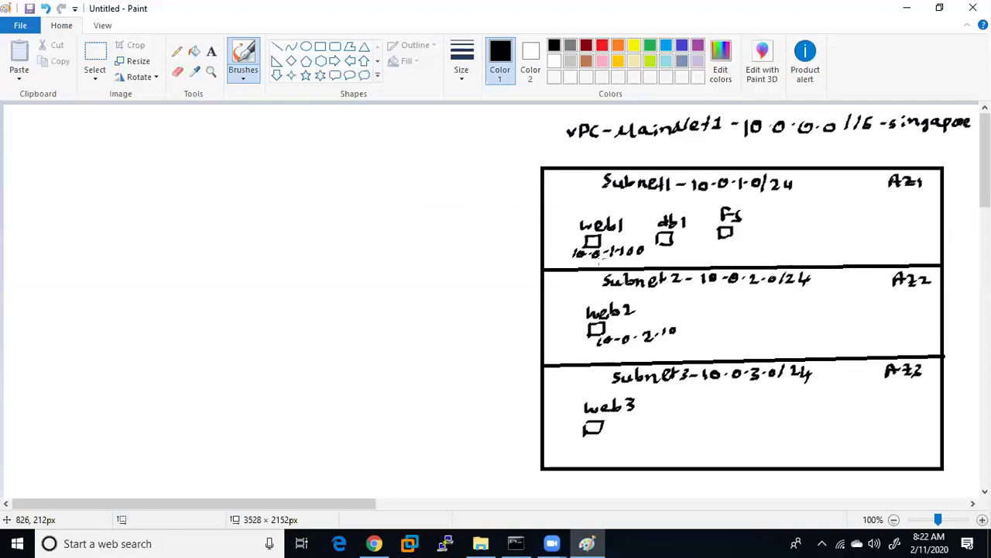
# - Brush a row of small purple crosses under web1's 10.0.1.100, then restore black
pyautogui.click(698, 46)
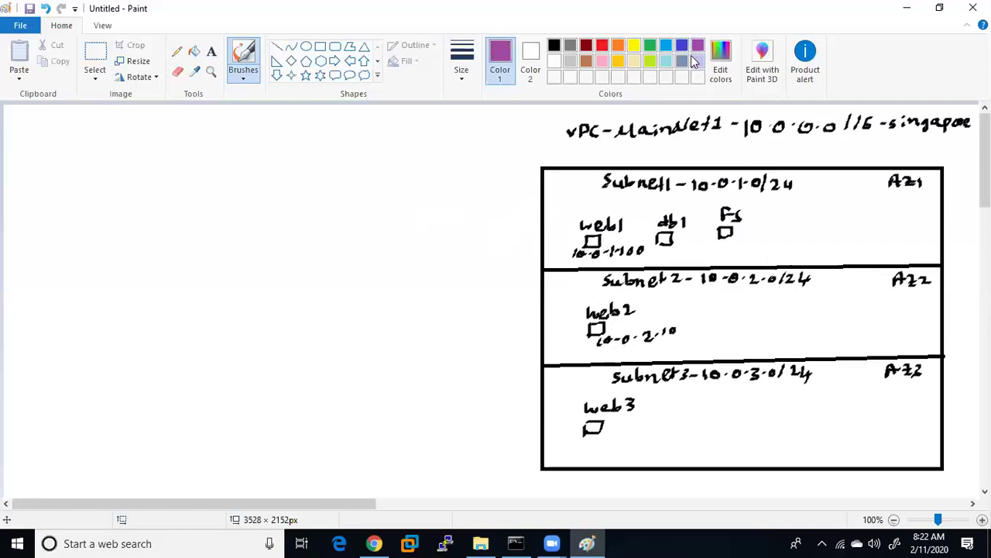
pyautogui.moveTo(564, 271)
pyautogui.mouseDown()
pyautogui.moveTo(644, 268)
pyautogui.moveTo(629, 267)
pyautogui.mouseUp()
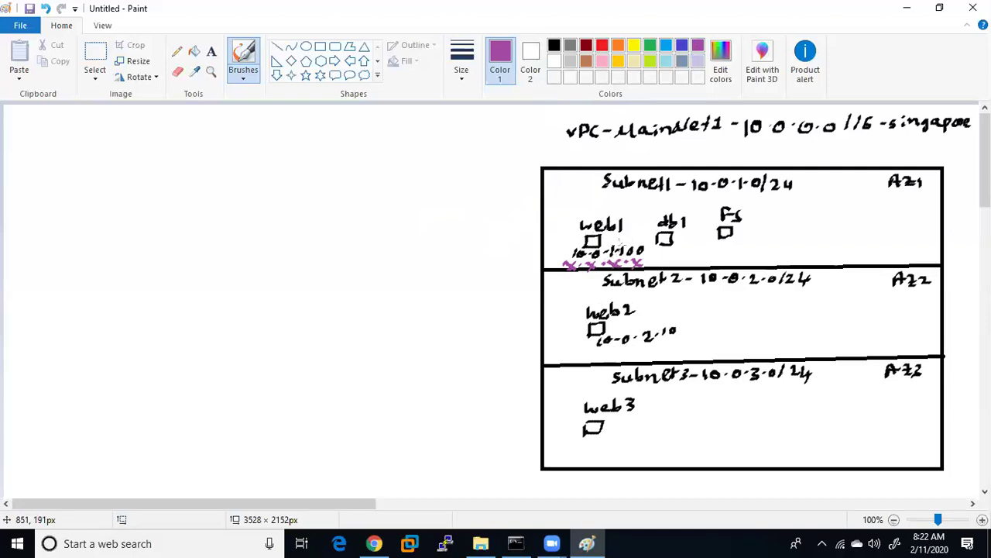
pyautogui.click(554, 45)
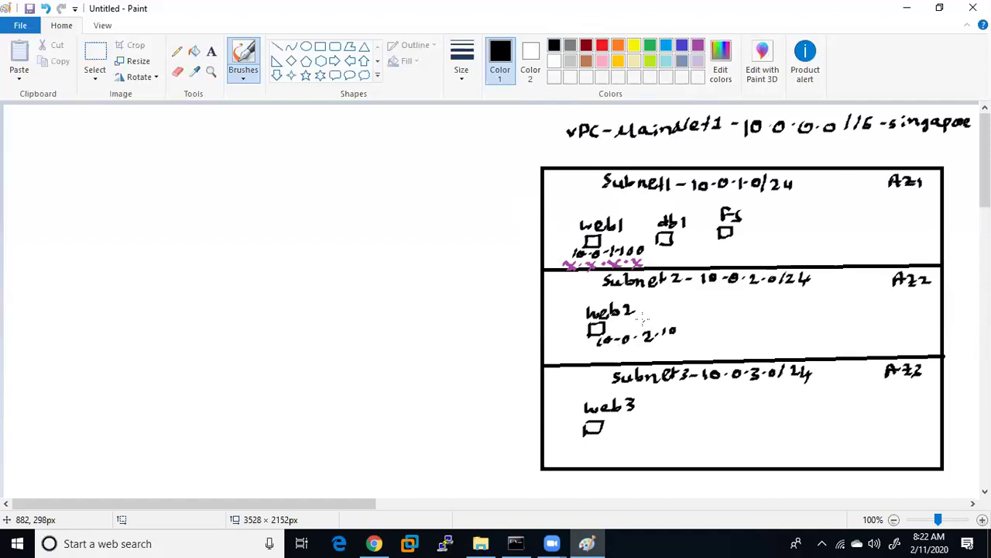
# - Paint a vpc-R router dot on the VPC's left edge, wired up and down to the subnets
pyautogui.moveTo(542, 306)
pyautogui.mouseDown()
pyautogui.moveTo(526, 318)
pyautogui.moveTo(549, 310)
pyautogui.moveTo(573, 326)
pyautogui.mouseUp()
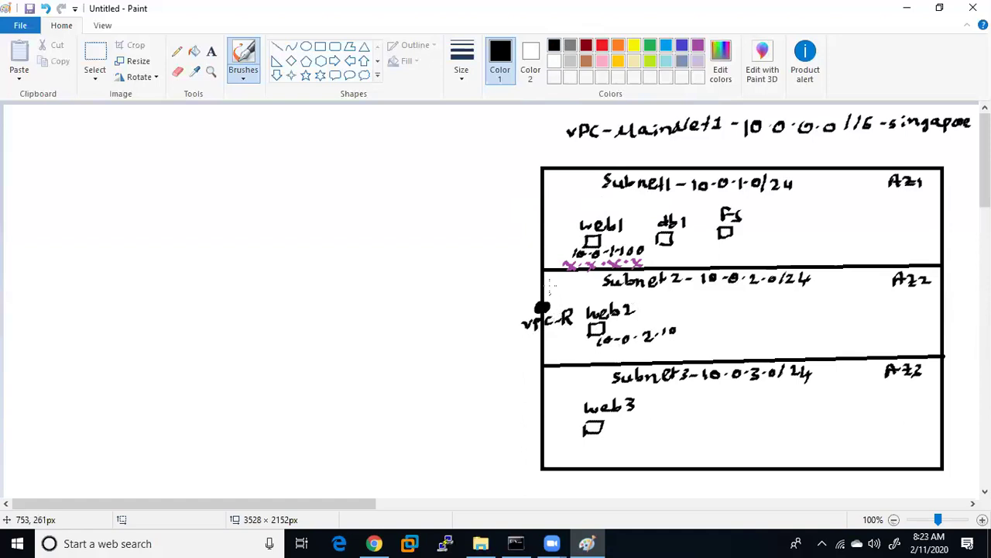
pyautogui.moveTo(545, 301); pyautogui.dragTo(564, 237)
pyautogui.moveTo(546, 299)
pyautogui.mouseDown()
pyautogui.moveTo(587, 297)
pyautogui.moveTo(564, 363)
pyautogui.mouseUp()
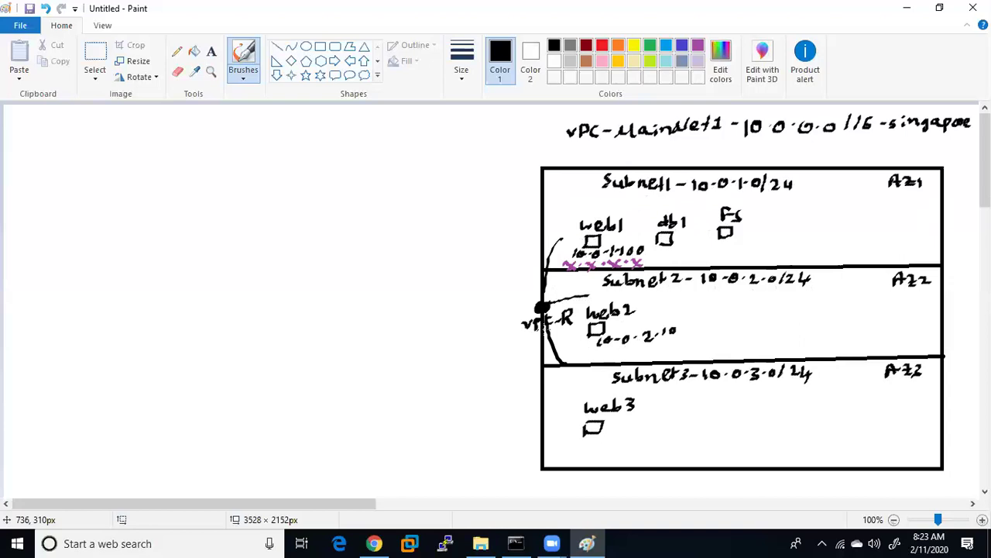
pyautogui.moveTo(562, 312); pyautogui.dragTo(562, 328)
# - Handwrite 'Subnet4-10.0.4.0/24' beside web3 and connect the router down to that row
pyautogui.moveTo(633, 424)
pyautogui.mouseDown()
pyautogui.moveTo(627, 433)
pyautogui.moveTo(650, 424)
pyautogui.moveTo(659, 434)
pyautogui.moveTo(773, 411)
pyautogui.moveTo(791, 418)
pyautogui.moveTo(808, 406)
pyautogui.moveTo(813, 419)
pyautogui.mouseUp()
pyautogui.moveTo(815, 404); pyautogui.dragTo(821, 416)
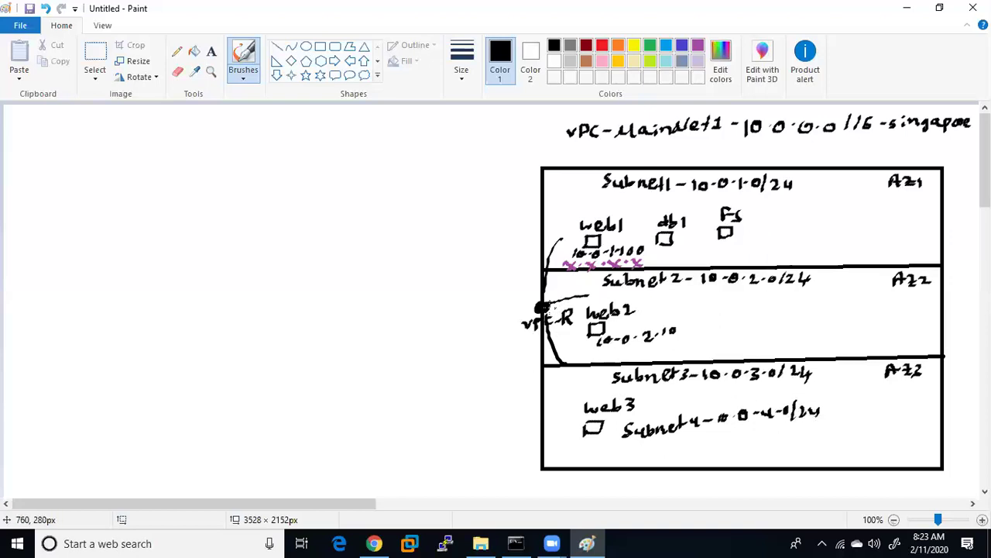
pyautogui.moveTo(540, 306)
pyautogui.mouseDown()
pyautogui.moveTo(530, 387)
pyautogui.moveTo(587, 439)
pyautogui.moveTo(624, 441)
pyautogui.mouseUp()
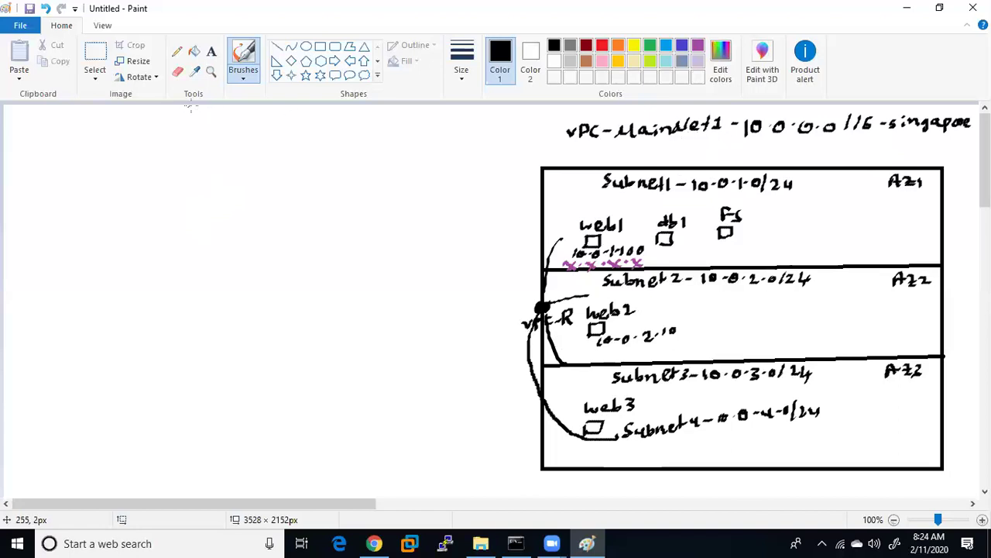
pyautogui.moveTo(128, 117); pyautogui.dragTo(127, 119)
# - Draw a circled-X IG gateway linked to an ISP cloud, with a labelled line running further left
pyautogui.moveTo(293, 303)
pyautogui.mouseDown()
pyautogui.moveTo(302, 308)
pyautogui.moveTo(291, 314)
pyautogui.moveTo(291, 294)
pyautogui.moveTo(311, 298)
pyautogui.mouseUp()
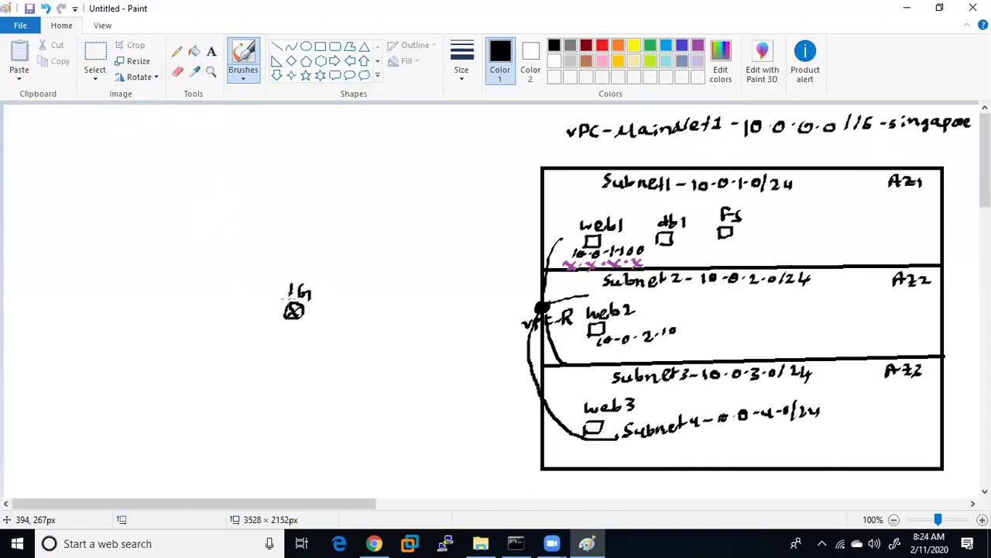
pyautogui.moveTo(299, 312)
pyautogui.mouseDown()
pyautogui.moveTo(215, 310)
pyautogui.moveTo(253, 315)
pyautogui.moveTo(216, 307)
pyautogui.moveTo(217, 298)
pyautogui.mouseUp()
pyautogui.moveTo(228, 285)
pyautogui.mouseDown()
pyautogui.moveTo(220, 294)
pyautogui.moveTo(234, 295)
pyautogui.mouseUp()
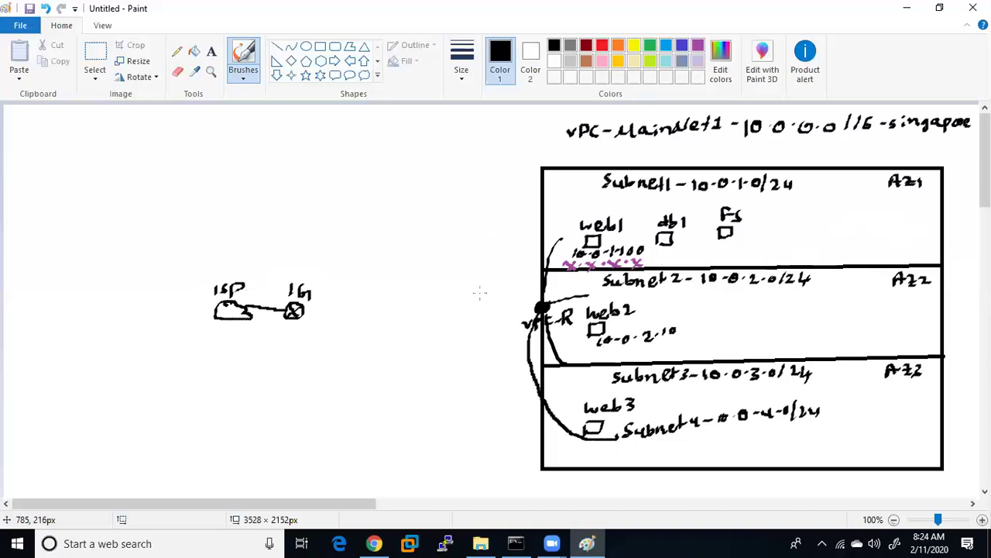
pyautogui.moveTo(169, 314); pyautogui.dragTo(212, 313)
pyautogui.moveTo(138, 317)
pyautogui.mouseDown()
pyautogui.moveTo(145, 304)
pyautogui.moveTo(160, 316)
pyautogui.mouseUp()
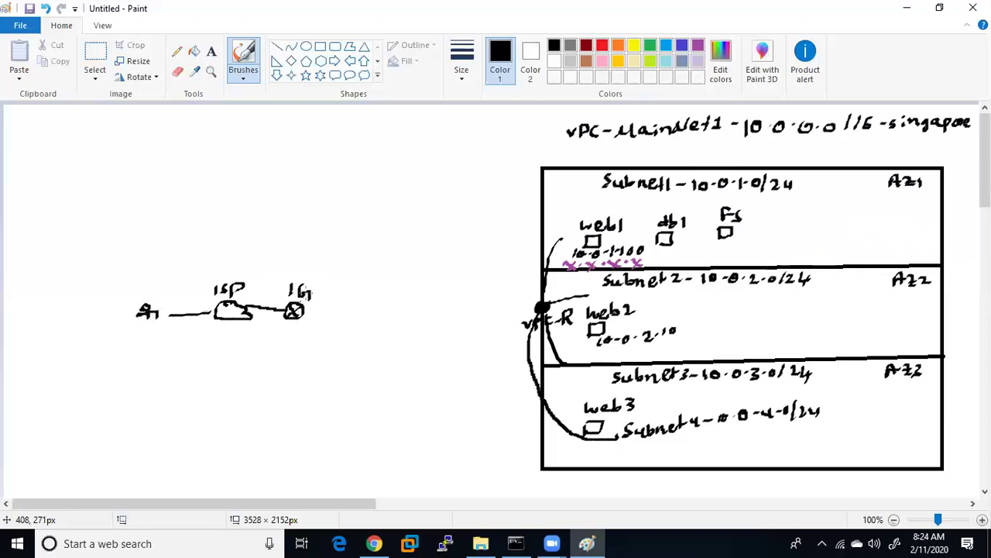
# - Draw a straight line joining the IG gateway to the vpc-R router on the VPC border
pyautogui.click(277, 48)
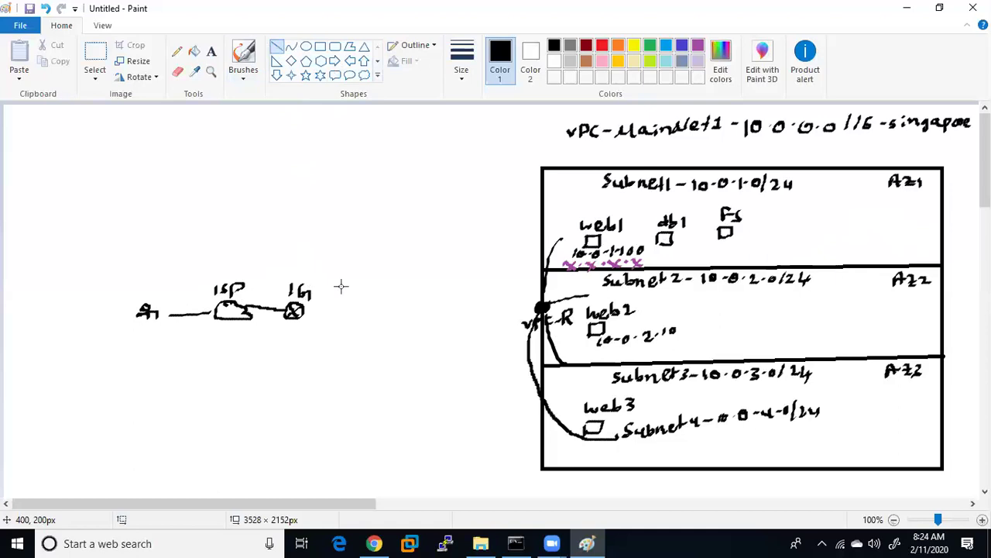
pyautogui.moveTo(309, 310); pyautogui.dragTo(544, 307)
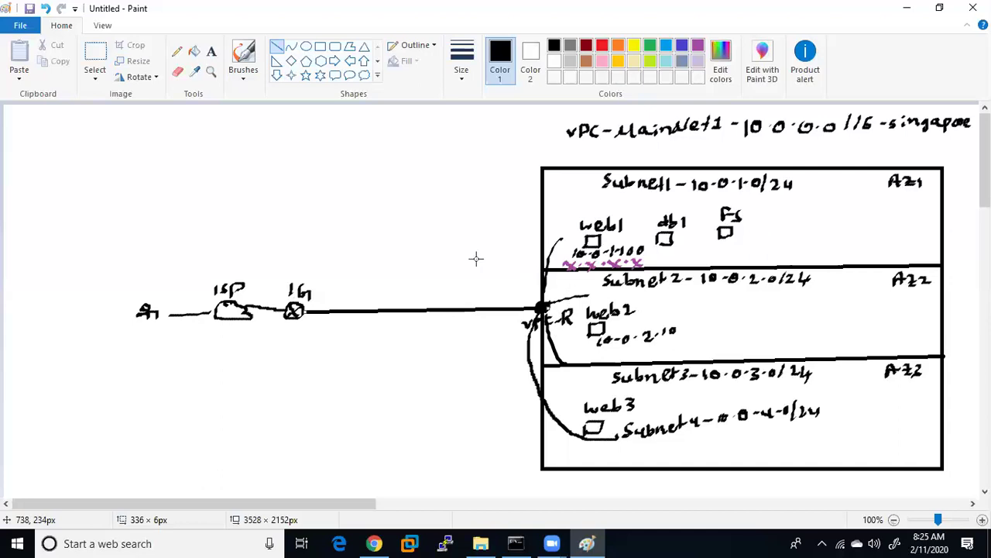
pyautogui.click(243, 56)
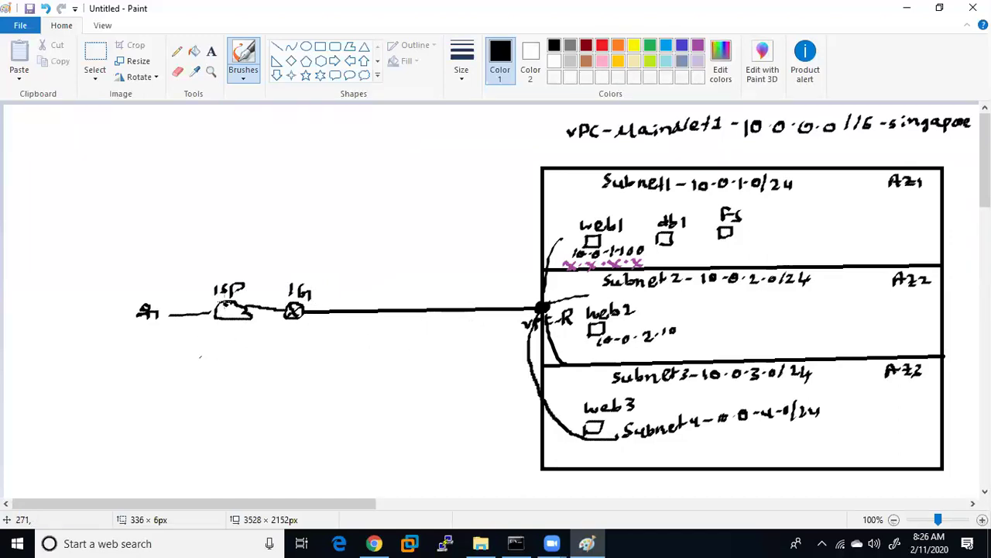
# - Handwrite an underlined RT table with routes 10.0.0.0/16 local and 0.0.0.0/0 IG; shade the ISP cloud
pyautogui.moveTo(381, 167)
pyautogui.mouseDown()
pyautogui.moveTo(381, 142)
pyautogui.moveTo(395, 166)
pyautogui.mouseUp()
pyautogui.moveTo(398, 151); pyautogui.dragTo(408, 150)
pyautogui.moveTo(402, 150); pyautogui.dragTo(406, 169)
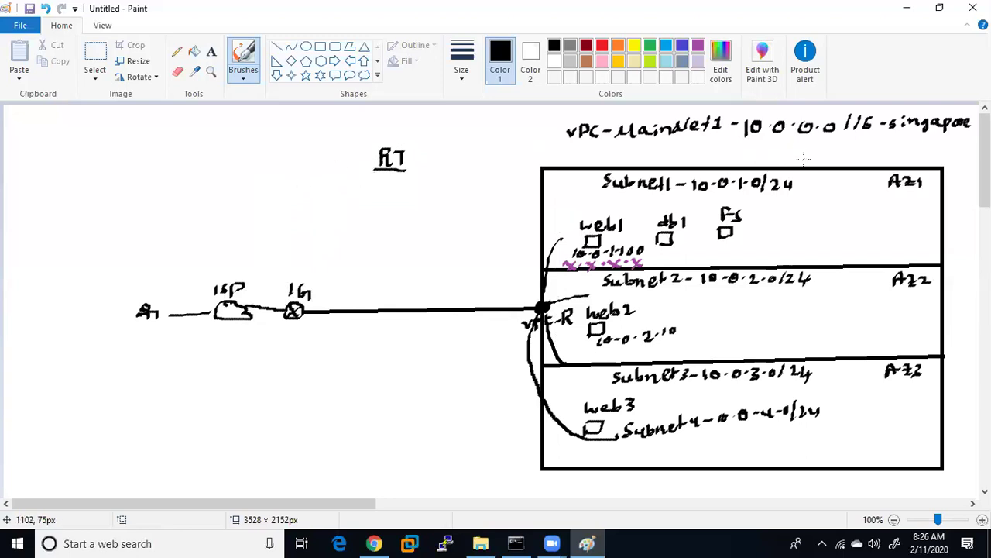
pyautogui.moveTo(302, 185)
pyautogui.mouseDown()
pyautogui.moveTo(381, 178)
pyautogui.moveTo(382, 191)
pyautogui.moveTo(447, 181)
pyautogui.moveTo(464, 192)
pyautogui.mouseUp()
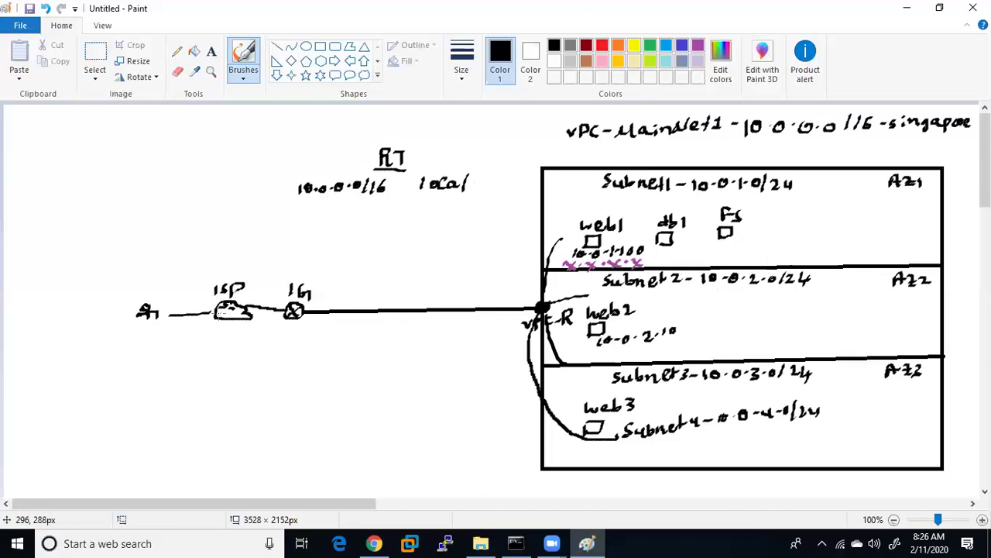
pyautogui.moveTo(219, 329); pyautogui.dragTo(240, 333)
pyautogui.moveTo(299, 203)
pyautogui.mouseDown()
pyautogui.moveTo(377, 210)
pyautogui.moveTo(394, 200)
pyautogui.mouseUp()
pyautogui.moveTo(432, 190)
pyautogui.mouseDown()
pyautogui.moveTo(434, 206)
pyautogui.moveTo(448, 206)
pyautogui.mouseUp()
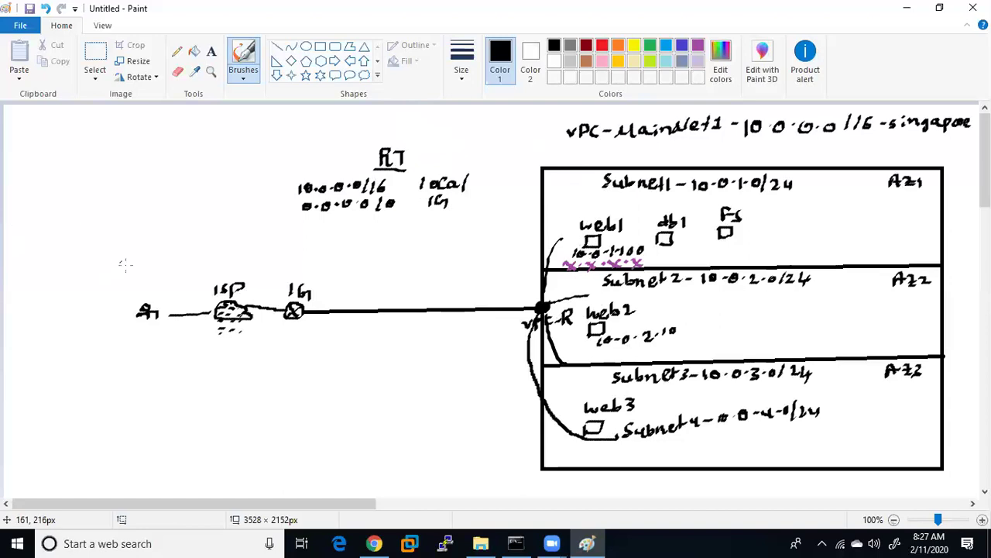
# - Draw a small server box labelled 8.8.8.8 above the ISP cloud, linked to it by a line
pyautogui.moveTo(162, 234)
pyautogui.mouseDown()
pyautogui.moveTo(162, 249)
pyautogui.moveTo(178, 250)
pyautogui.mouseUp()
pyautogui.moveTo(175, 252); pyautogui.dragTo(184, 282)
pyautogui.moveTo(148, 199)
pyautogui.mouseDown()
pyautogui.moveTo(142, 211)
pyautogui.moveTo(202, 198)
pyautogui.mouseUp()
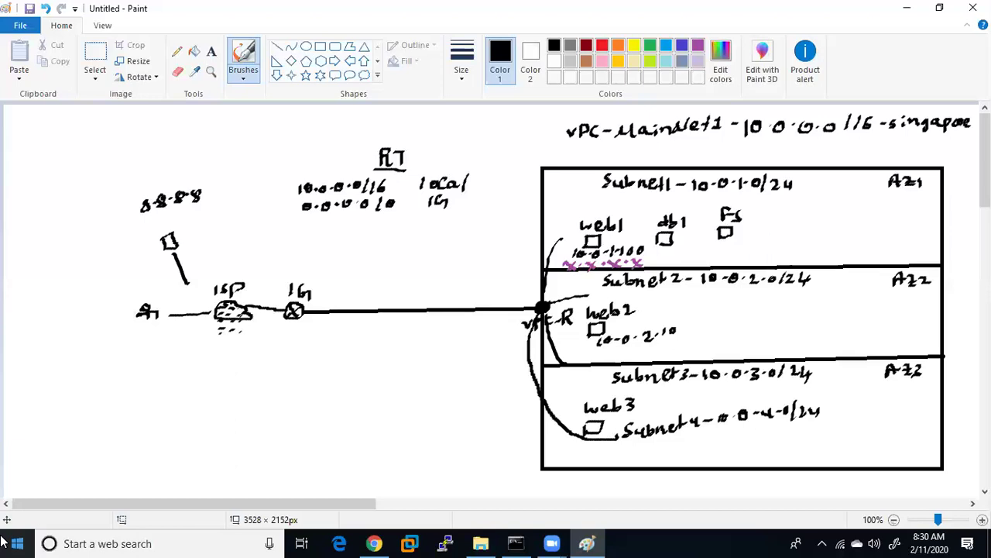
# - Launch Google Chrome from Start, load the AWS_Console bookmark, and lower the system volume
pyautogui.click(2, 546)
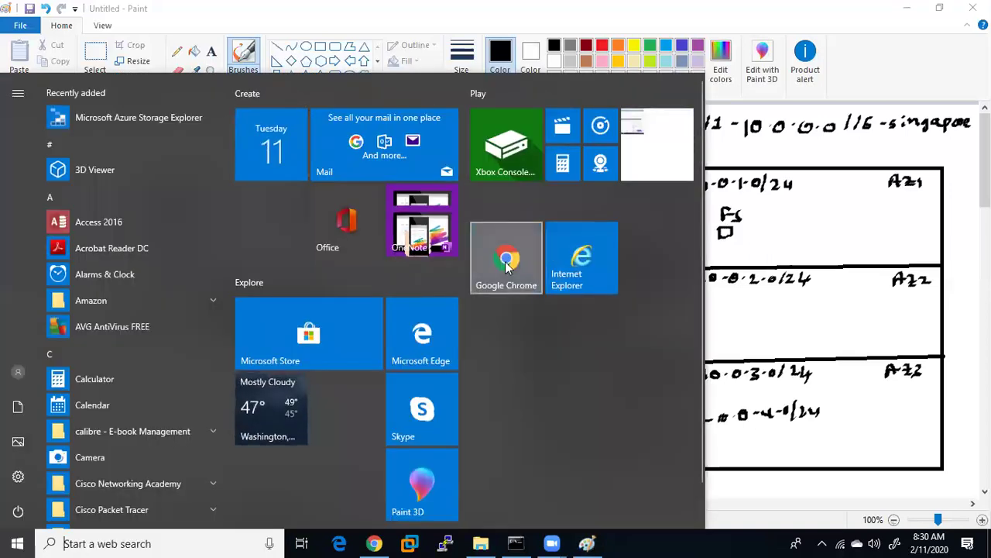
pyautogui.click(507, 265)
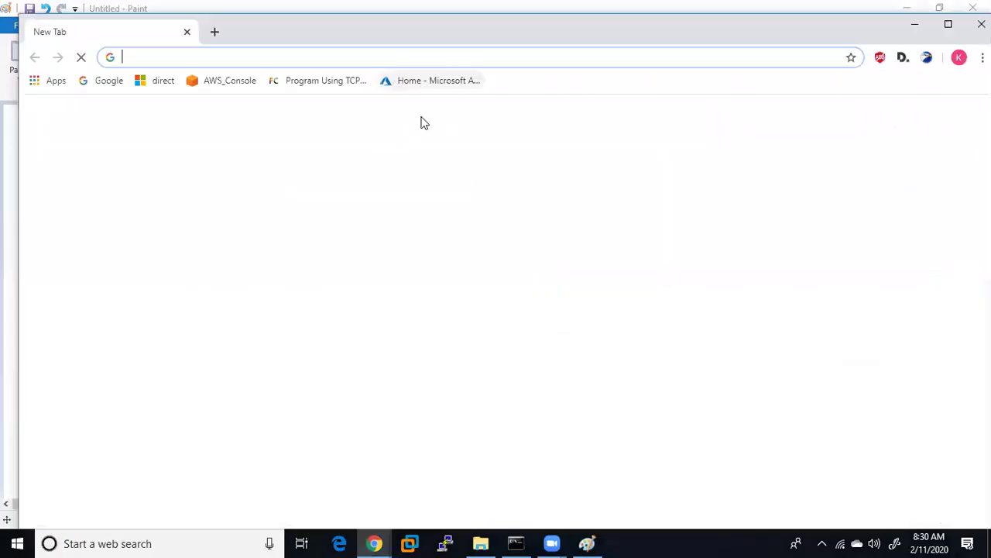
pyautogui.click(209, 82)
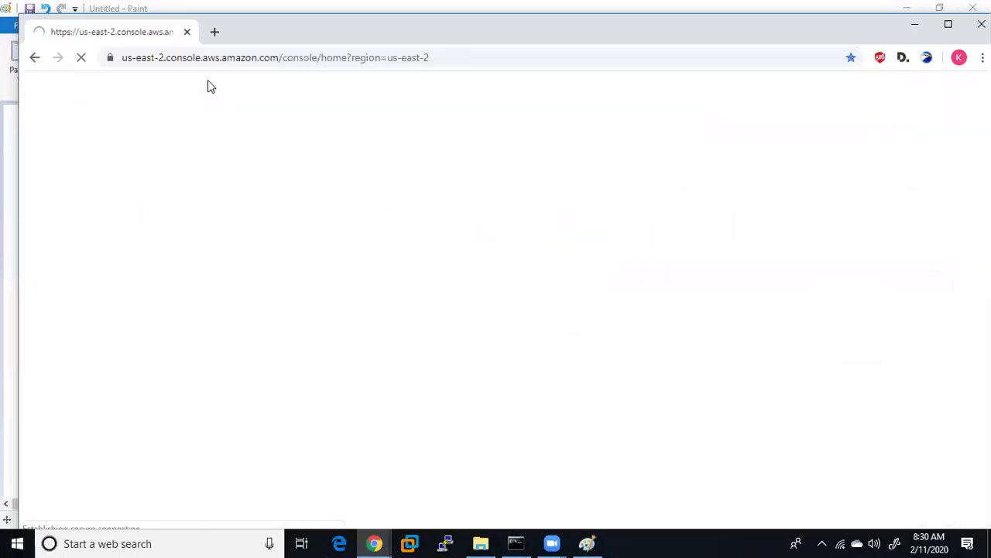
pyautogui.press('XF86AudioLowerVolume')
pyautogui.press('XF86AudioLowerVolume')
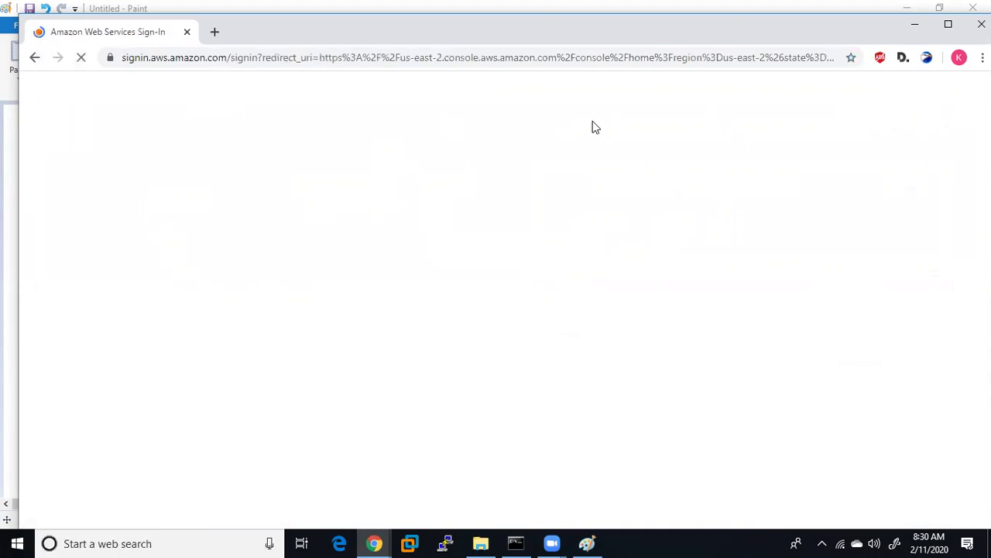
# - Minimize Chrome to bring the Paint network diagram back into view
pyautogui.click(914, 24)
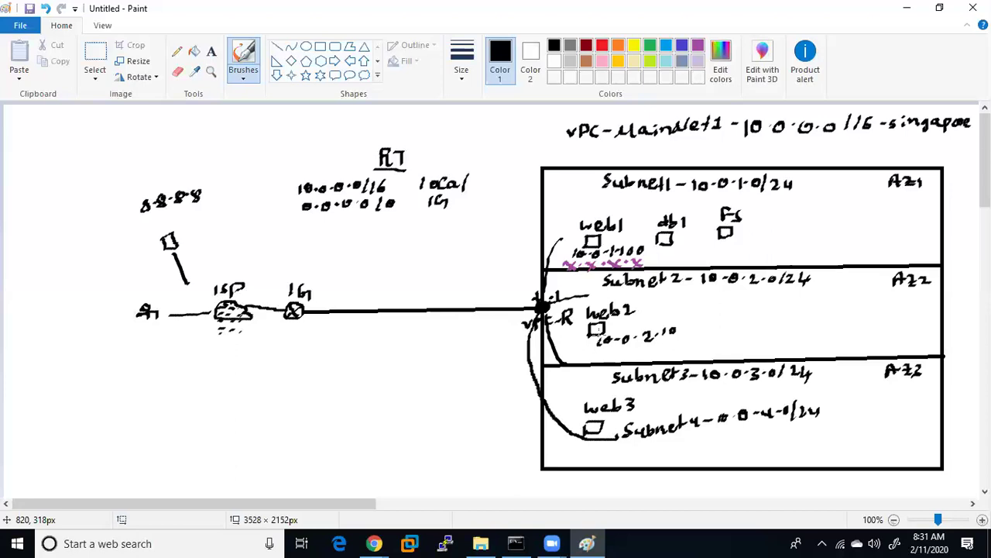
pyautogui.press('XF86AudioRaiseVolume')
pyautogui.press('XF86AudioRaiseVolume')
pyautogui.press('XF86AudioRaiseVolume')
pyautogui.press('XF86AudioLowerVolume')
pyautogui.press('XF86AudioLowerVolume')
pyautogui.press('XF86AudioLowerVolume')
pyautogui.press('XF86AudioLowerVolume')
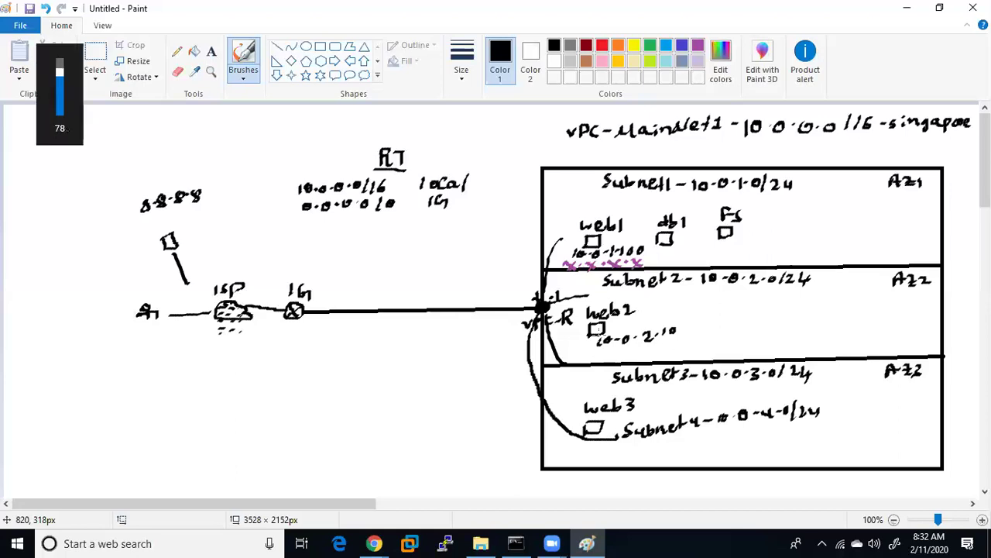
pyautogui.press('XF86AudioLowerVolume')
pyautogui.press('XF86AudioLowerVolume')
pyautogui.press('XF86AudioLowerVolume')
pyautogui.press('XF86AudioLowerVolume')
pyautogui.press('XF86AudioLowerVolume')
pyautogui.press('XF86AudioLowerVolume')
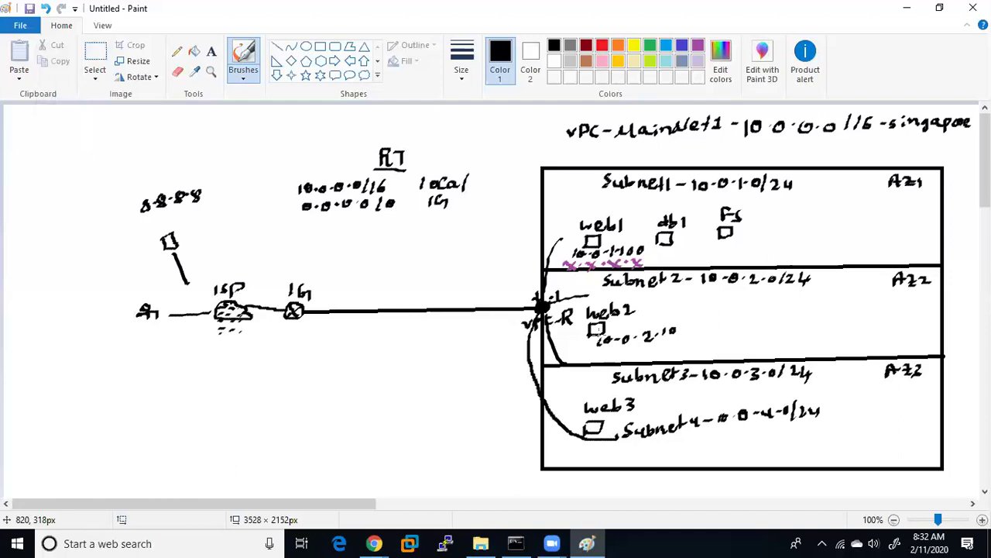
pyautogui.press('XF86AudioLowerVolume')
pyautogui.press('XF86AudioLowerVolume')
pyautogui.press('XF86AudioLowerVolume')
pyautogui.press('XF86AudioLowerVolume')
pyautogui.press('XF86AudioLowerVolume')
pyautogui.press('XF86AudioLowerVolume')
pyautogui.press('XF86AudioLowerVolume')
pyautogui.press('XF86AudioLowerVolume')
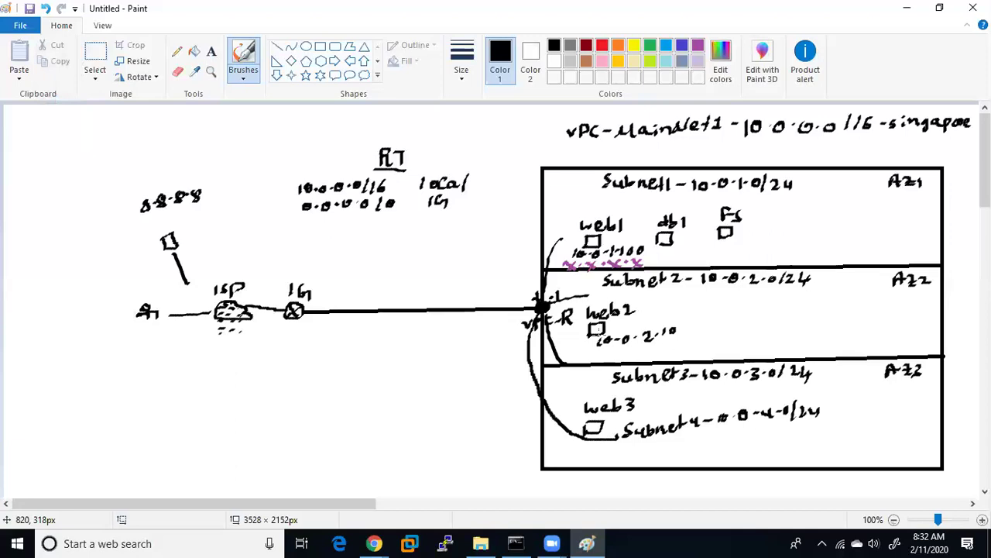
pyautogui.press('XF86AudioLowerVolume')
pyautogui.press('XF86AudioLowerVolume')
pyautogui.press('XF86AudioLowerVolume')
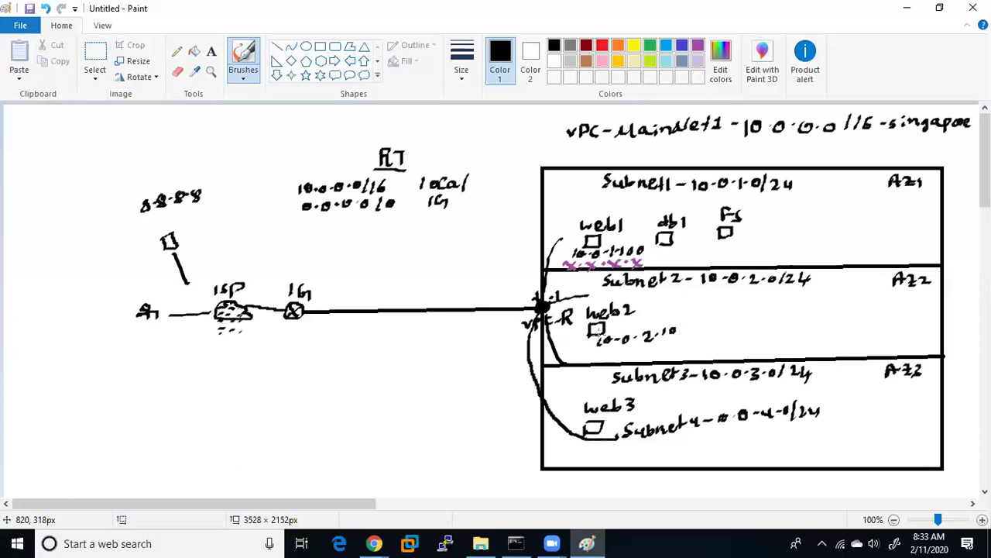
pyautogui.press('XF86AudioLowerVolume')
pyautogui.press('XF86AudioLowerVolume')
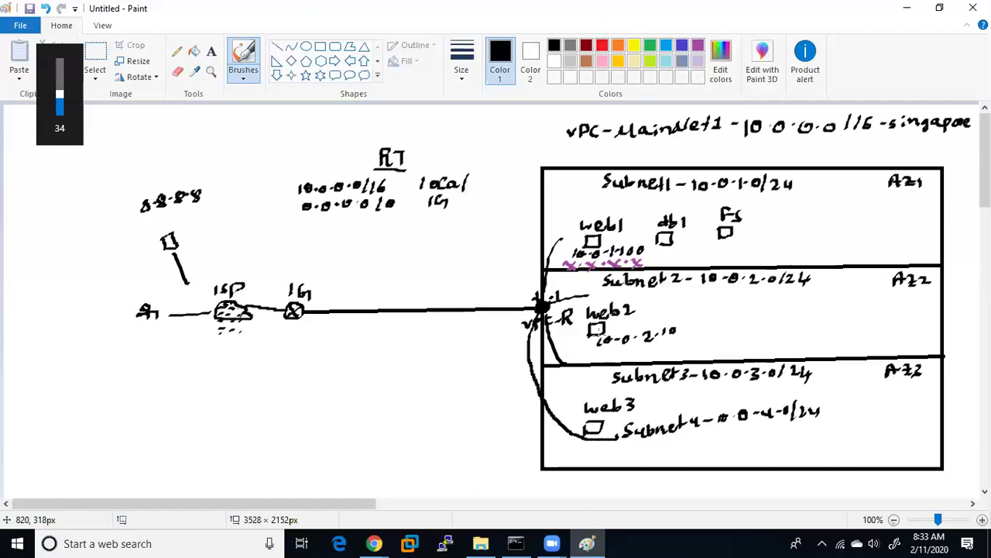
# - Sign in to the AWS console with the account e-mail and the saved password
pyautogui.click(374, 543)
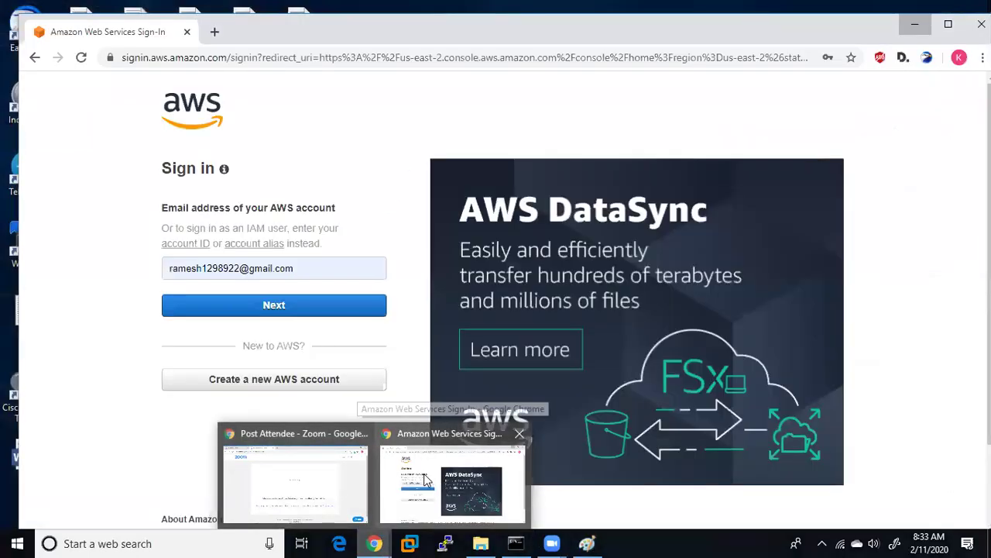
pyautogui.click(443, 487)
pyautogui.click(285, 310)
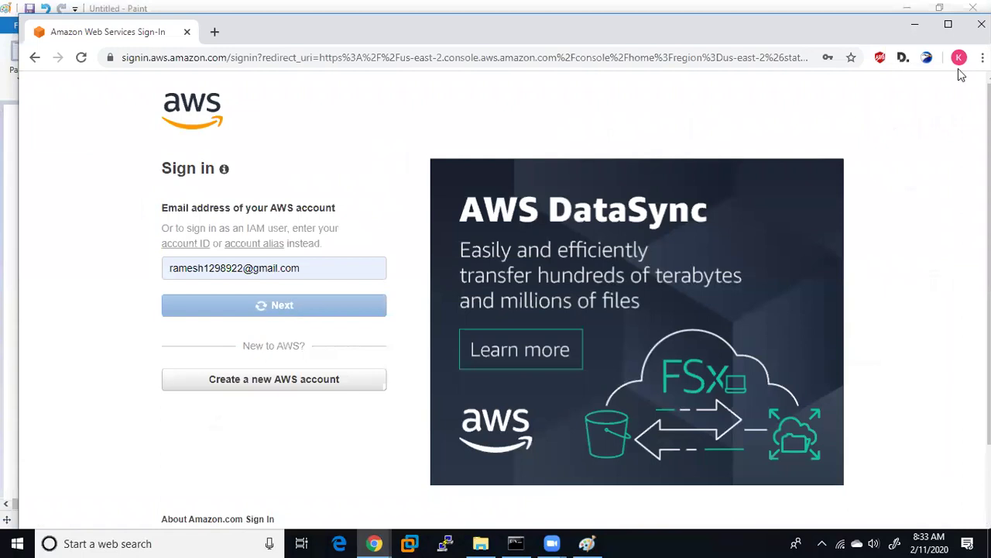
pyautogui.click(948, 24)
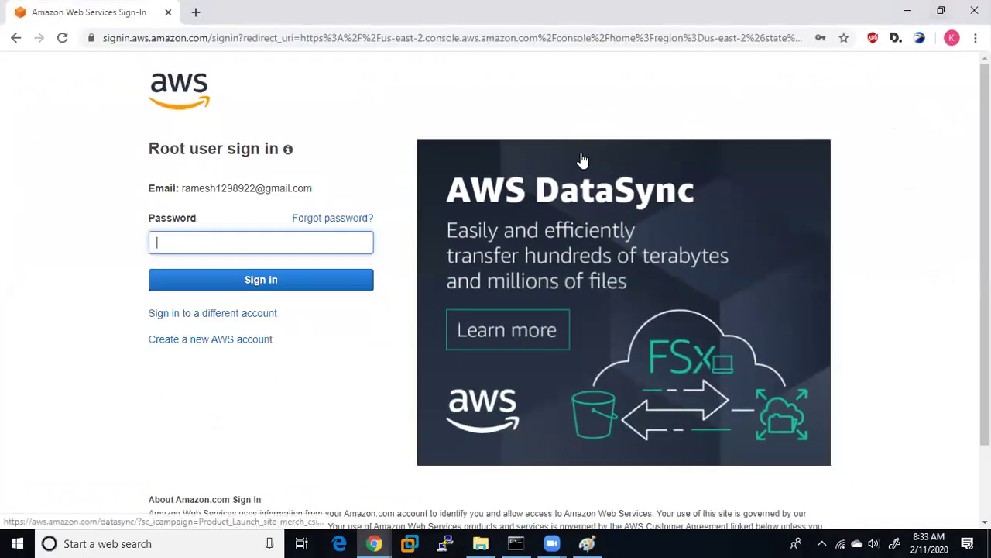
pyautogui.click(267, 240)
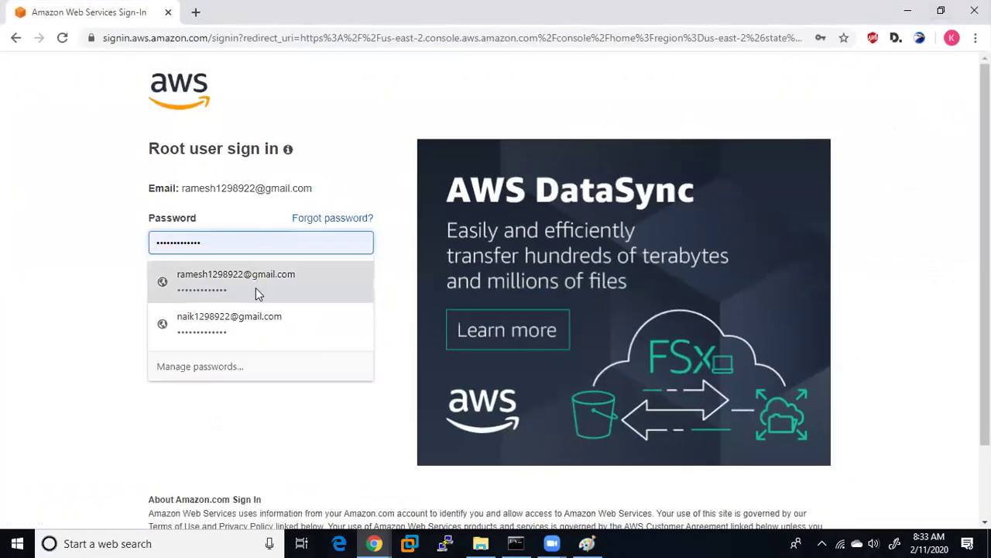
pyautogui.click(255, 289)
pyautogui.click(299, 284)
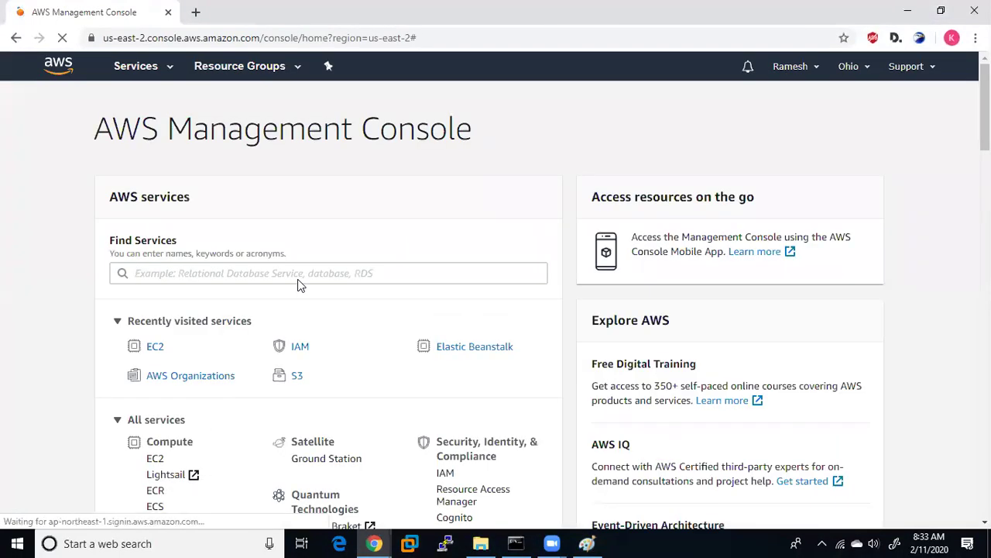
# - Switch the console region from Ohio to US East (N. Virginia)
pyautogui.click(849, 67)
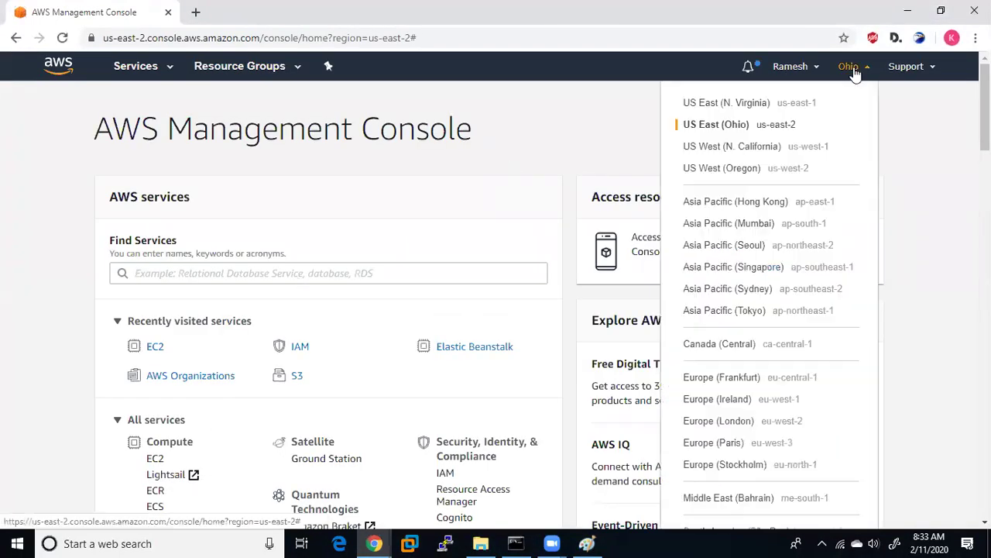
pyautogui.click(749, 114)
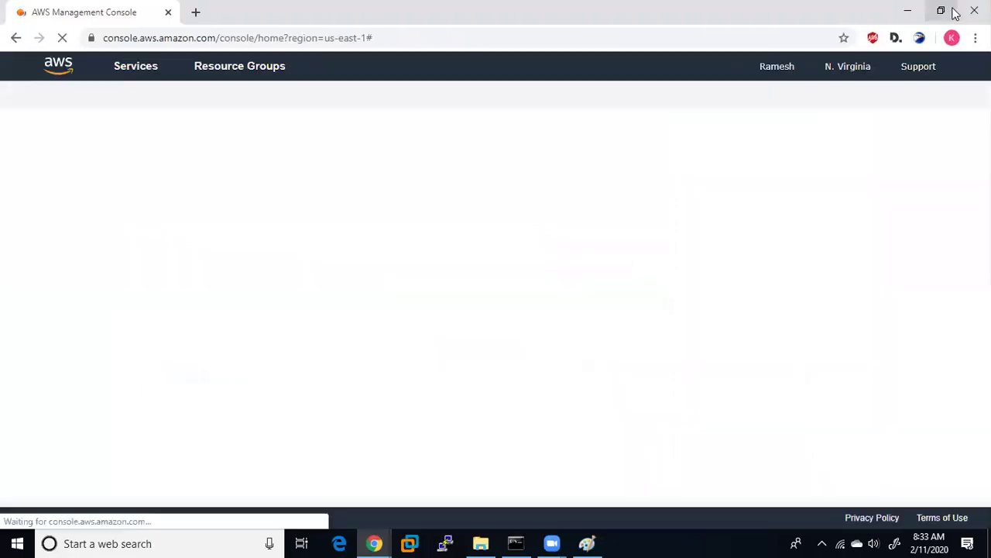
pyautogui.click(953, 11)
pyautogui.click(947, 23)
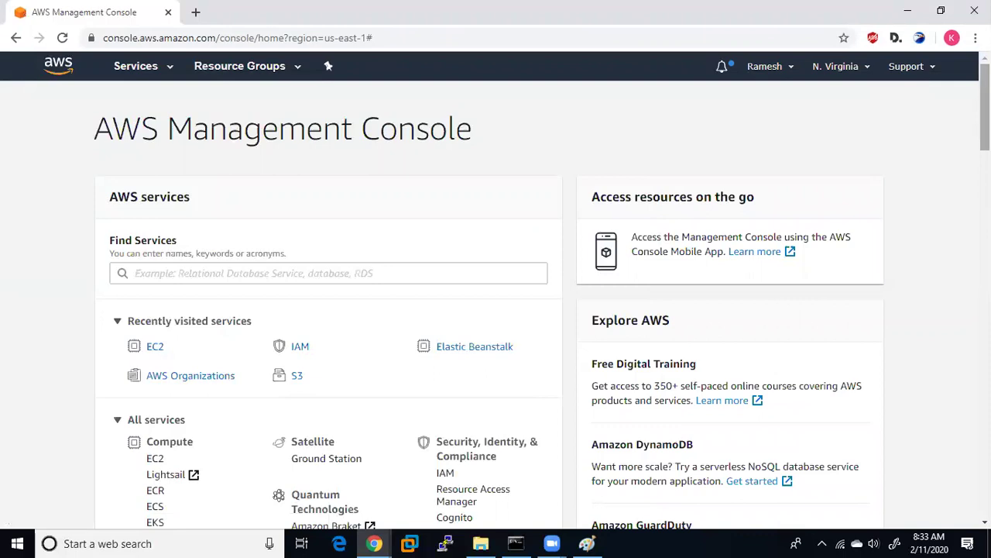
pyautogui.scroll(-5, 985, 109)
pyautogui.scroll(-6, 369, 330)
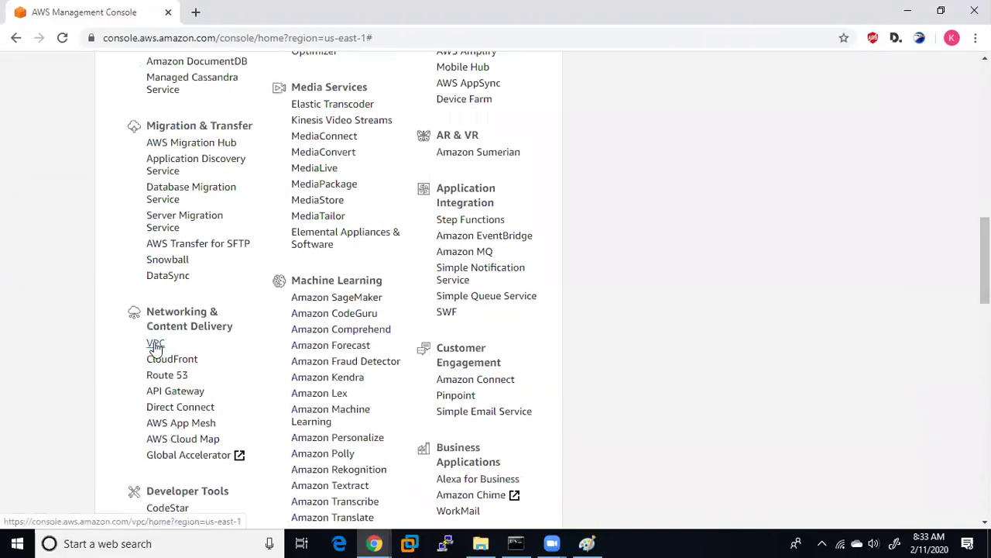
# - Open Your VPCs in the VPC service and switch the region to Asia Pacific (Singapore)
pyautogui.click(156, 343)
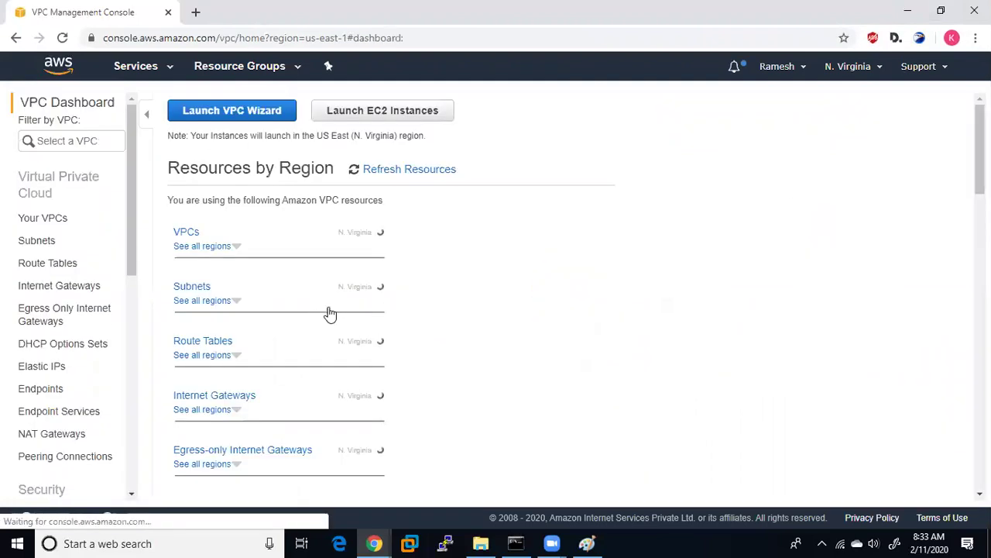
pyautogui.click(45, 225)
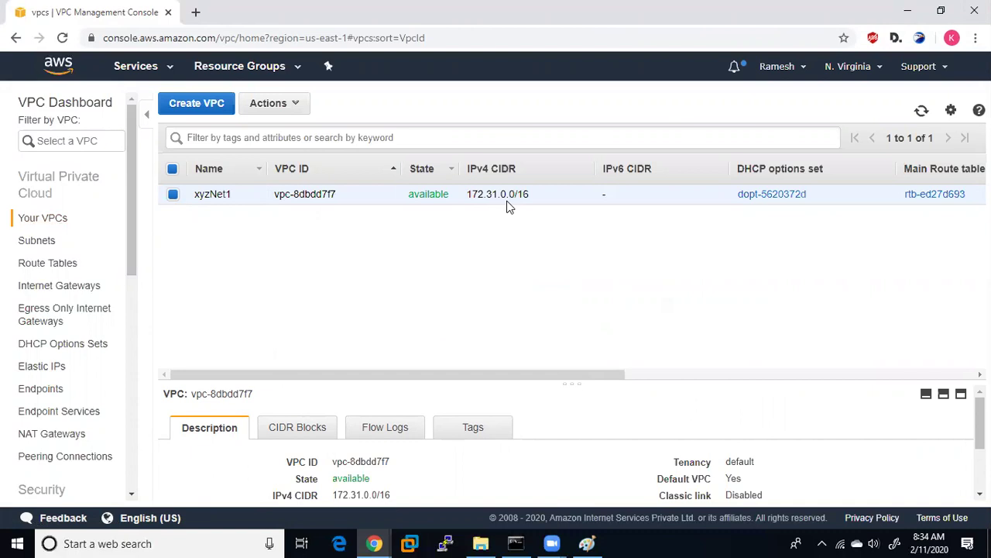
pyautogui.click(852, 68)
pyautogui.click(727, 272)
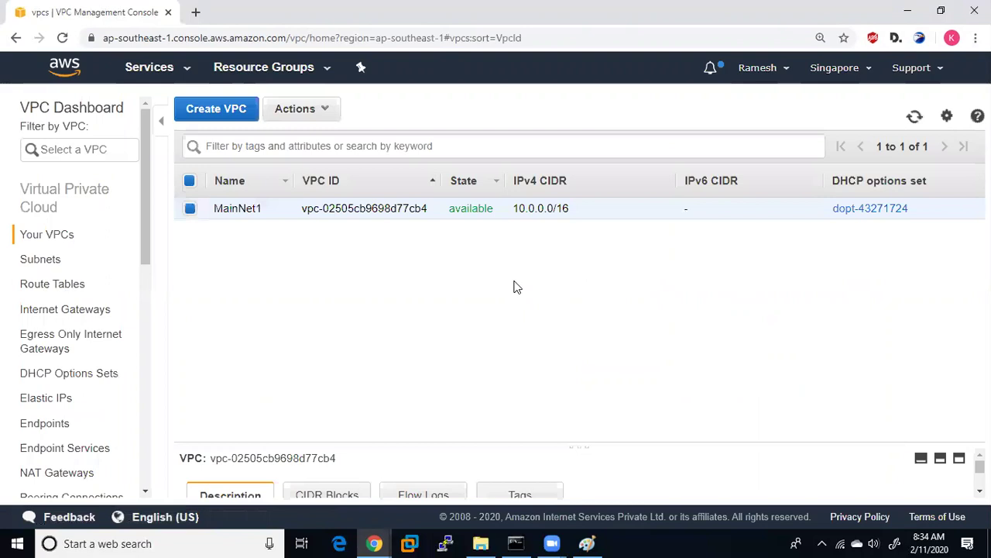
pyautogui.moveTo(233, 208)
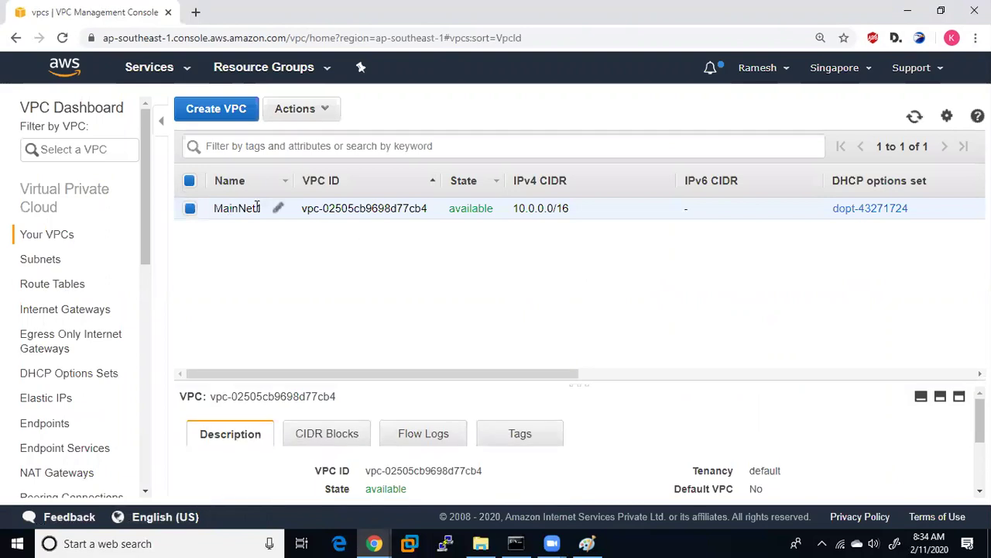
# - Delete the MainNet1 VPC (10.0.0.0/16) through Actions > Delete VPC and close the result
pyautogui.click(323, 108)
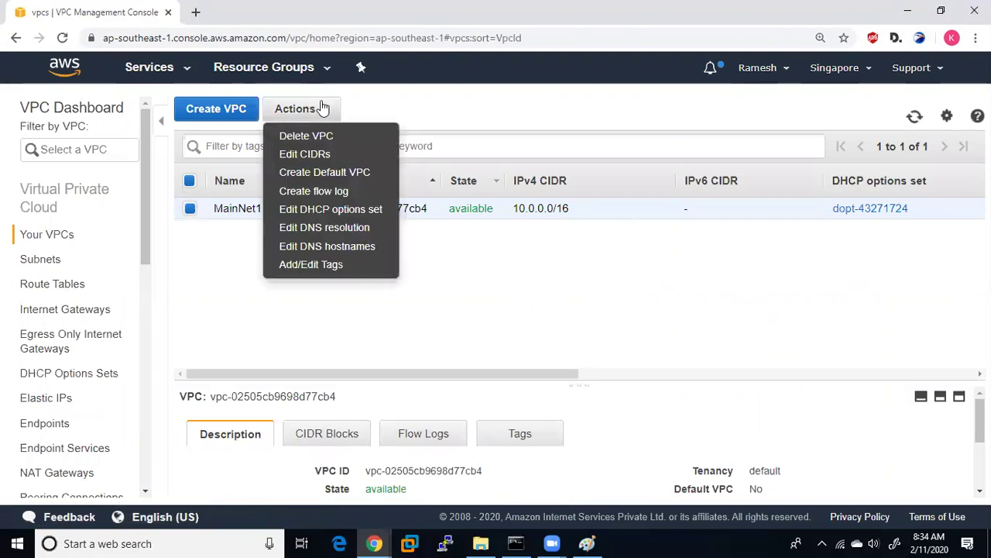
pyautogui.click(323, 137)
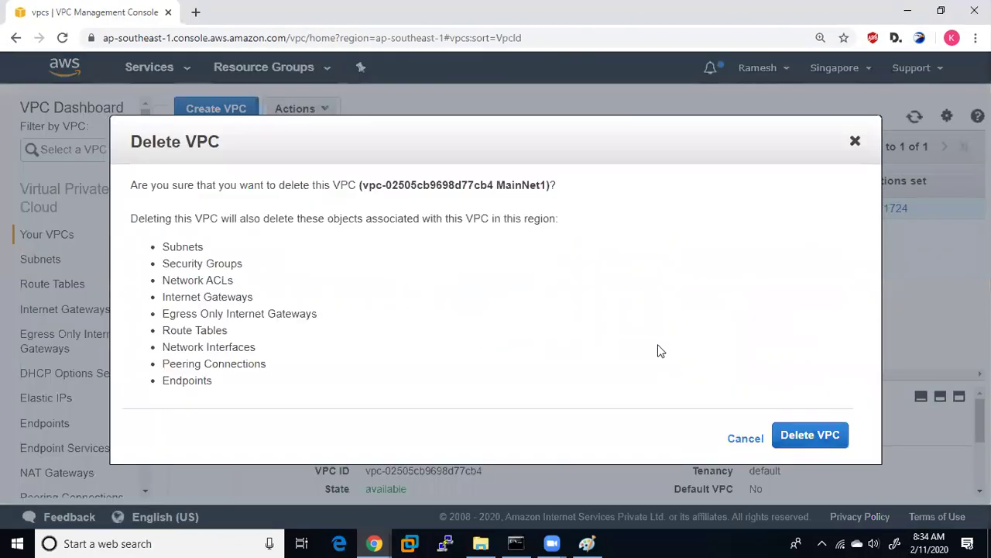
pyautogui.click(822, 436)
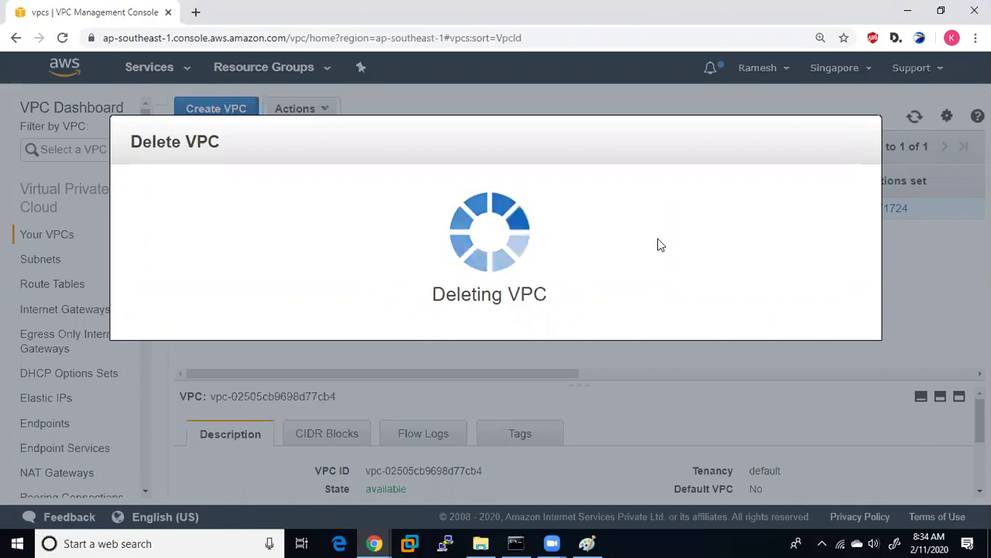
pyautogui.click(829, 252)
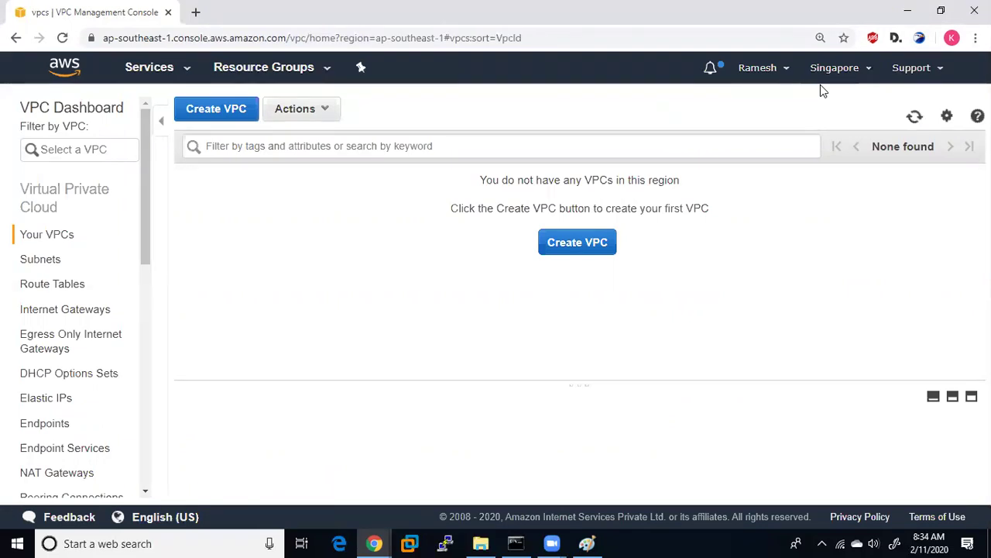
# - Create a default VPC in Singapore via Actions > Create Default VPC, then bring Paint forward
pyautogui.click(294, 116)
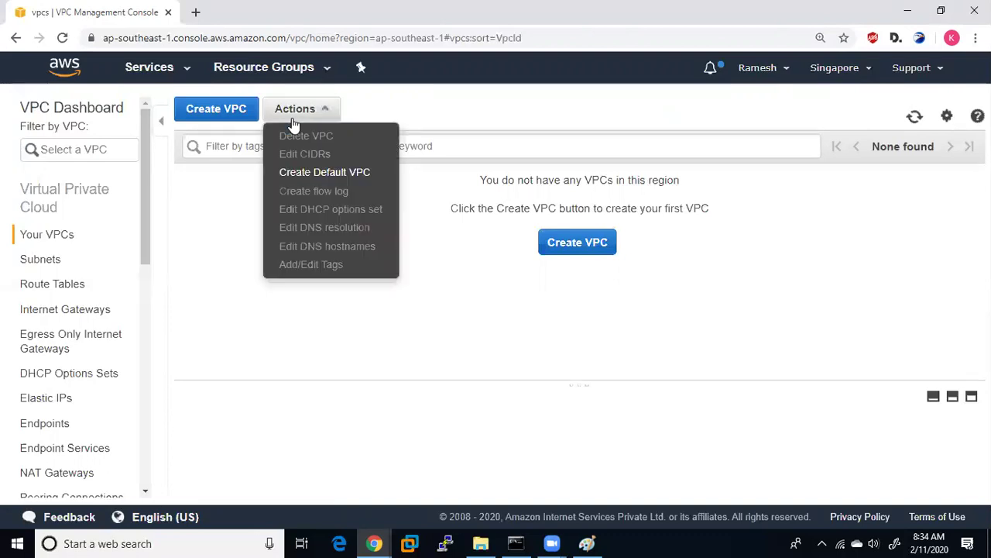
pyautogui.click(330, 174)
pyautogui.click(939, 248)
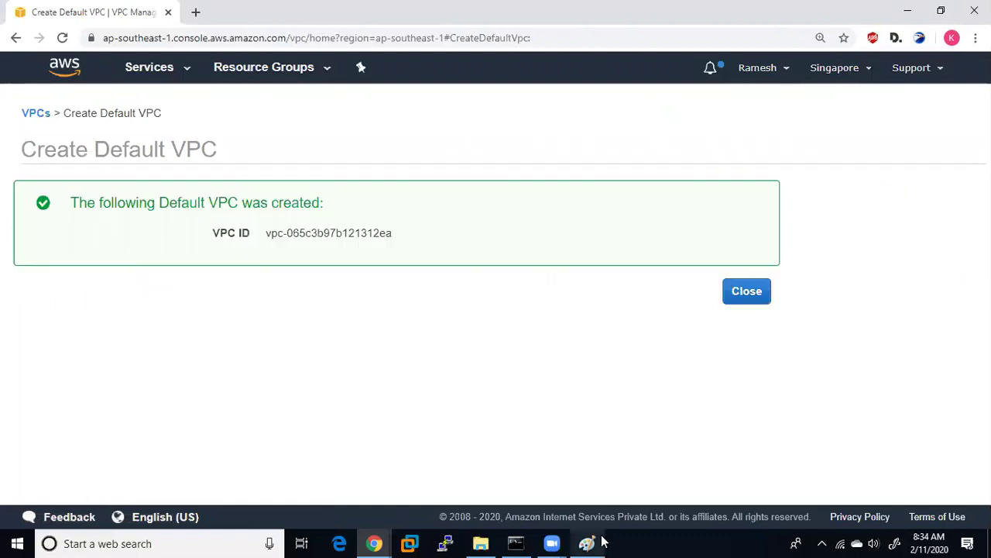
pyautogui.moveTo(589, 542)
pyautogui.click(566, 473)
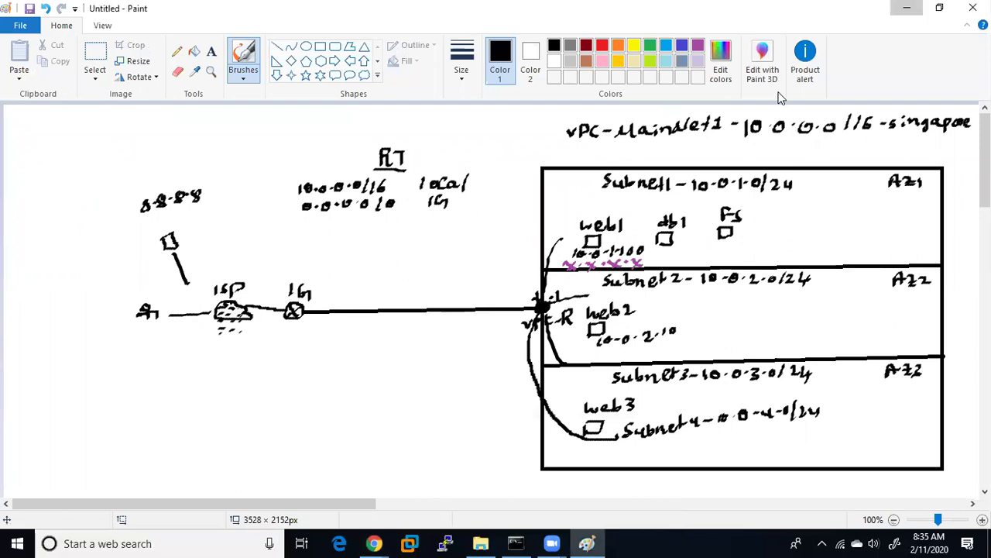
# - Return to Chrome and close the Create Default VPC page to see the 172.31.0.0/16 VPC
pyautogui.hotkey('alt', 'Tab')
pyautogui.click(747, 292)
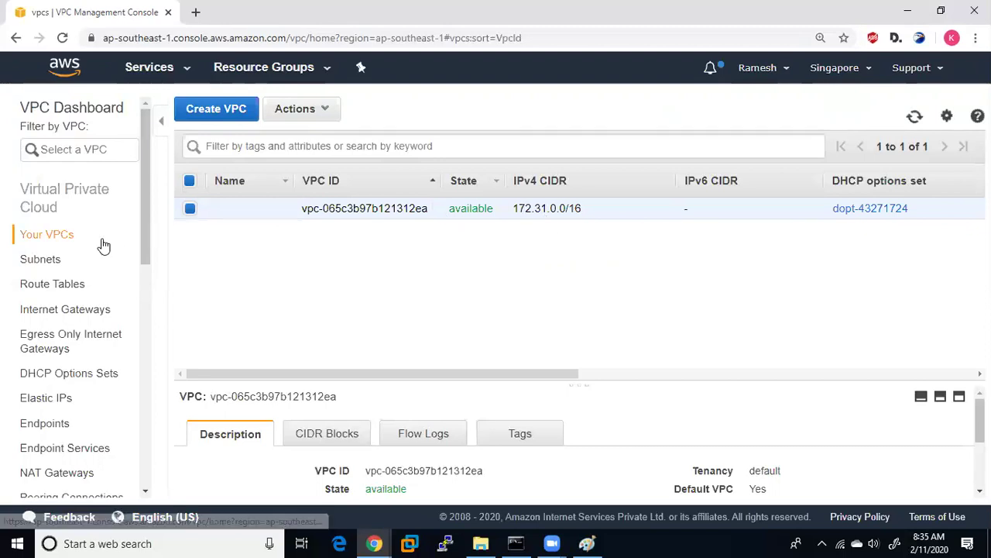
# - Review the default VPC's three /20 subnets, its attached internet gateway, and its route tables
pyautogui.click(49, 260)
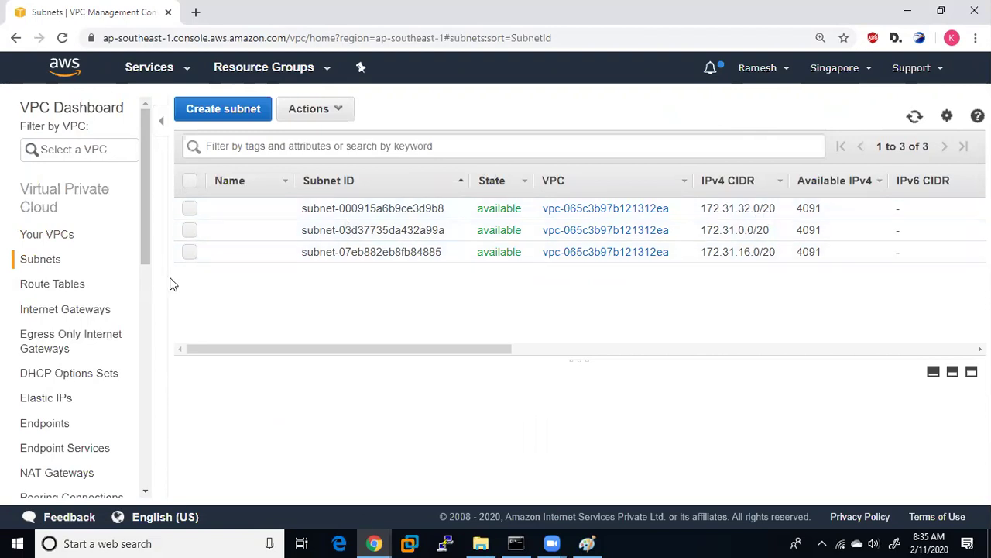
pyautogui.click(83, 312)
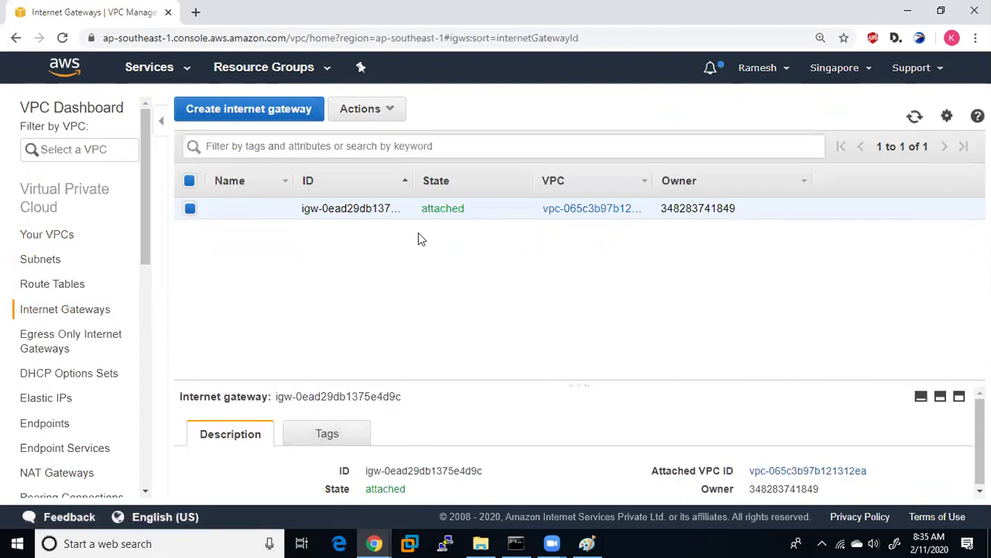
pyautogui.click(62, 286)
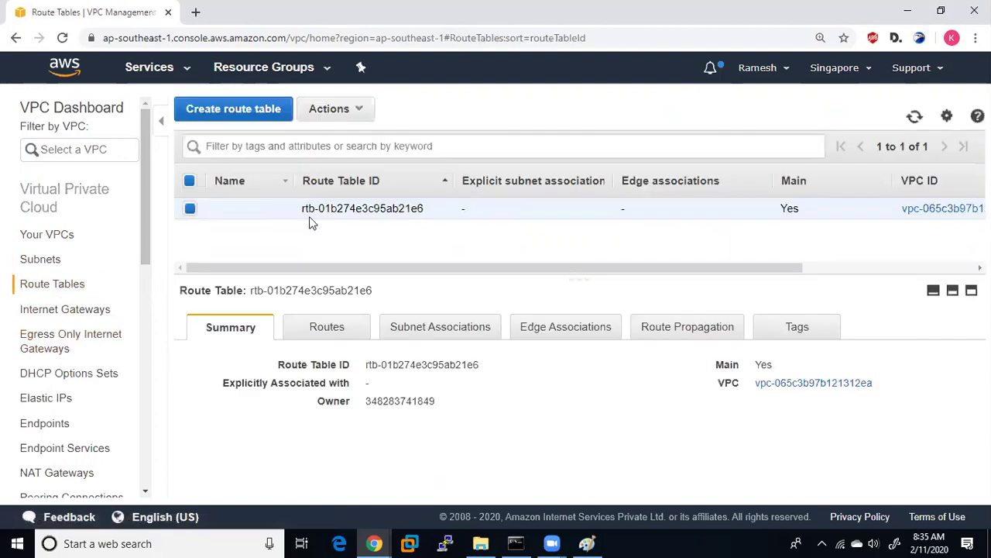
# - Check the main route table's routes: 172.31.0.0/16 local and 0.0.0.0/0 via the internet gateway
pyautogui.click(327, 326)
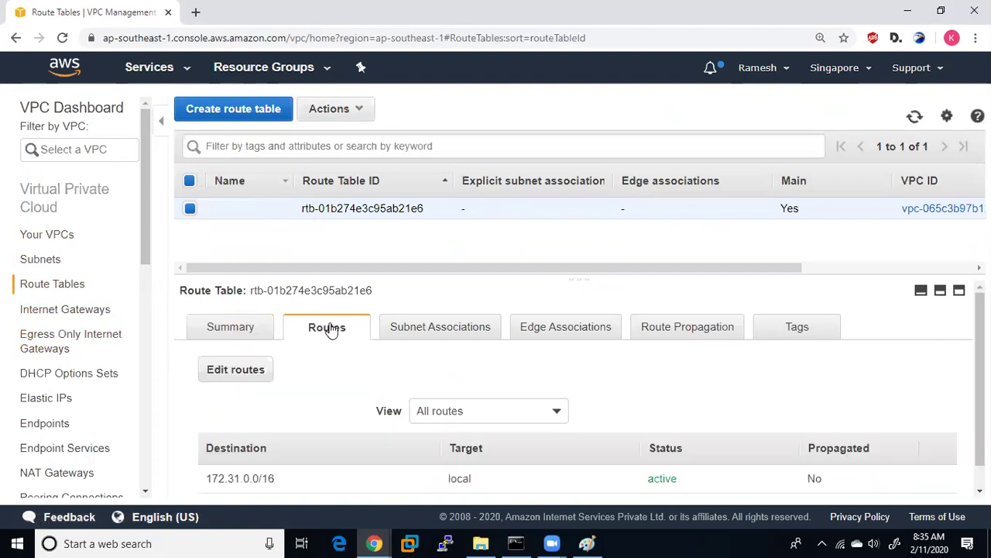
pyautogui.scroll(-1, 580, 387)
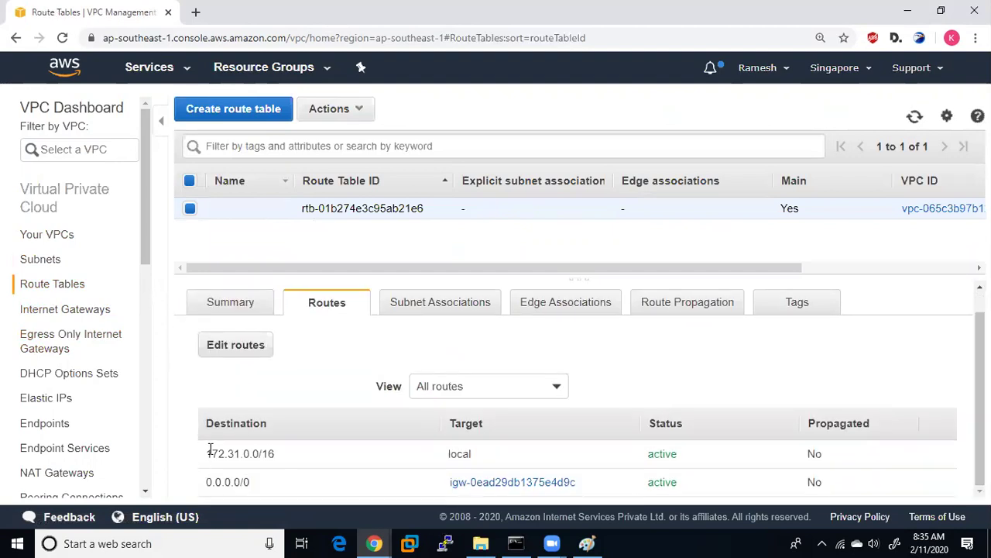
pyautogui.moveTo(209, 452); pyautogui.dragTo(304, 450)
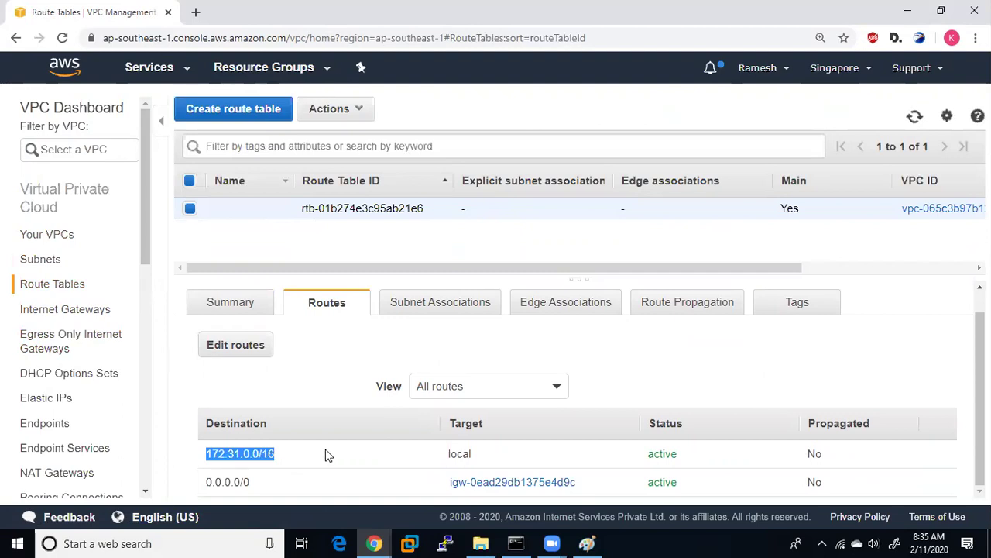
pyautogui.moveTo(203, 484); pyautogui.dragTo(265, 488)
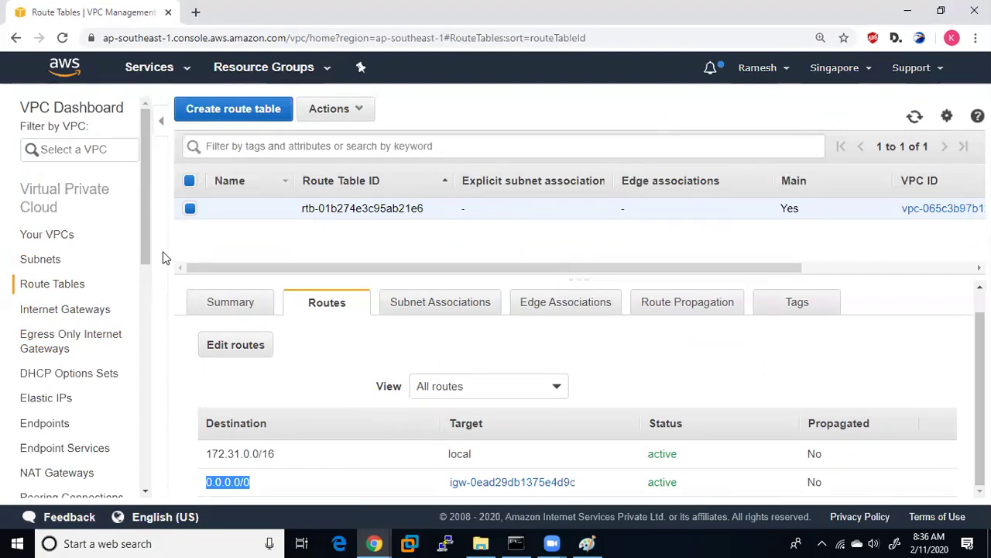
pyautogui.click(51, 233)
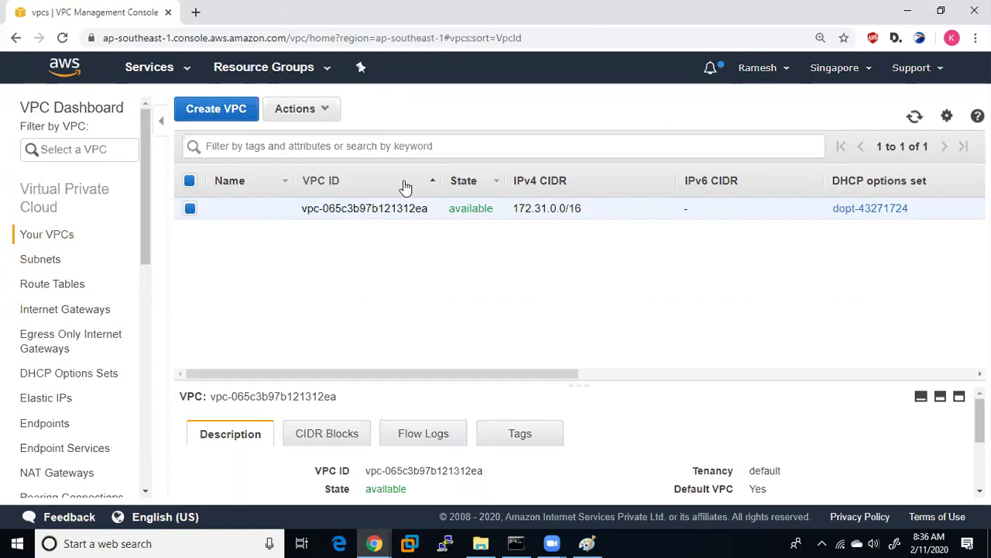
# - Delete the default VPC, acknowledging the deletion warning
pyautogui.click(317, 115)
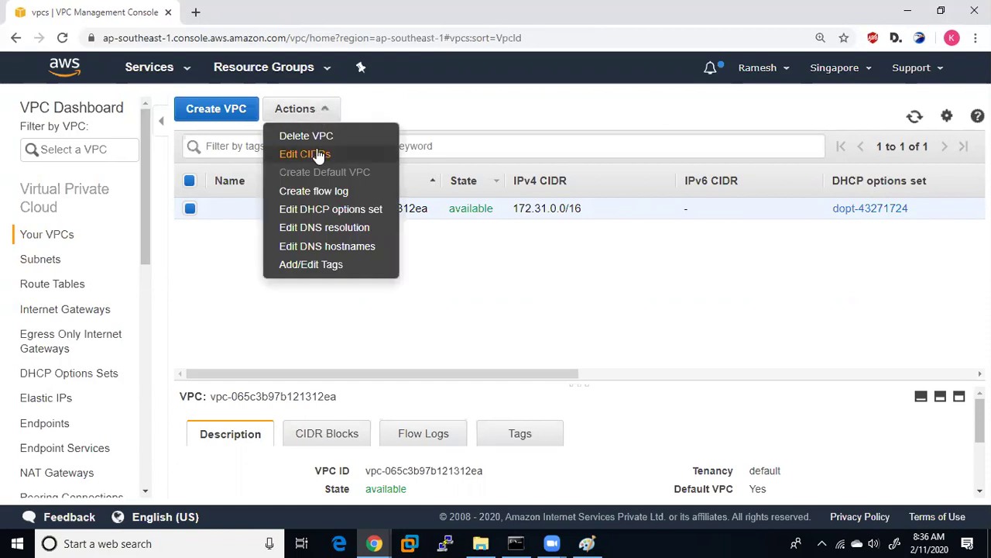
pyautogui.click(331, 133)
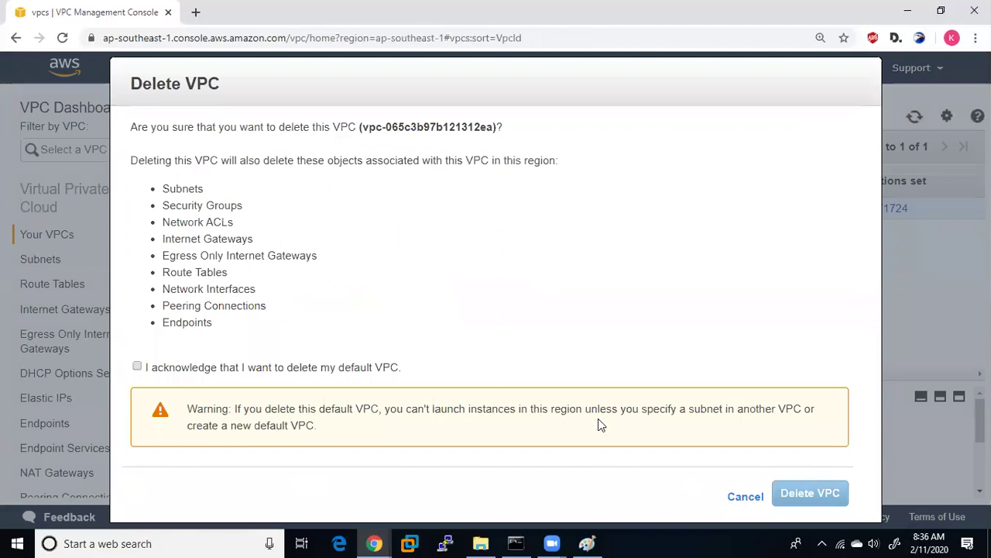
pyautogui.click(152, 368)
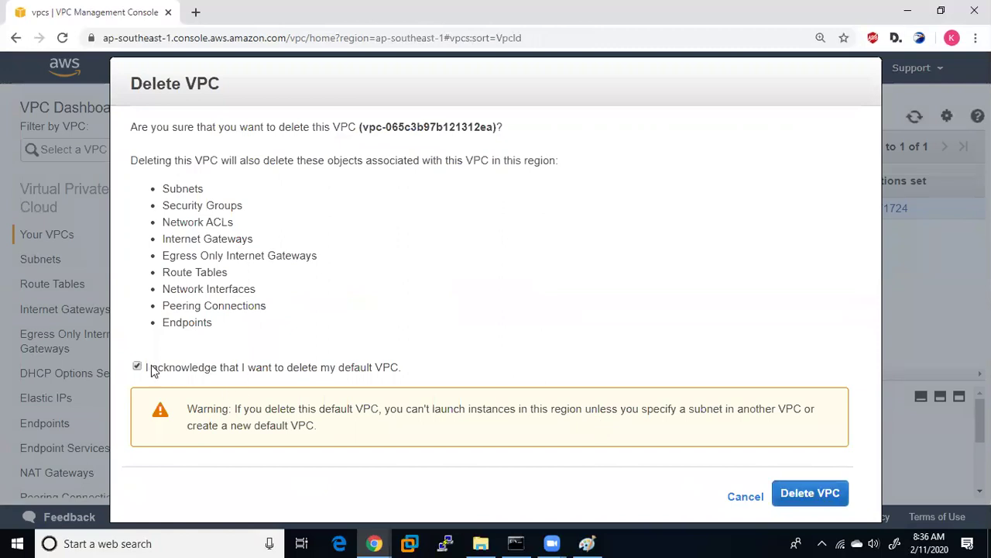
pyautogui.click(817, 494)
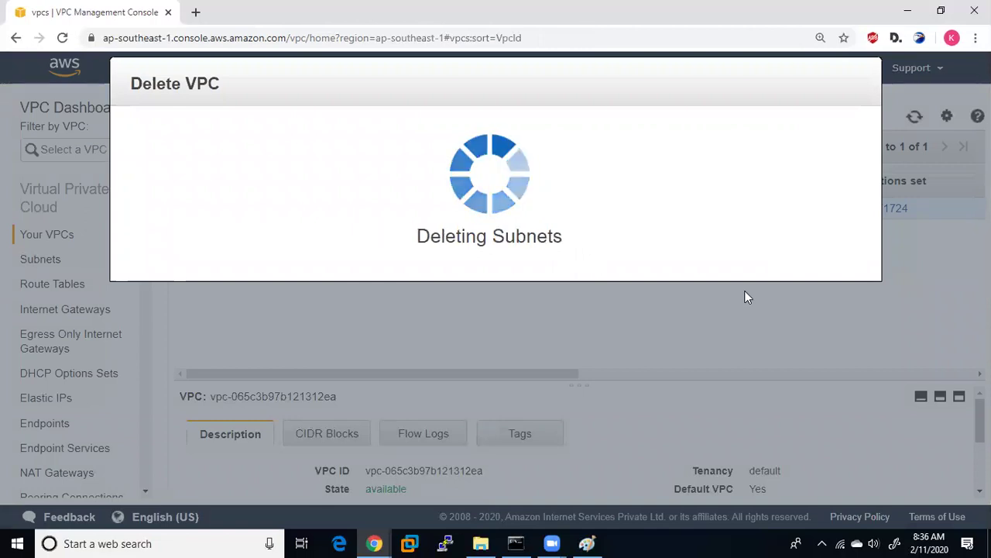
pyautogui.click(826, 191)
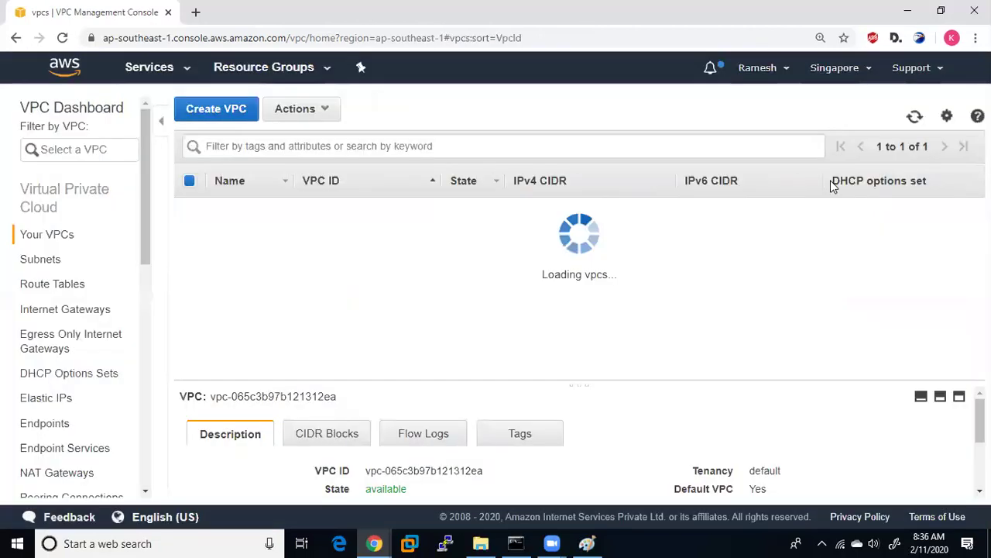
pyautogui.click(209, 115)
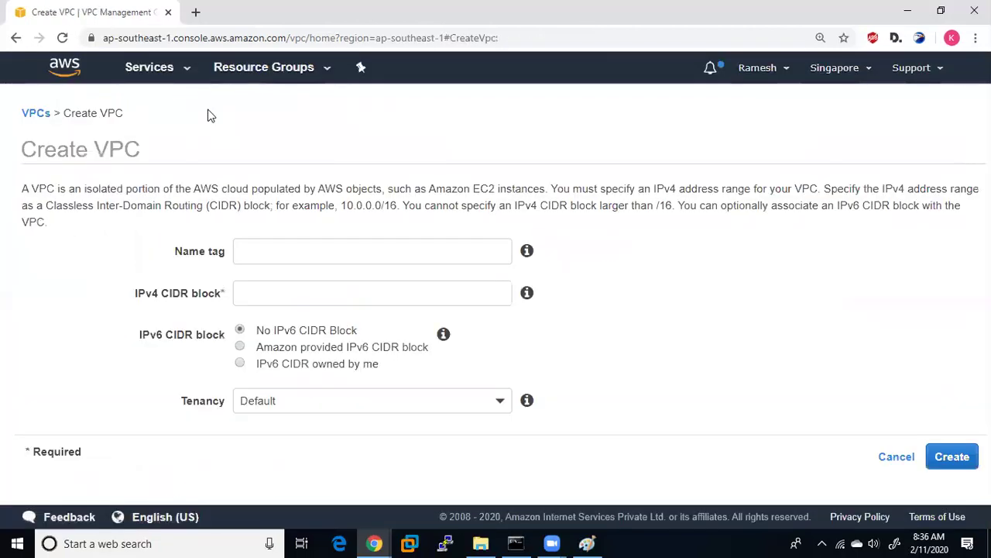
# - Create VPC 'MainNet1' with IPv4 CIDR block 10.0.0.0/16
pyautogui.click(313, 261)
pyautogui.write('MainNet1')
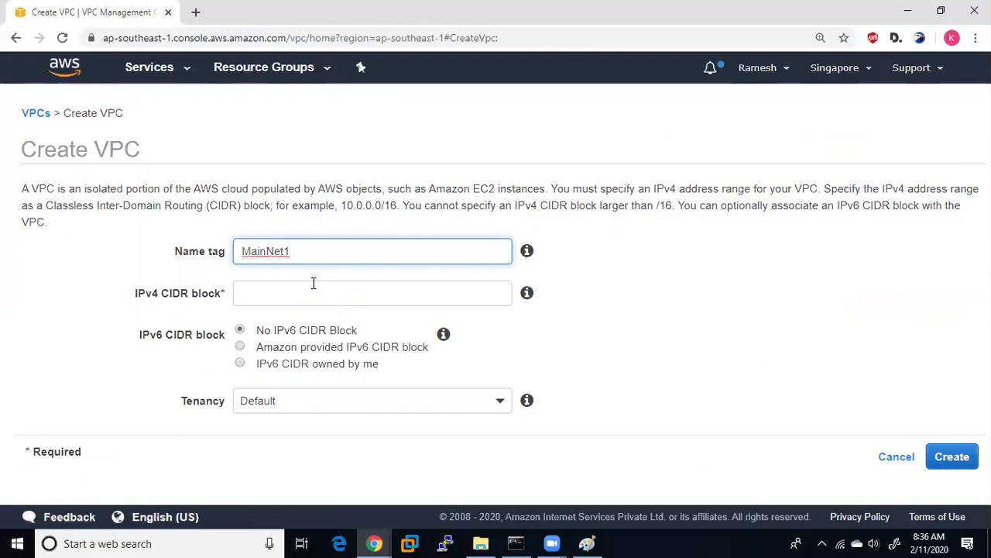
pyautogui.click(316, 289)
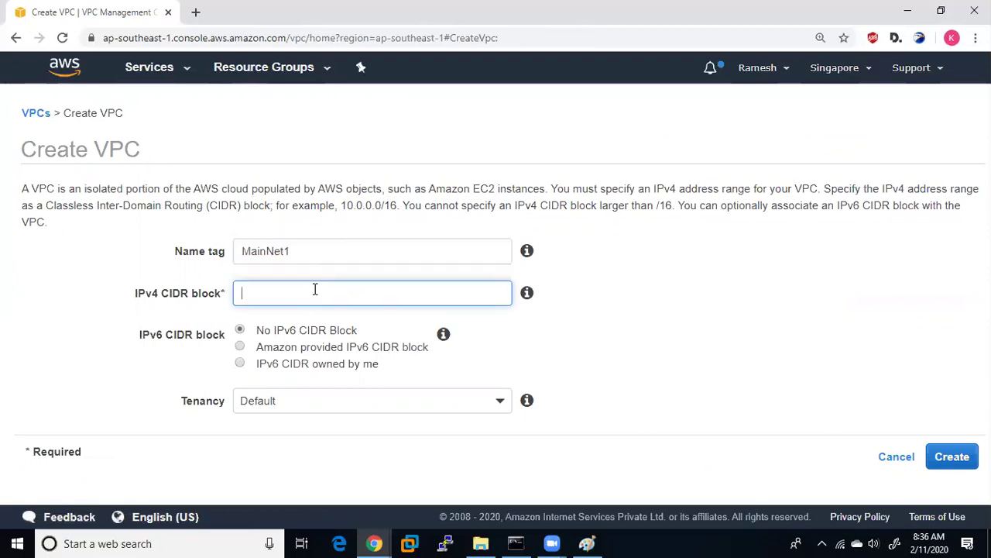
pyautogui.write('10.0.0.0/16')
pyautogui.click(953, 457)
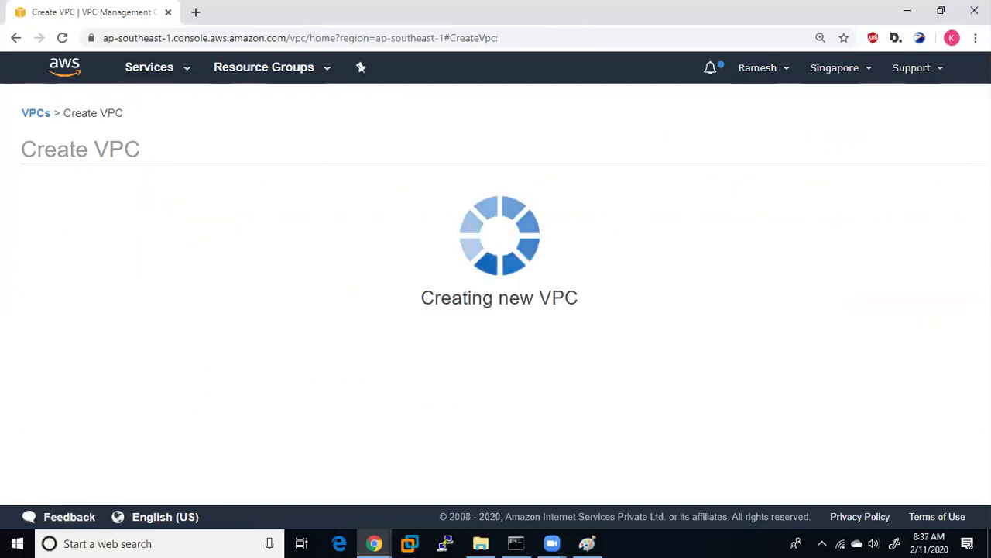
# - Start a new subnet named Subnet1 in the MainNet1 VPC
pyautogui.click(734, 292)
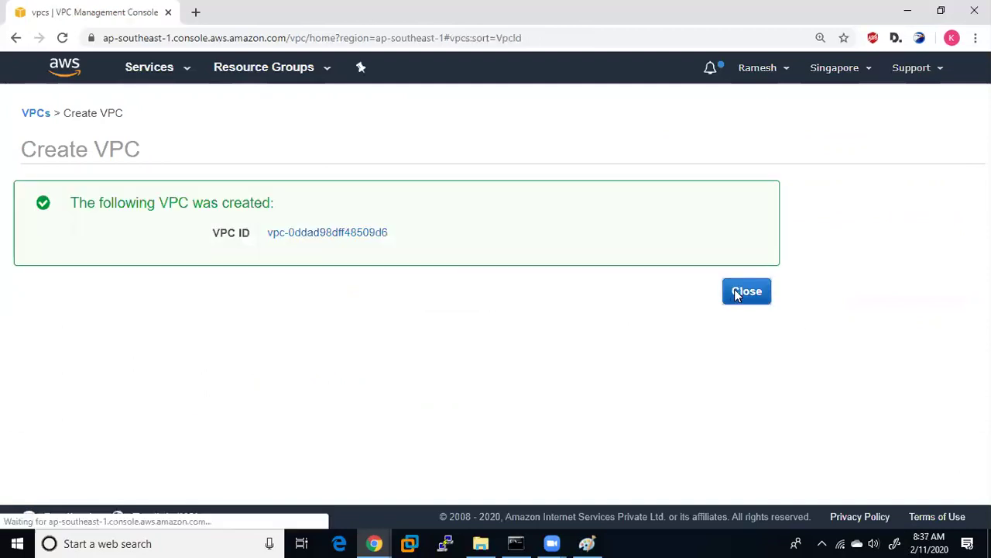
pyautogui.click(29, 264)
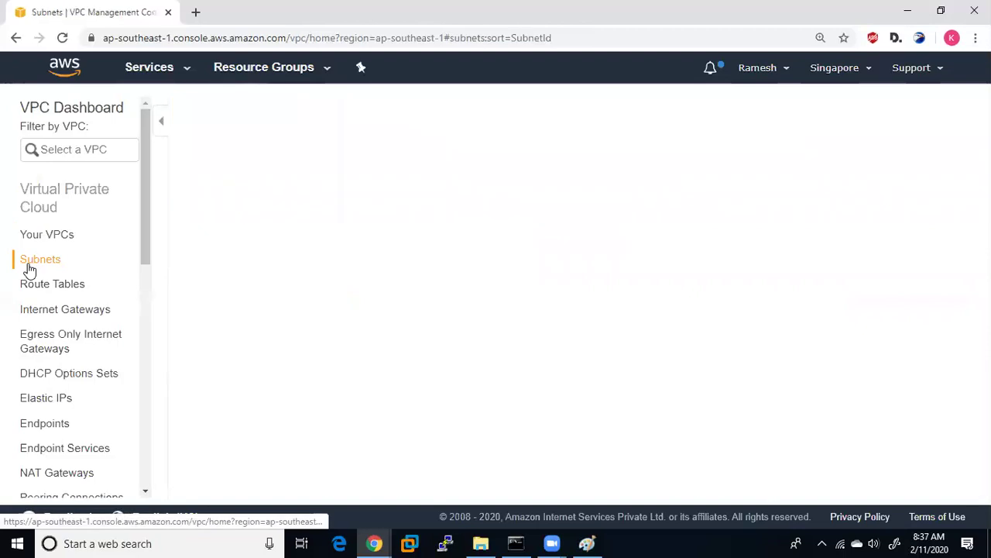
pyautogui.click(212, 114)
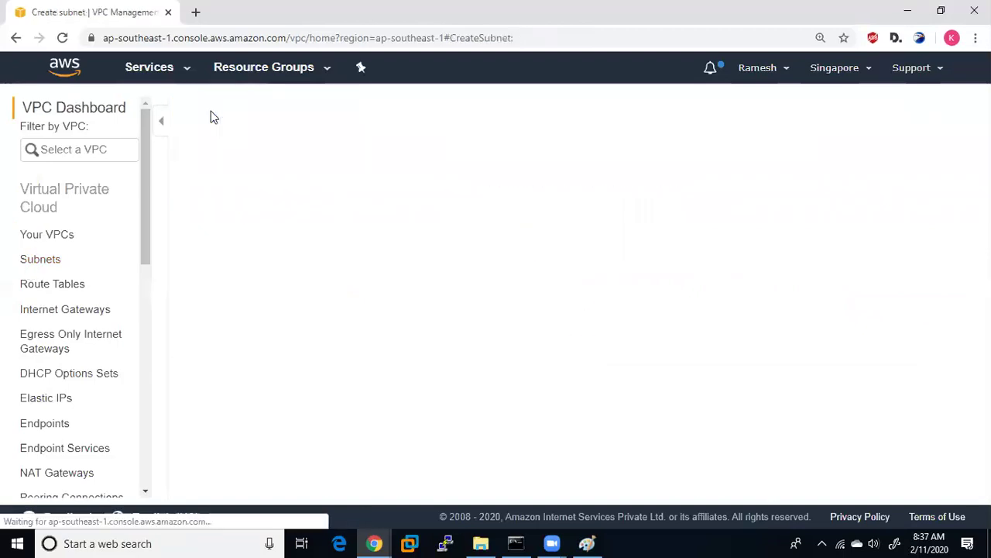
pyautogui.click(331, 236)
pyautogui.write('Subnet1')
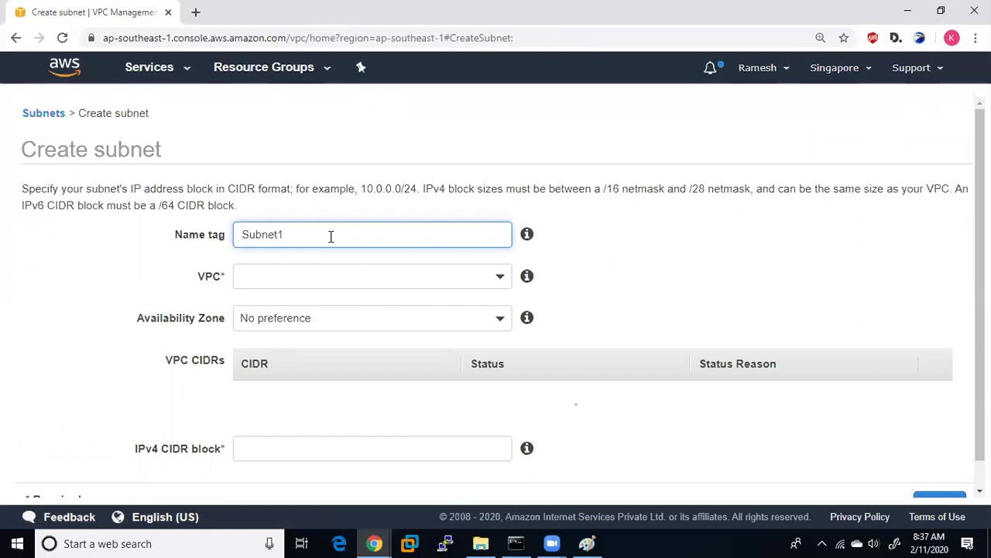
pyautogui.click(328, 275)
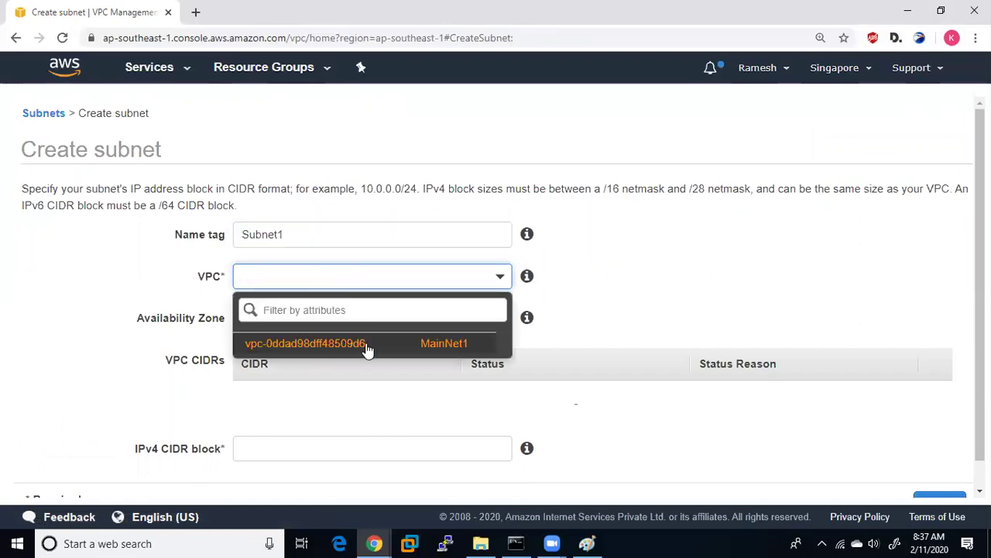
pyautogui.click(391, 345)
# - Set Subnet1's availability zone to ap-southeast-1a and CIDR block to 10.0.1.0/24
pyautogui.click(326, 326)
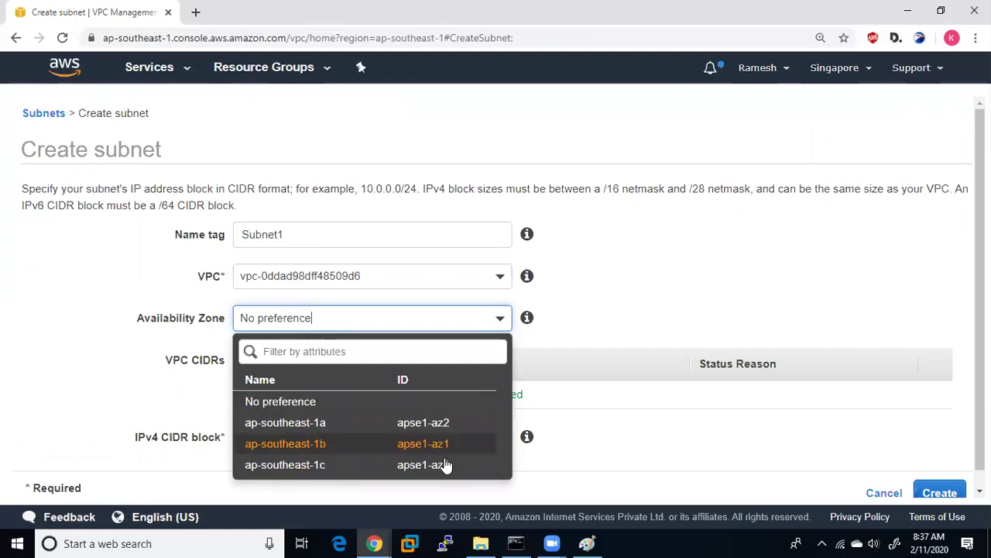
pyautogui.click(318, 424)
pyautogui.click(291, 449)
pyautogui.write('10.0.1.0/24')
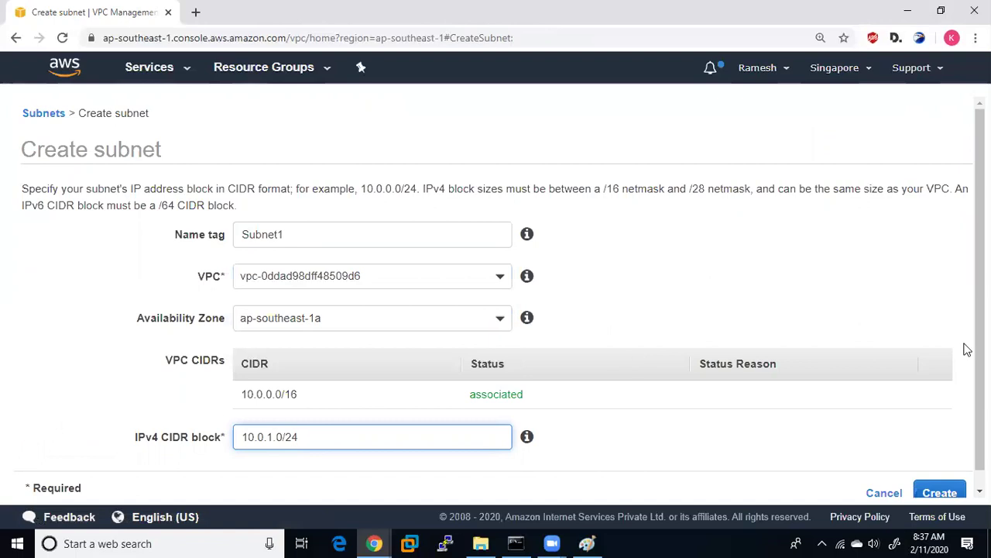
pyautogui.scroll(-1, 944, 480)
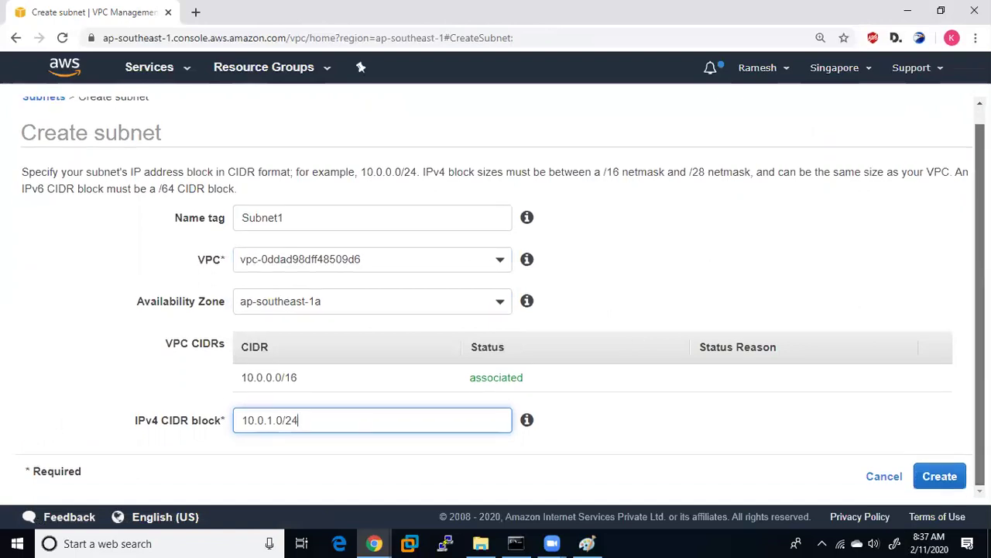
# - Reselect the MainNet1 VPC after the first attempt's error and create Subnet1
pyautogui.click(942, 477)
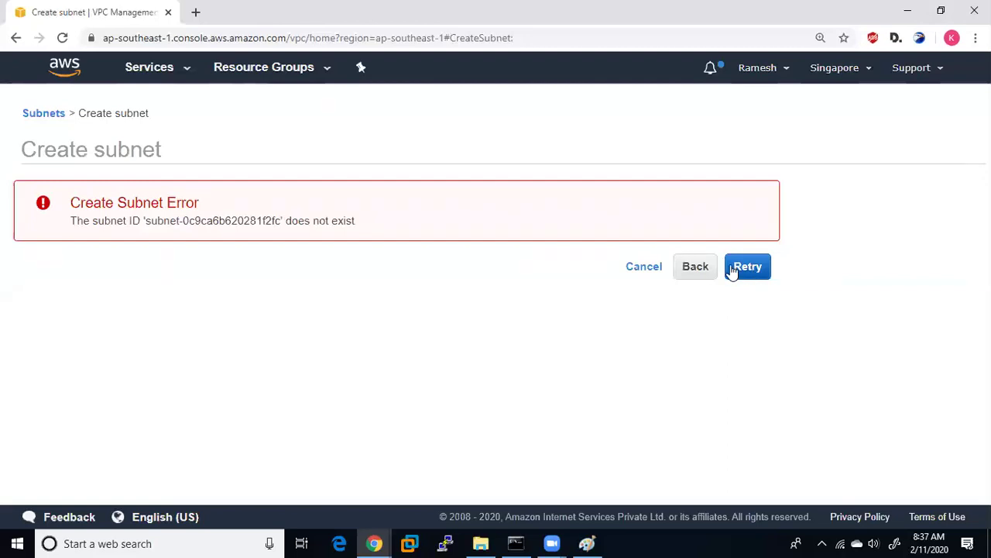
pyautogui.click(714, 268)
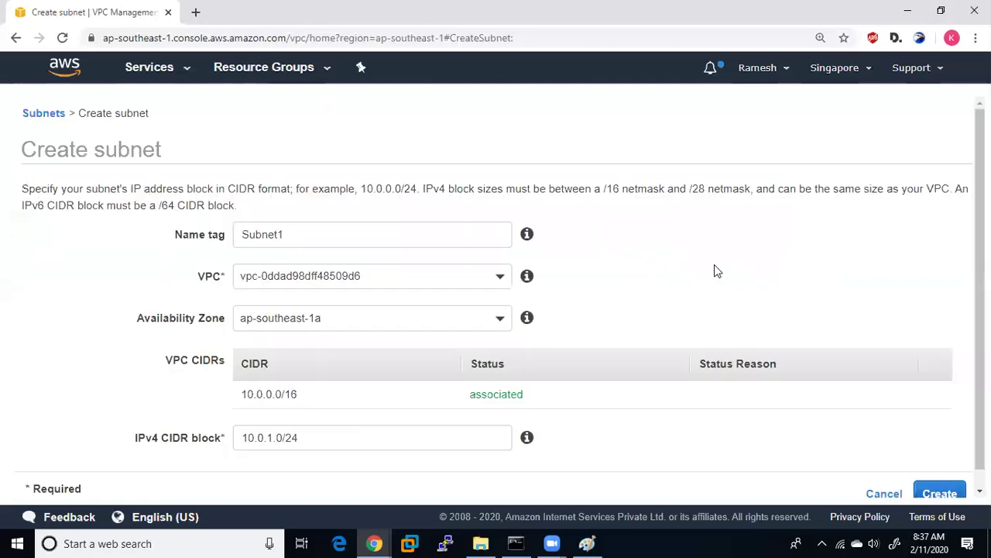
pyautogui.click(331, 293)
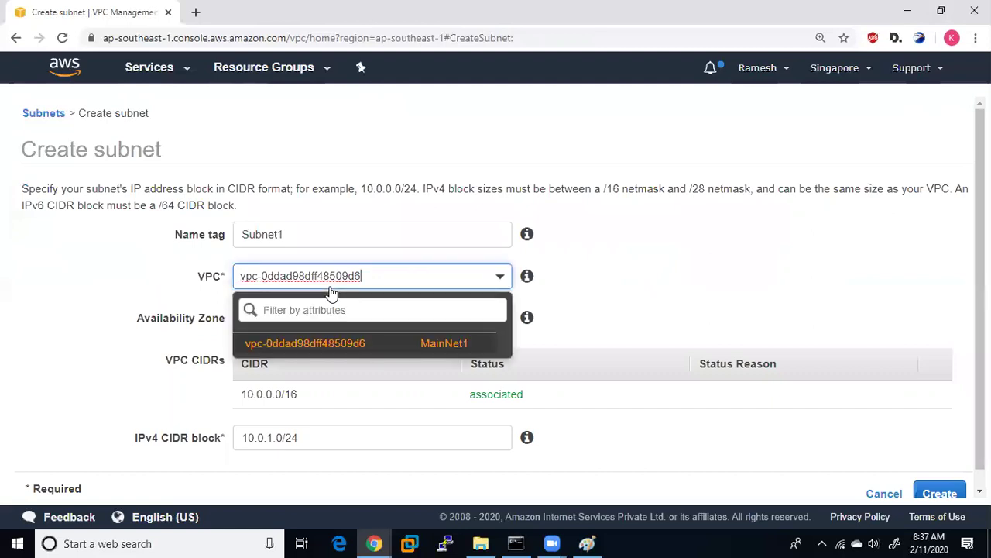
pyautogui.click(466, 339)
pyautogui.click(317, 235)
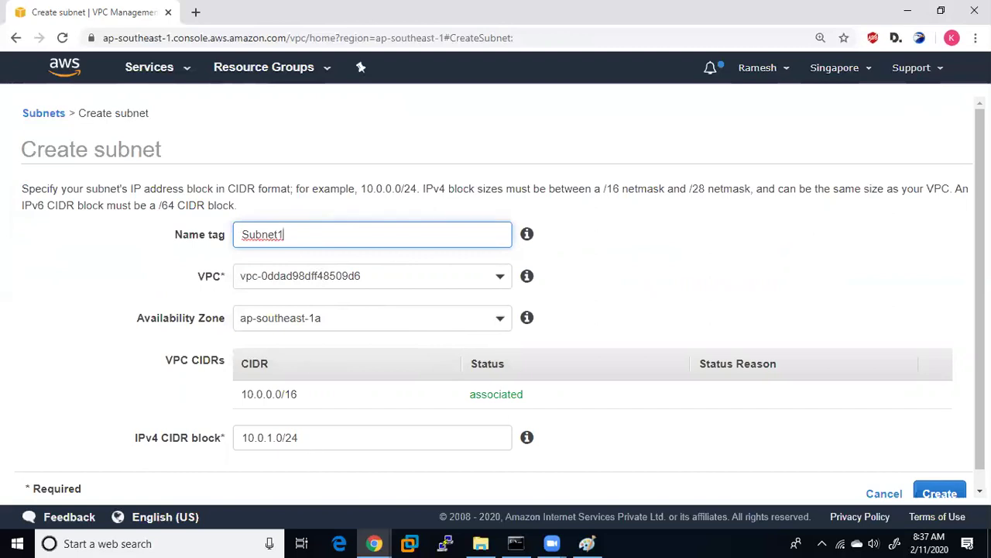
pyautogui.scroll(-1, 949, 472)
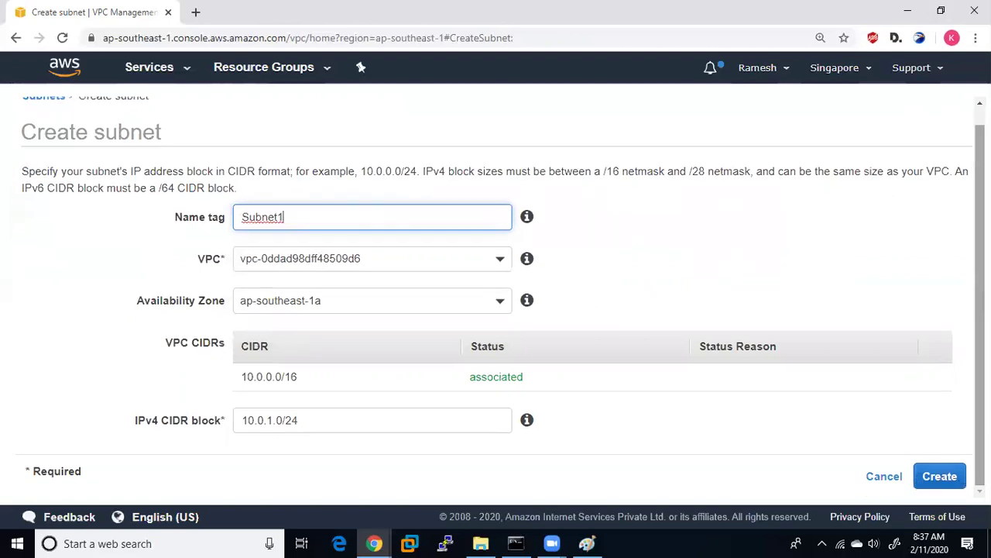
pyautogui.click(945, 476)
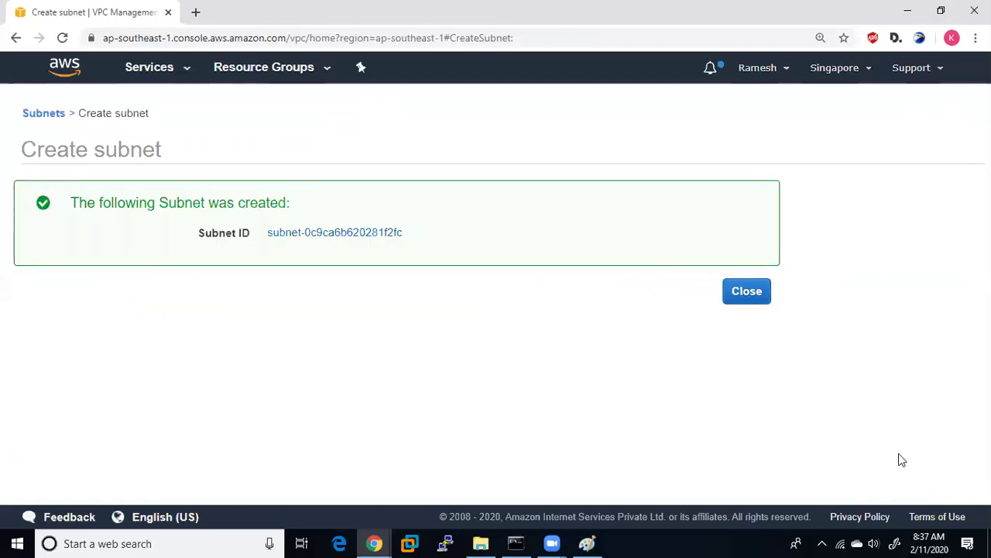
# - Start a new subnet named Subnet2 in the MainNet1 VPC
pyautogui.click(747, 292)
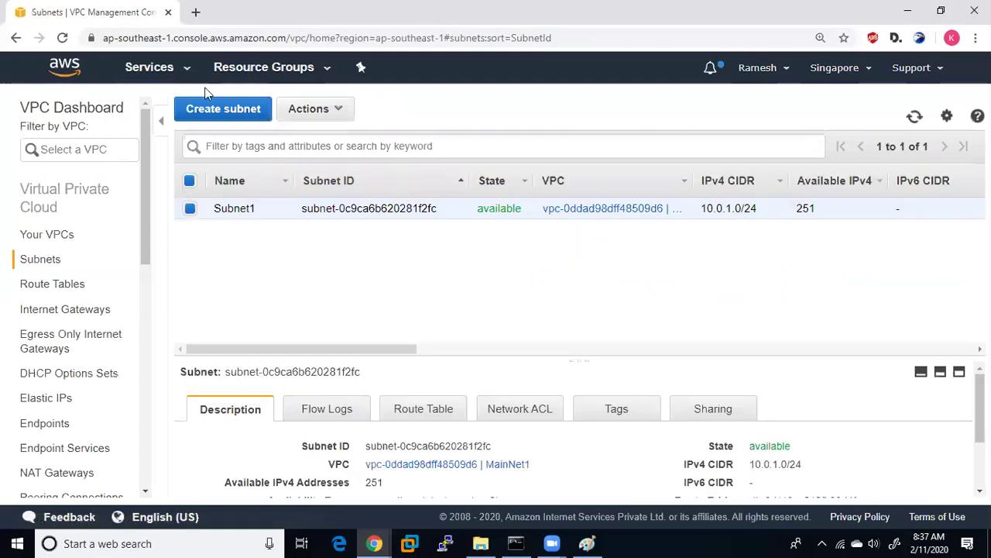
pyautogui.click(219, 110)
pyautogui.click(329, 235)
pyautogui.write('Subnet2')
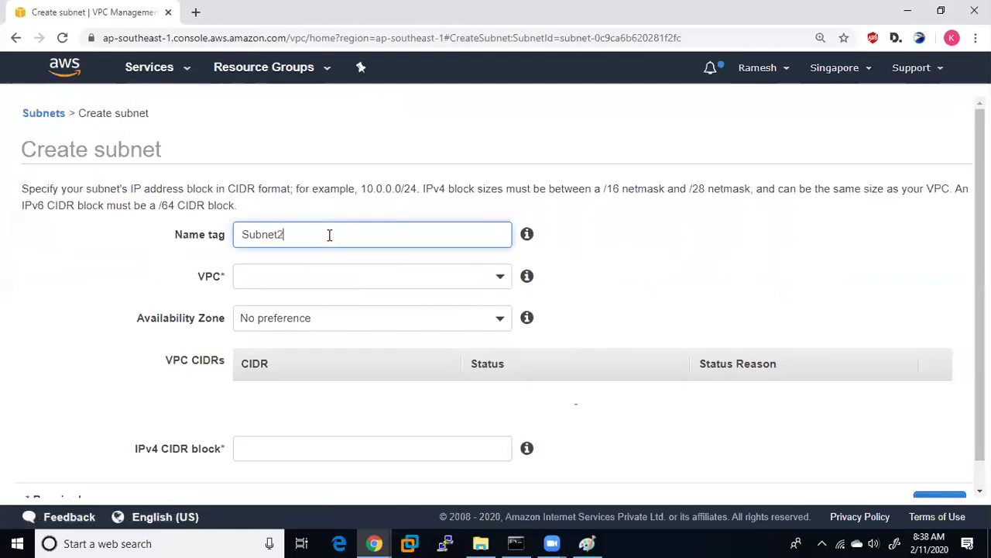
pyautogui.click(346, 274)
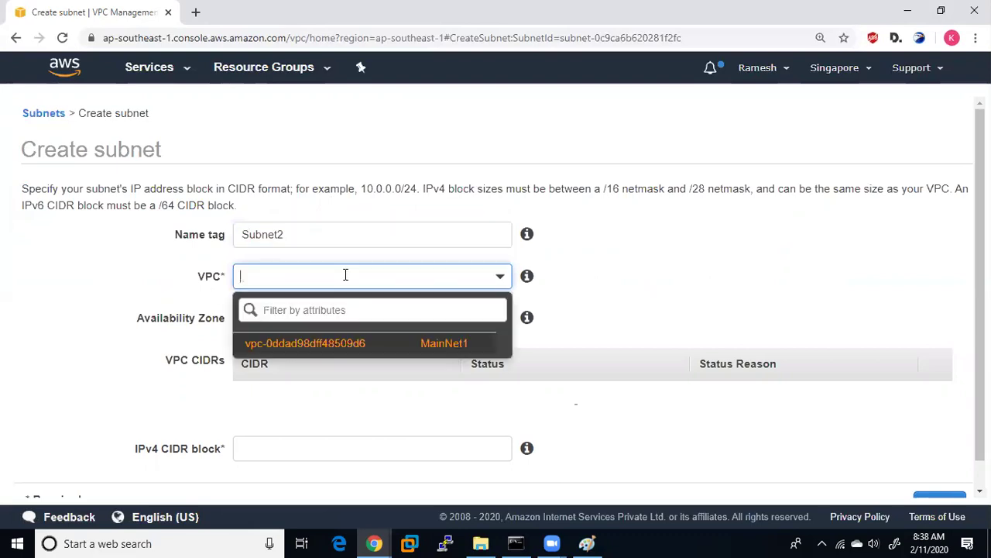
pyautogui.click(397, 346)
# - Give Subnet2 CIDR block 10.0.2.0/24 and create it
pyautogui.click(312, 436)
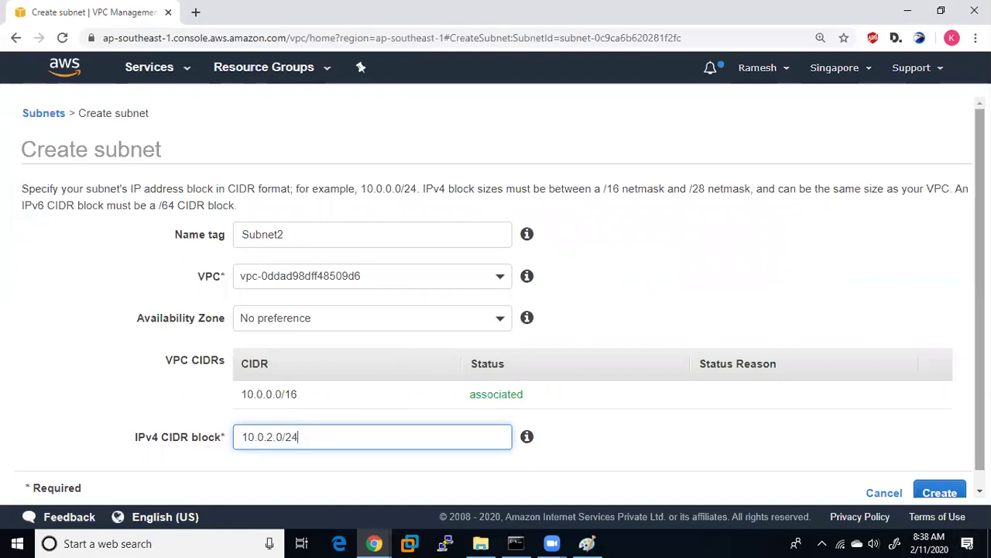
pyautogui.scroll(-1, 968, 465)
pyautogui.click(955, 468)
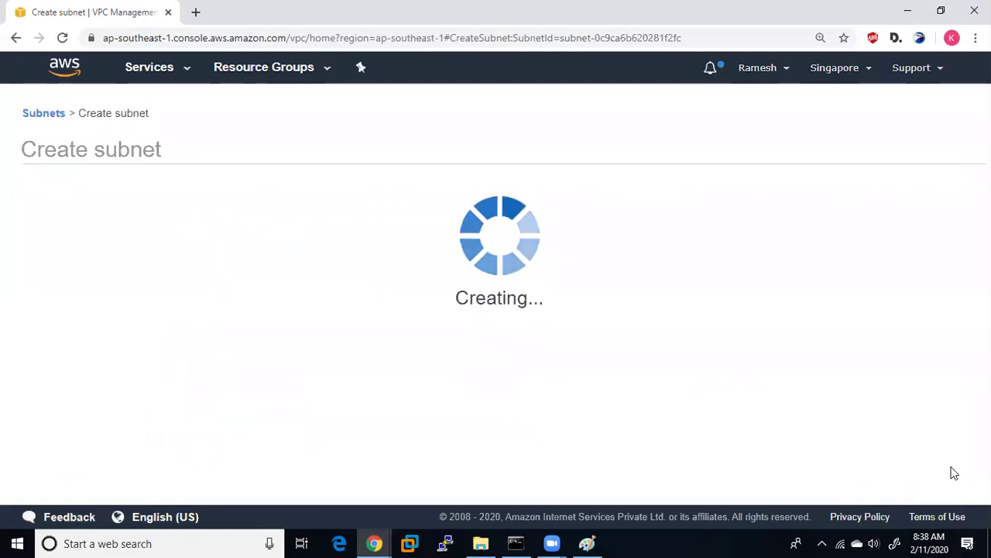
pyautogui.click(747, 292)
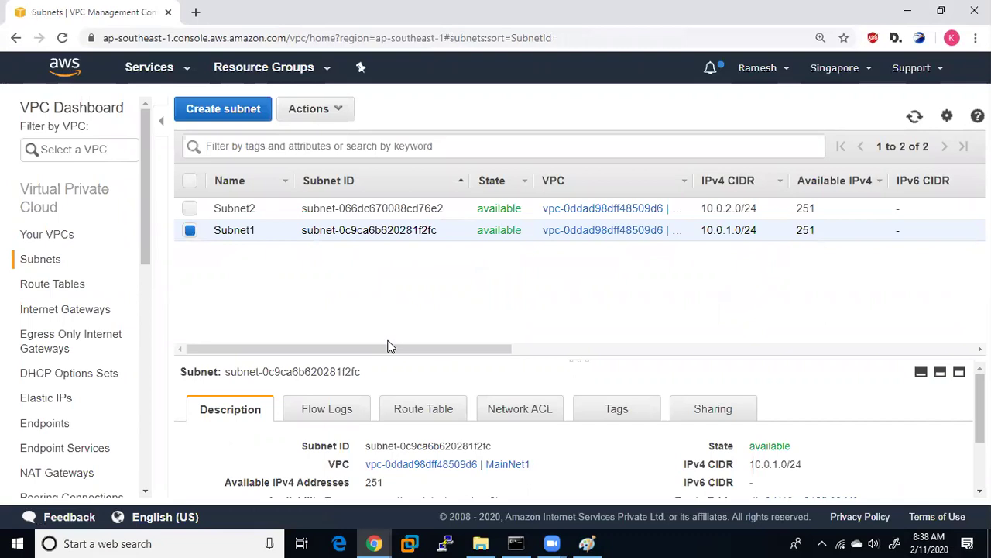
pyautogui.moveTo(398, 361); pyautogui.dragTo(537, 354)
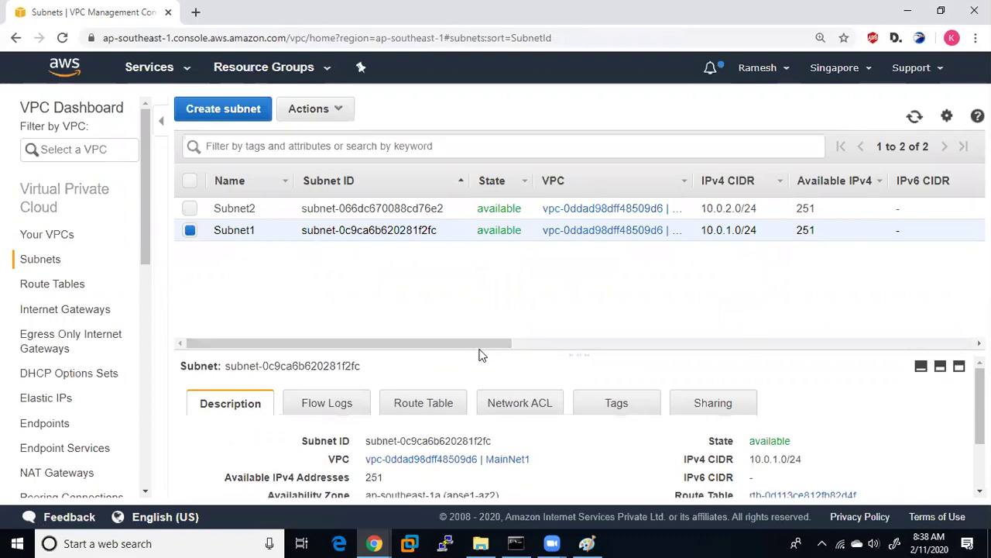
pyautogui.moveTo(477, 345); pyautogui.dragTo(253, 334)
# - Select only Subnet2 and delete it, leaving Subnet1 in the list
pyautogui.click(190, 231)
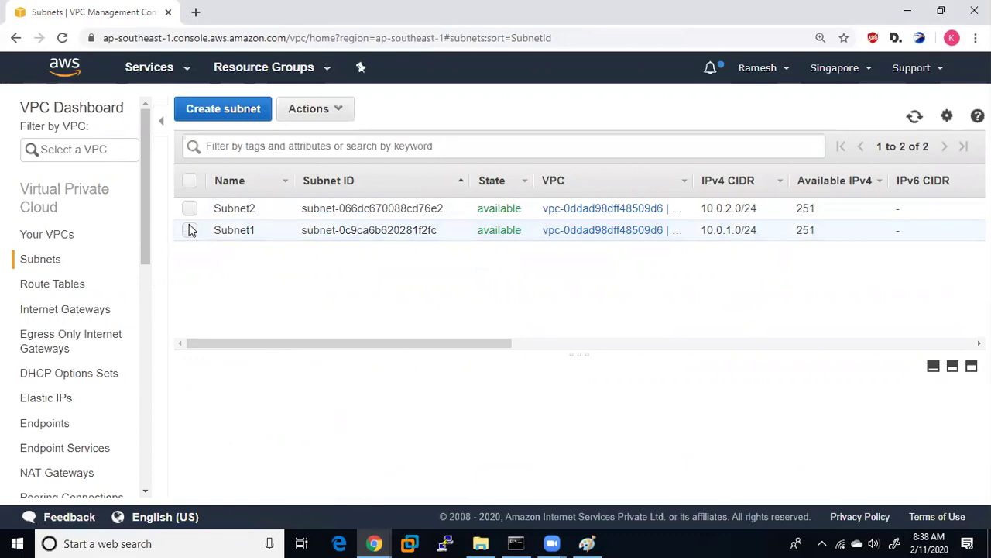
pyautogui.click(189, 208)
pyautogui.click(332, 109)
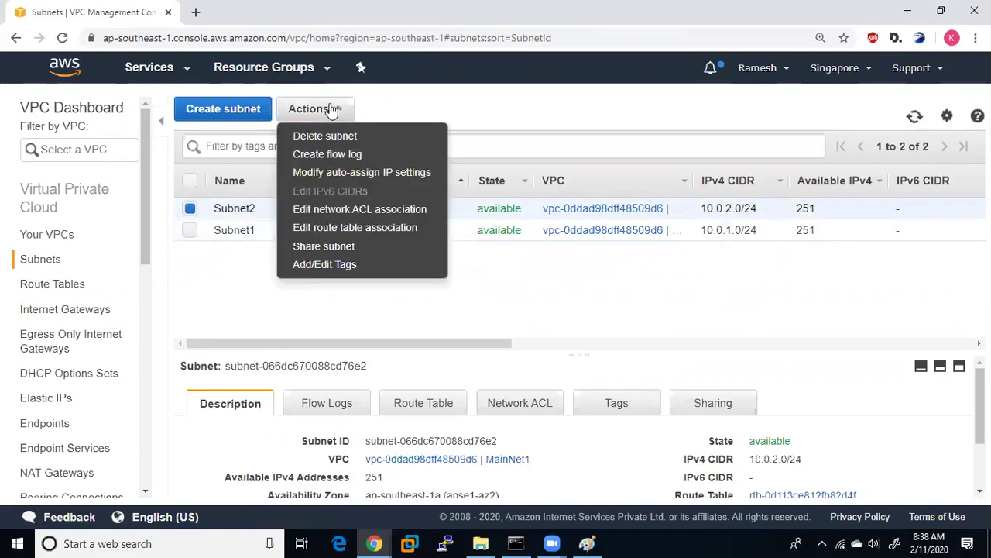
pyautogui.click(340, 133)
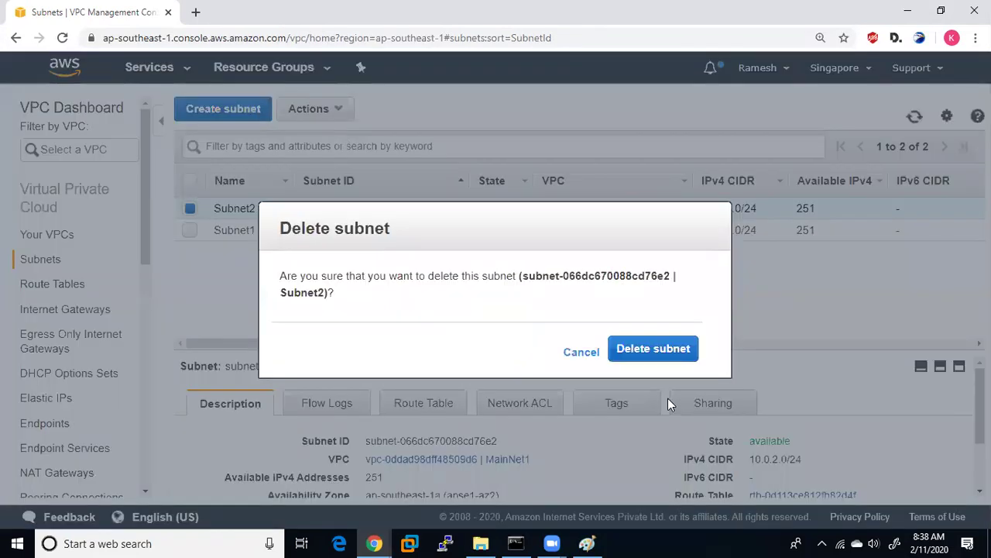
pyautogui.click(663, 358)
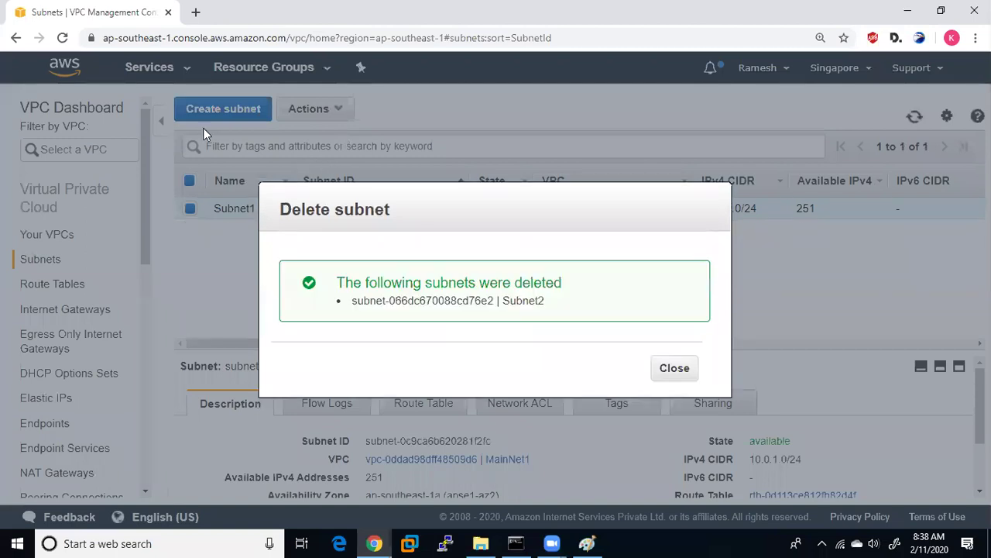
pyautogui.click(671, 371)
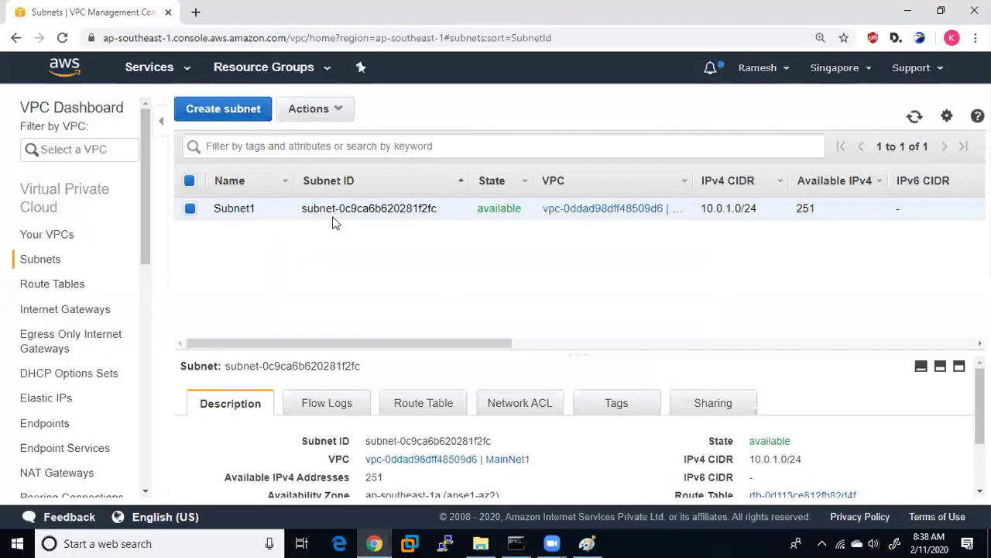
pyautogui.click(231, 115)
# - Name the new subnet Subnet2 in MainNet1, availability zone ap-southeast-1b
pyautogui.click(314, 241)
pyautogui.write('Subnet2')
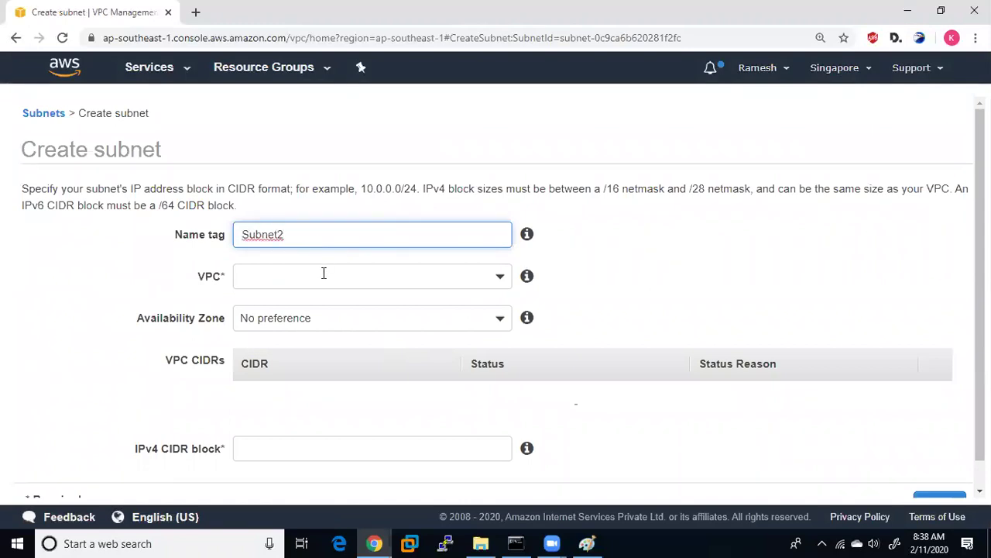
pyautogui.click(323, 273)
pyautogui.click(367, 343)
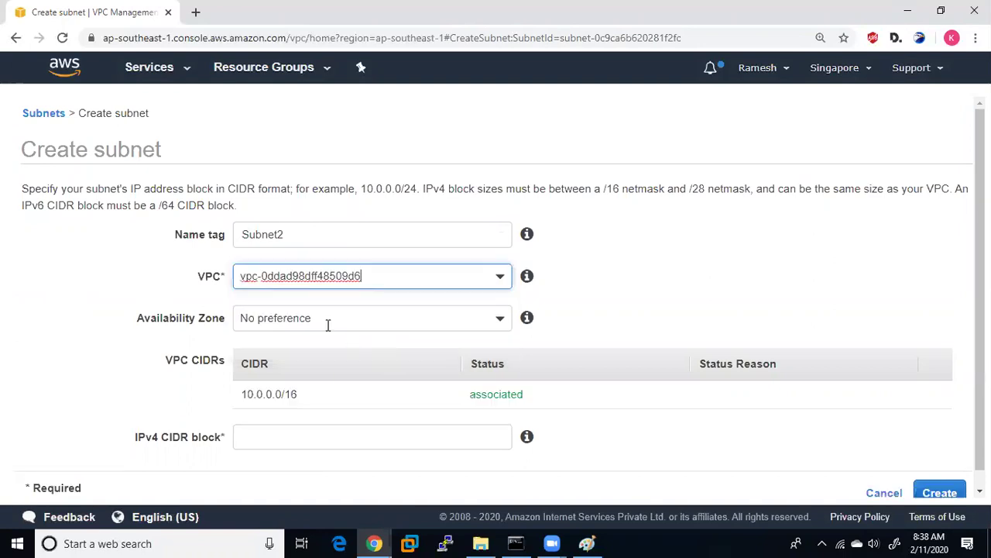
pyautogui.click(327, 326)
pyautogui.click(319, 443)
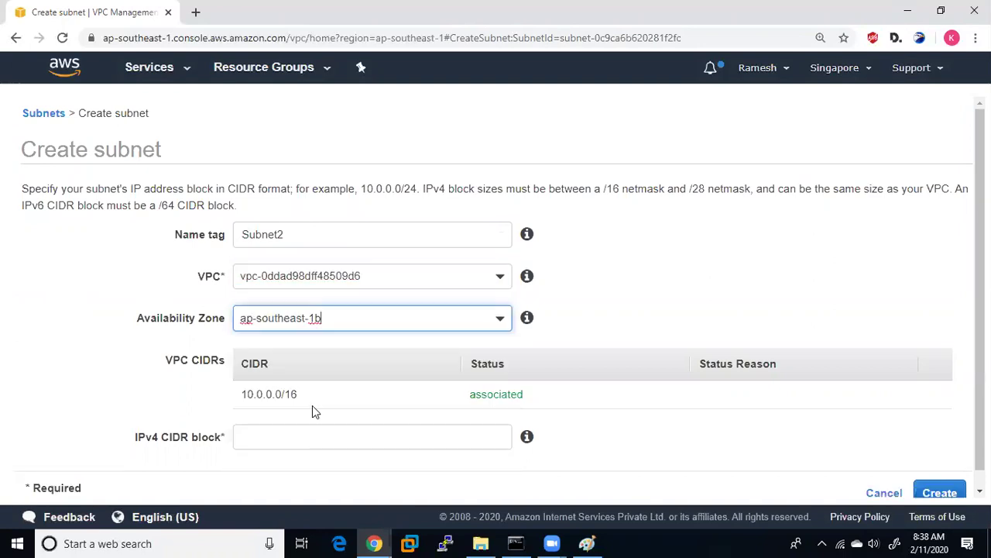
# - Give Subnet2 CIDR block 10.0.2.0/24 and create it
pyautogui.click(321, 445)
pyautogui.write('10.0.2.0/2')
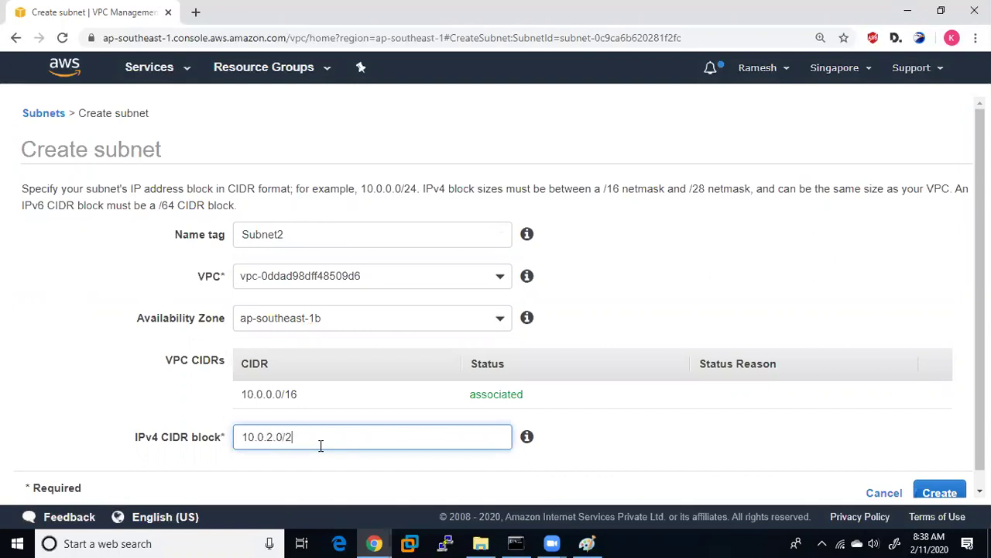
pyautogui.click(947, 495)
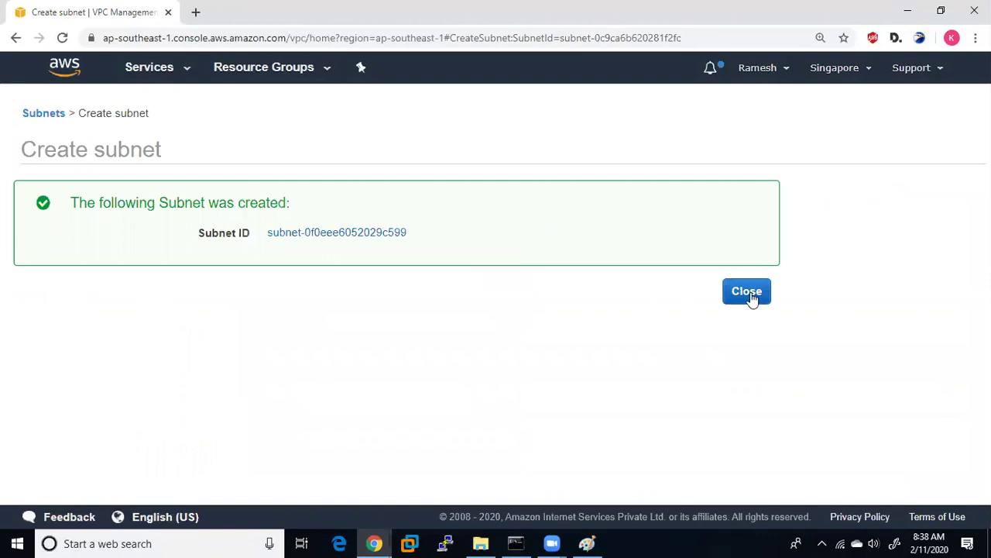
pyautogui.click(749, 292)
pyautogui.click(225, 120)
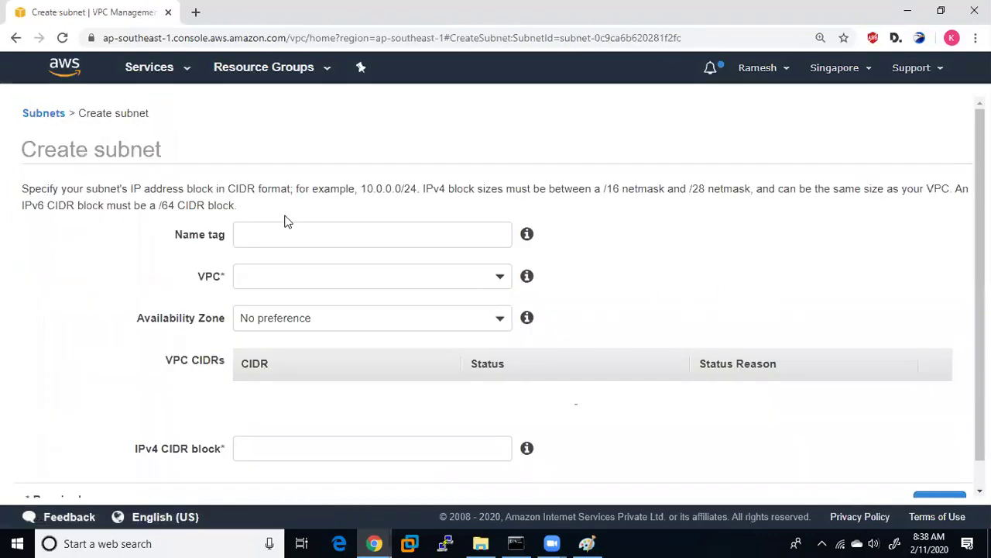
# - Name the third subnet Subnet3 in MainNet1, availability zone ap-southeast-1c
pyautogui.click(293, 234)
pyautogui.write('Subnet3')
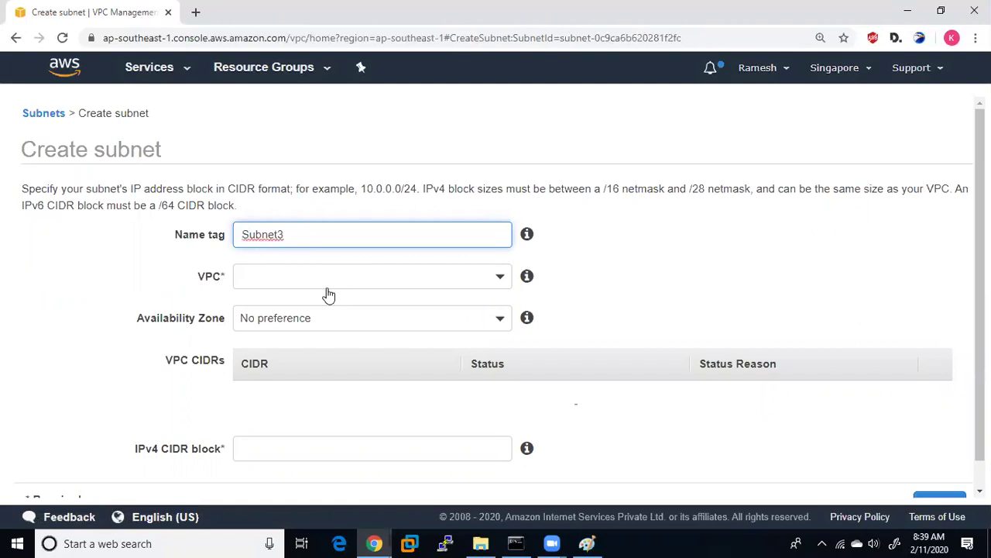
pyautogui.click(327, 285)
pyautogui.click(348, 345)
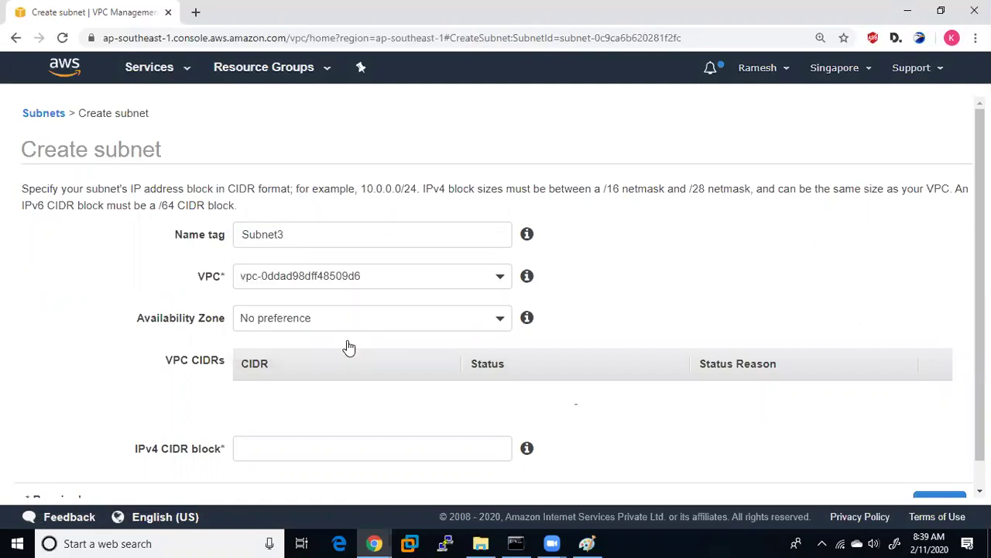
pyautogui.click(344, 319)
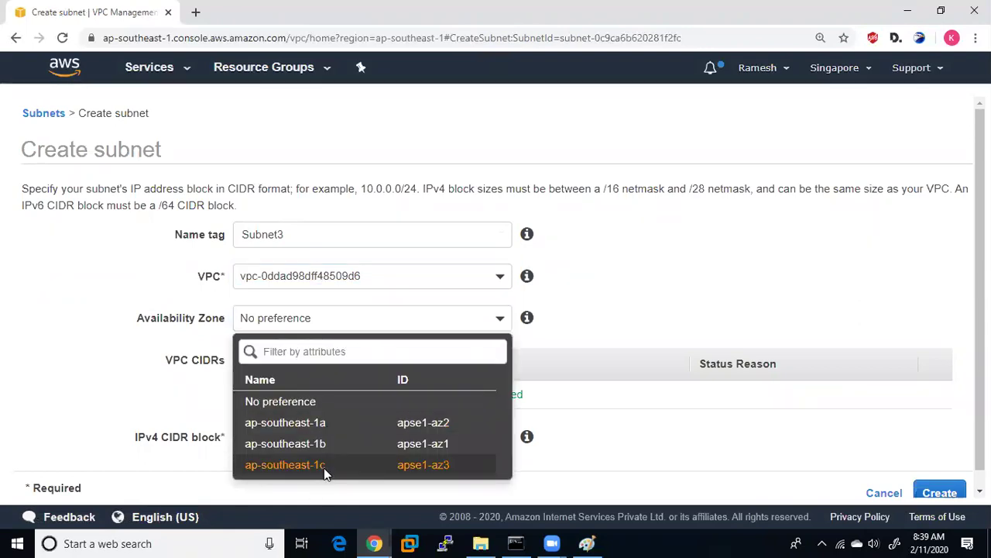
pyautogui.click(324, 467)
pyautogui.click(291, 436)
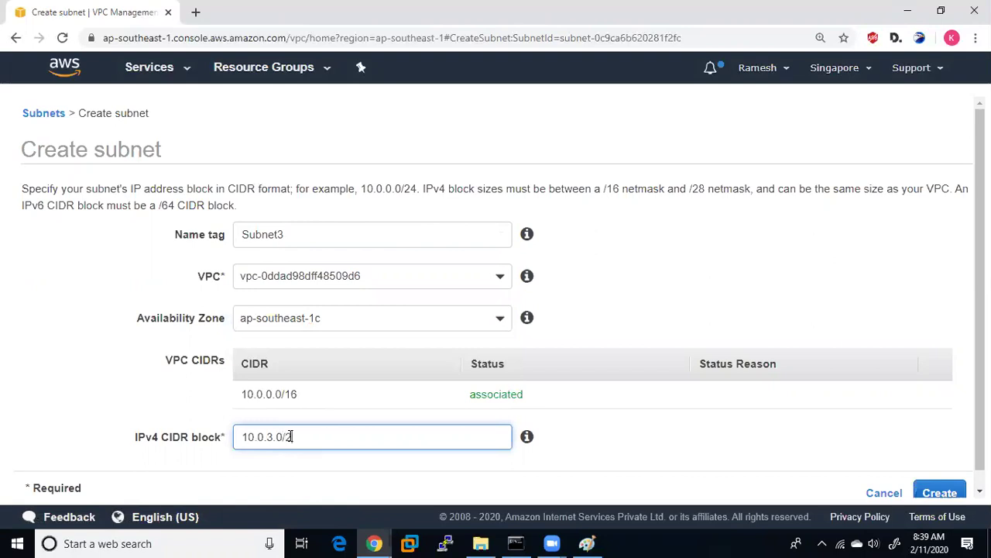
# - Create Subnet3 with CIDR 10.0.3.0/24, then view the empty Internet Gateways page
pyautogui.click(939, 492)
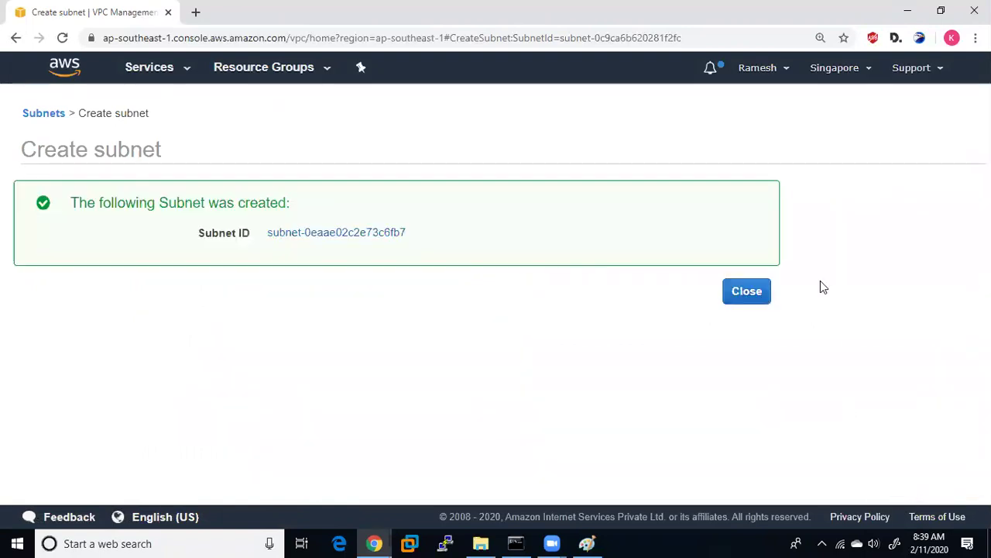
pyautogui.click(758, 291)
pyautogui.moveTo(473, 344); pyautogui.dragTo(744, 342)
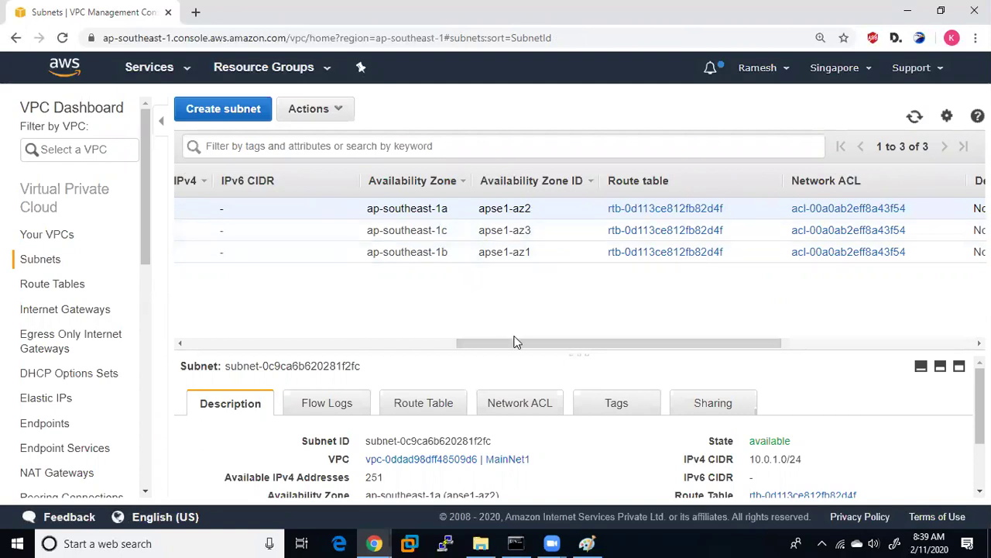
pyautogui.moveTo(515, 343); pyautogui.dragTo(129, 310)
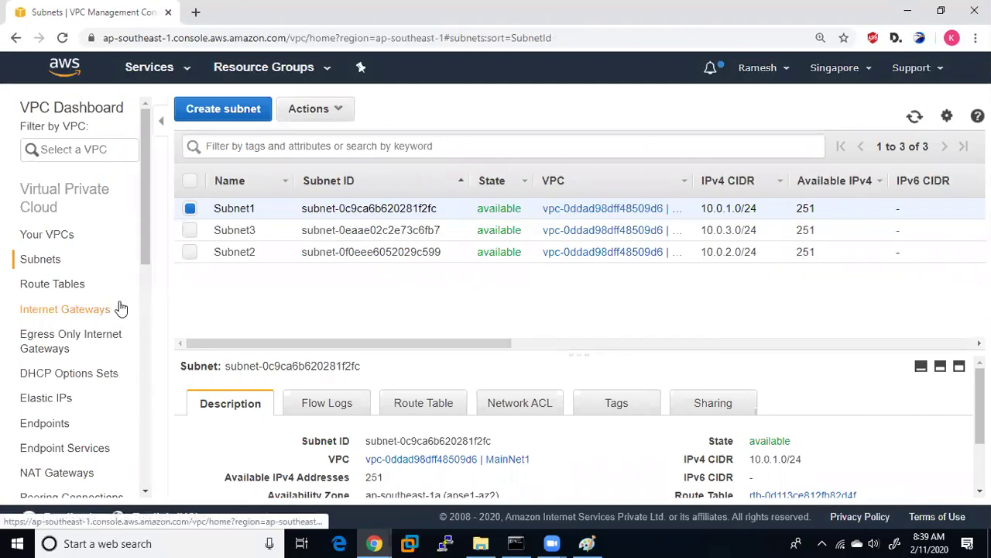
pyautogui.click(88, 310)
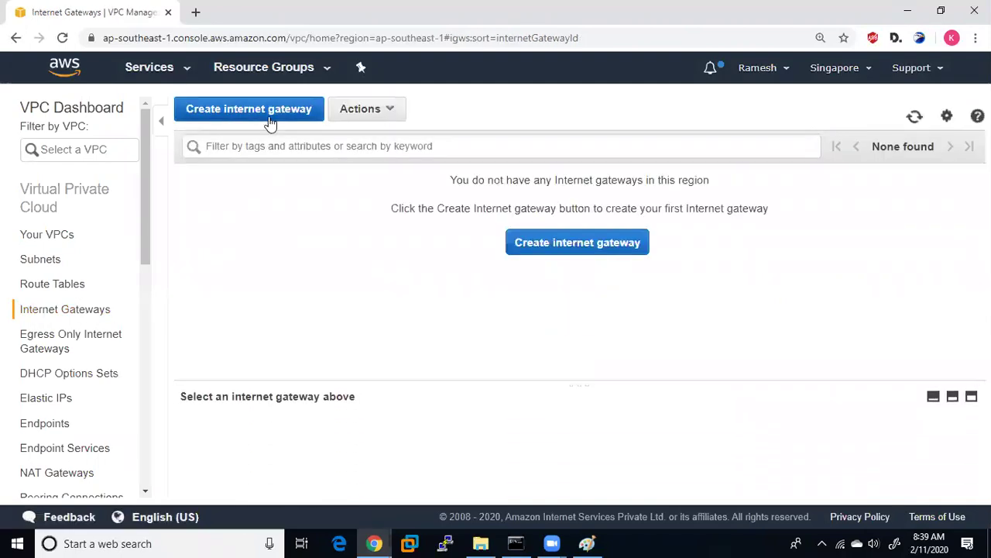
# - Create a new internet gateway with the name tag IG_MainNet1
pyautogui.click(269, 116)
pyautogui.click(361, 220)
pyautogui.write('IG')
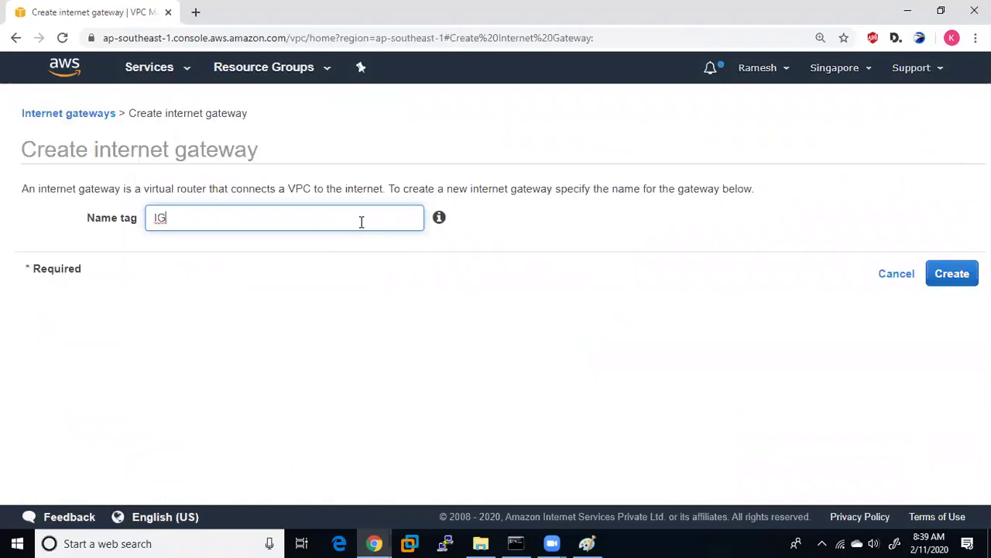
pyautogui.write('_MainNet1')
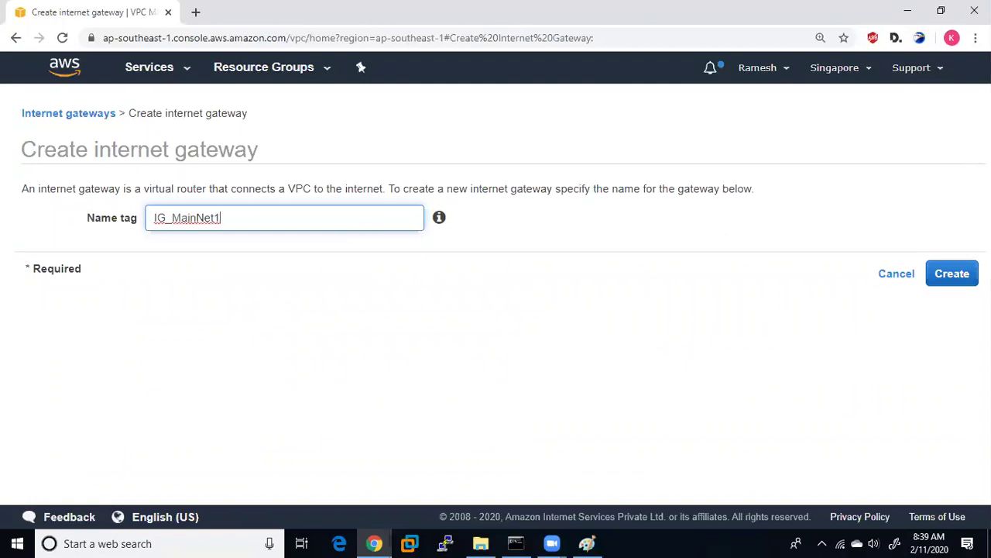
pyautogui.click(957, 273)
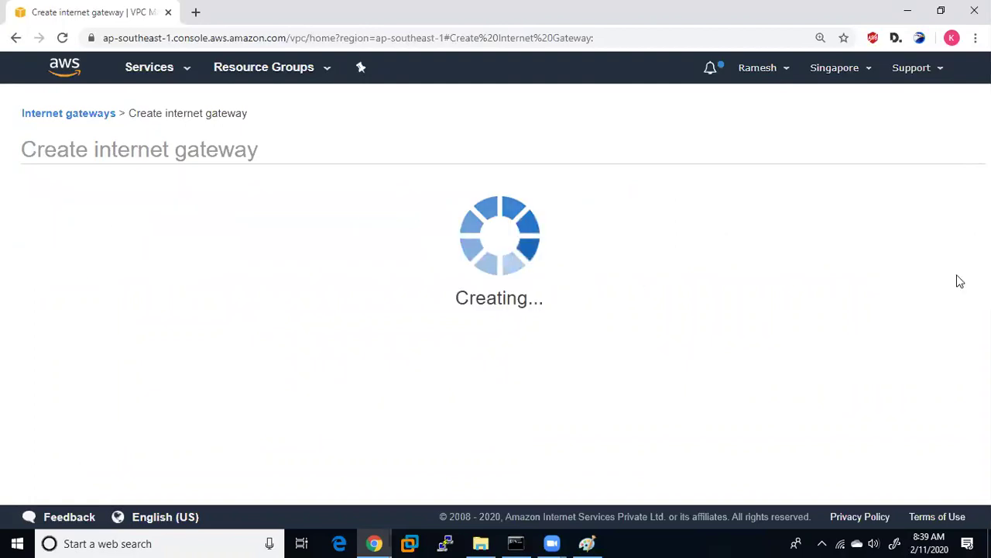
pyautogui.click(757, 293)
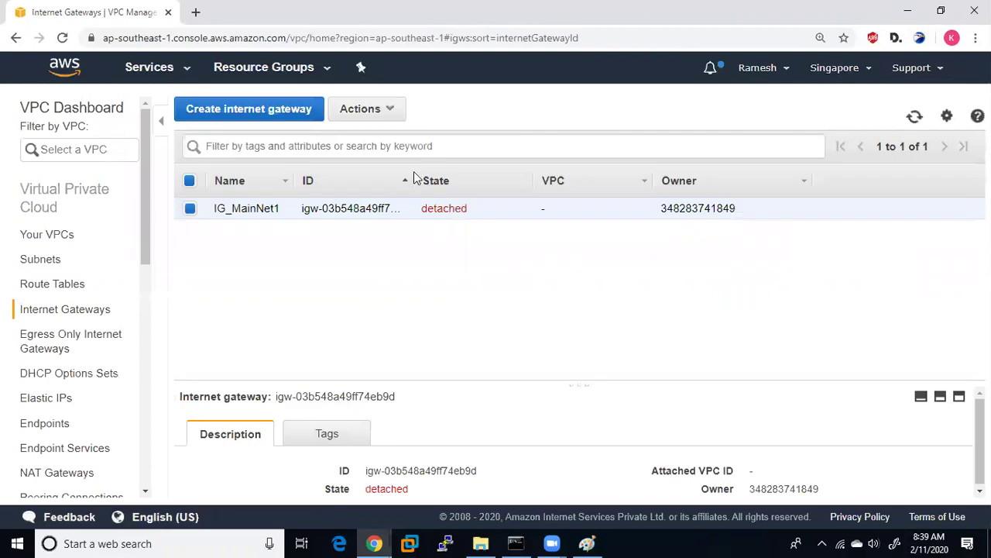
# - Attach the IG_MainNet1 gateway to the MainNet1 VPC
pyautogui.click(387, 108)
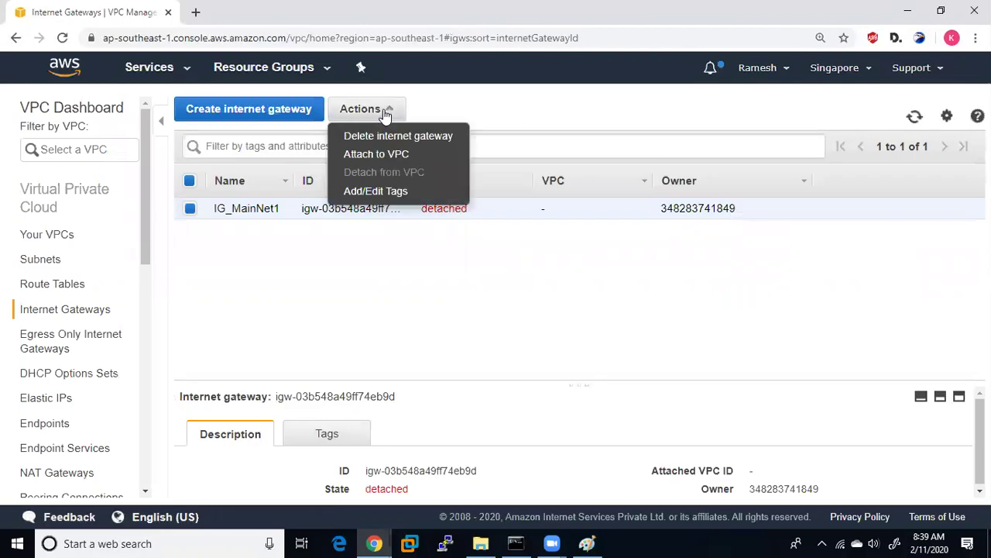
pyautogui.click(393, 155)
pyautogui.click(438, 226)
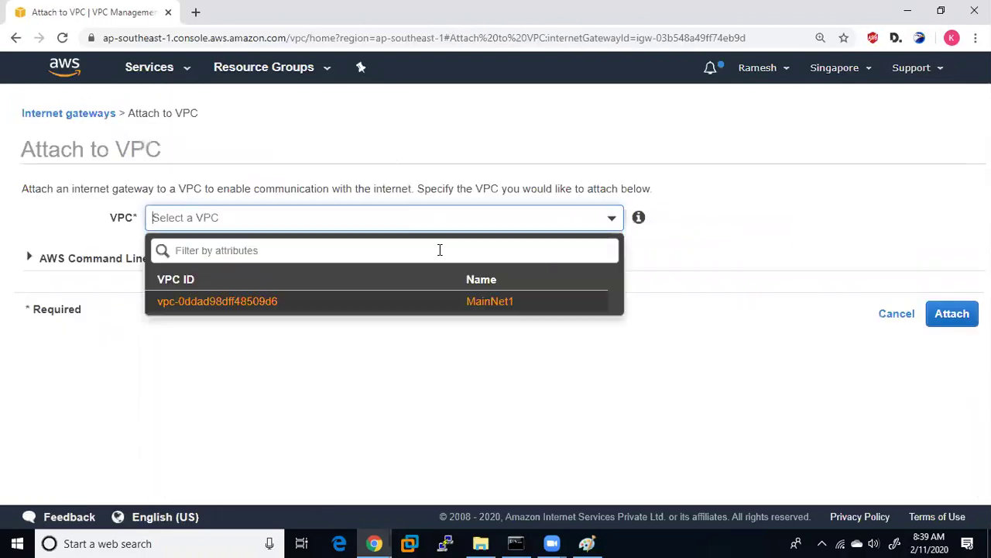
pyautogui.click(481, 301)
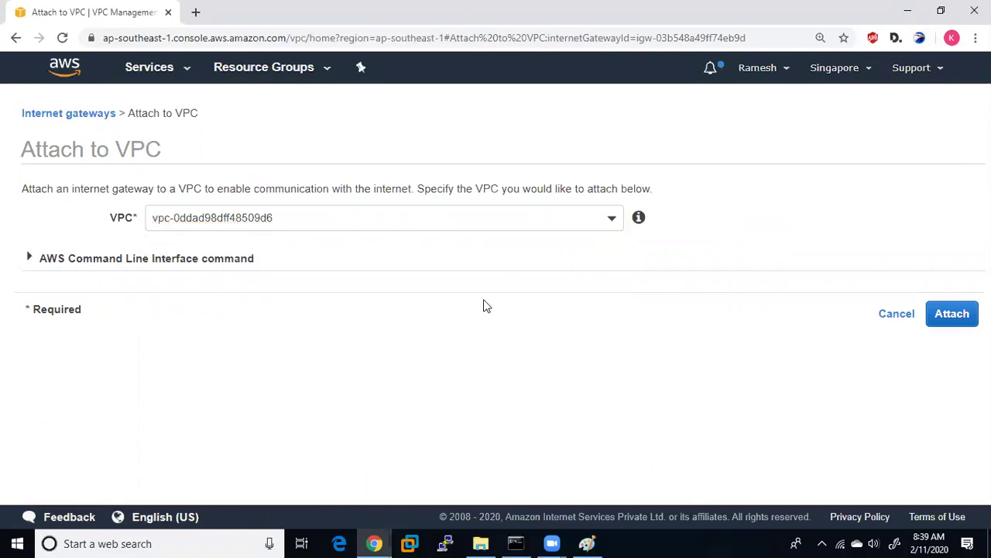
pyautogui.click(937, 317)
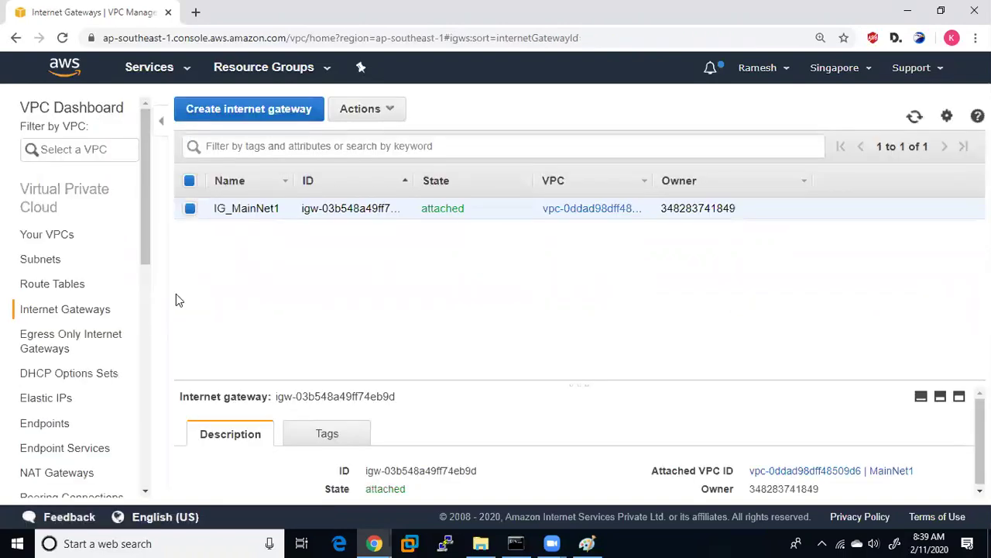
# - Add a 0.0.0.0/0 route targeting igw-03b548a49ff74eb9d to MainNet1's main route table and save it
pyautogui.click(33, 283)
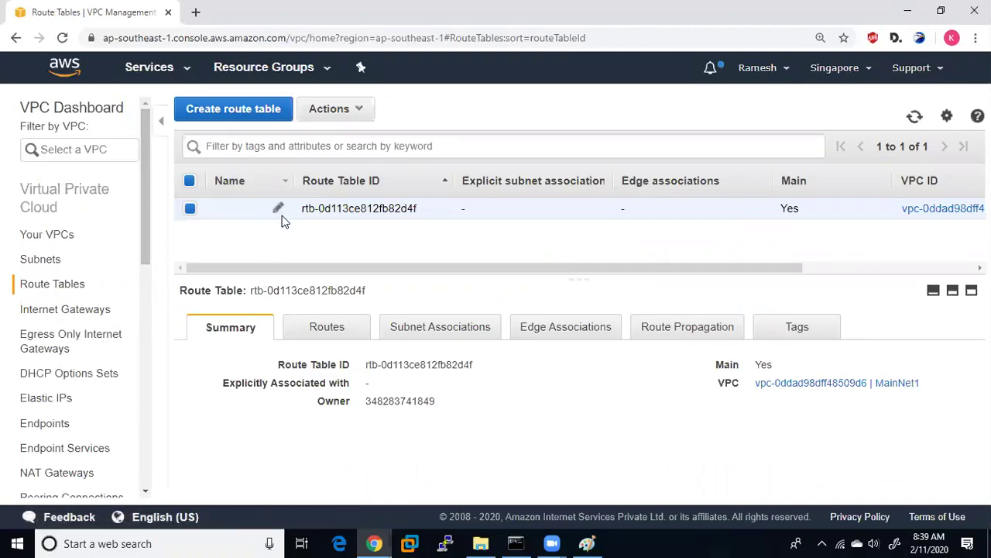
pyautogui.click(342, 331)
pyautogui.click(237, 370)
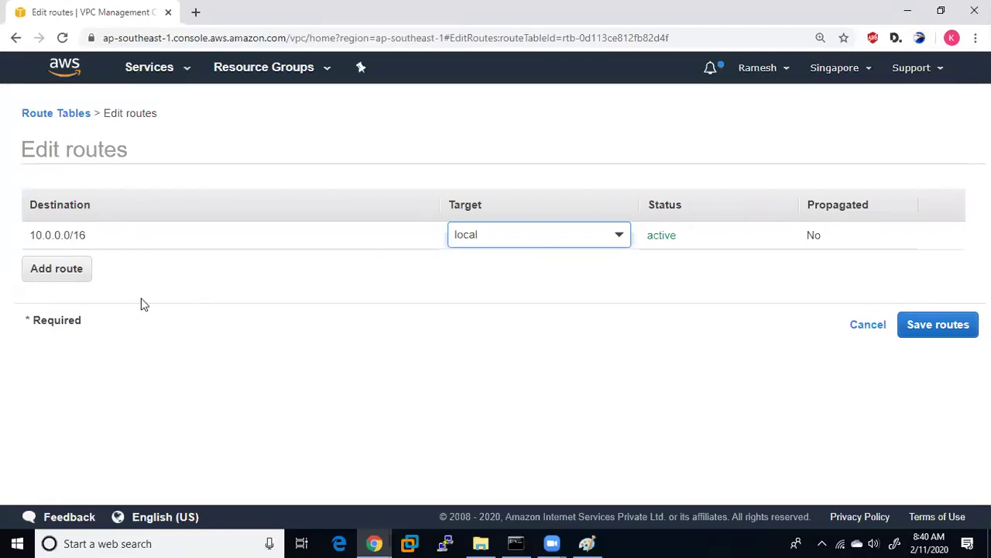
pyautogui.click(69, 277)
pyautogui.click(90, 266)
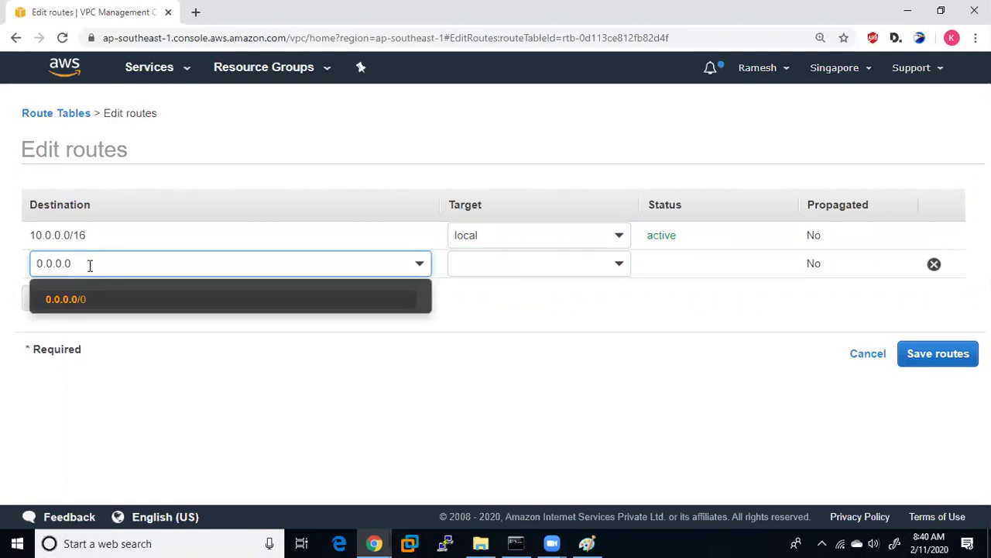
pyautogui.click(504, 264)
pyautogui.click(522, 346)
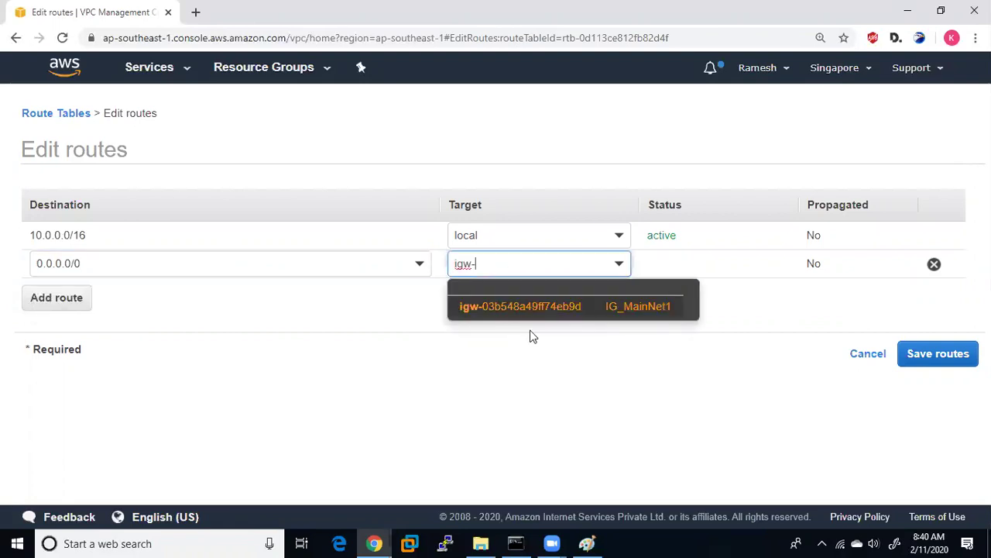
pyautogui.click(620, 307)
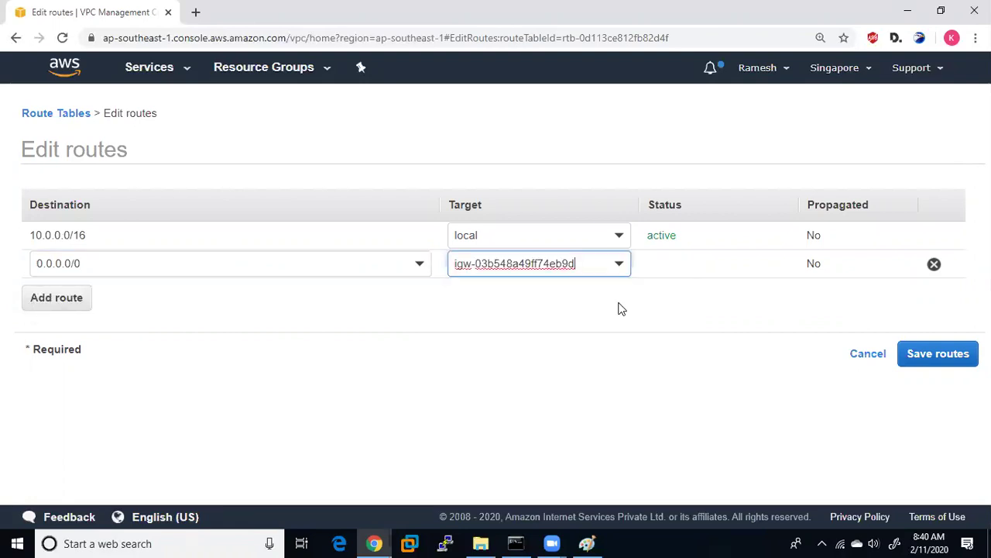
pyautogui.click(940, 355)
pyautogui.click(745, 254)
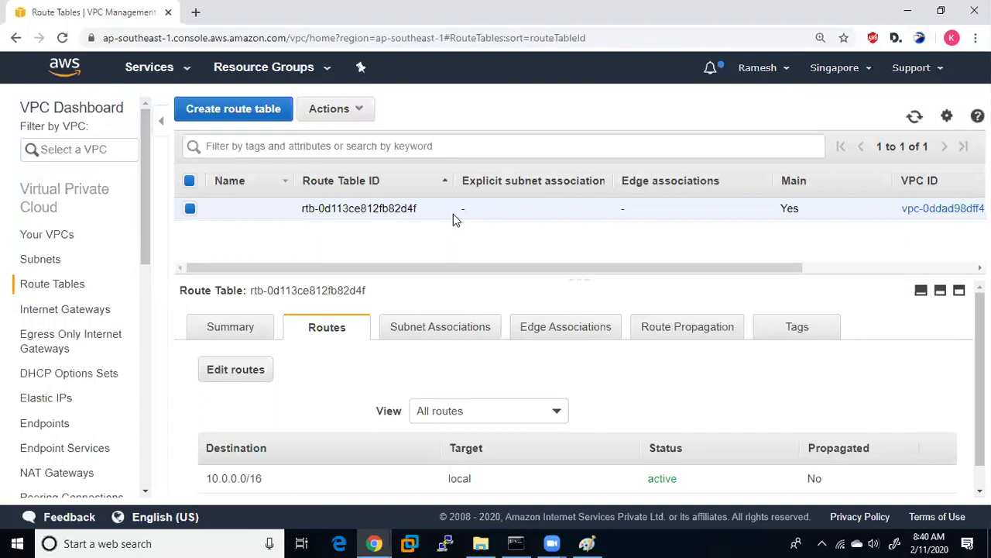
pyautogui.click(174, 77)
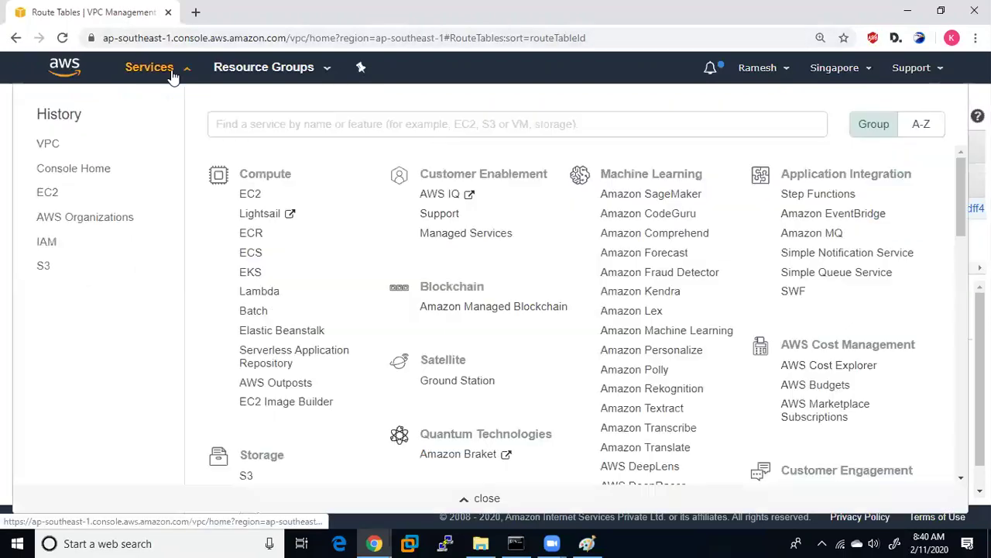
# - Open the Singapore EC2 dashboard, then return to the MainNet1 diagram in Paint
pyautogui.click(250, 195)
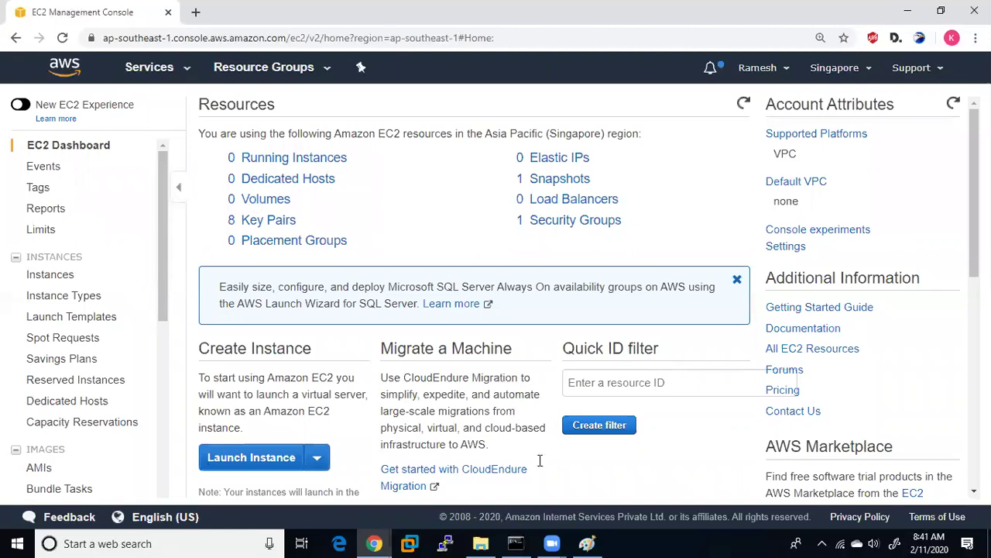
pyautogui.moveTo(583, 542)
pyautogui.click(624, 492)
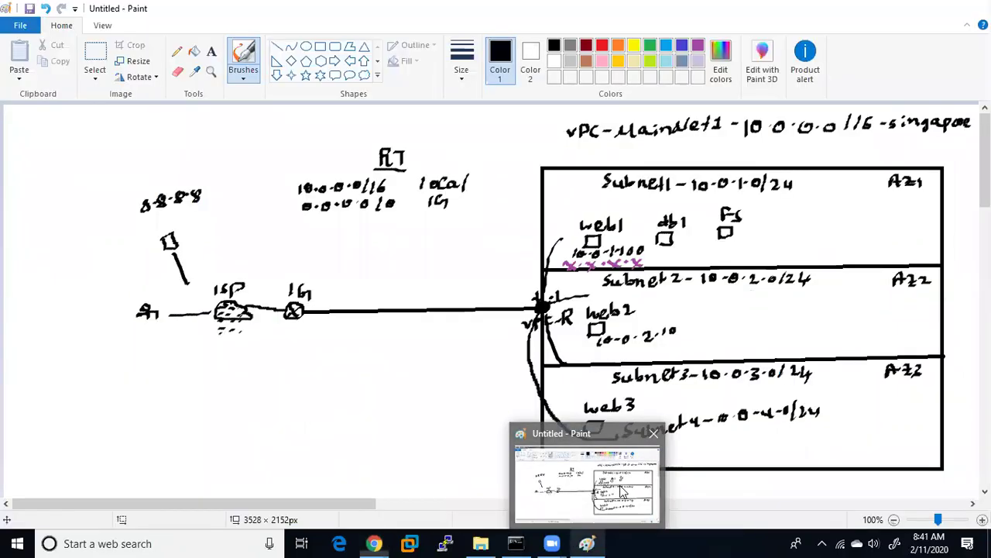
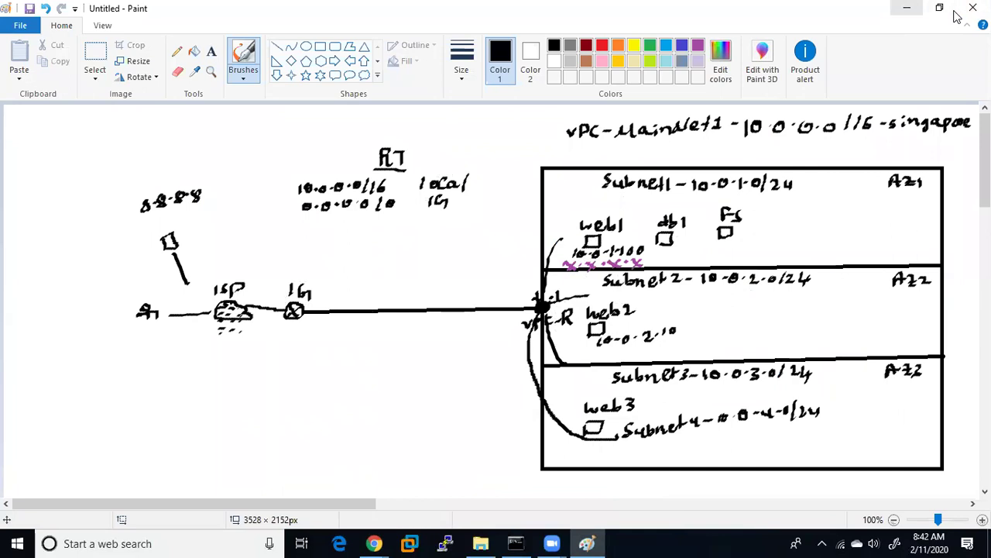
# - Minimize the Paint network diagram so the Chrome EC2 dashboard shows
pyautogui.click(907, 8)
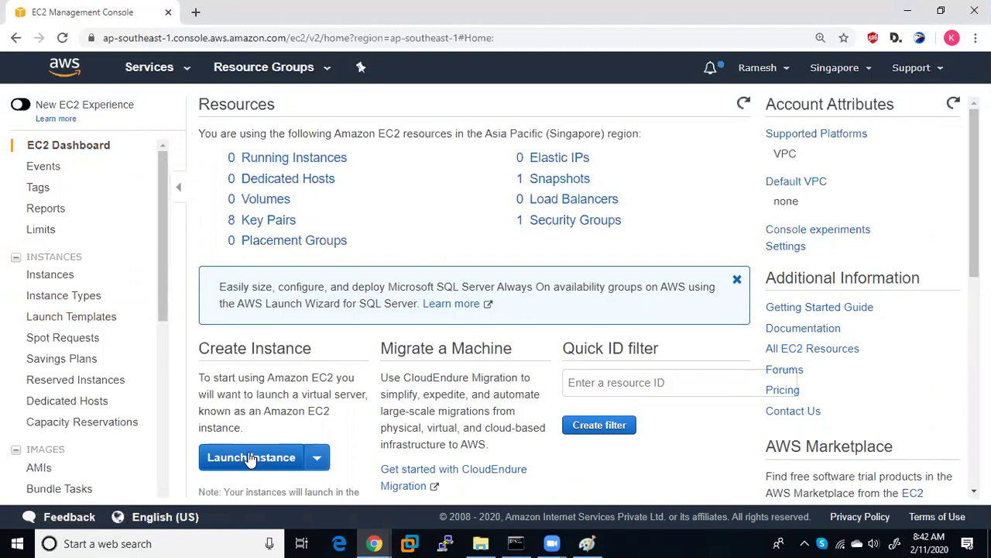
# - Start the Launch Instance wizard from the EC2 Dashboard
pyautogui.click(273, 464)
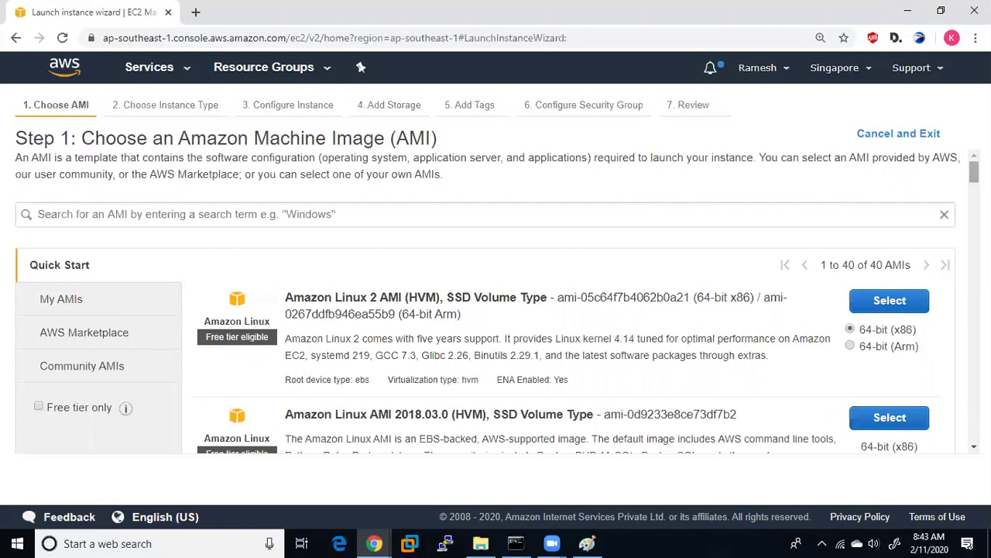
# - Browse the Windows Server AMIs and select Microsoft Windows Server 2016 Base
pyautogui.moveTo(975, 173); pyautogui.dragTo(974, 236)
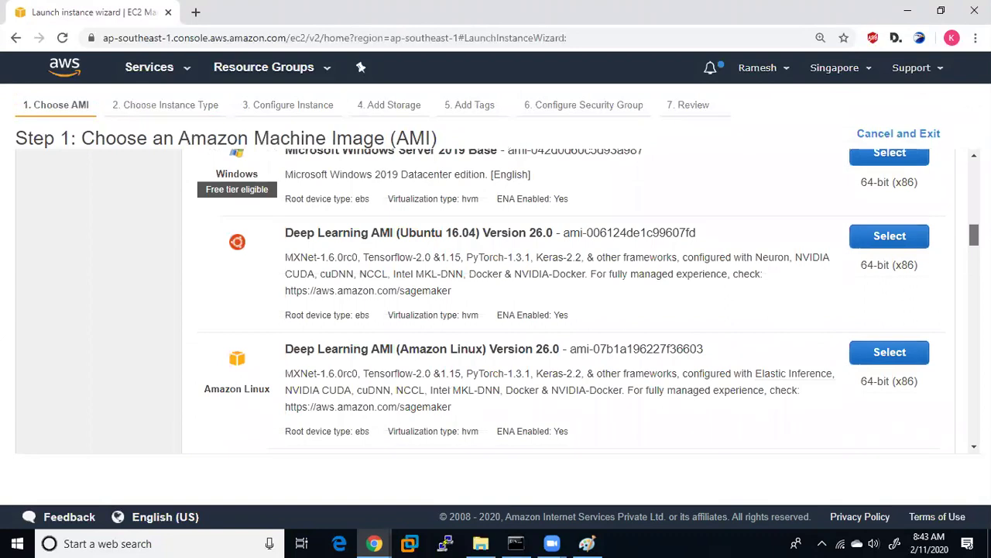
pyautogui.scroll(1, 588, 300)
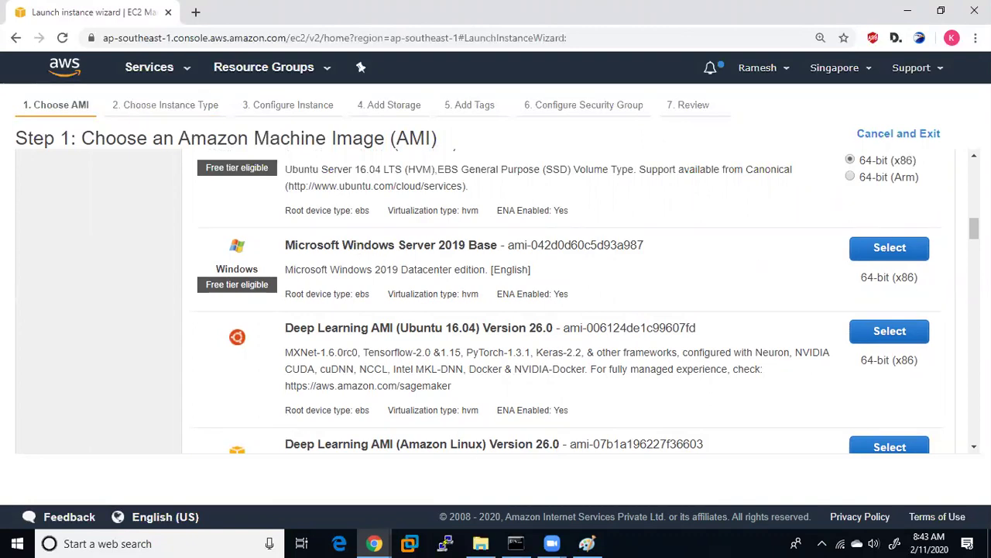
pyautogui.moveTo(974, 228); pyautogui.dragTo(973, 266)
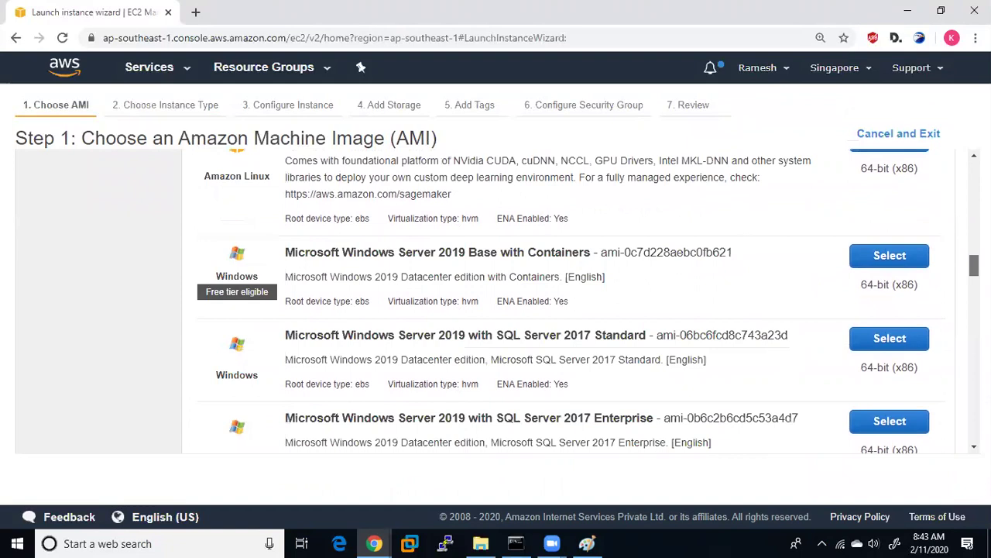
pyautogui.moveTo(398, 252); pyautogui.dragTo(580, 251)
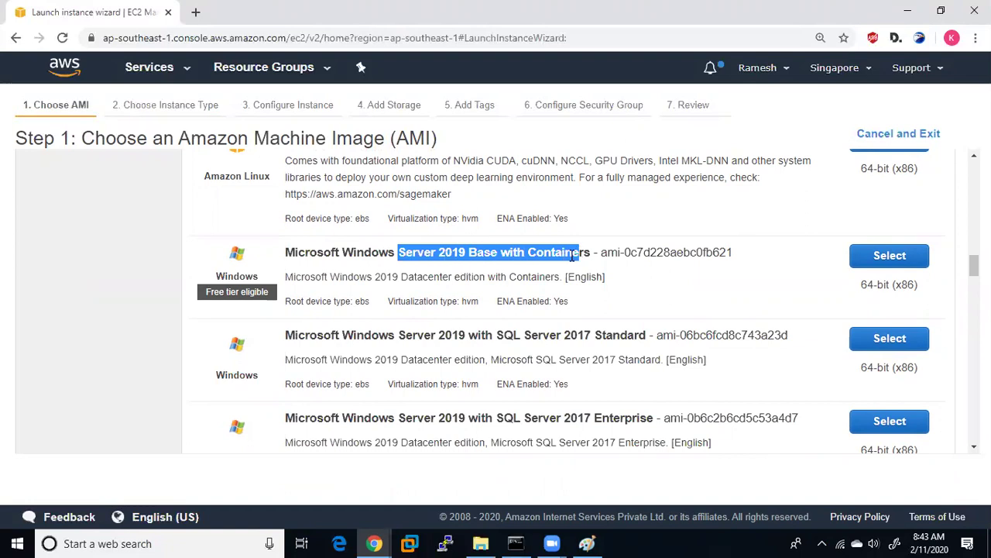
pyautogui.click(402, 335)
pyautogui.moveTo(399, 335); pyautogui.dragTo(648, 335)
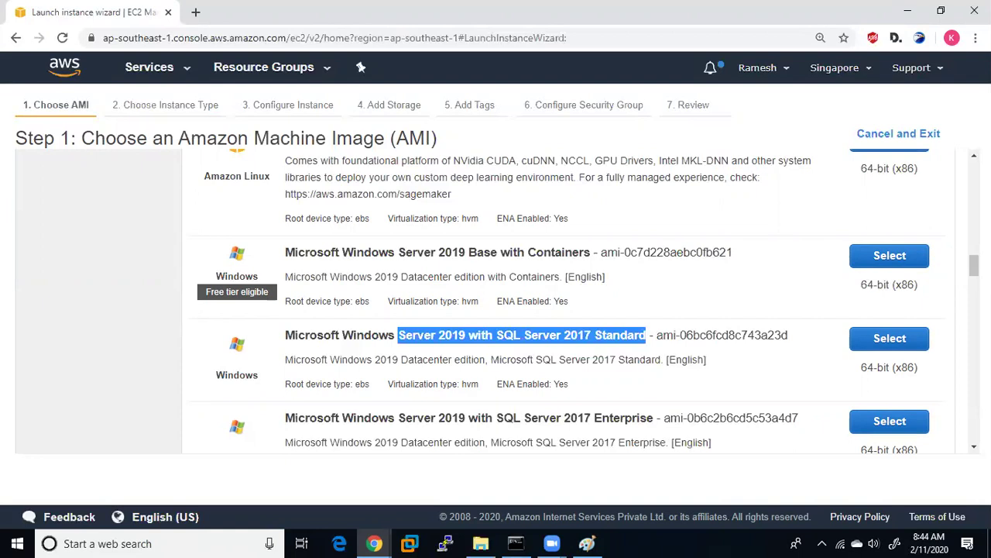
pyautogui.moveTo(974, 265); pyautogui.dragTo(974, 298)
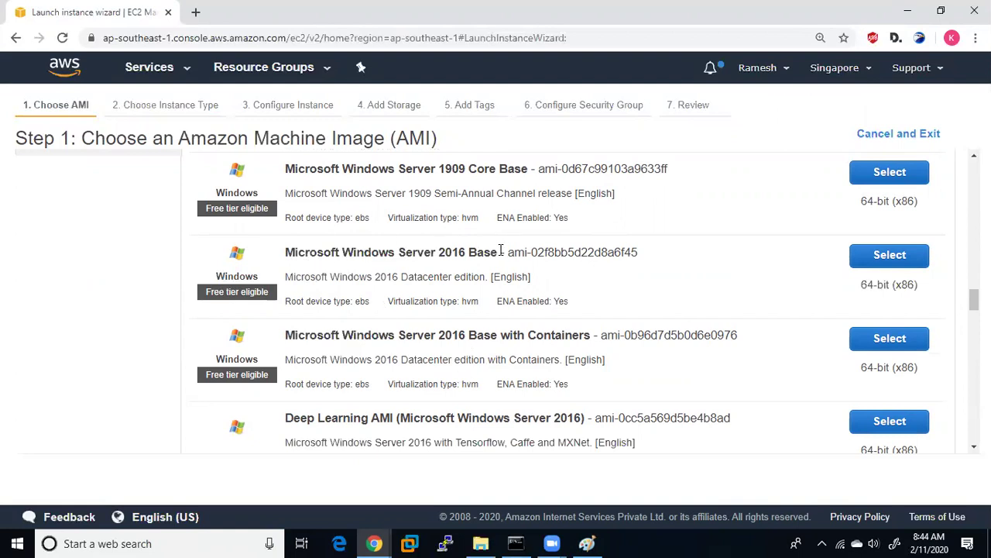
pyautogui.click(888, 255)
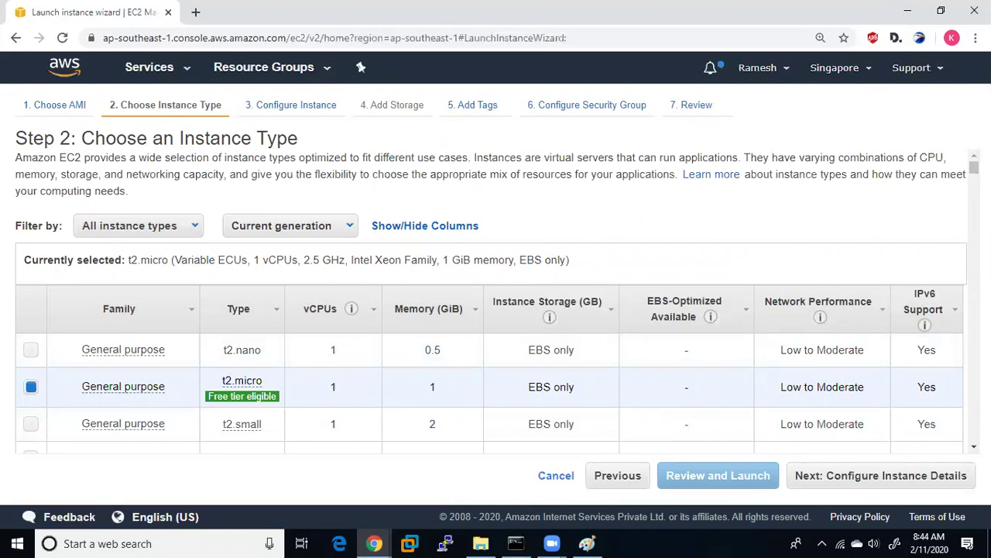
# - Compare z1d.12xlarge storage (2 x 900 SSD) and network speed, and select z1d.12xlarge
pyautogui.scroll(-10, 495, 302)
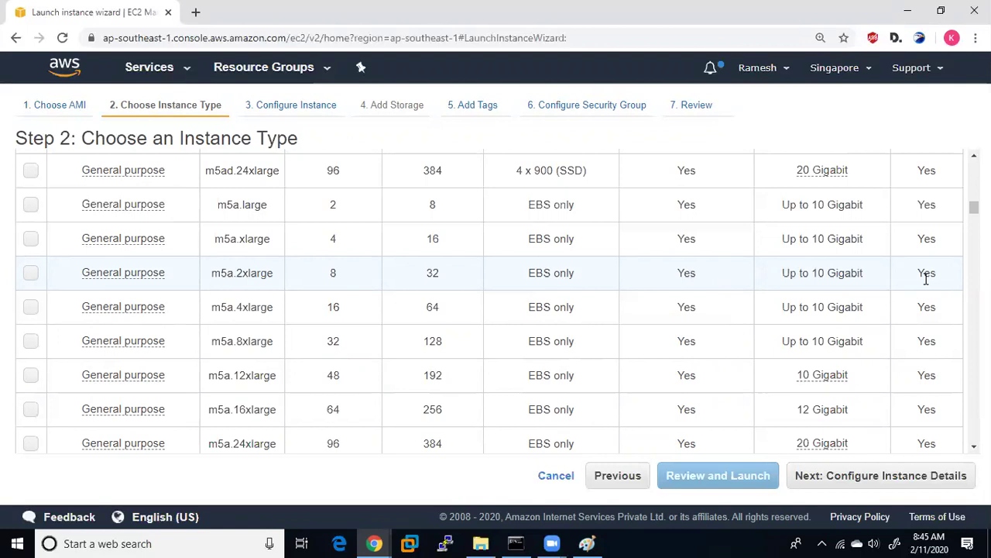
pyautogui.moveTo(974, 208); pyautogui.dragTo(974, 408)
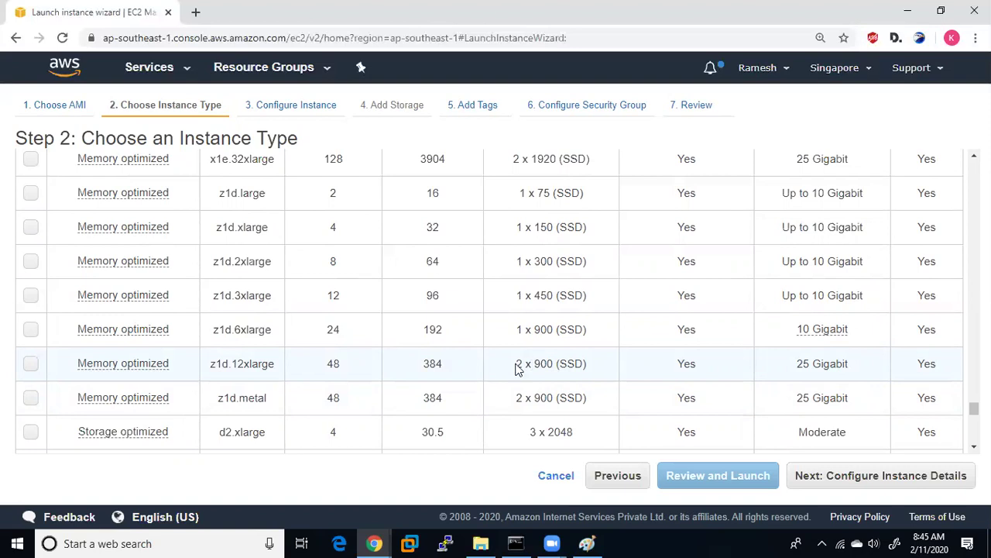
pyautogui.moveTo(516, 364); pyautogui.dragTo(556, 364)
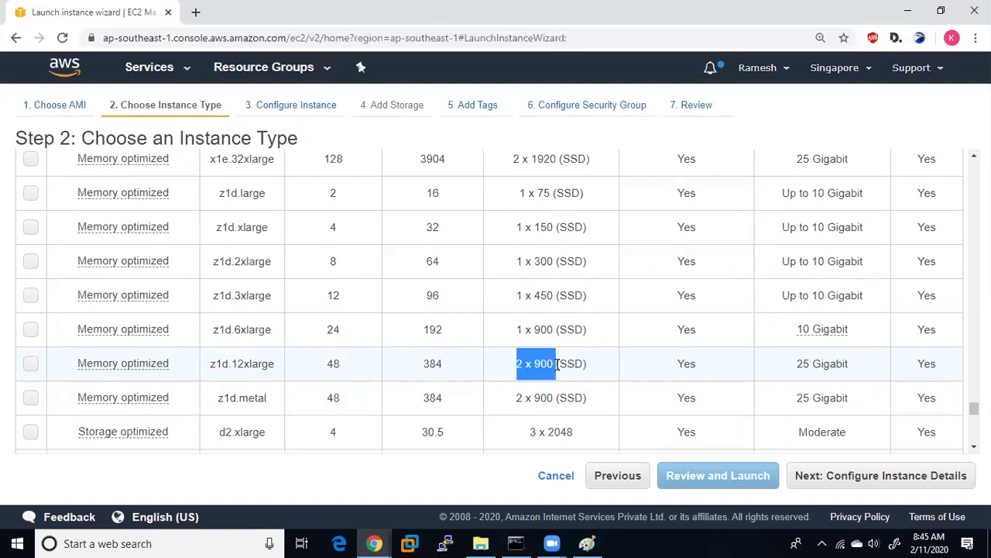
pyautogui.moveTo(556, 363); pyautogui.dragTo(588, 364)
pyautogui.click(668, 376)
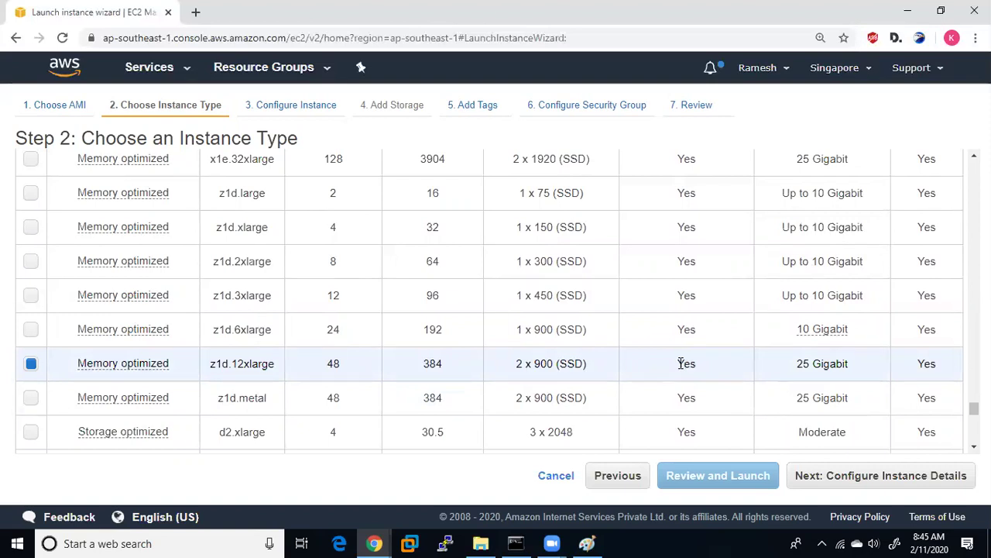
pyautogui.moveTo(801, 368); pyautogui.dragTo(867, 364)
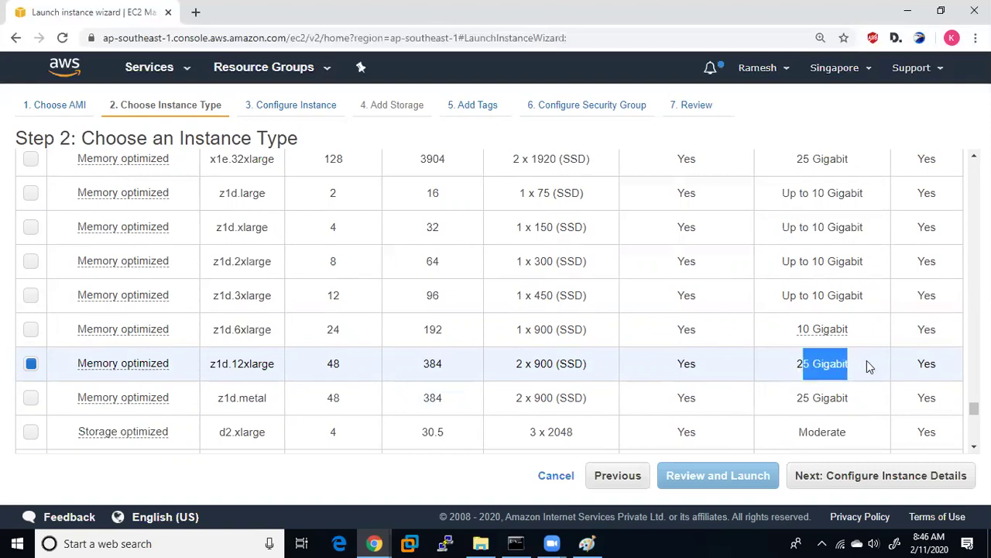
pyautogui.click(868, 363)
pyautogui.moveTo(974, 409); pyautogui.dragTo(975, 177)
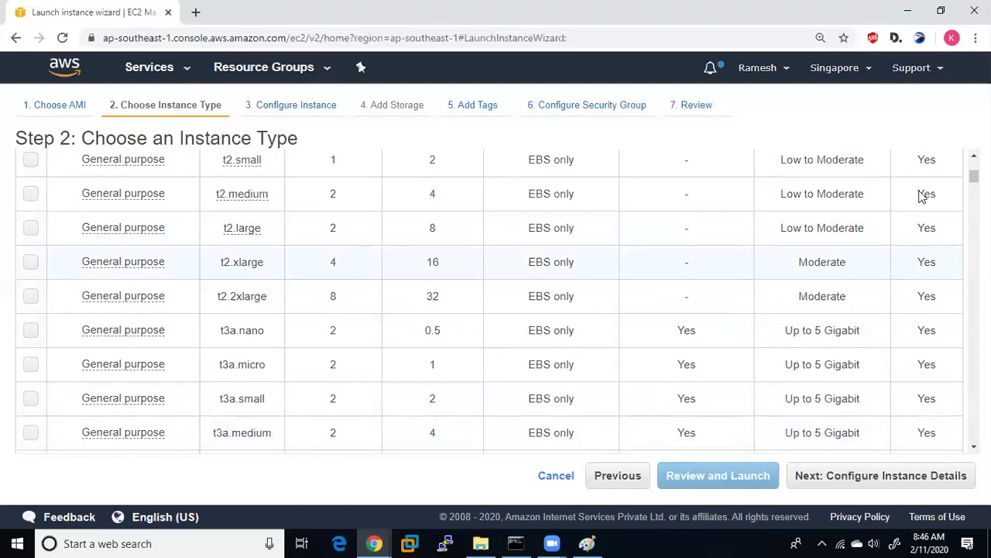
# - Select the t2.medium instance type and continue to Configure Instance Details
pyautogui.moveTo(974, 177); pyautogui.dragTo(973, 291)
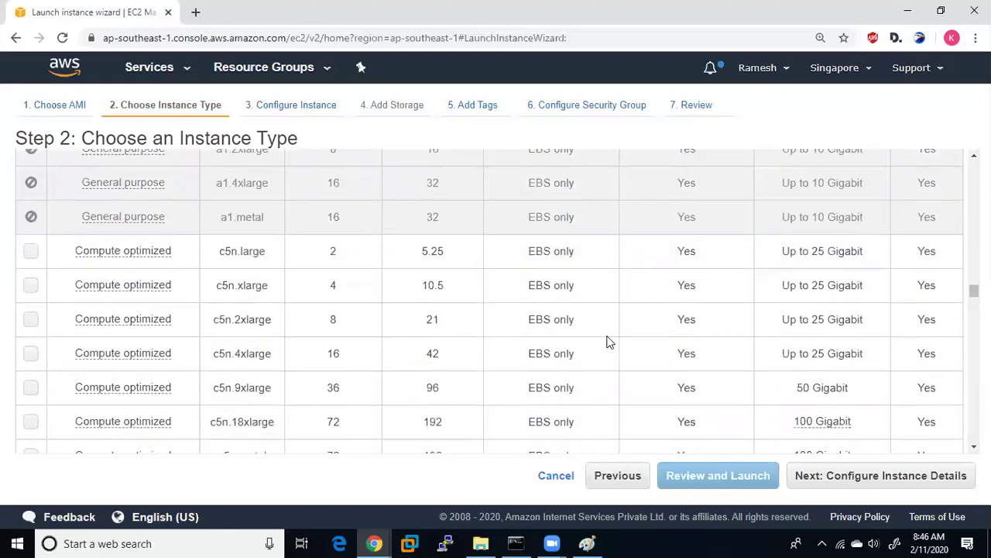
pyautogui.moveTo(136, 253)
pyautogui.moveTo(974, 290); pyautogui.dragTo(974, 341)
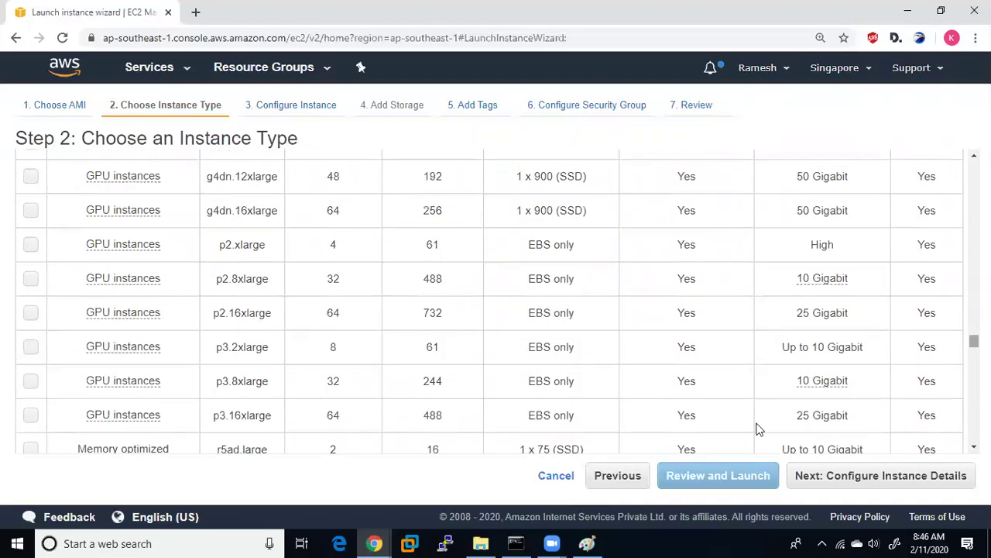
pyautogui.moveTo(97, 339)
pyautogui.moveTo(974, 341); pyautogui.dragTo(973, 174)
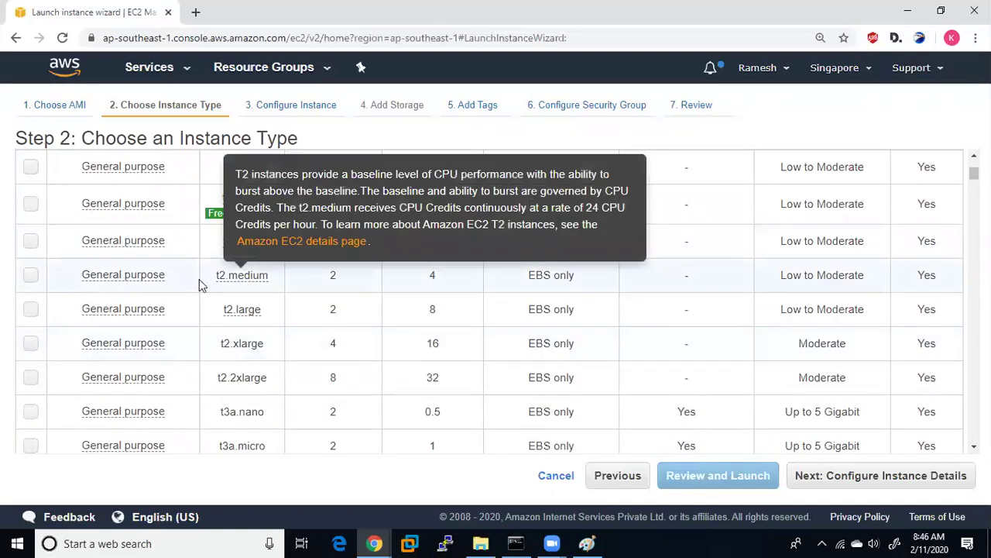
pyautogui.click(31, 275)
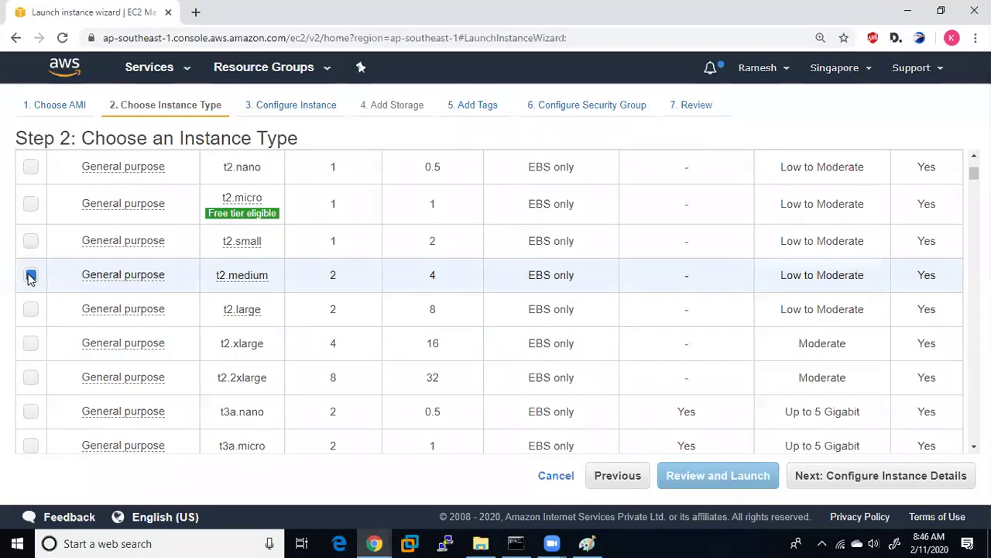
pyautogui.moveTo(229, 195)
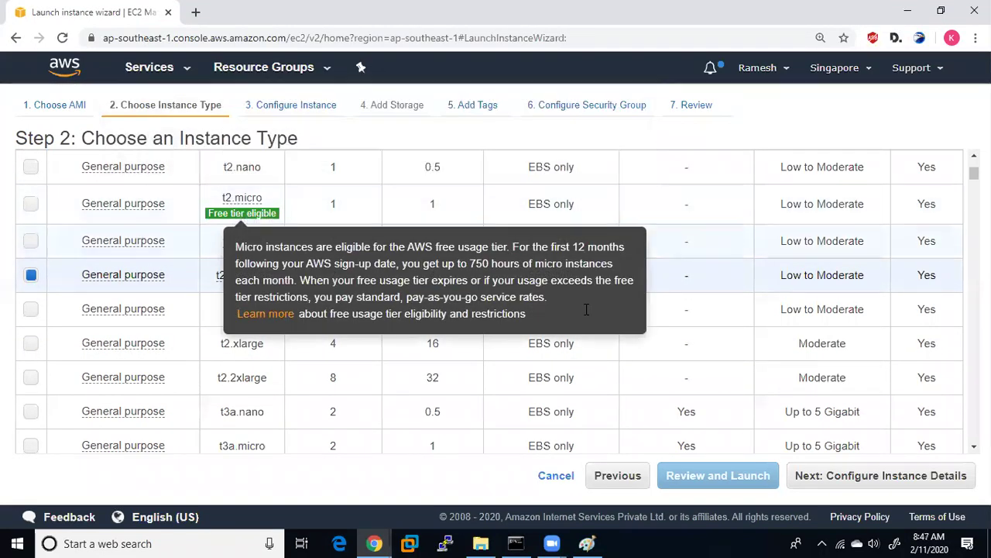
pyautogui.click(881, 475)
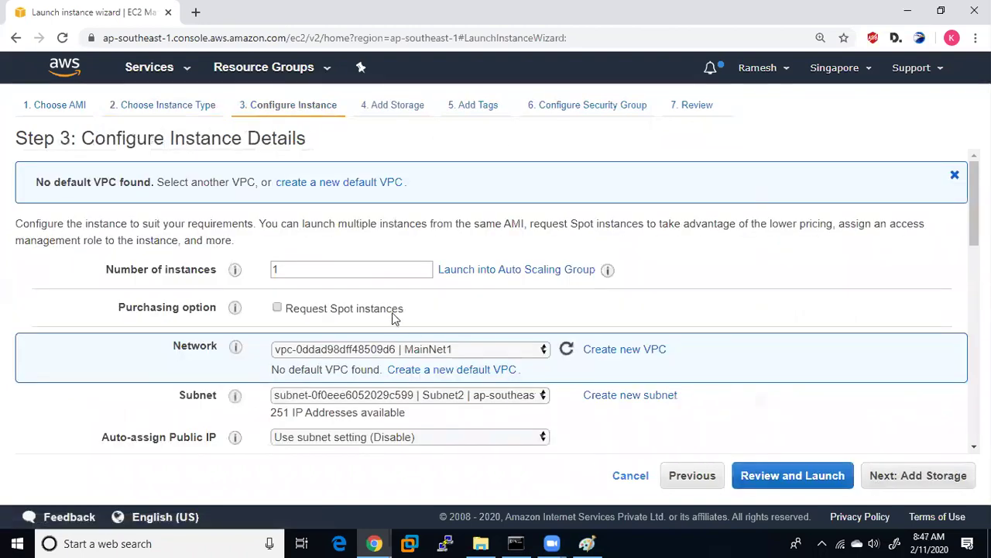
# - Keep one instance and place it in the MainNet1 network's Subnet1
pyautogui.doubleClick(290, 269)
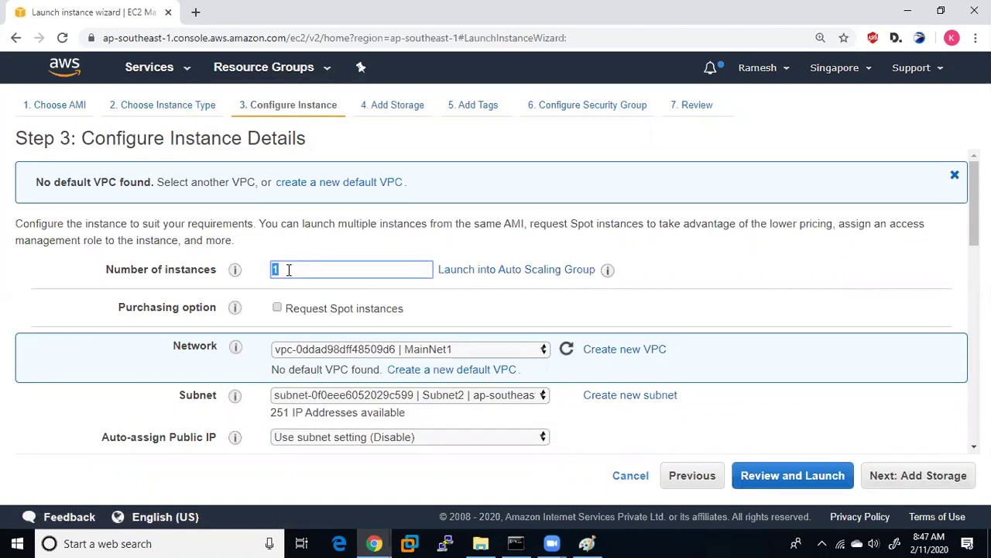
pyautogui.click(301, 269)
pyautogui.doubleClick(303, 269)
pyautogui.click(449, 349)
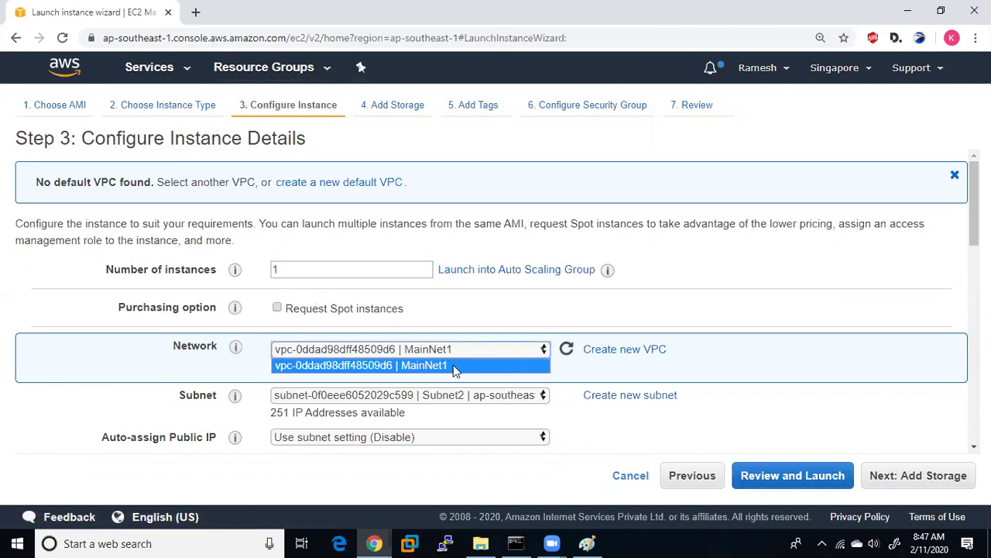
pyautogui.click(455, 370)
pyautogui.click(463, 396)
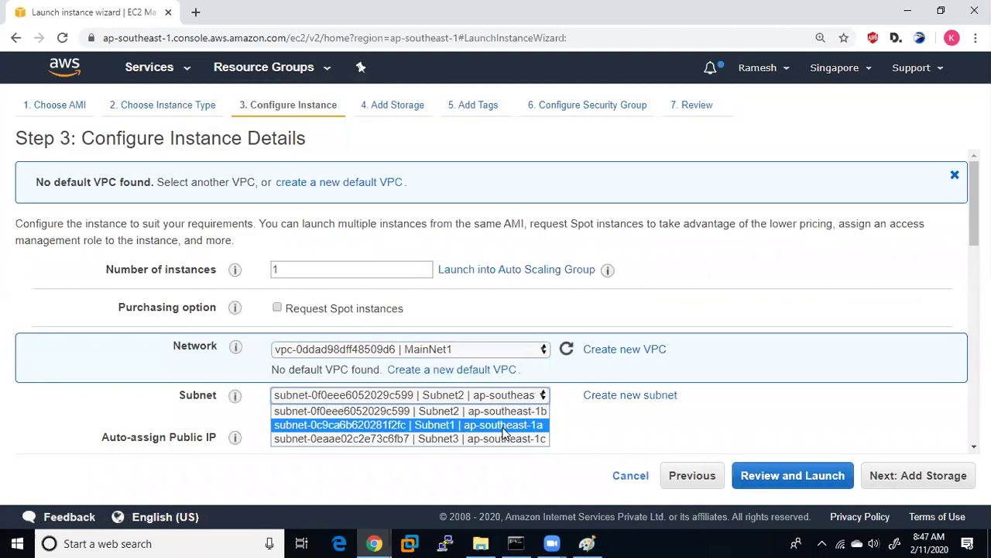
pyautogui.click(536, 431)
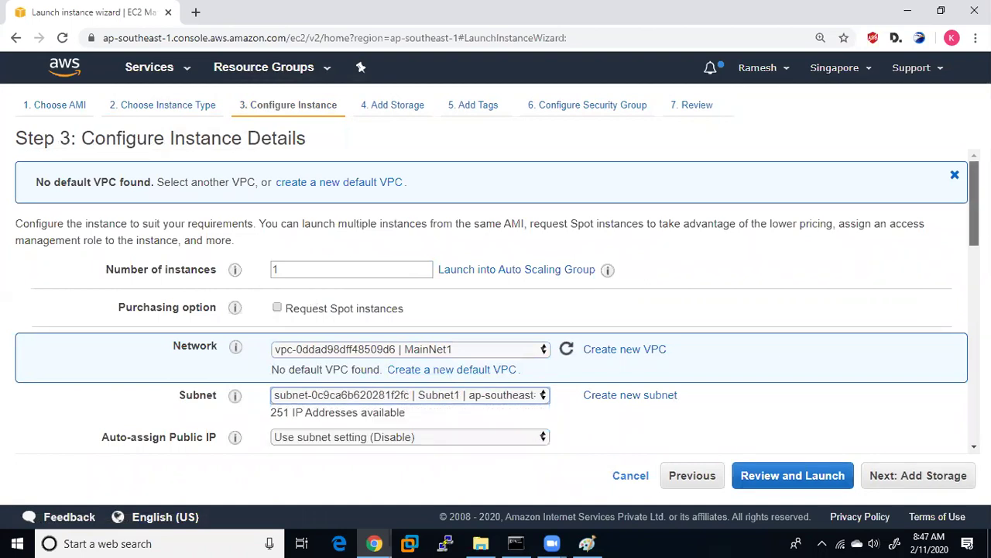
# - Set Auto-assign Public IP to Enable
pyautogui.scroll(-1, 586, 343)
pyautogui.click(474, 353)
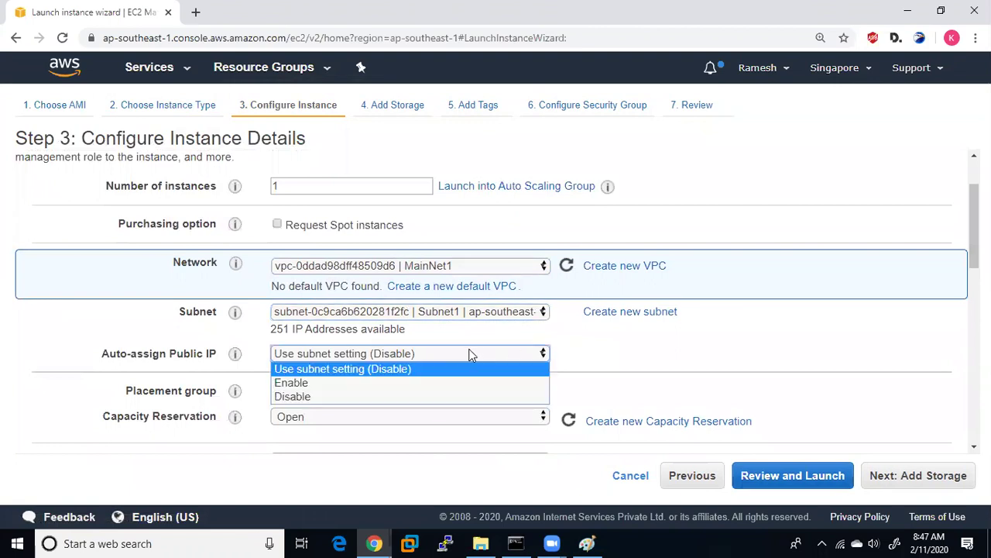
pyautogui.click(400, 384)
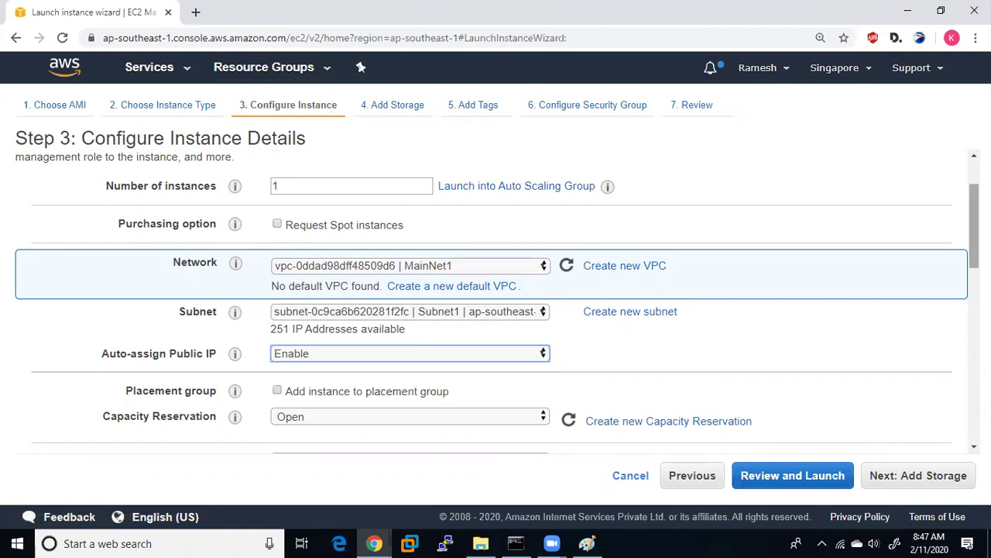
pyautogui.moveTo(975, 225); pyautogui.dragTo(974, 285)
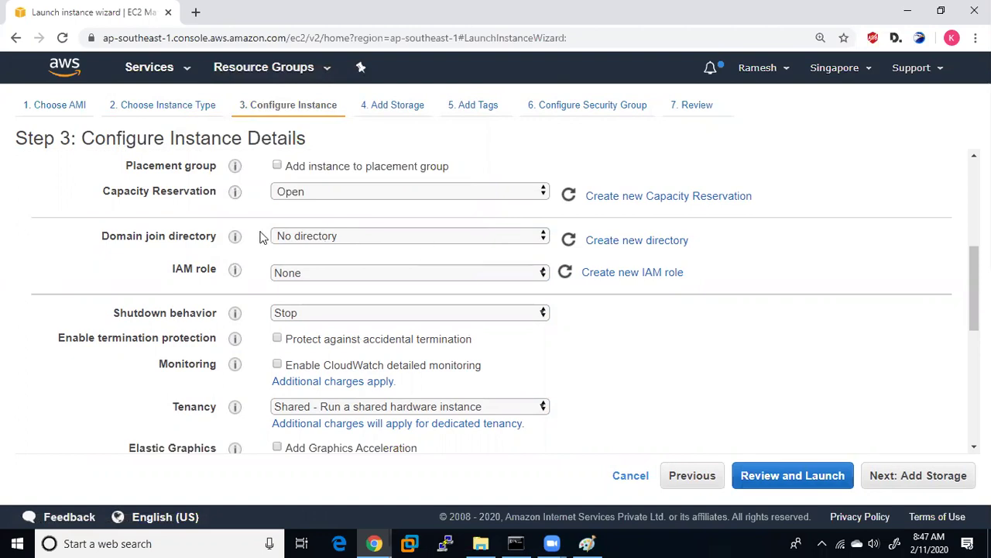
pyautogui.moveTo(236, 275)
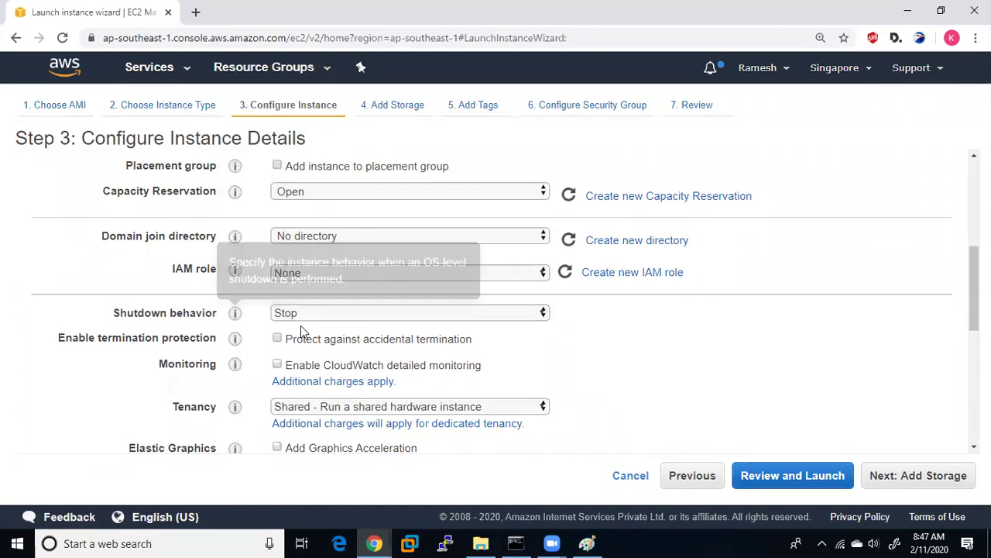
pyautogui.click(328, 312)
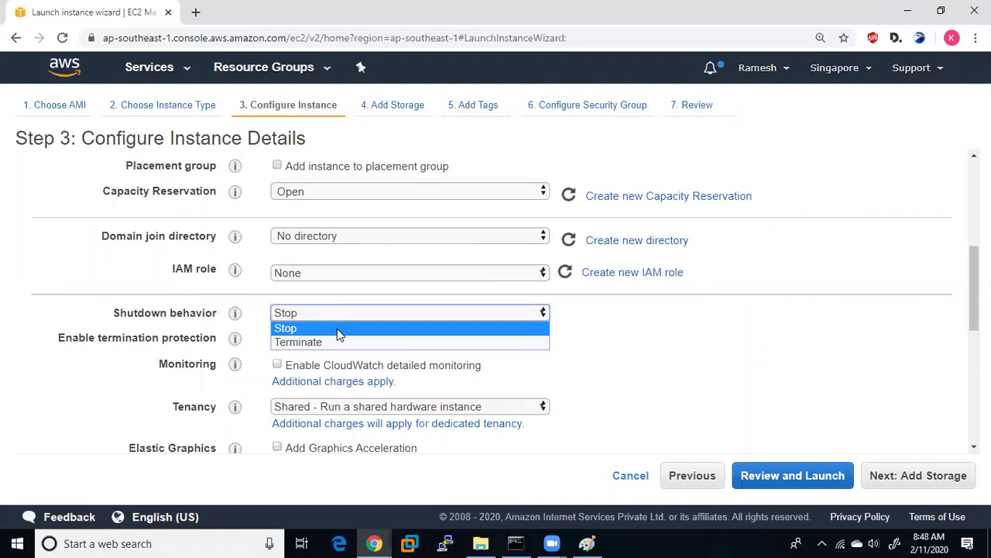
pyautogui.click(224, 292)
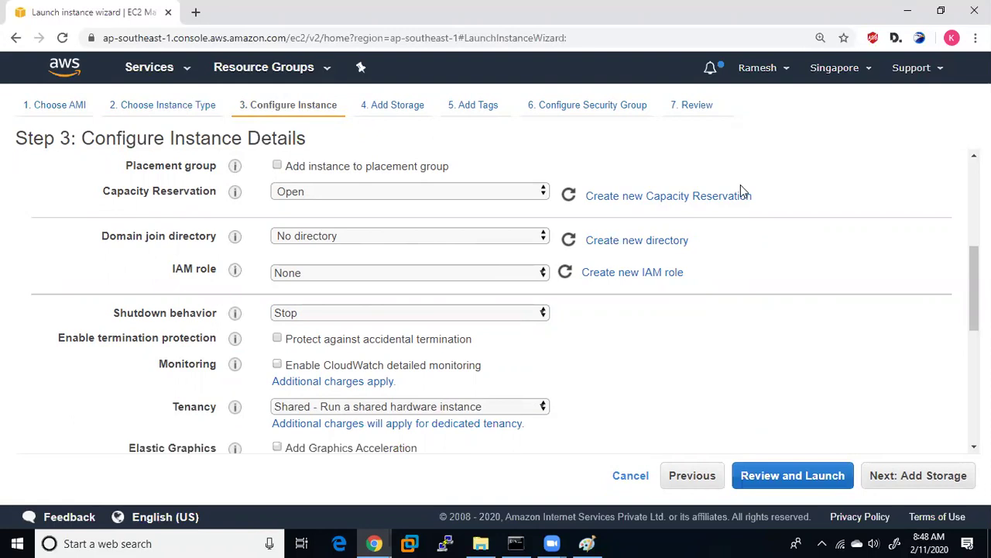
pyautogui.click(421, 313)
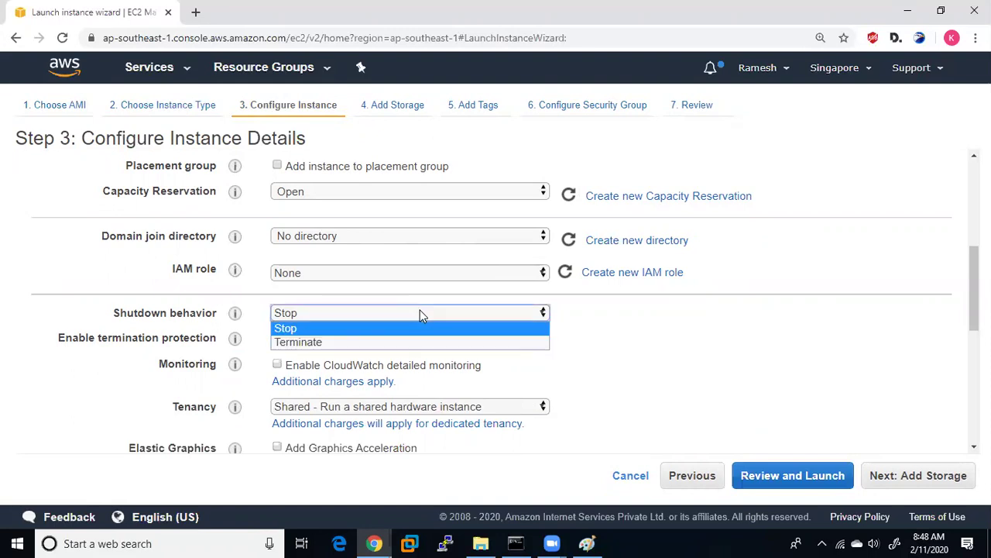
pyautogui.click(431, 343)
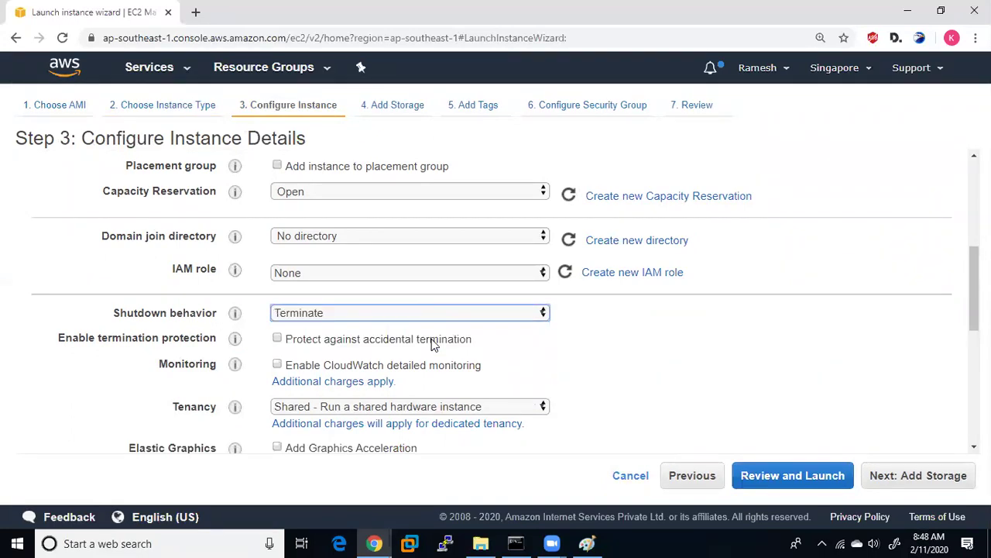
pyautogui.click(413, 312)
pyautogui.click(415, 326)
pyautogui.scroll(-2, 869, 341)
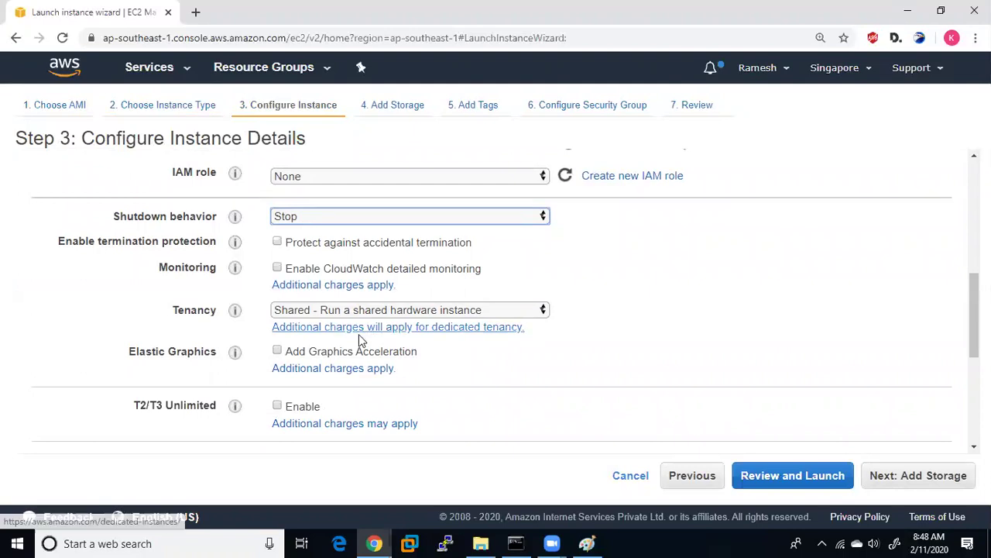
pyautogui.click(313, 315)
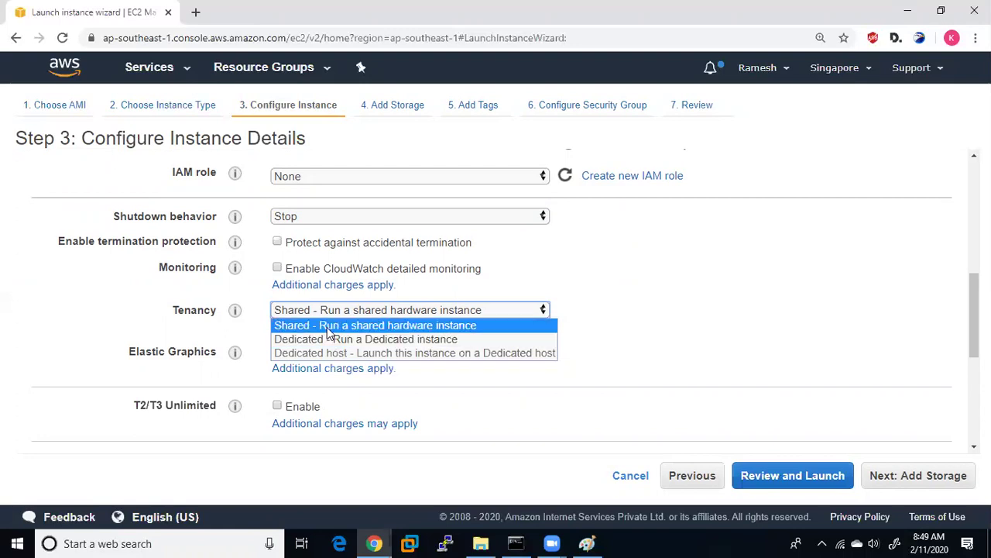
pyautogui.click(329, 328)
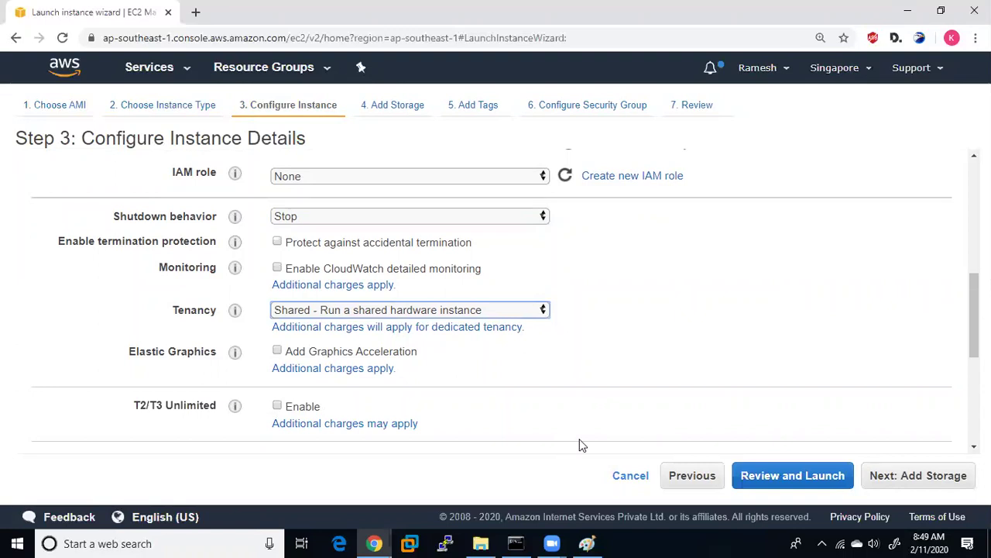
pyautogui.click(277, 352)
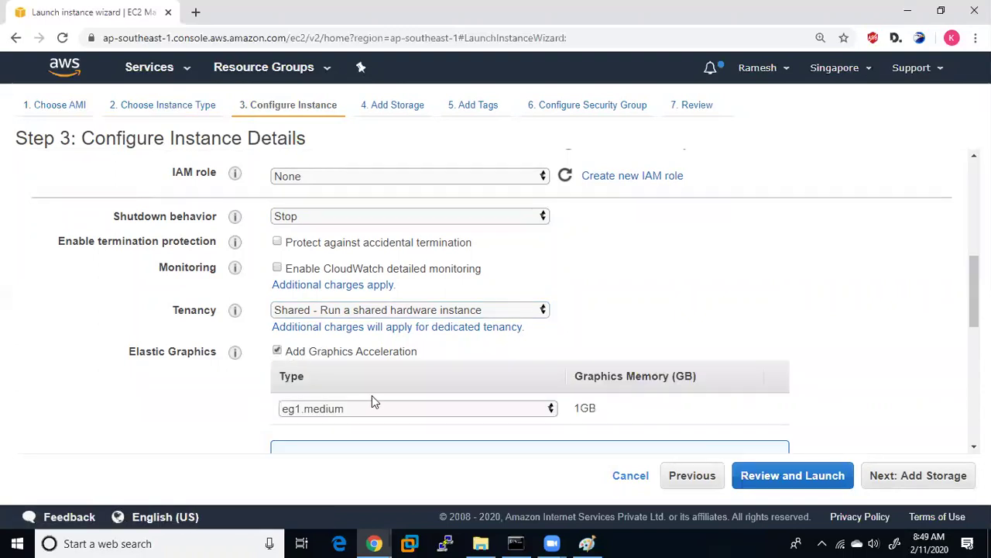
pyautogui.click(405, 409)
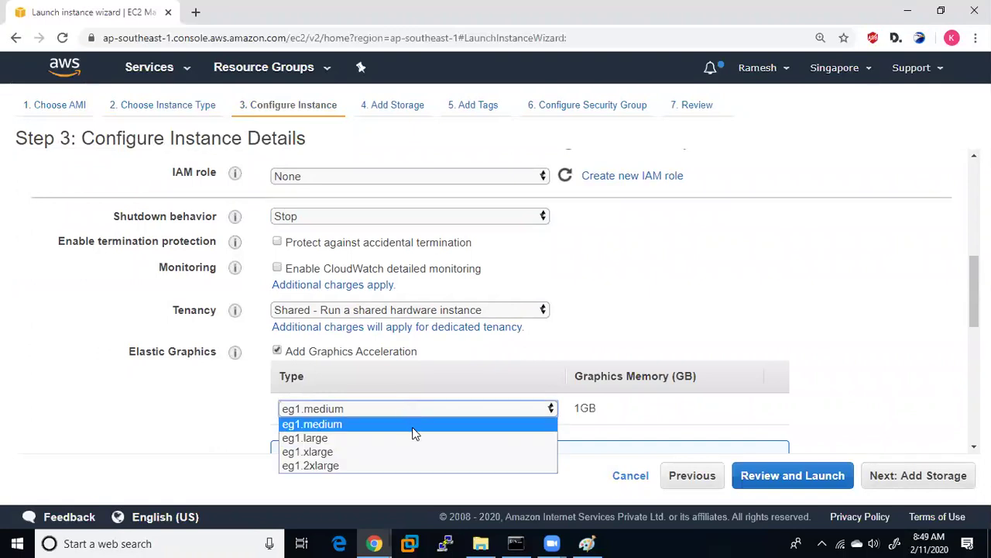
pyautogui.click(414, 438)
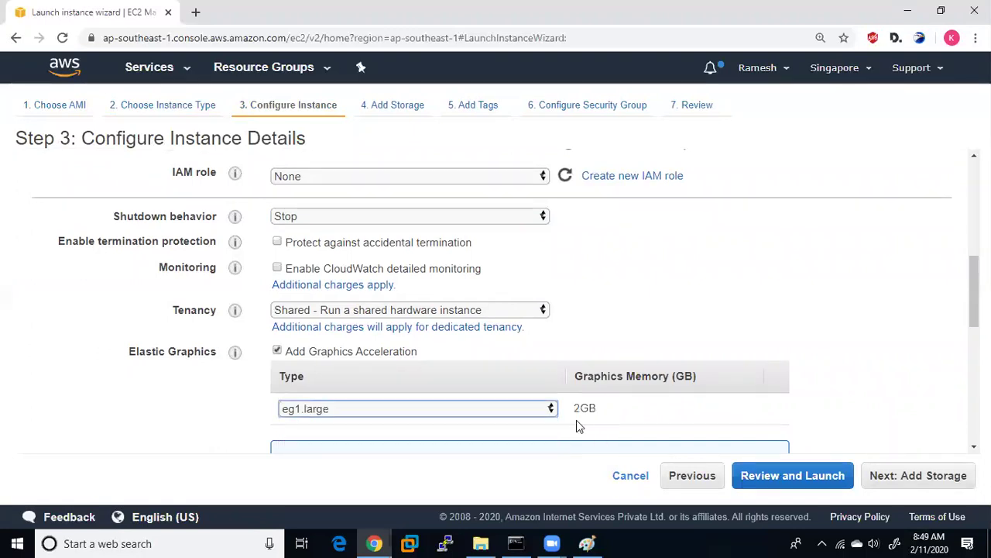
pyautogui.click(277, 351)
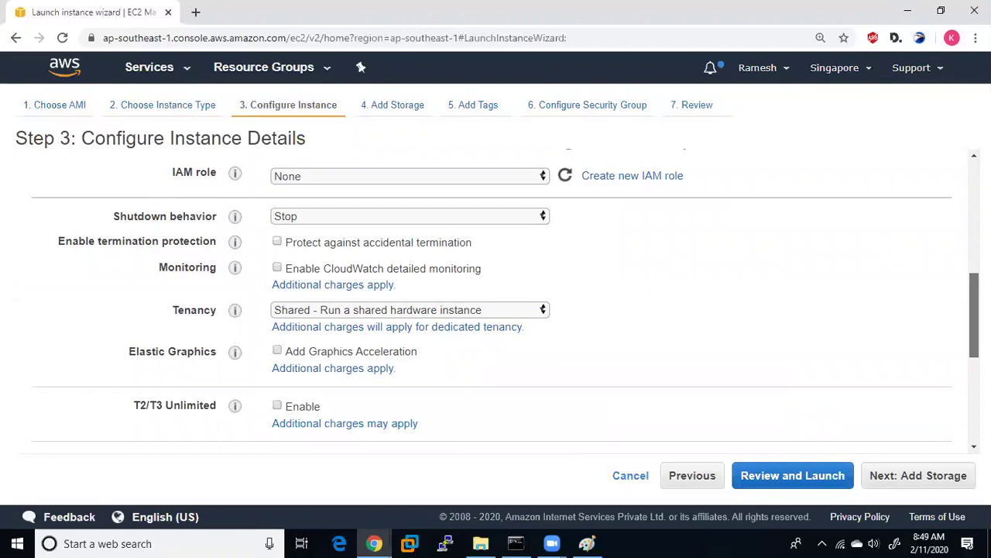
# - Leave the User data box empty and collapse Advanced Details
pyautogui.scroll(-3, 959, 426)
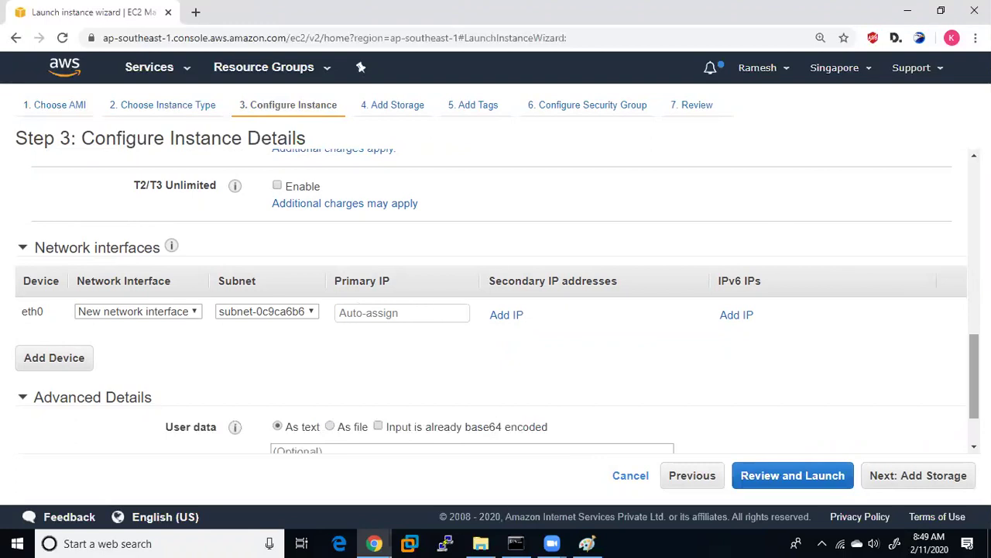
pyautogui.scroll(-1, 350, 407)
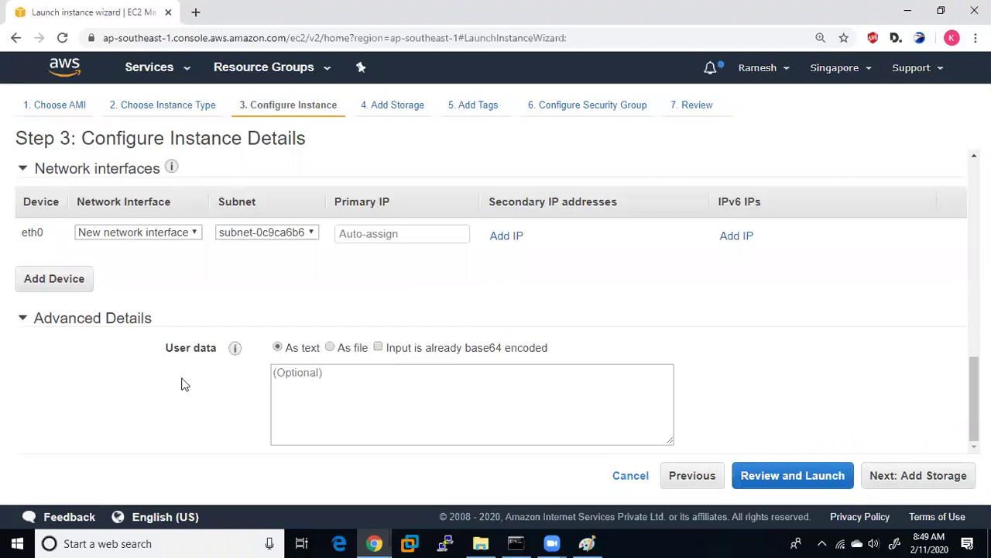
pyautogui.click(396, 405)
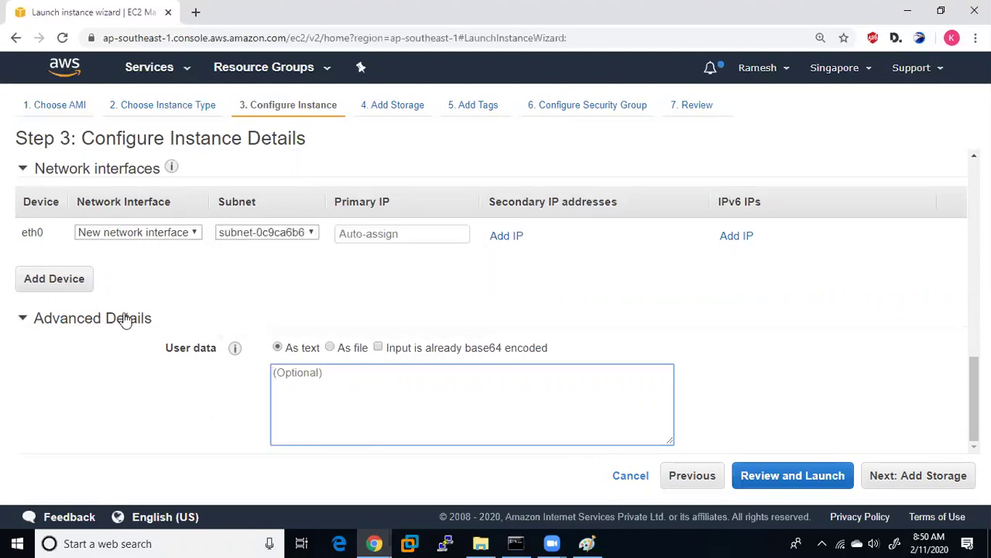
pyautogui.click(24, 317)
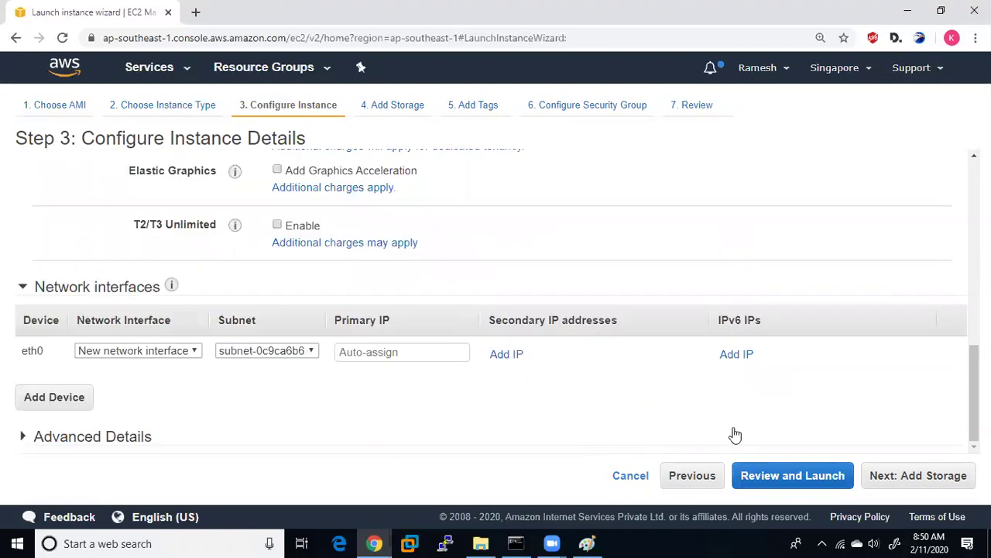
pyautogui.click(951, 474)
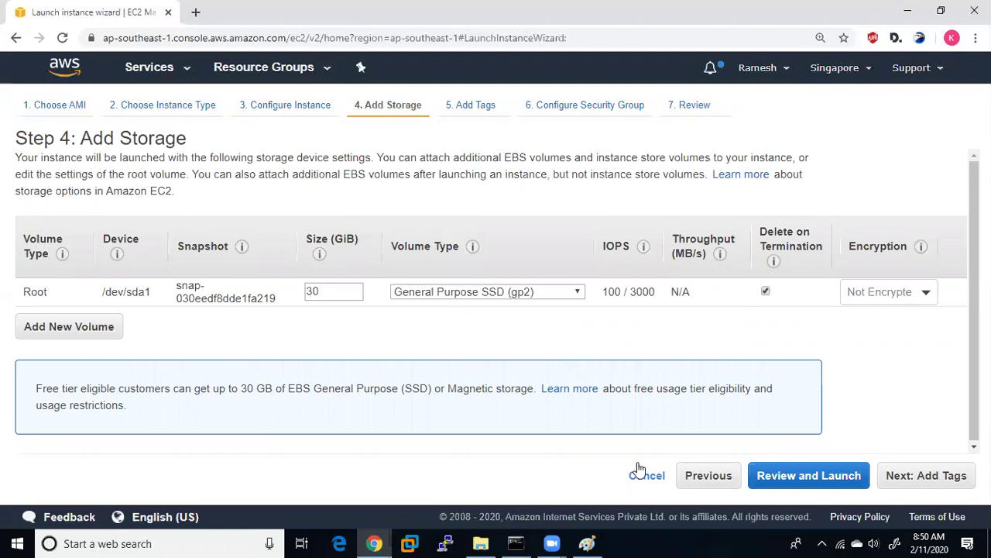
pyautogui.click(697, 474)
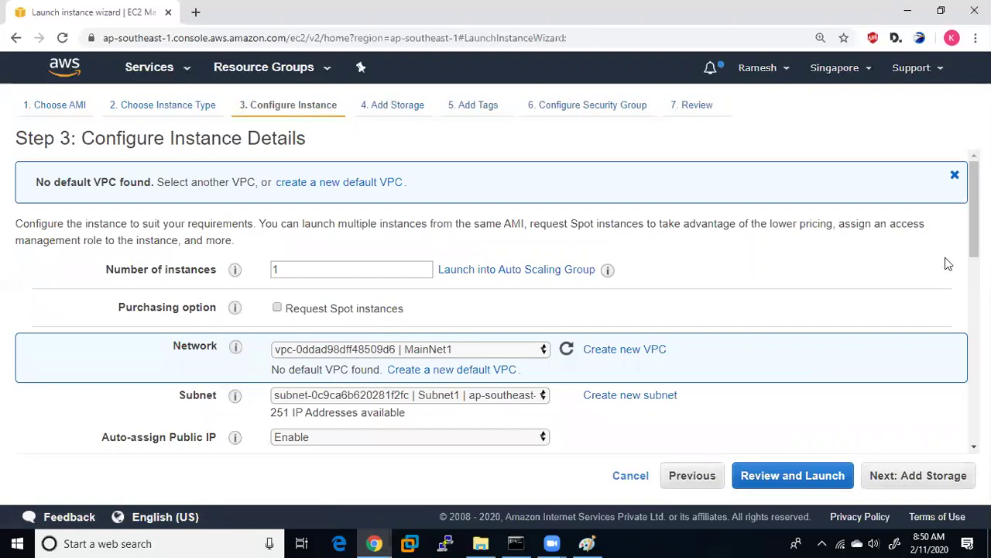
pyautogui.scroll(-3, 945, 263)
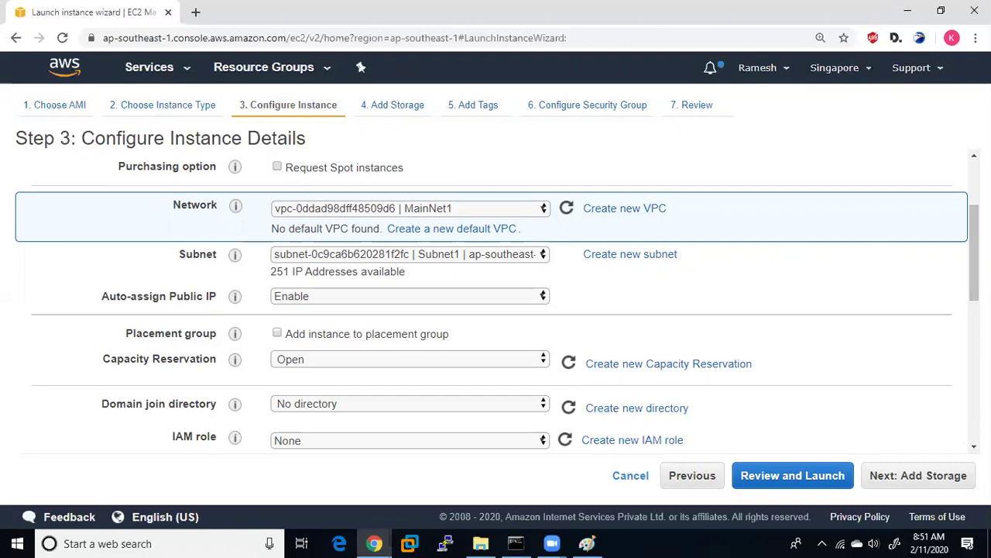
pyautogui.scroll(-3, 500, 291)
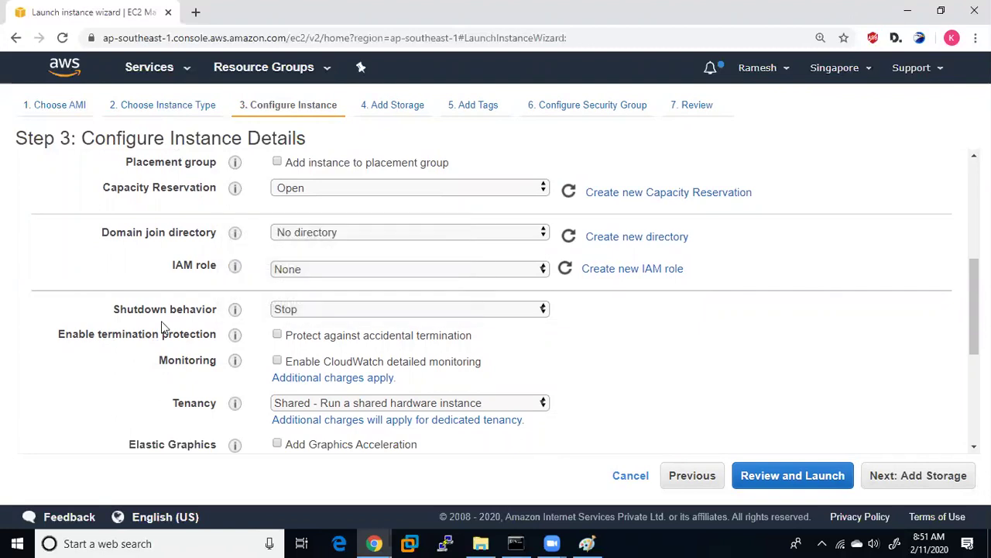
pyautogui.click(294, 317)
pyautogui.click(304, 335)
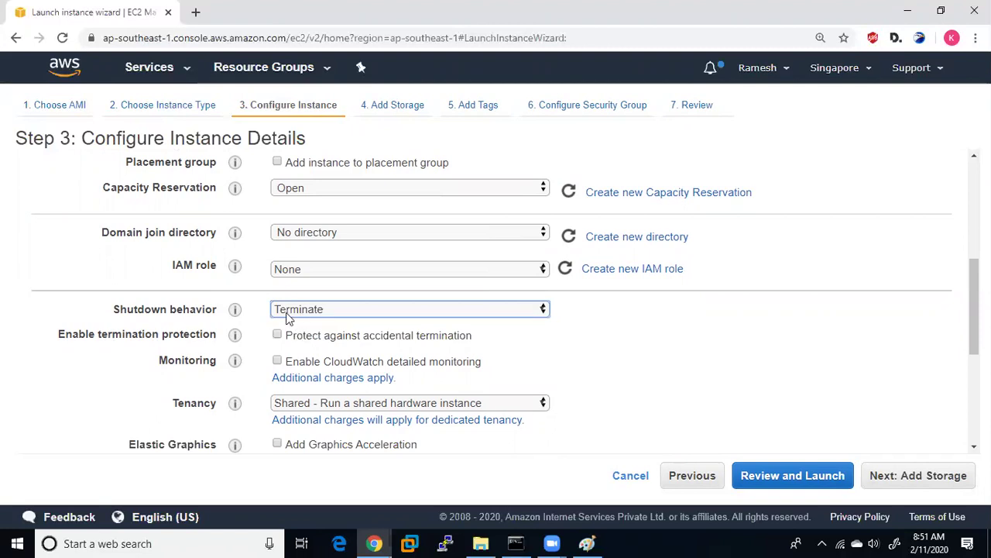
pyautogui.click(286, 318)
pyautogui.click(302, 324)
# - Keep the 30 GiB root volume size and proceed to Add Tags
pyautogui.click(891, 474)
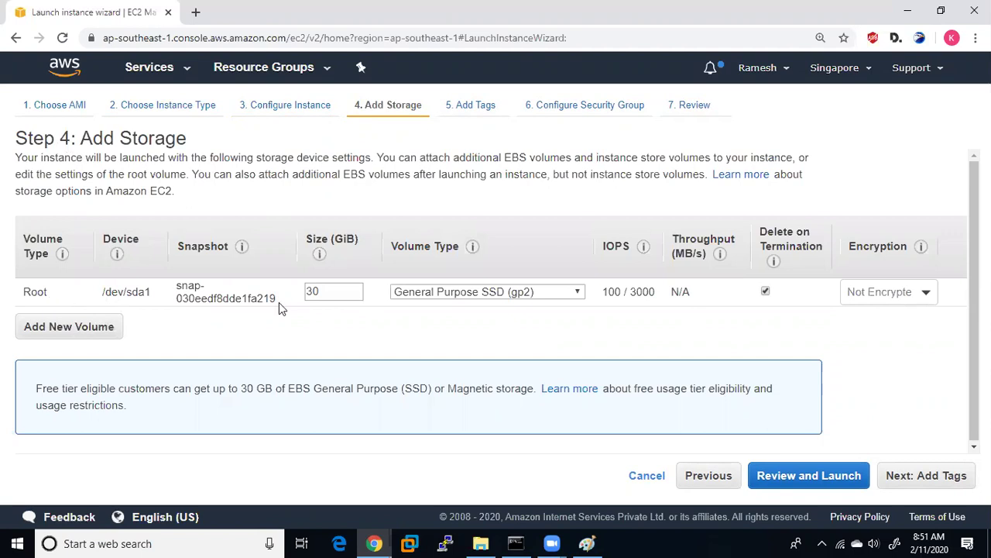
pyautogui.doubleClick(343, 290)
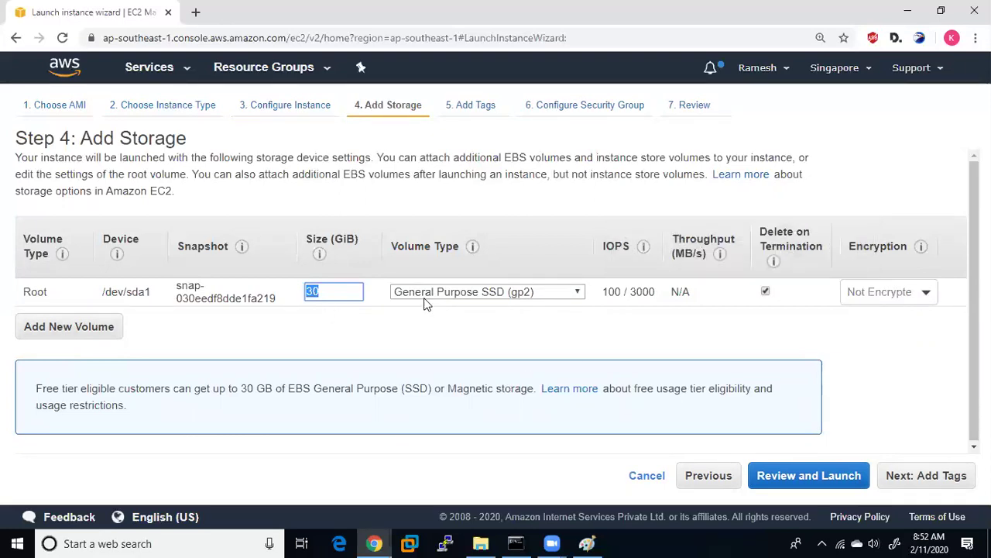
pyautogui.click(955, 476)
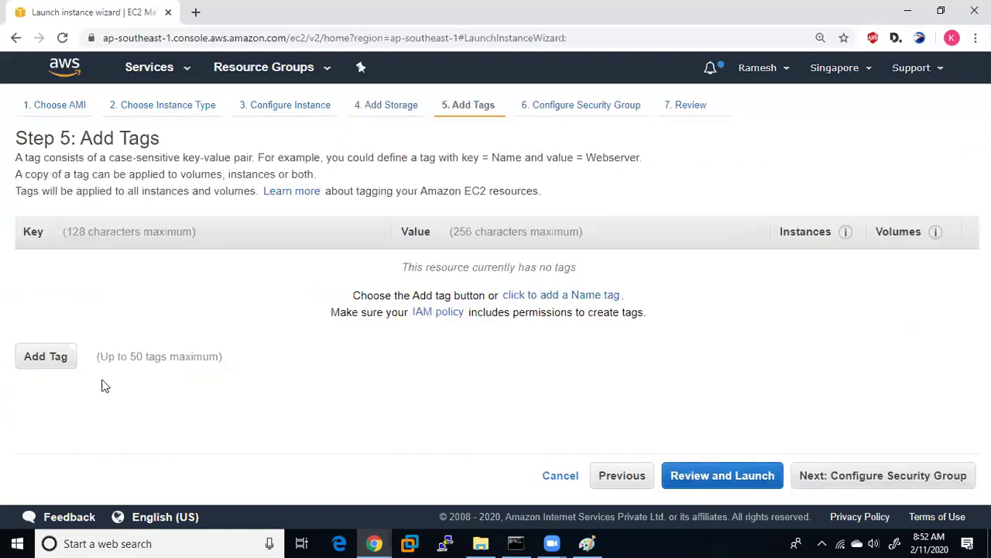
# - Add the tags Name = ms-web-server and Department = WebMarketing
pyautogui.click(45, 362)
pyautogui.write('Name')
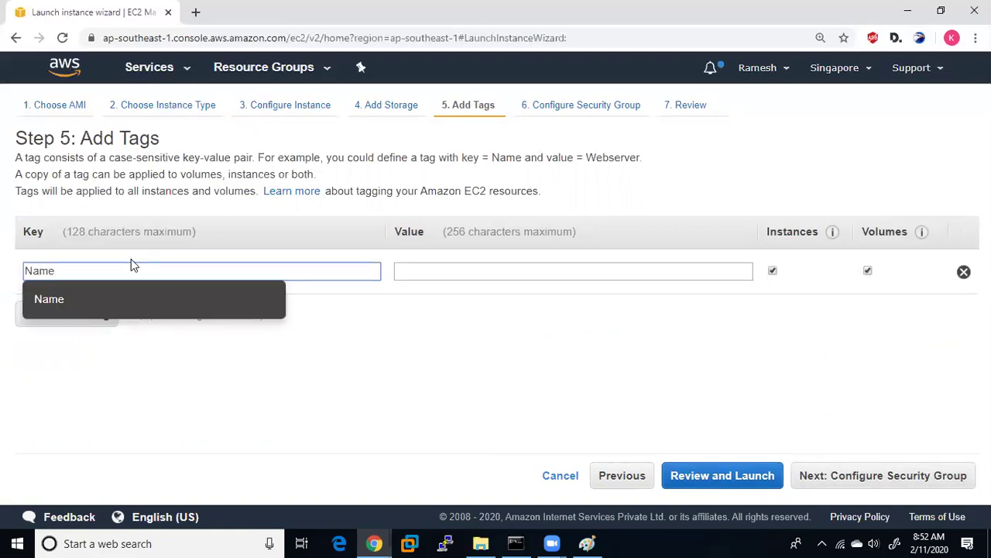
pyautogui.click(454, 266)
pyautogui.write('ms-web-server')
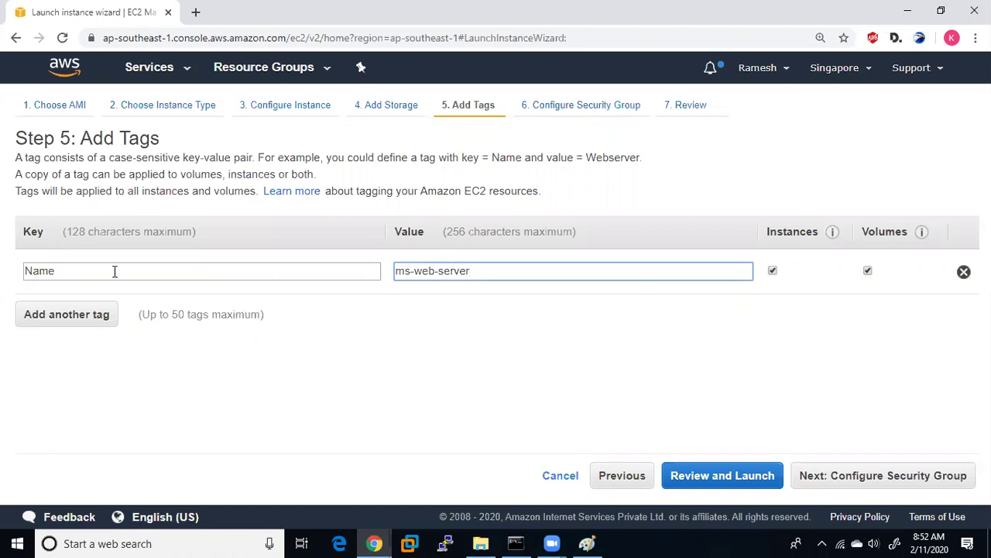
pyautogui.click(101, 314)
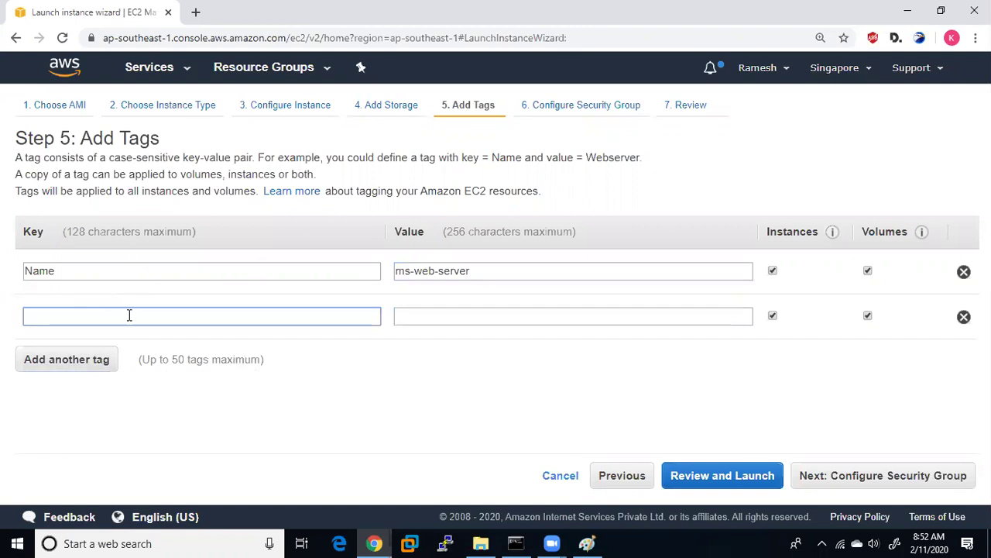
pyautogui.write('Departm')
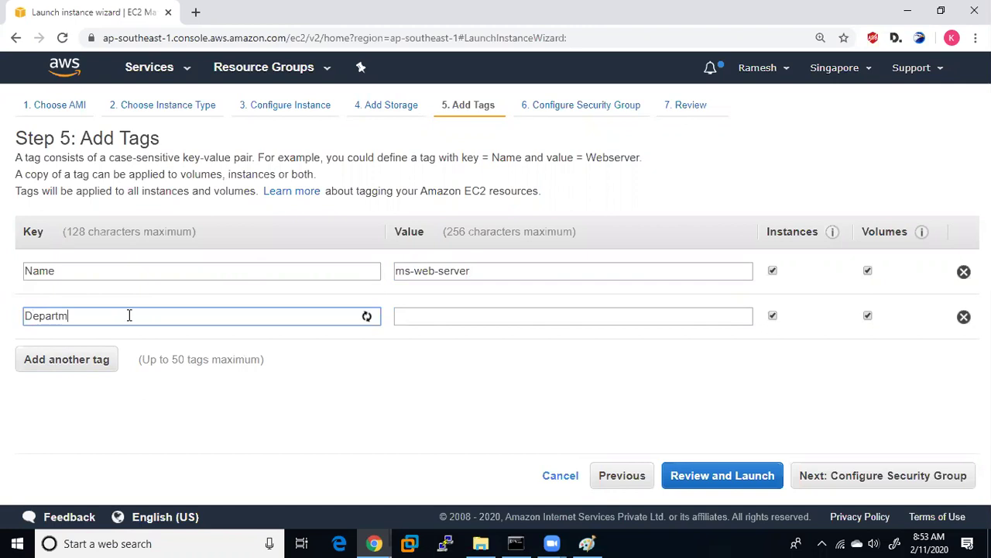
pyautogui.write('ent')
pyautogui.click(449, 315)
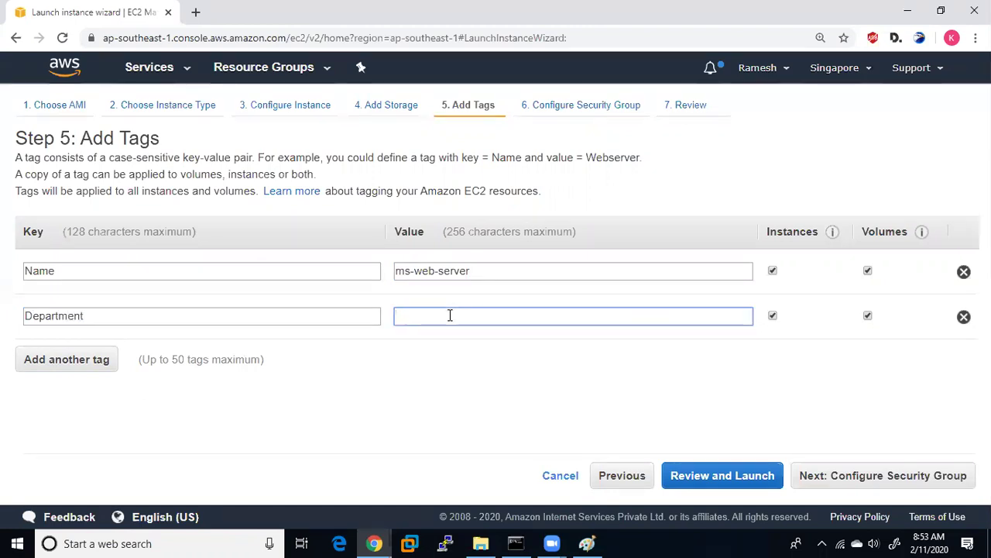
pyautogui.write('Web')
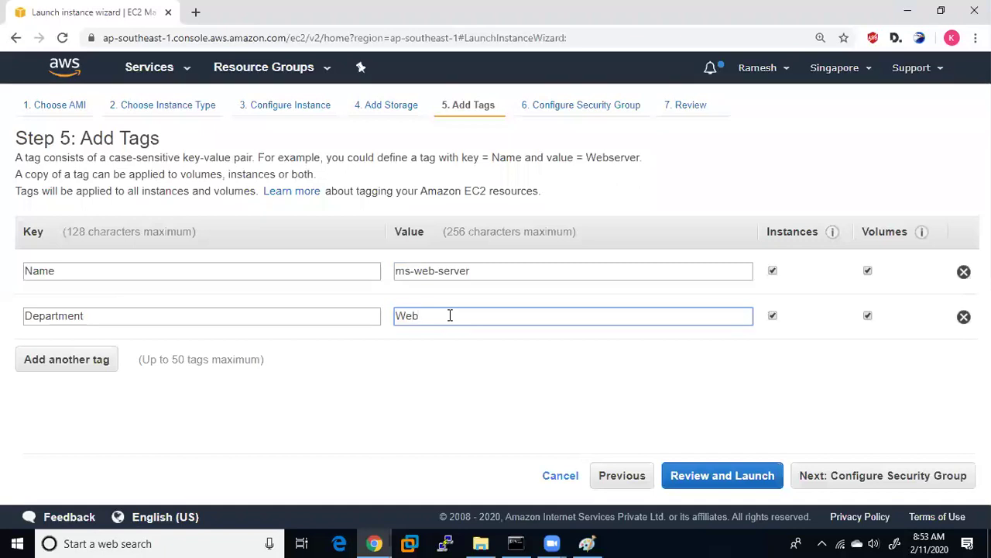
pyautogui.write('Marketing')
# - Add the tag TTeam = team99 and continue to Configure Security Group
pyautogui.click(86, 360)
pyautogui.write('TTeam')
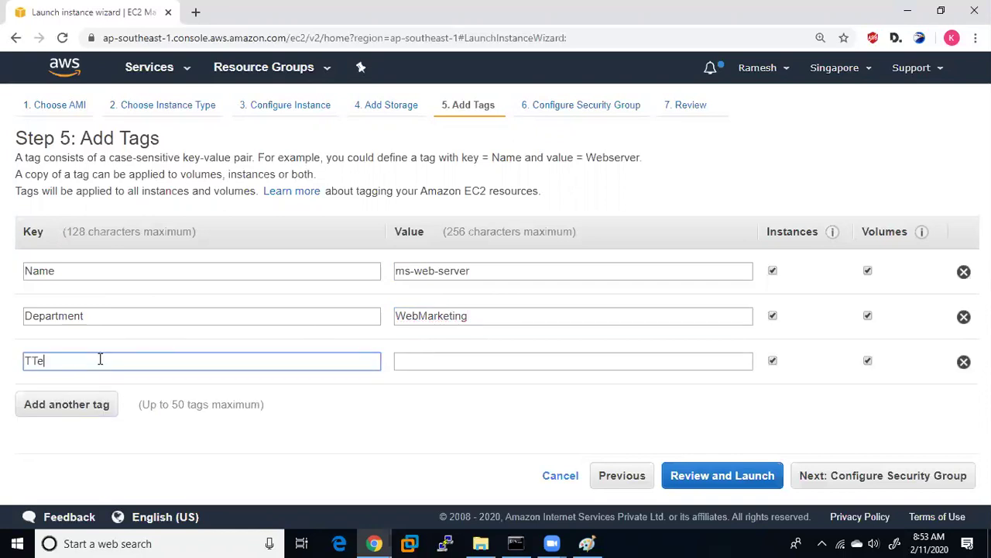
pyautogui.click(445, 377)
pyautogui.click(430, 359)
pyautogui.write('team99')
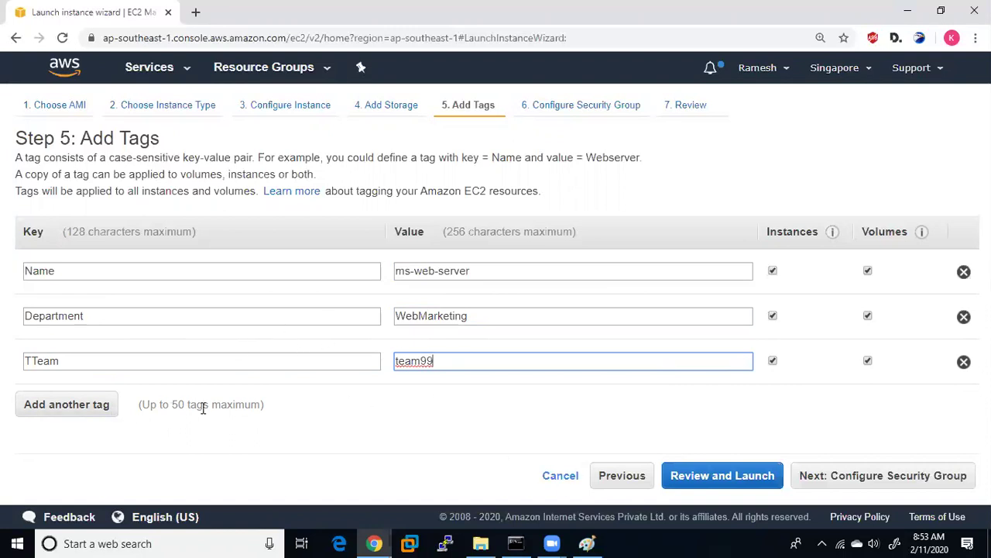
pyautogui.click(873, 481)
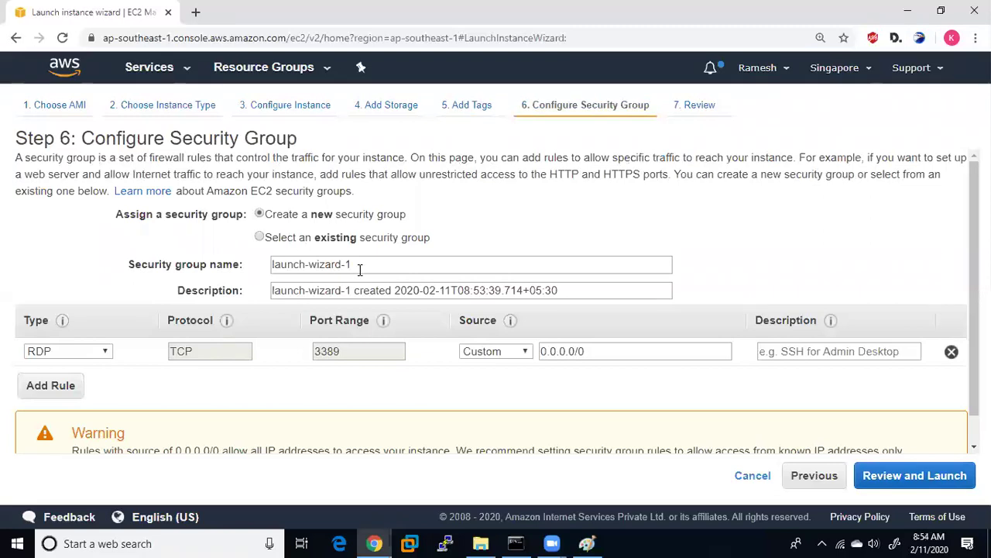
# - Rename security group launch-wizard-1 to ms-web-sg and go to Review and Launch
pyautogui.moveTo(359, 269); pyautogui.dragTo(238, 280)
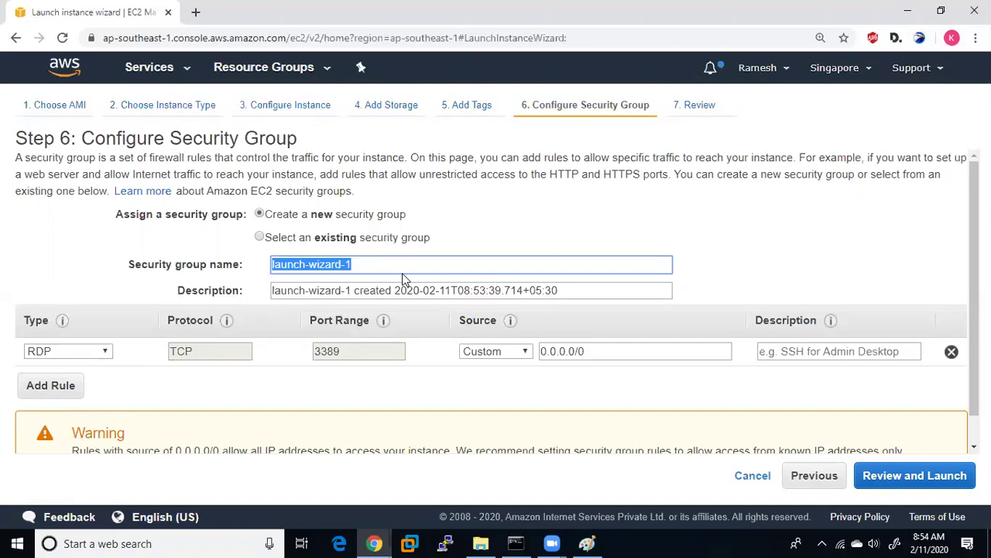
pyautogui.write('ms-web-sg')
pyautogui.click(895, 493)
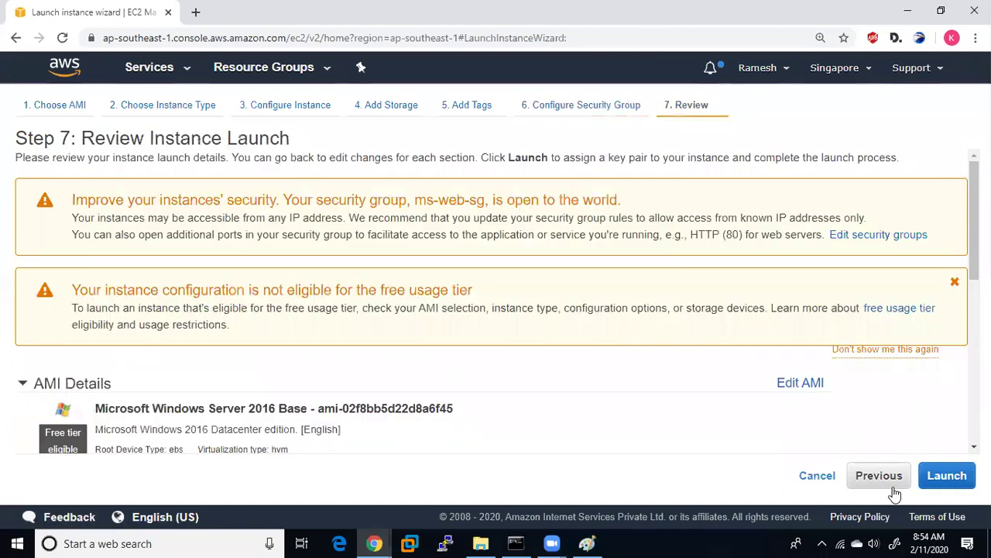
# - Create and download a new key pair 'ms-web' (ms-web.pem) and launch the Windows instance with it
pyautogui.click(948, 478)
pyautogui.click(307, 313)
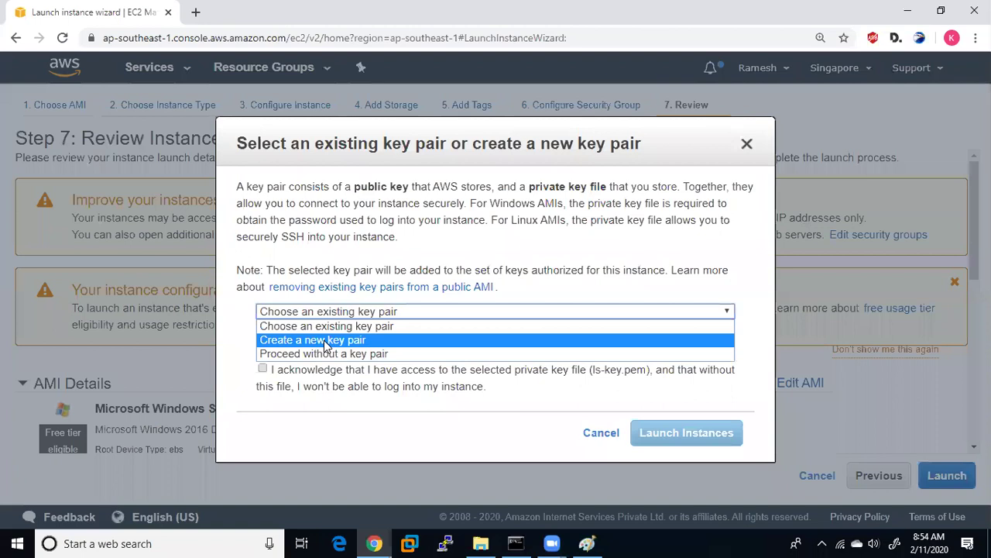
pyautogui.click(325, 341)
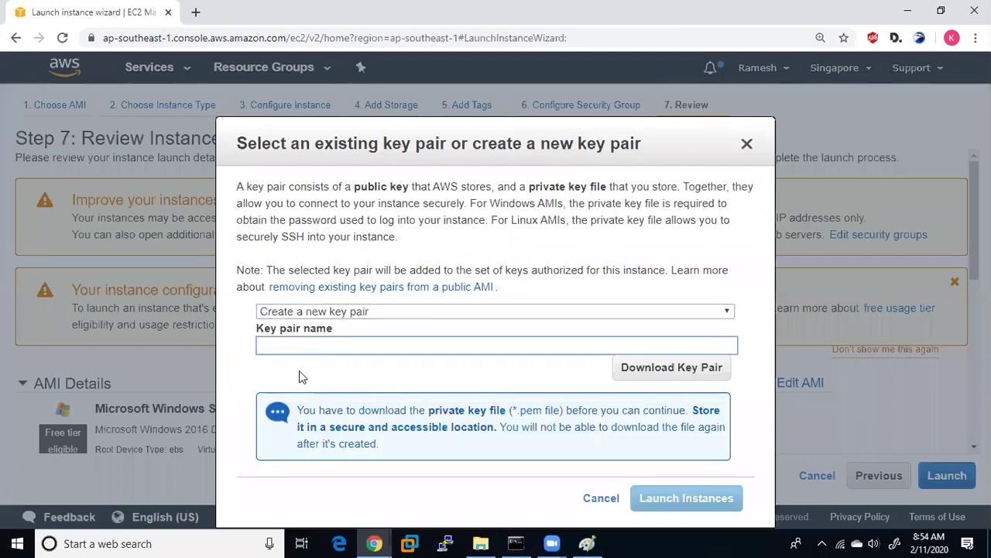
pyautogui.write('ms-web')
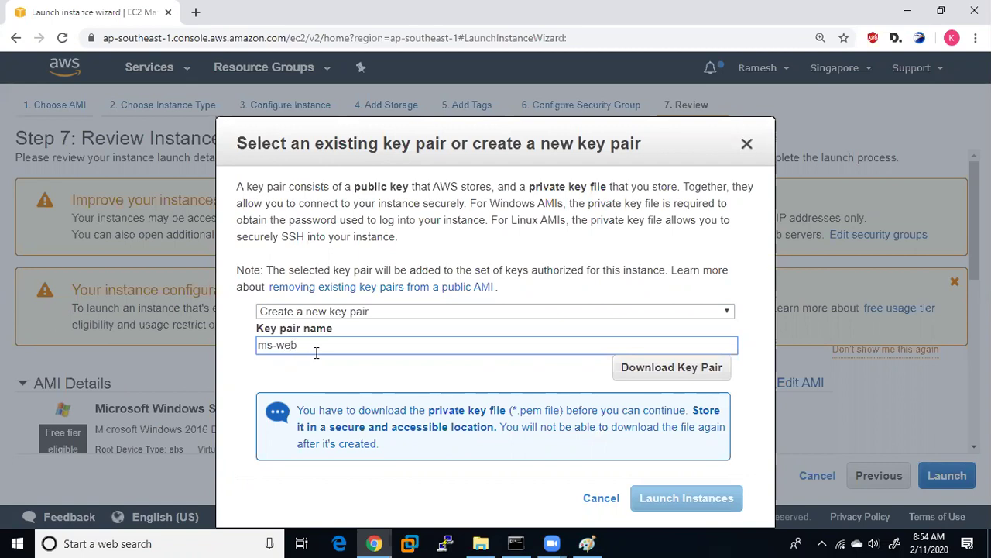
pyautogui.click(671, 368)
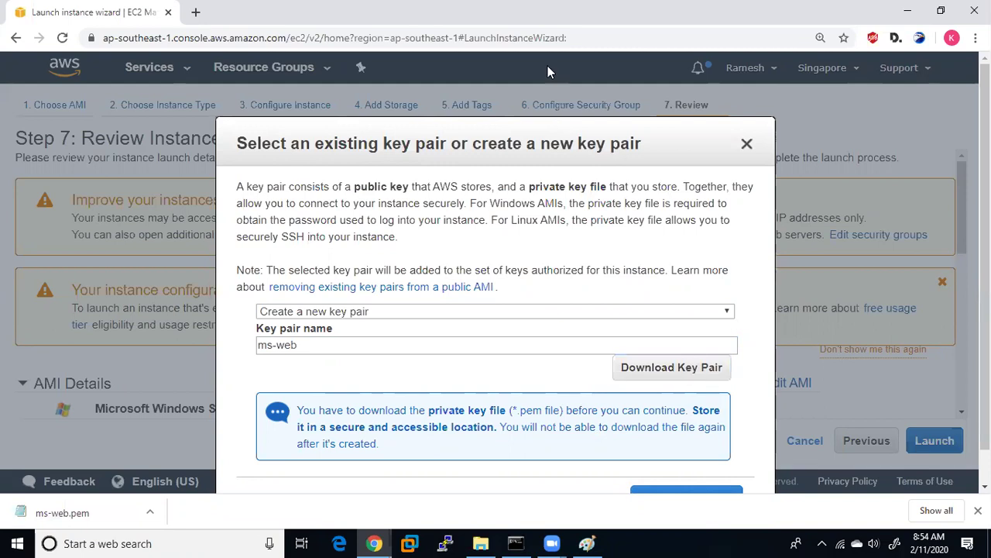
pyautogui.scroll(-1, 682, 465)
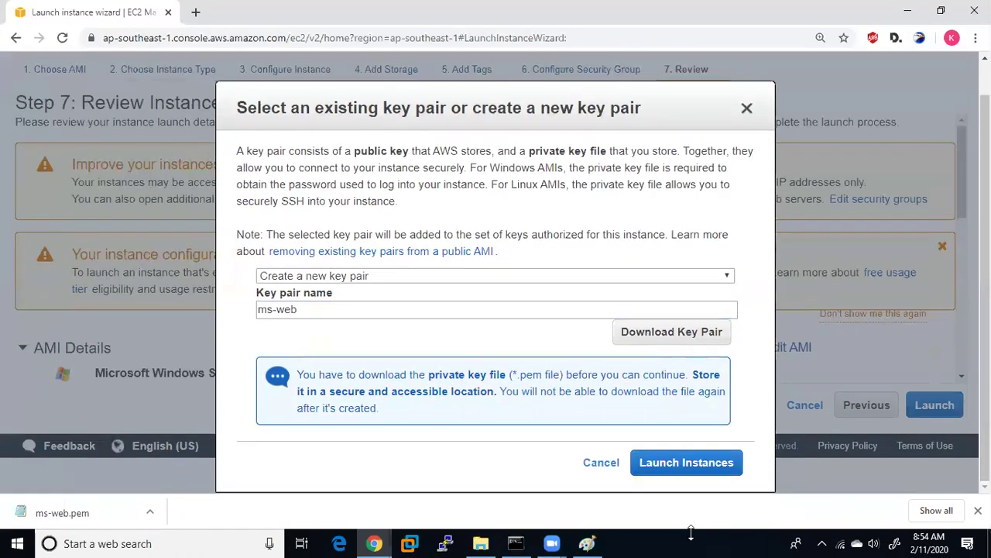
pyautogui.click(666, 465)
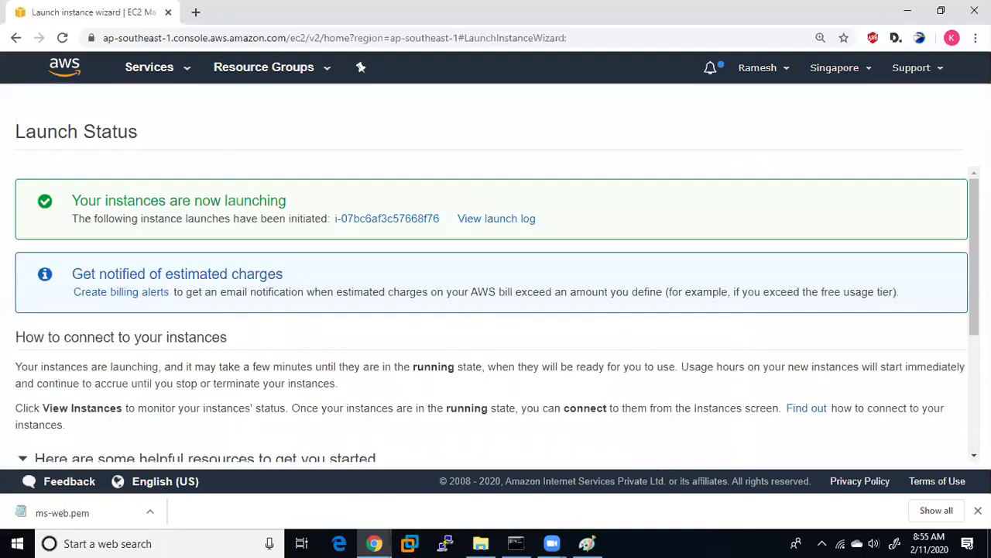
# - Show the Instances list with ms-web-server pending as a t2.medium in ap-southeast-1a
pyautogui.scroll(-3, 664, 465)
pyautogui.click(945, 453)
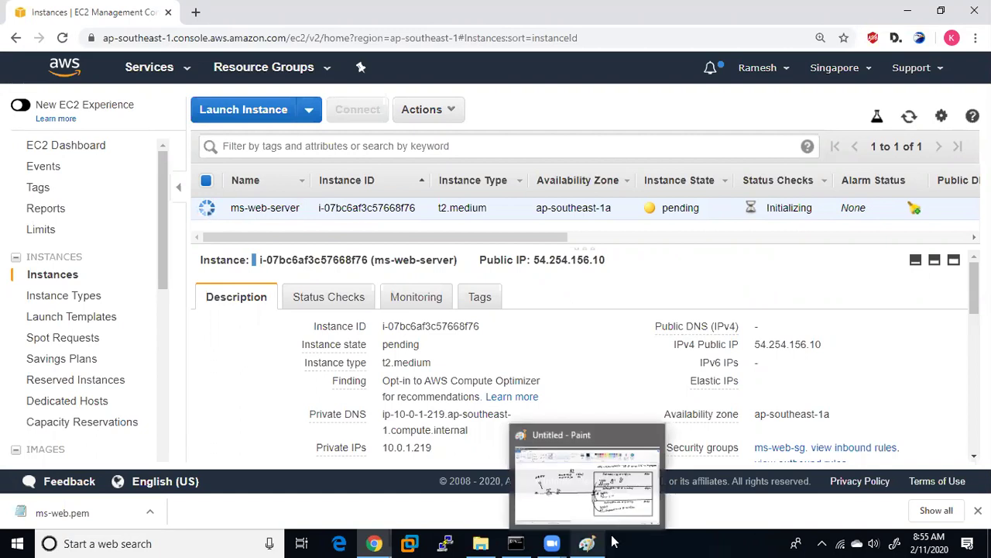
# - Launch Paint via the mspaint Run command and maximize its blank Untitled canvas
pyautogui.click(653, 543)
pyautogui.press('super+r')
pyautogui.write('mspaint')
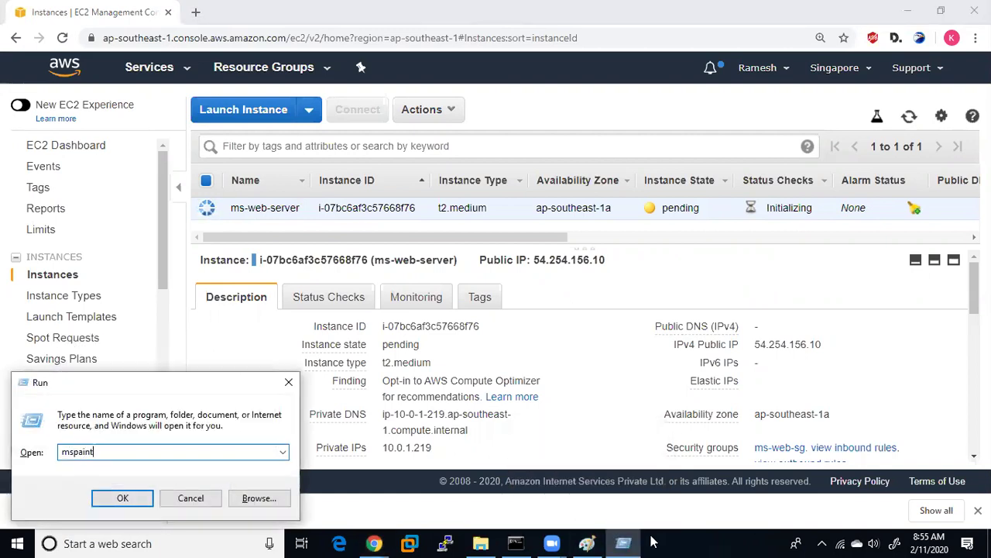
pyautogui.press('Return')
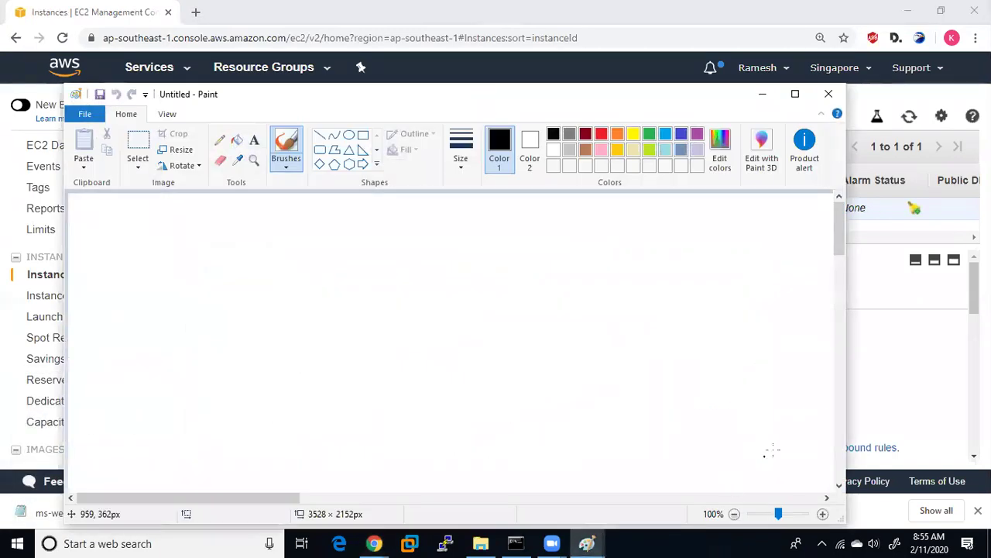
pyautogui.click(796, 94)
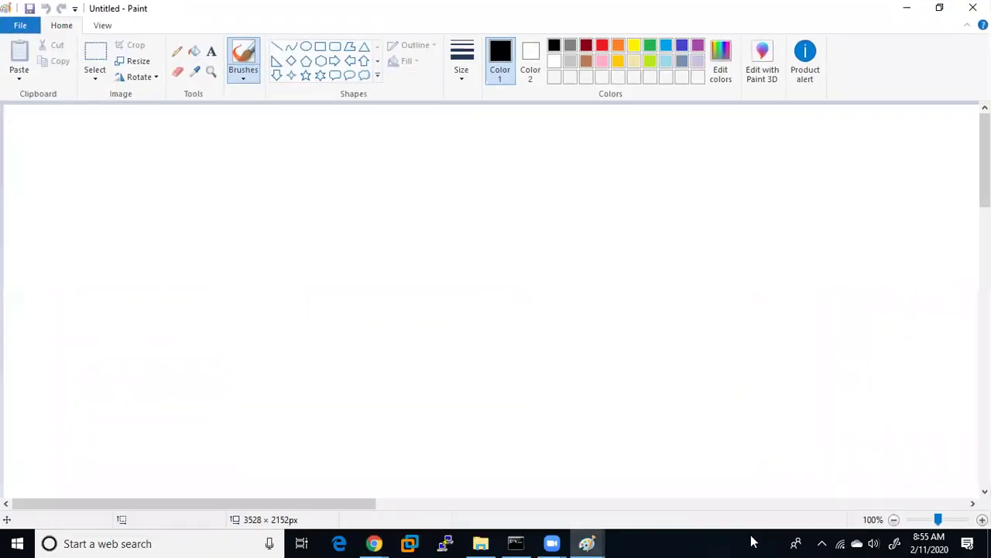
pyautogui.click(817, 540)
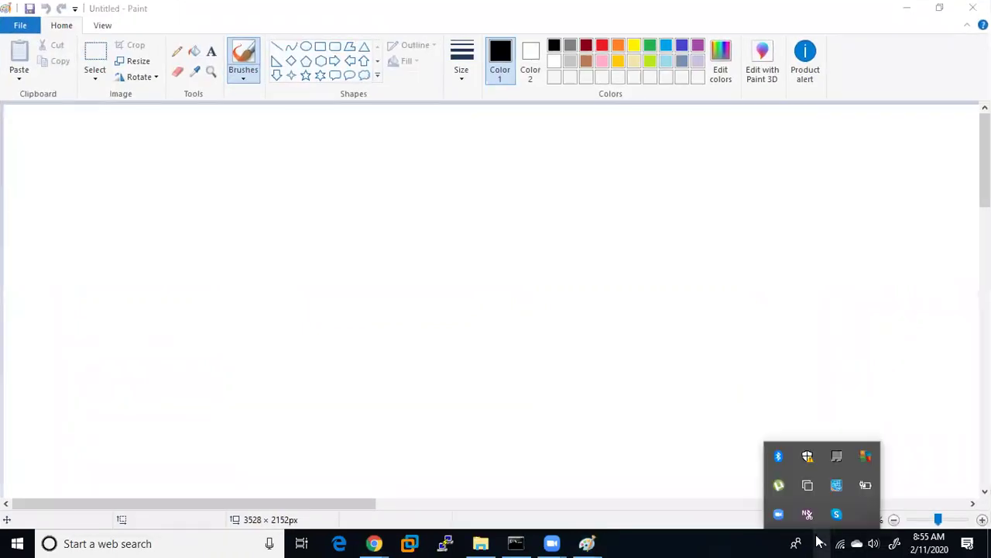
# - Pick the second brush style at the thinnest width and draw a small rectangle for the server
pyautogui.click(616, 333)
pyautogui.click(244, 76)
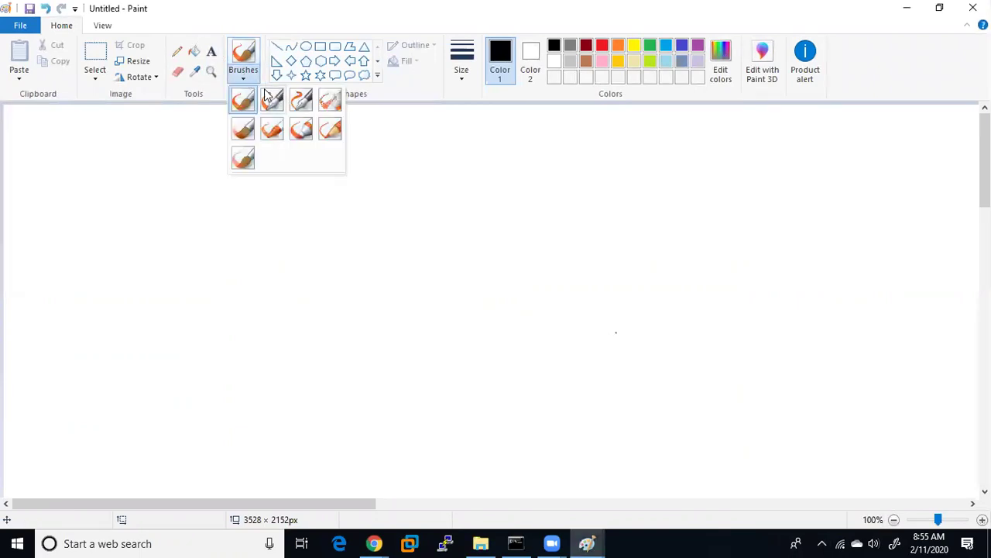
pyautogui.click(273, 96)
pyautogui.click(462, 70)
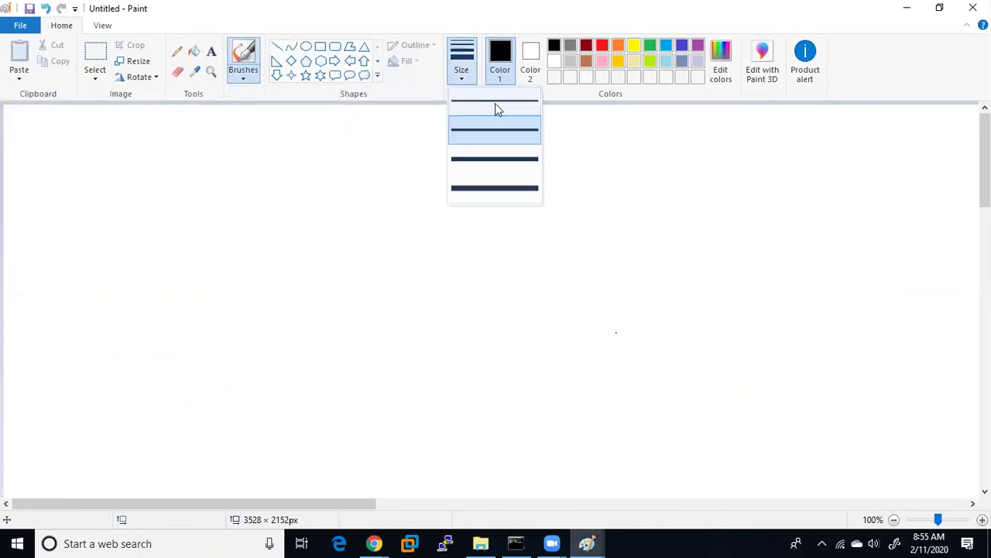
pyautogui.click(497, 109)
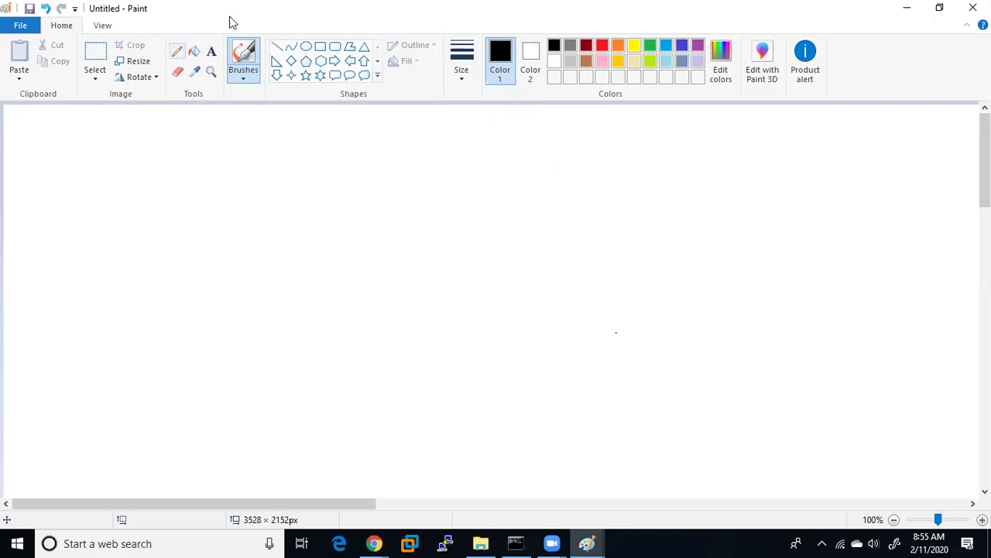
pyautogui.click(320, 46)
pyautogui.moveTo(650, 142)
pyautogui.mouseDown()
pyautogui.moveTo(656, 162)
pyautogui.moveTo(704, 197)
pyautogui.moveTo(725, 195)
pyautogui.mouseUp()
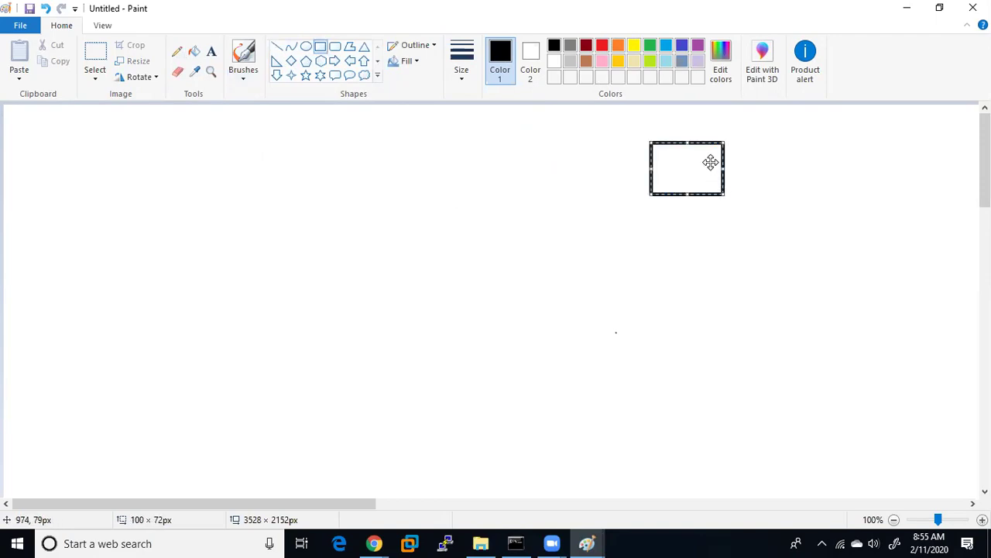
# - Freehand the 'Developer (ws)' label with an arrow into the box and a 2 below it
pyautogui.click(245, 74)
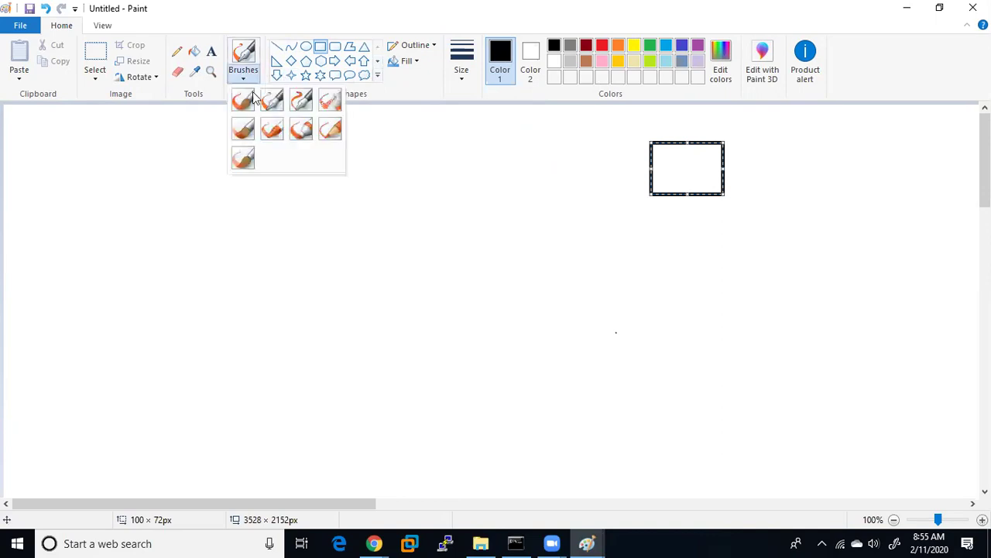
pyautogui.click(270, 105)
pyautogui.moveTo(644, 218); pyautogui.dragTo(656, 232)
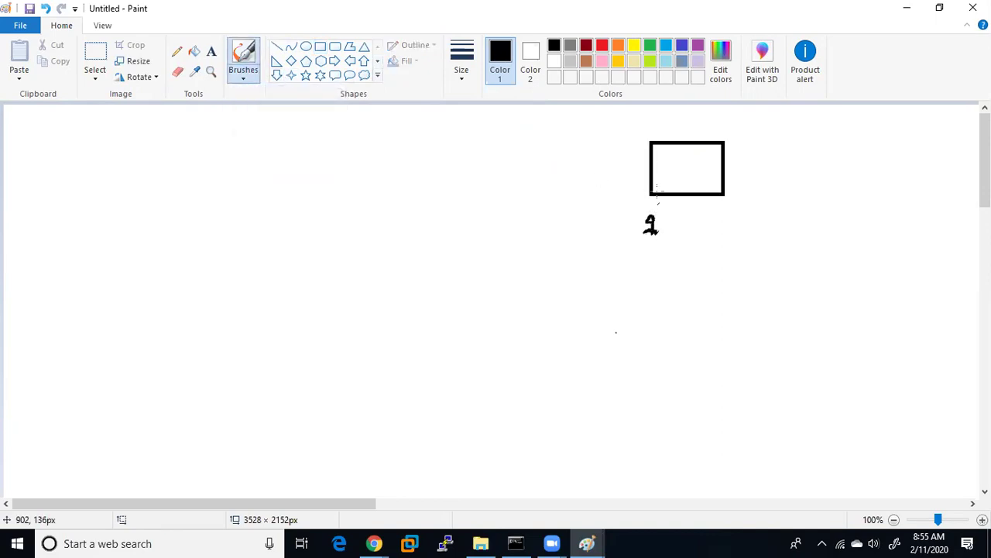
pyautogui.moveTo(605, 151); pyautogui.dragTo(659, 155)
pyautogui.moveTo(553, 148)
pyautogui.mouseDown()
pyautogui.moveTo(680, 116)
pyautogui.moveTo(688, 130)
pyautogui.mouseUp()
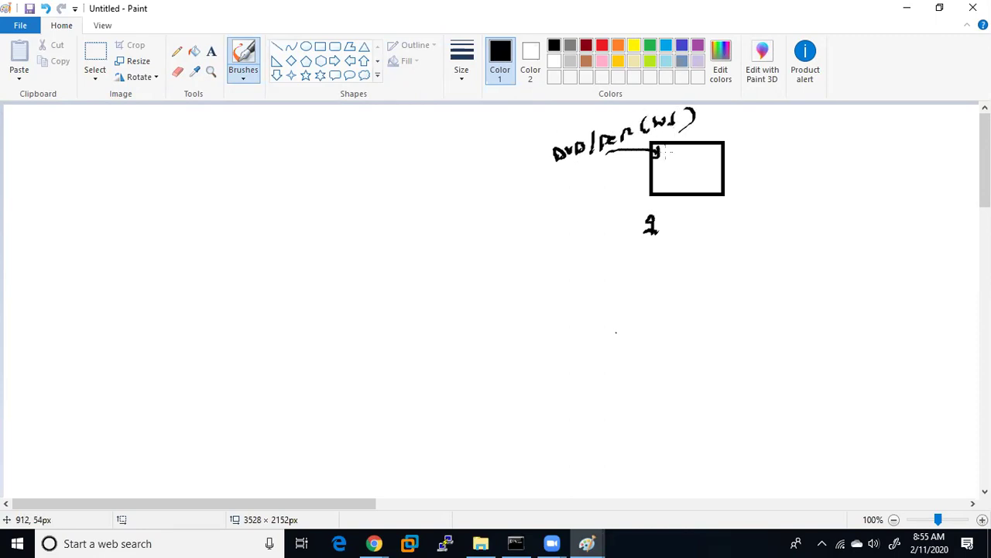
pyautogui.moveTo(620, 153); pyautogui.dragTo(707, 158)
pyautogui.moveTo(713, 157); pyautogui.dragTo(724, 156)
# - Draw an arrow out of the box to 'Administrator' with 'xxxxxx' written beneath
pyautogui.moveTo(725, 162); pyautogui.dragTo(743, 164)
pyautogui.moveTo(747, 167)
pyautogui.mouseDown()
pyautogui.moveTo(751, 154)
pyautogui.moveTo(759, 166)
pyautogui.moveTo(806, 160)
pyautogui.mouseUp()
pyautogui.moveTo(807, 160); pyautogui.dragTo(882, 143)
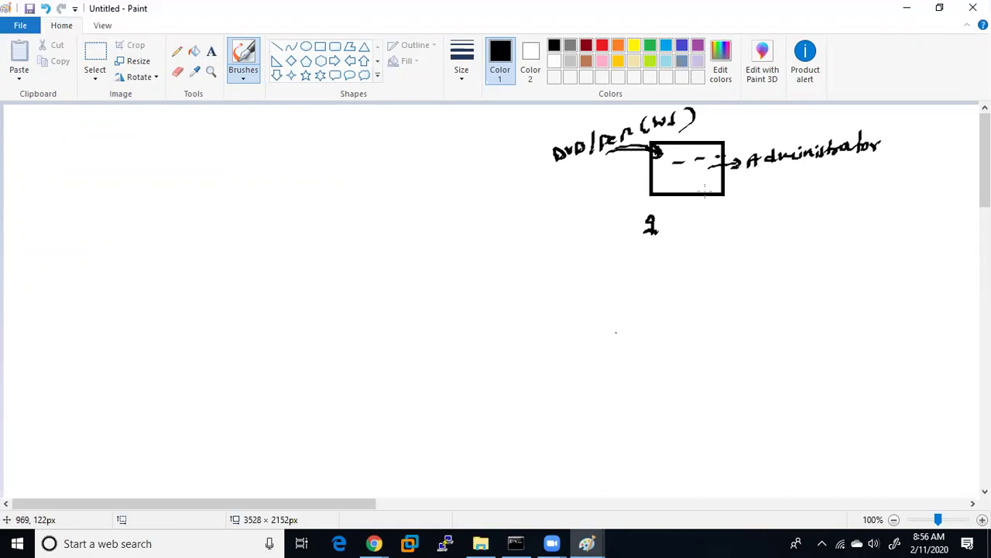
pyautogui.moveTo(784, 174)
pyautogui.mouseDown()
pyautogui.moveTo(849, 161)
pyautogui.moveTo(858, 171)
pyautogui.mouseUp()
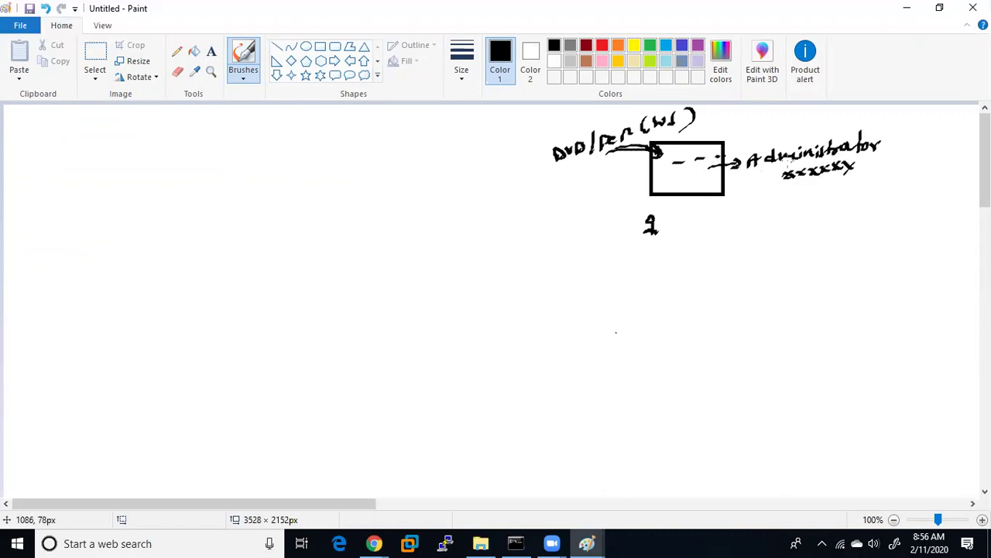
# - Add curved arrows, an 'RDP' cloud, an 'ECL' arrow underlining 'xxxxxx', and a line to 'Download'
pyautogui.moveTo(660, 216); pyautogui.dragTo(683, 193)
pyautogui.moveTo(839, 237)
pyautogui.mouseDown()
pyautogui.moveTo(773, 195)
pyautogui.moveTo(804, 229)
pyautogui.moveTo(816, 214)
pyautogui.moveTo(821, 240)
pyautogui.moveTo(857, 261)
pyautogui.mouseUp()
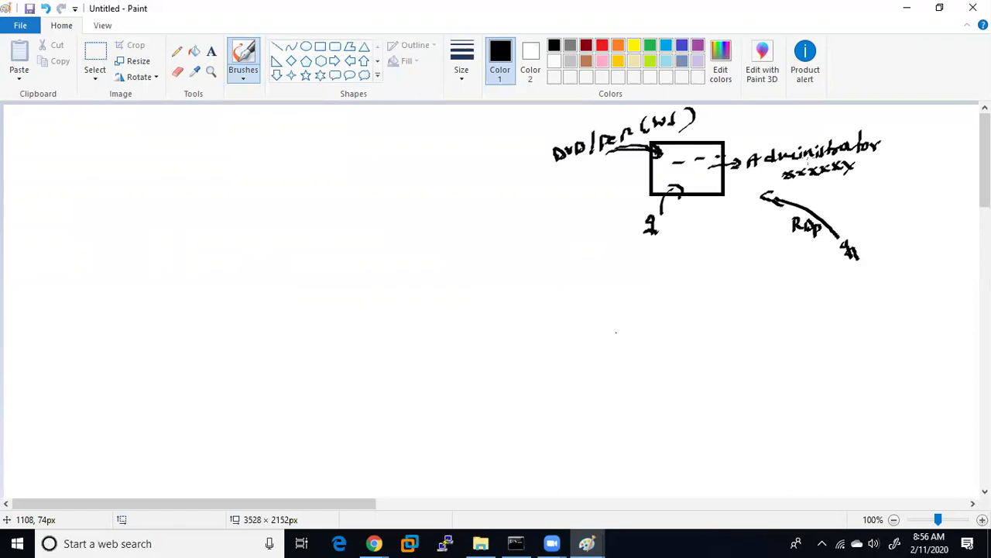
pyautogui.moveTo(660, 226)
pyautogui.mouseDown()
pyautogui.moveTo(670, 184)
pyautogui.moveTo(682, 190)
pyautogui.mouseUp()
pyautogui.moveTo(832, 214)
pyautogui.mouseDown()
pyautogui.moveTo(811, 223)
pyautogui.moveTo(839, 211)
pyautogui.moveTo(821, 200)
pyautogui.mouseUp()
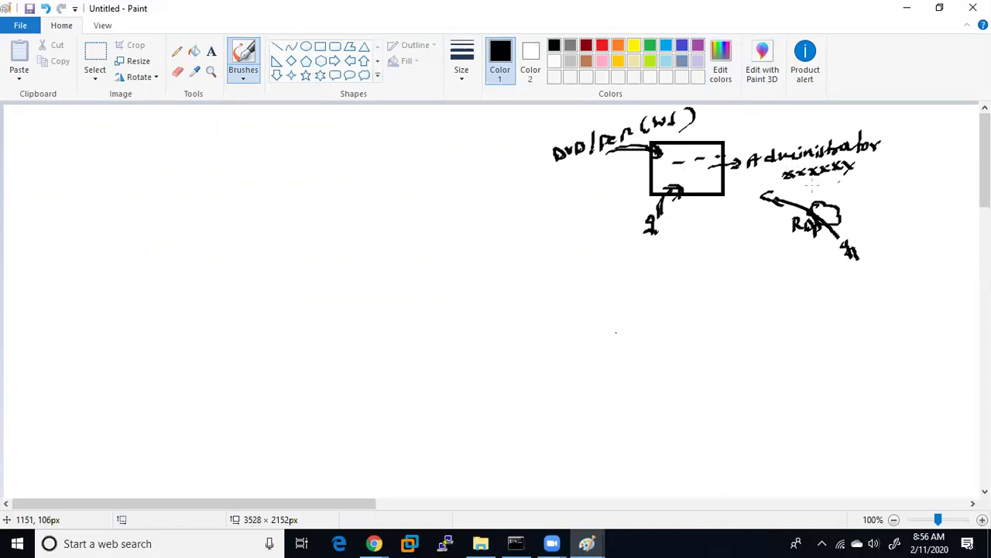
pyautogui.moveTo(792, 184)
pyautogui.mouseDown()
pyautogui.moveTo(868, 167)
pyautogui.moveTo(935, 172)
pyautogui.mouseUp()
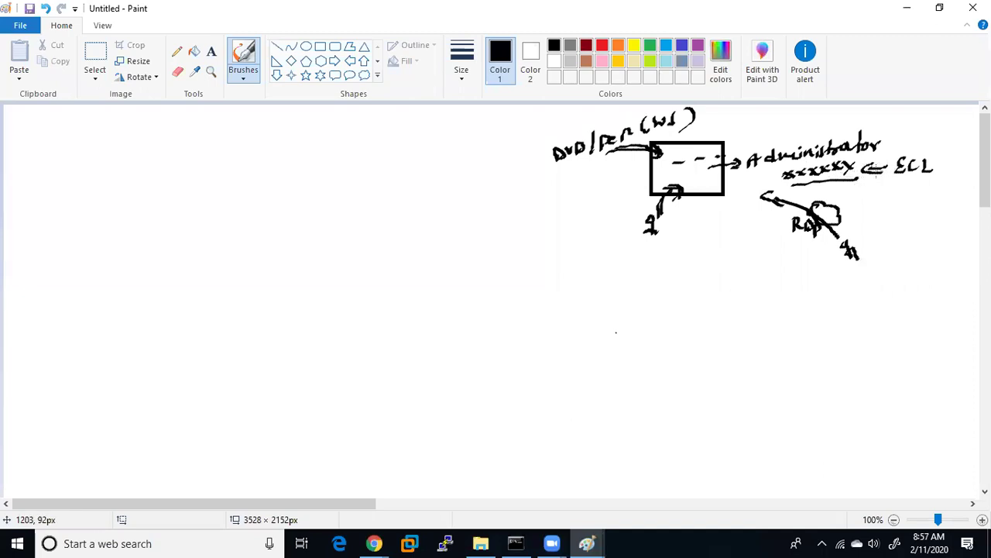
pyautogui.moveTo(813, 177)
pyautogui.mouseDown()
pyautogui.moveTo(771, 288)
pyautogui.moveTo(787, 290)
pyautogui.moveTo(789, 304)
pyautogui.moveTo(864, 301)
pyautogui.moveTo(880, 284)
pyautogui.mouseUp()
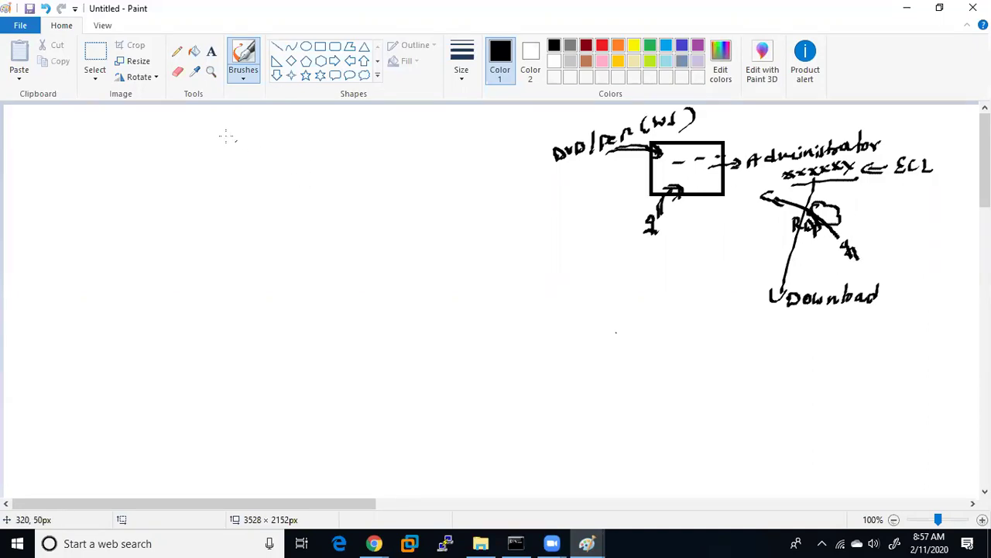
# - Write an underlined 'Key pair (ms-web)' note listing 'Public key - e' and 'Private key - d'
pyautogui.moveTo(201, 139)
pyautogui.mouseDown()
pyautogui.moveTo(285, 137)
pyautogui.moveTo(306, 127)
pyautogui.mouseUp()
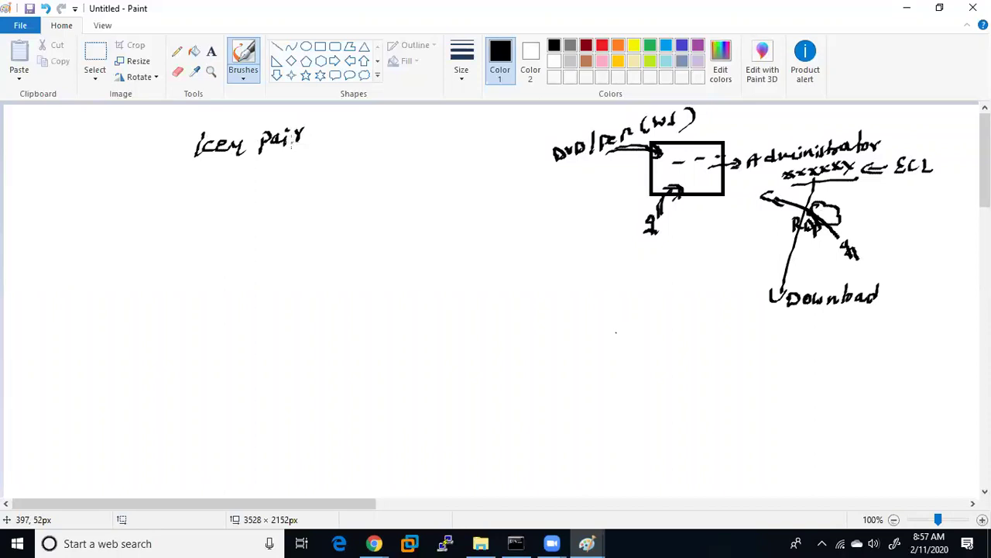
pyautogui.moveTo(199, 161)
pyautogui.mouseDown()
pyautogui.moveTo(303, 154)
pyautogui.moveTo(339, 127)
pyautogui.moveTo(404, 125)
pyautogui.moveTo(426, 108)
pyautogui.moveTo(424, 137)
pyautogui.mouseUp()
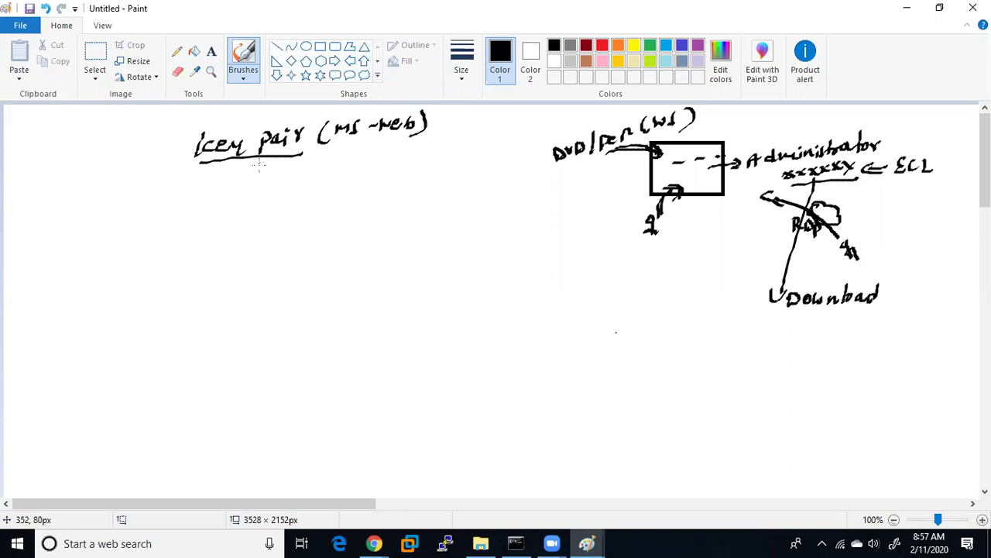
pyautogui.moveTo(233, 181)
pyautogui.mouseDown()
pyautogui.moveTo(271, 169)
pyautogui.moveTo(271, 186)
pyautogui.moveTo(310, 168)
pyautogui.moveTo(333, 178)
pyautogui.moveTo(377, 167)
pyautogui.moveTo(394, 178)
pyautogui.mouseUp()
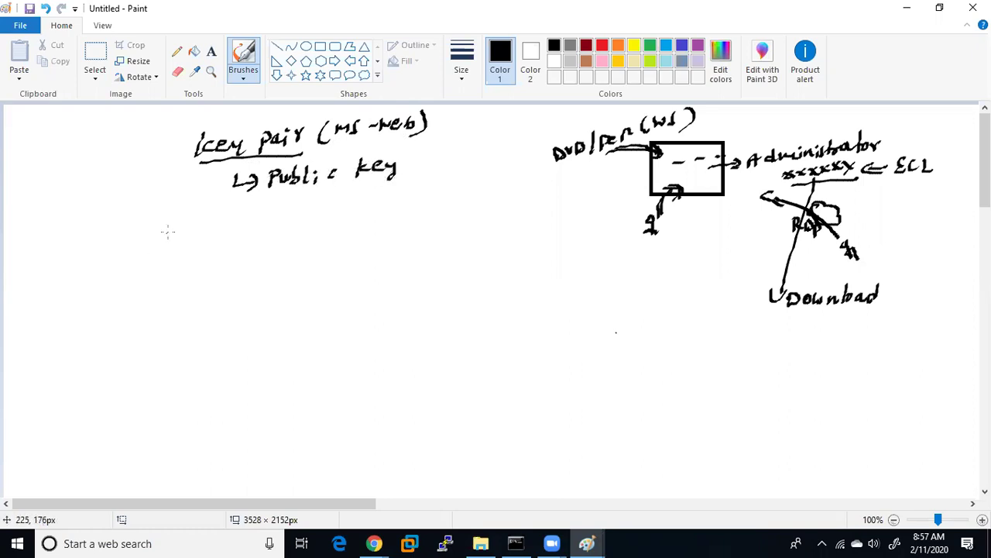
pyautogui.moveTo(248, 211)
pyautogui.mouseDown()
pyautogui.moveTo(271, 220)
pyautogui.moveTo(297, 203)
pyautogui.moveTo(368, 190)
pyautogui.moveTo(383, 205)
pyautogui.moveTo(402, 197)
pyautogui.moveTo(405, 170)
pyautogui.moveTo(439, 168)
pyautogui.mouseUp()
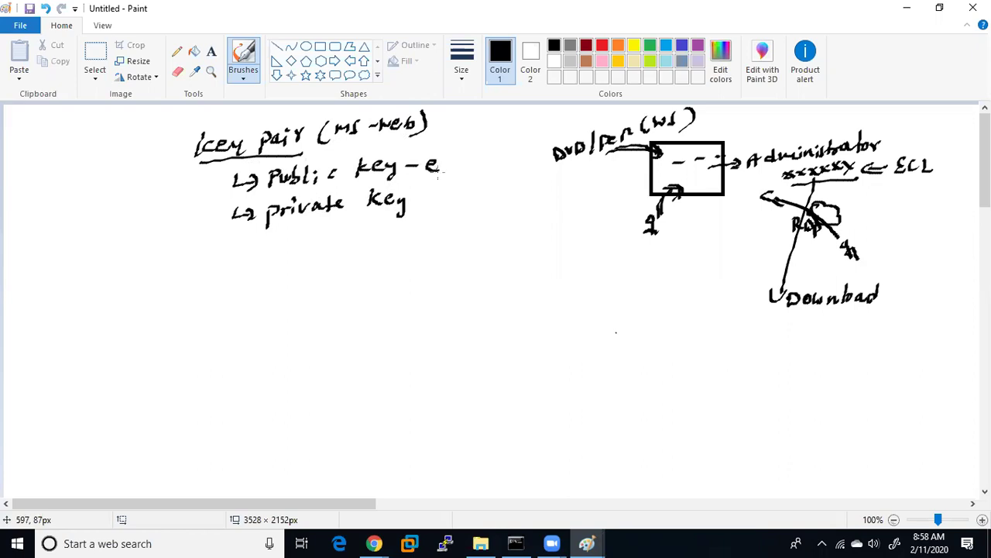
pyautogui.moveTo(418, 200); pyautogui.dragTo(441, 195)
pyautogui.moveTo(374, 543)
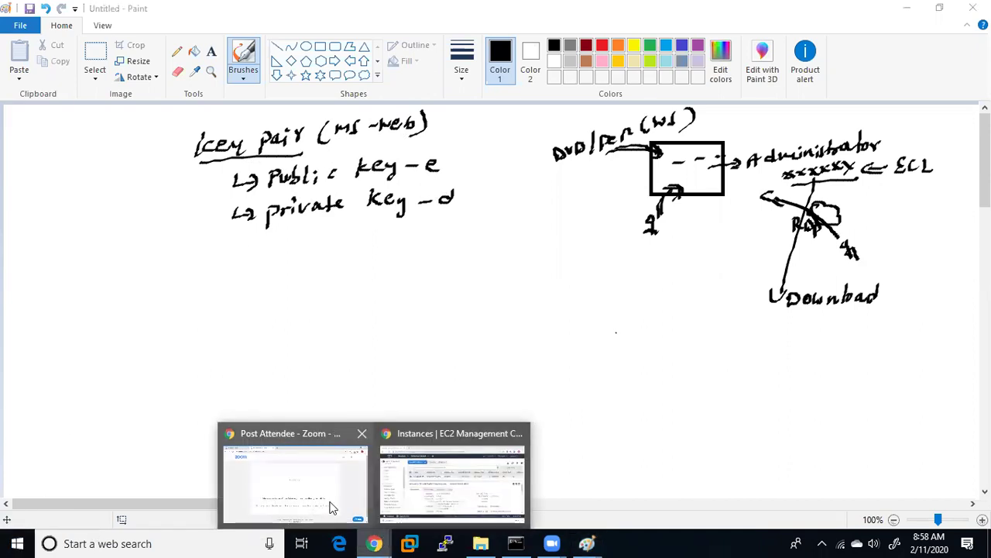
pyautogui.click(420, 482)
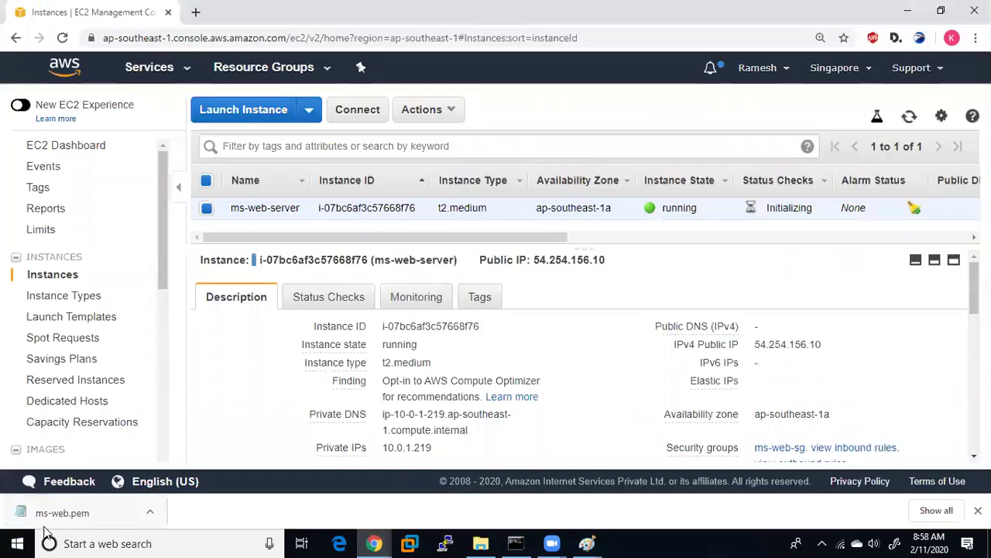
pyautogui.click(85, 514)
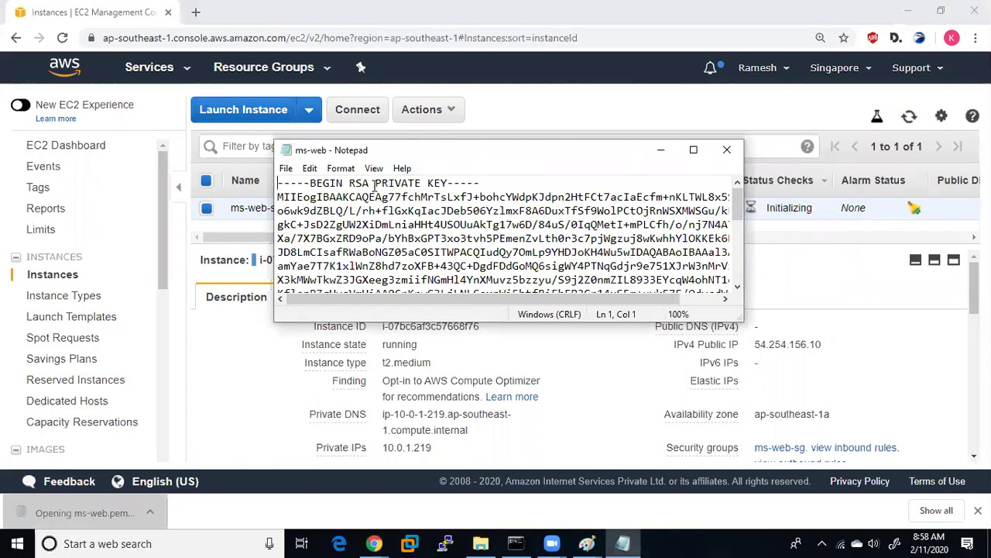
pyautogui.click(660, 155)
pyautogui.click(908, 11)
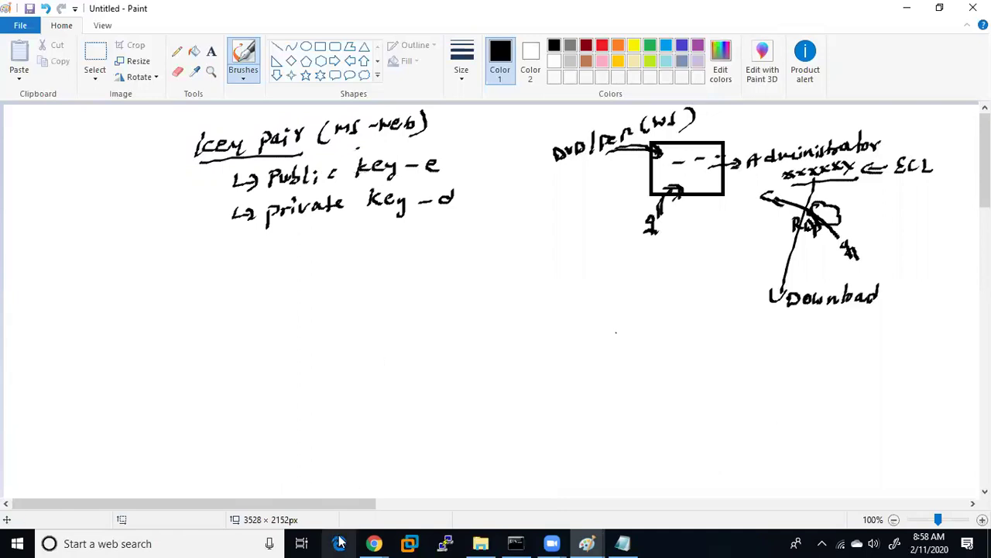
# - View the ms-key details in the EC2 Key Pairs list of 9 pairs, then return to Paint
pyautogui.moveTo(374, 543)
pyautogui.click(429, 467)
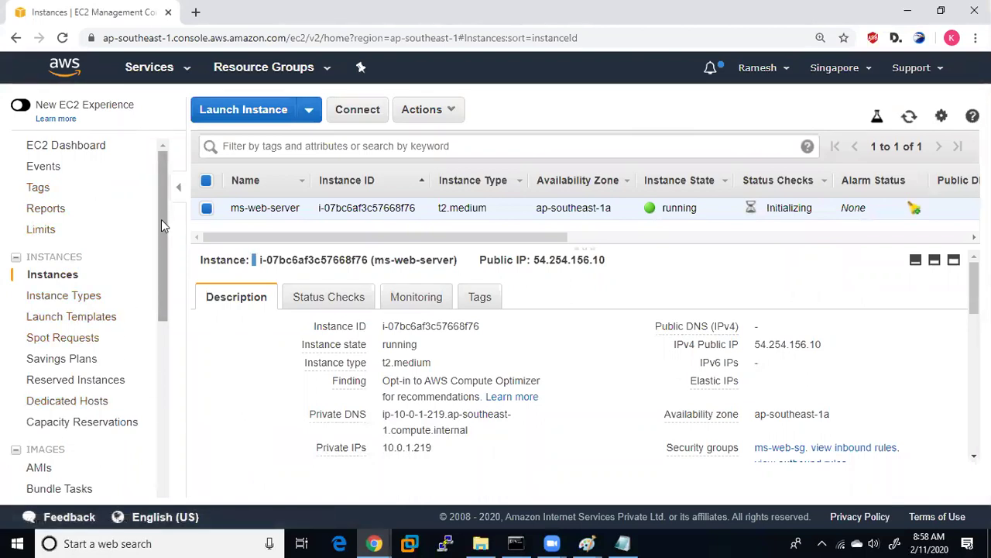
pyautogui.moveTo(159, 219); pyautogui.dragTo(186, 364)
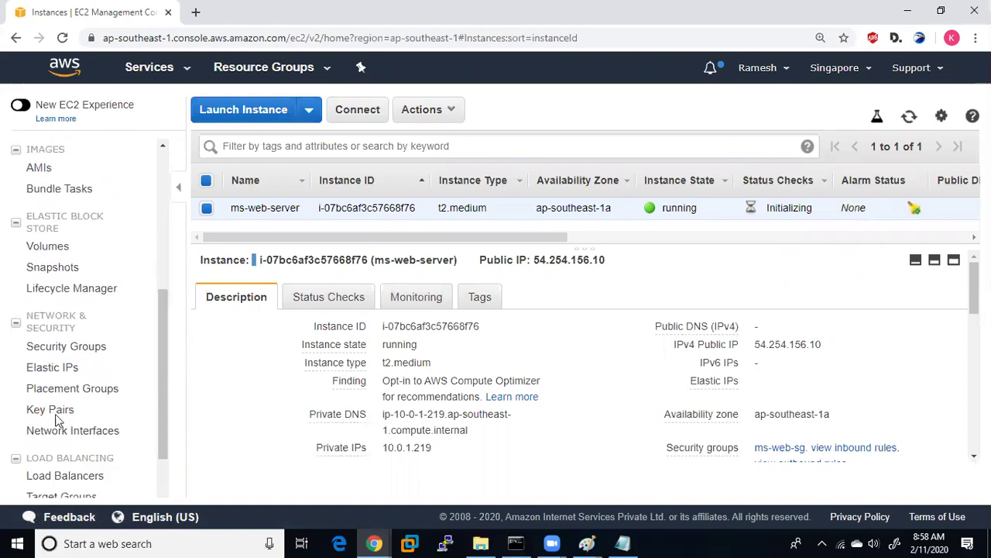
pyautogui.click(63, 415)
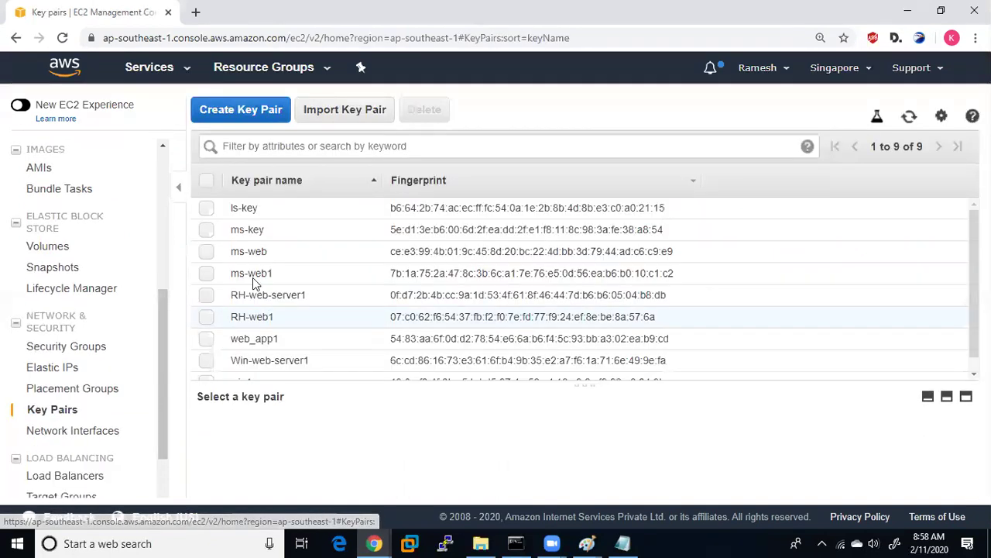
pyautogui.click(266, 236)
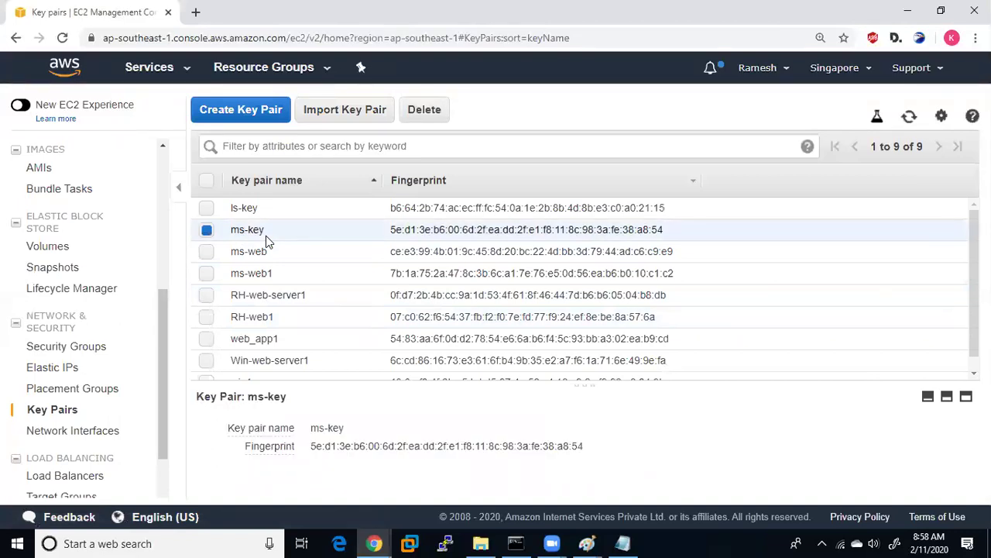
pyautogui.click(911, 12)
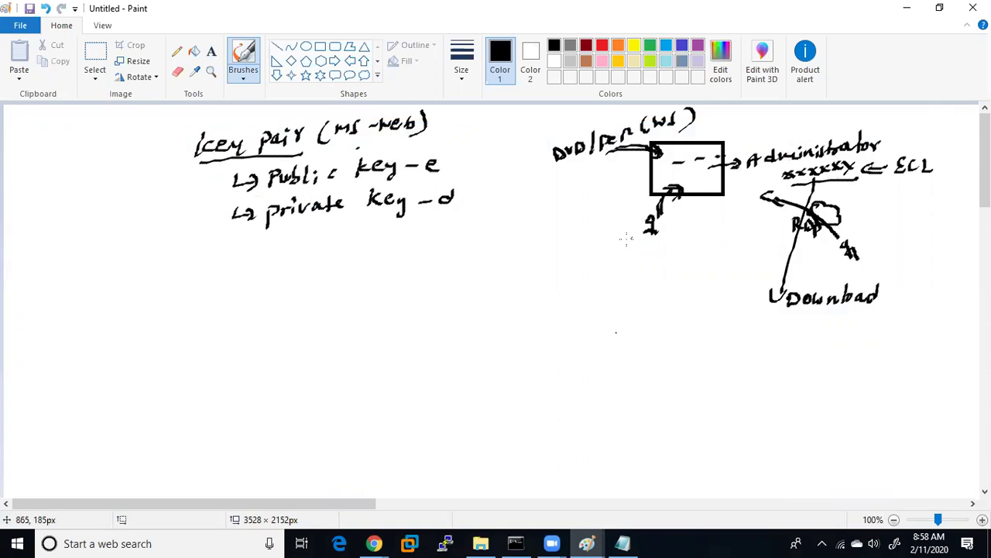
# - Check off the 'Public key - e' line and bring the EC2 Key Pairs page back
pyautogui.moveTo(443, 160)
pyautogui.mouseDown()
pyautogui.moveTo(474, 150)
pyautogui.moveTo(474, 189)
pyautogui.moveTo(479, 178)
pyautogui.mouseUp()
pyautogui.click(907, 8)
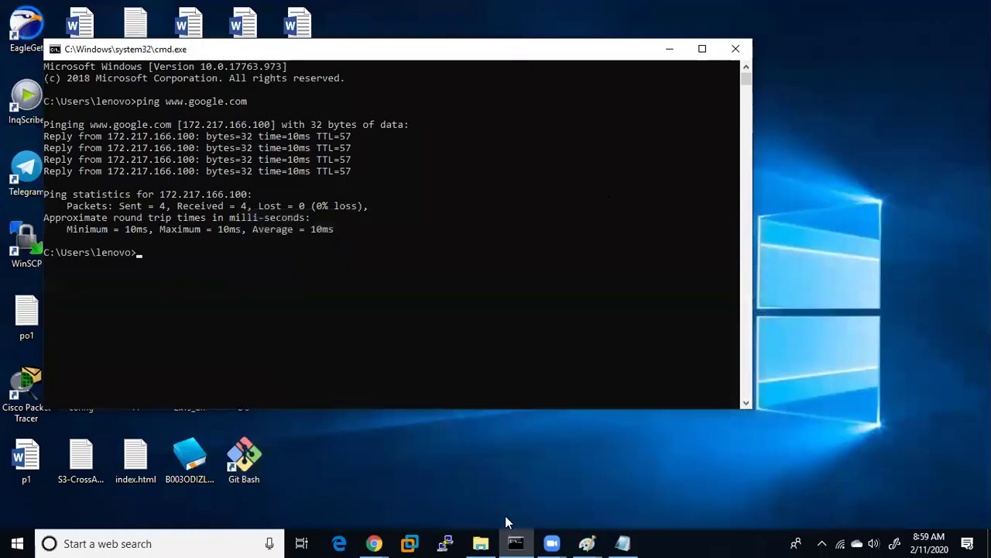
pyautogui.moveTo(374, 543)
pyautogui.click(454, 446)
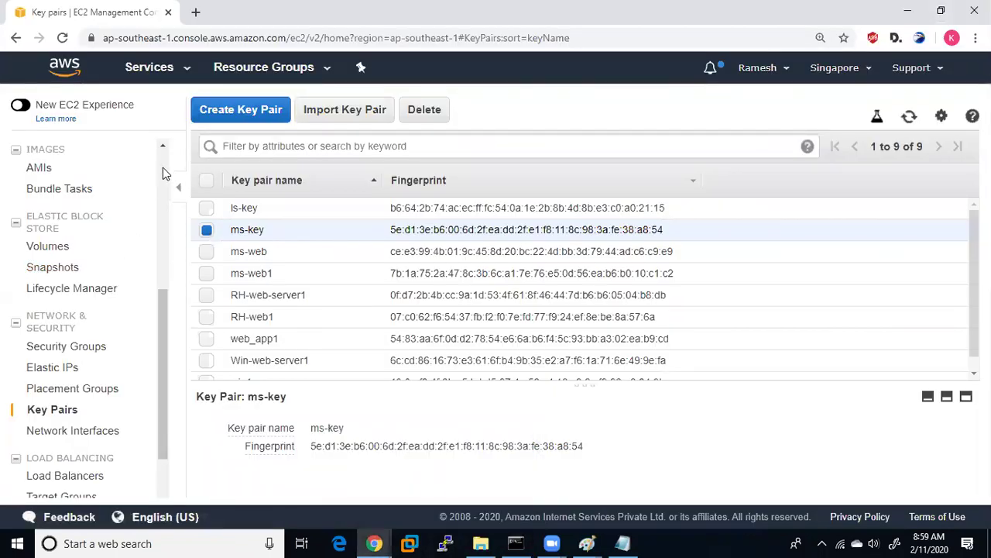
pyautogui.scroll(4, 162, 174)
# - Copy ms-web-server's public IP 54.254.156.10 from the Instances list
pyautogui.click(78, 271)
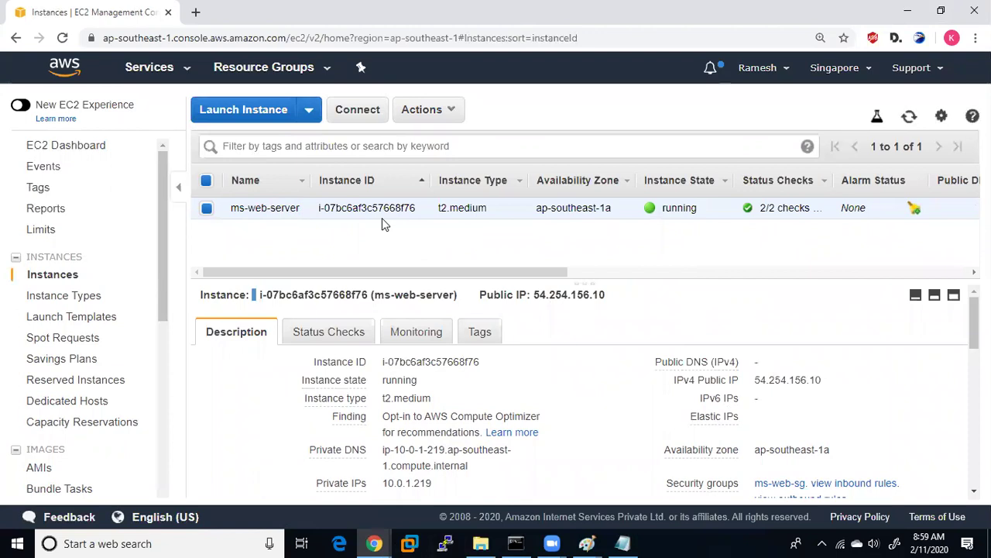
pyautogui.click(836, 382)
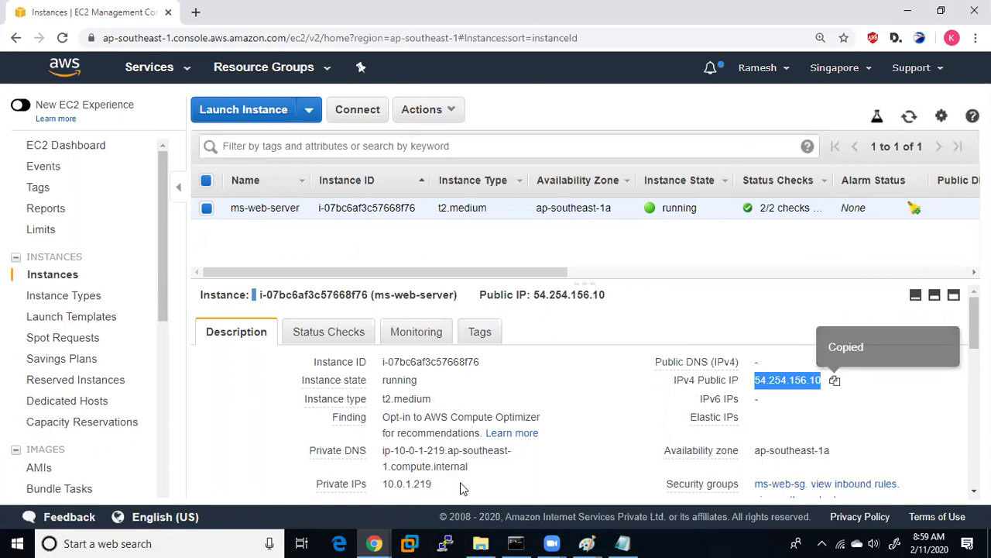
pyautogui.click(101, 543)
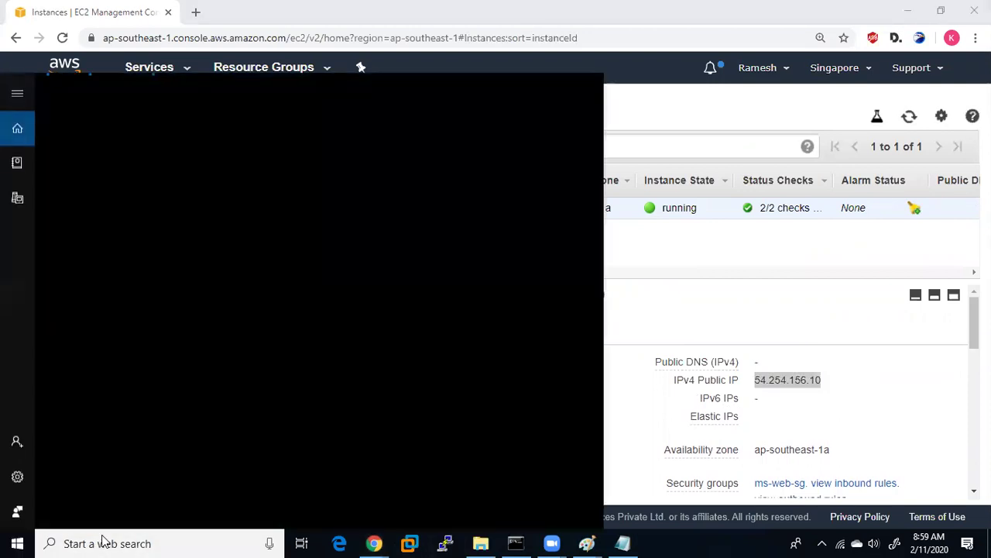
# - Connect Remote Desktop to 54.254.156.10 and enter administrator as the user name
pyautogui.write('remod')
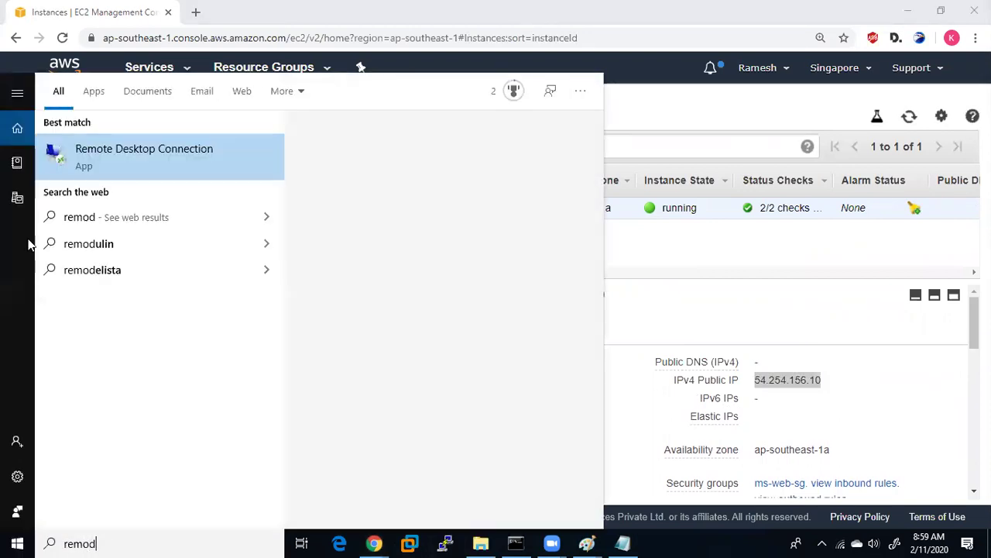
pyautogui.click(99, 157)
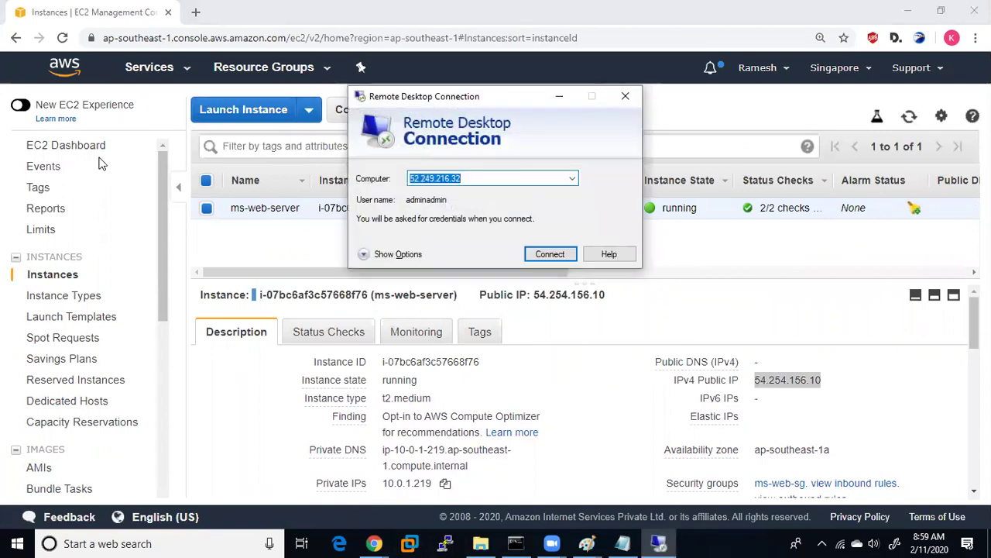
pyautogui.hotkey('ctrl', 'v')
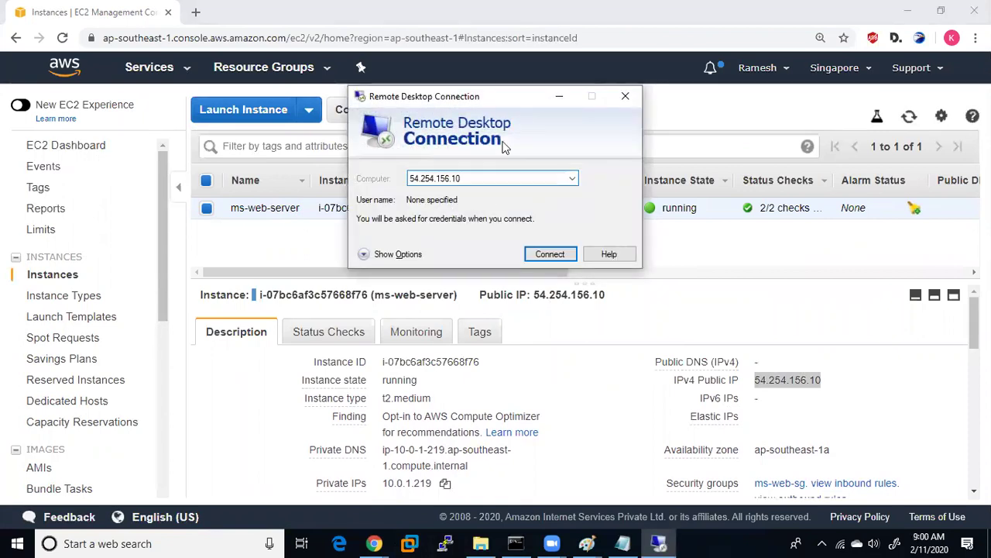
pyautogui.press('Return')
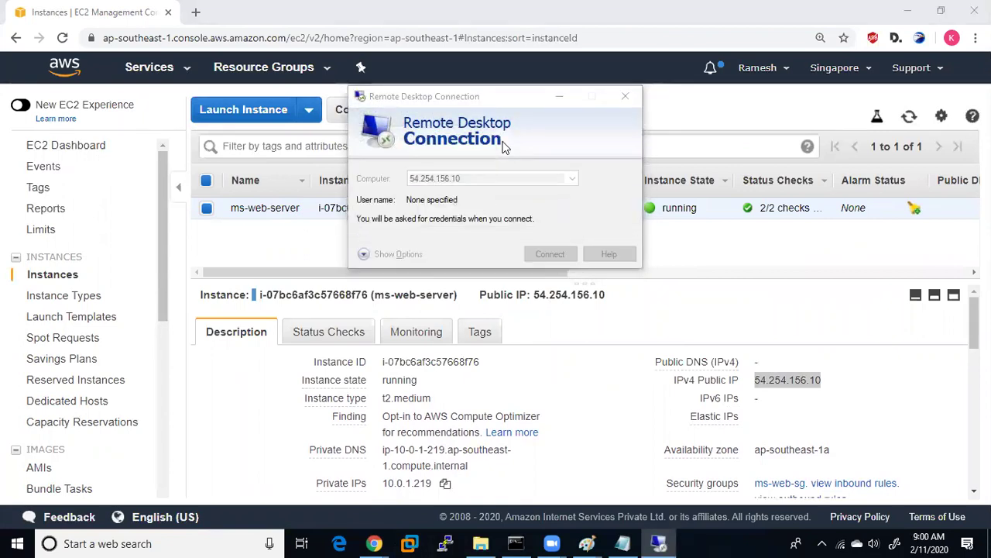
pyautogui.write('administrator')
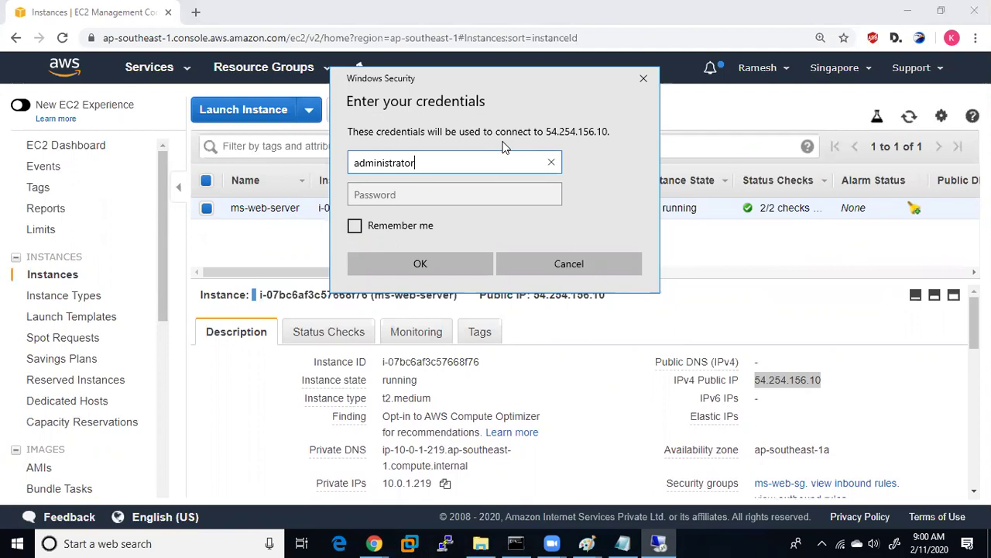
pyautogui.press('Tab')
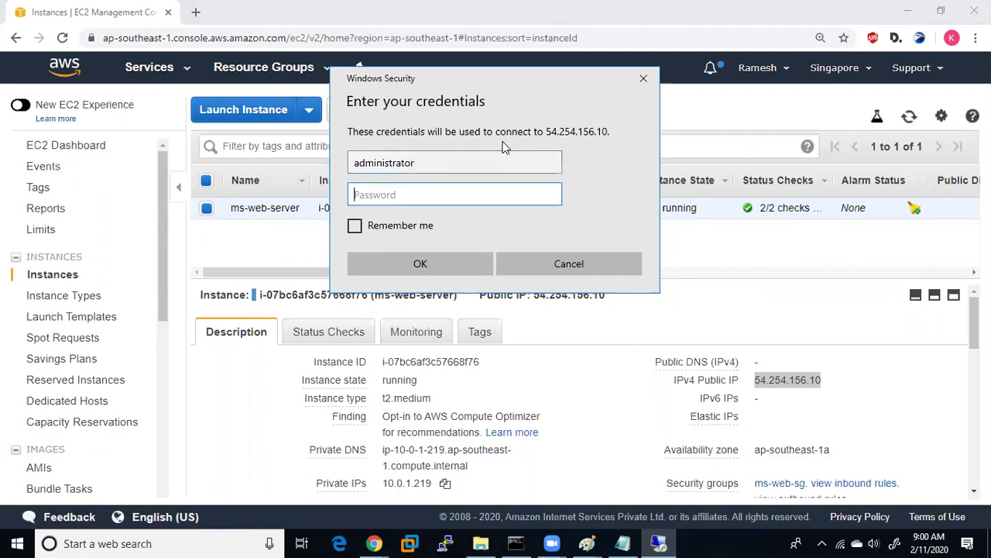
# - Start Get Windows Password for ms-web-server and pick the ms-web key file from Downloads
pyautogui.click(320, 8)
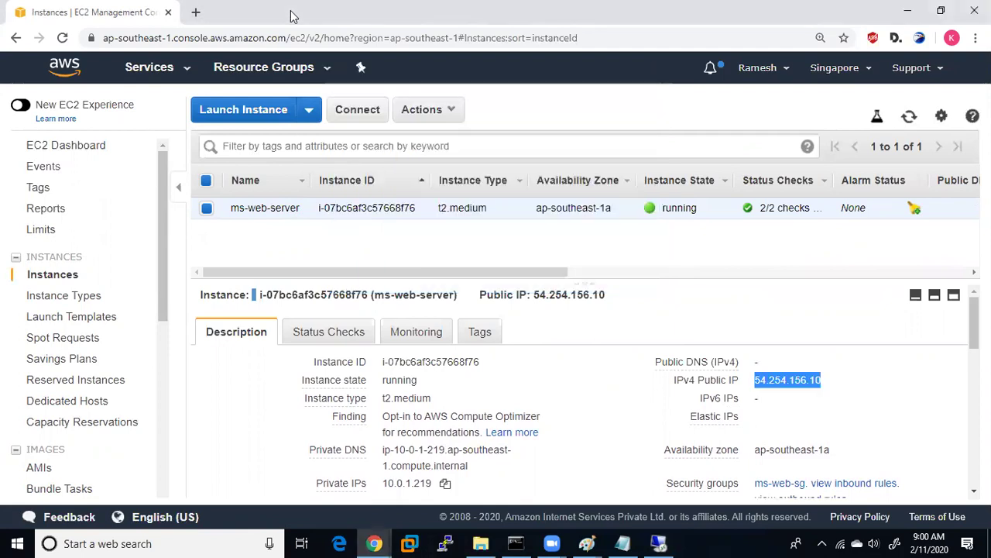
pyautogui.click(438, 111)
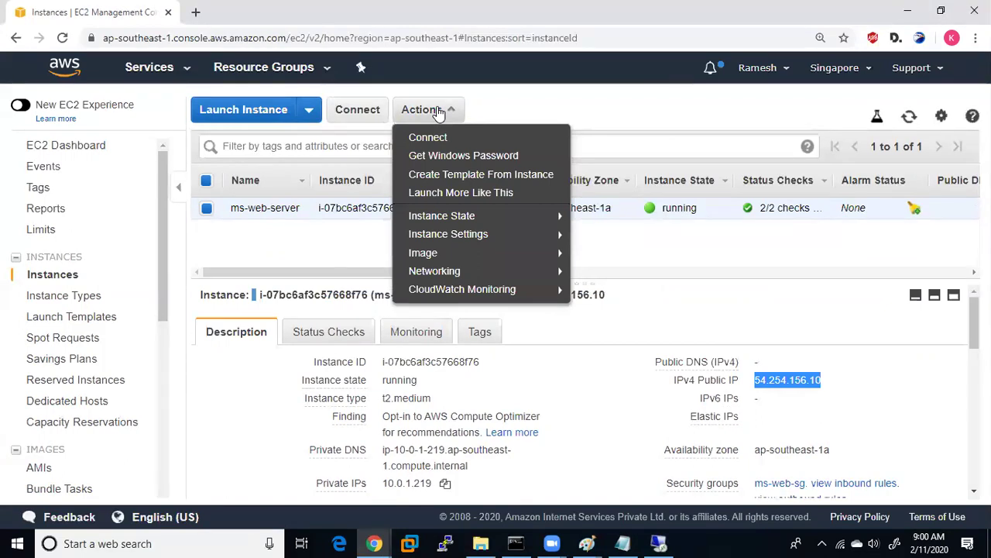
pyautogui.click(468, 156)
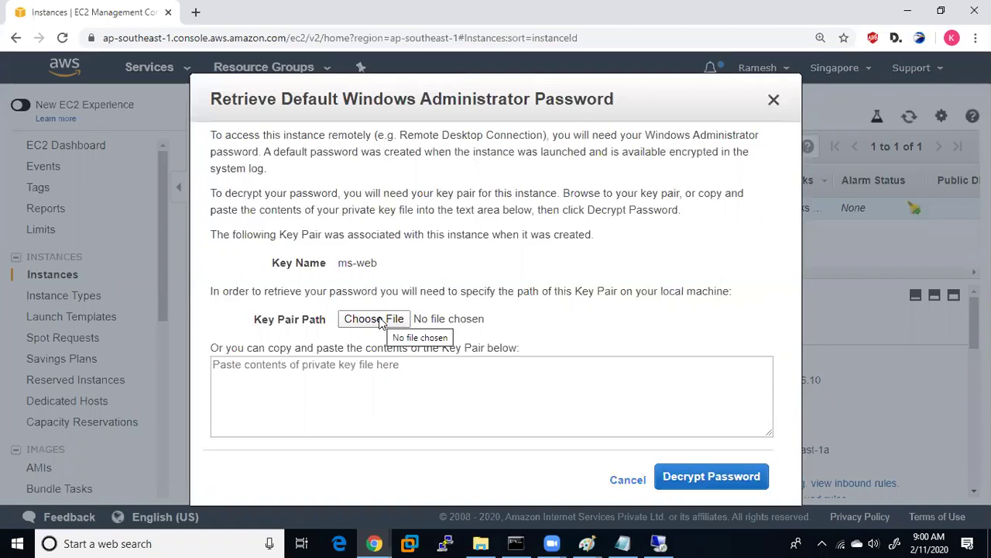
pyautogui.click(374, 319)
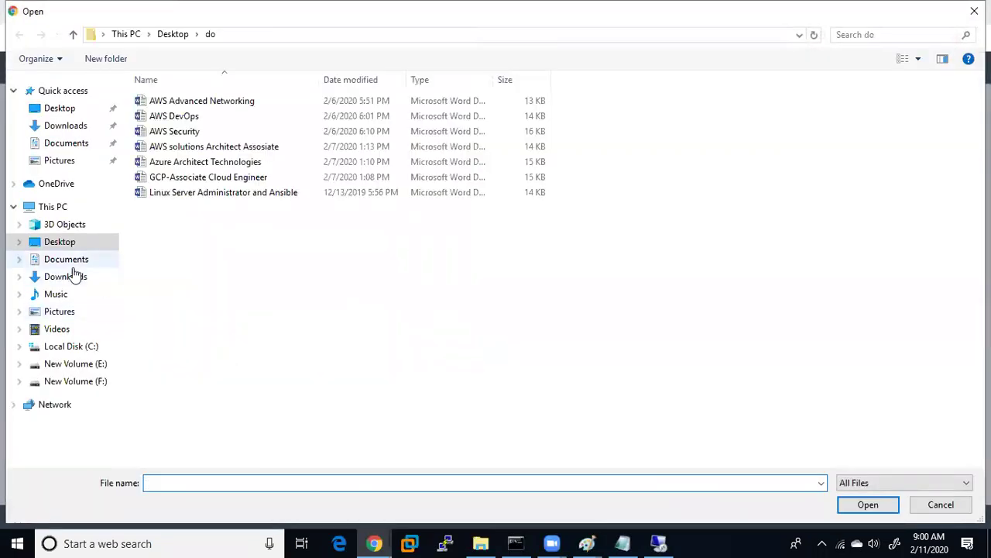
pyautogui.click(75, 275)
pyautogui.click(221, 266)
pyautogui.write('mkey1')
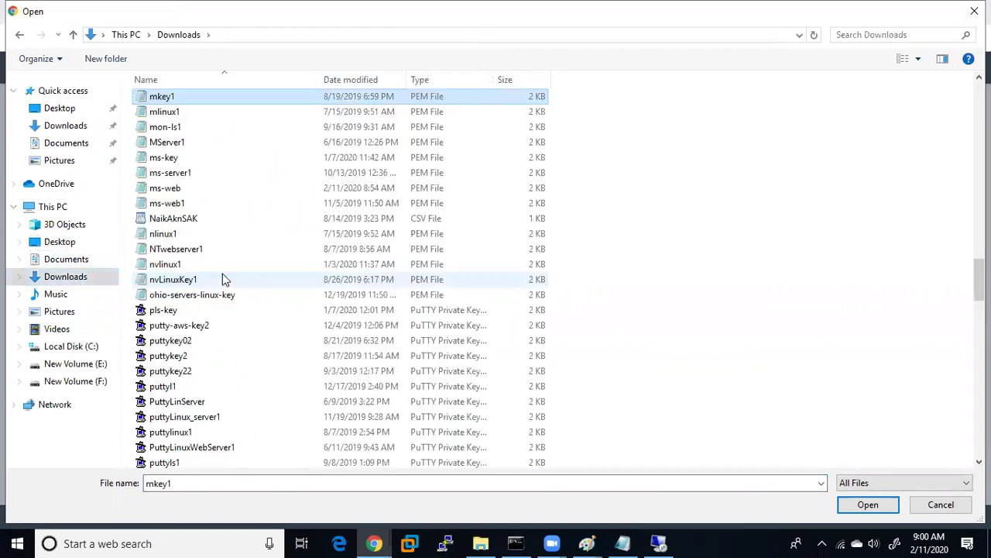
pyautogui.click(173, 193)
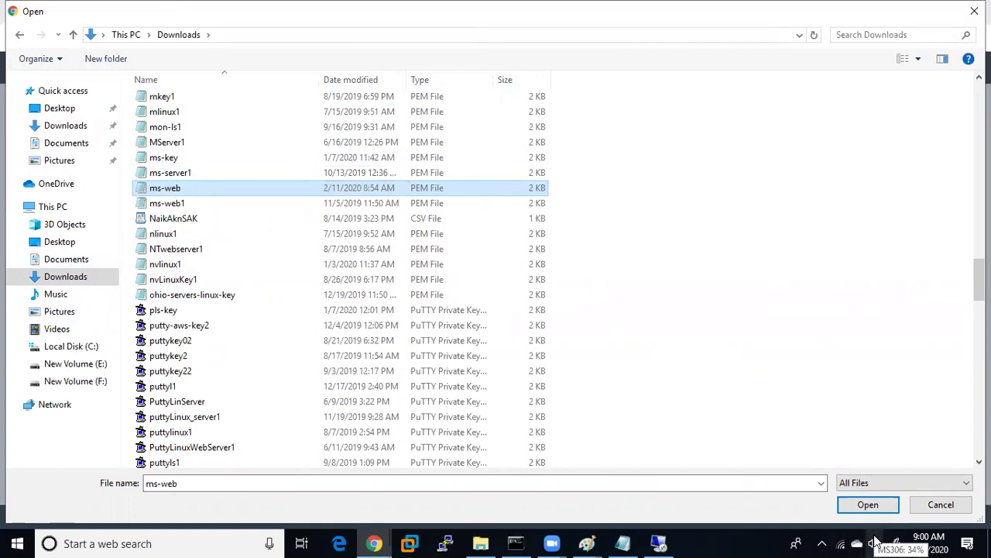
# - Decrypt the Administrator password with the ms-web key and copy it
pyautogui.click(862, 503)
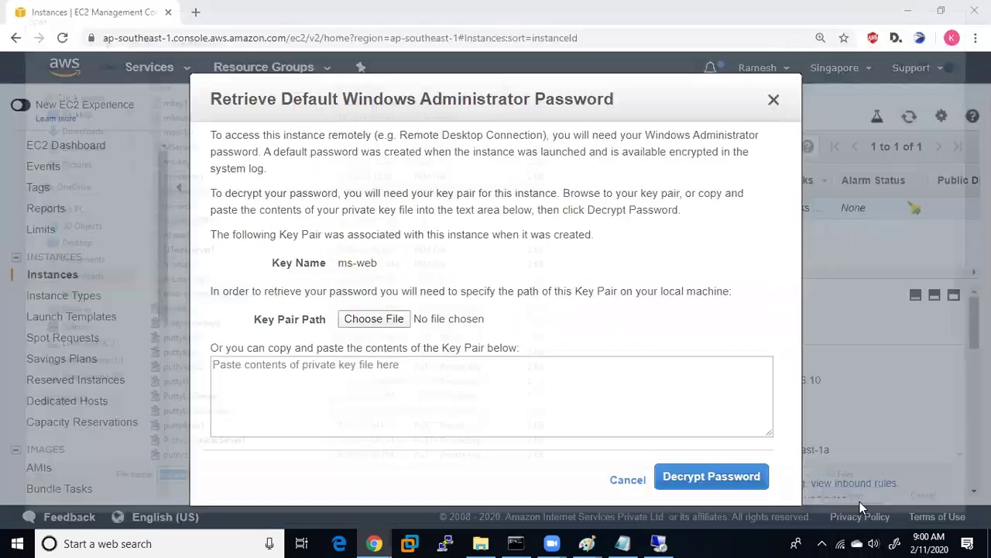
pyautogui.click(720, 484)
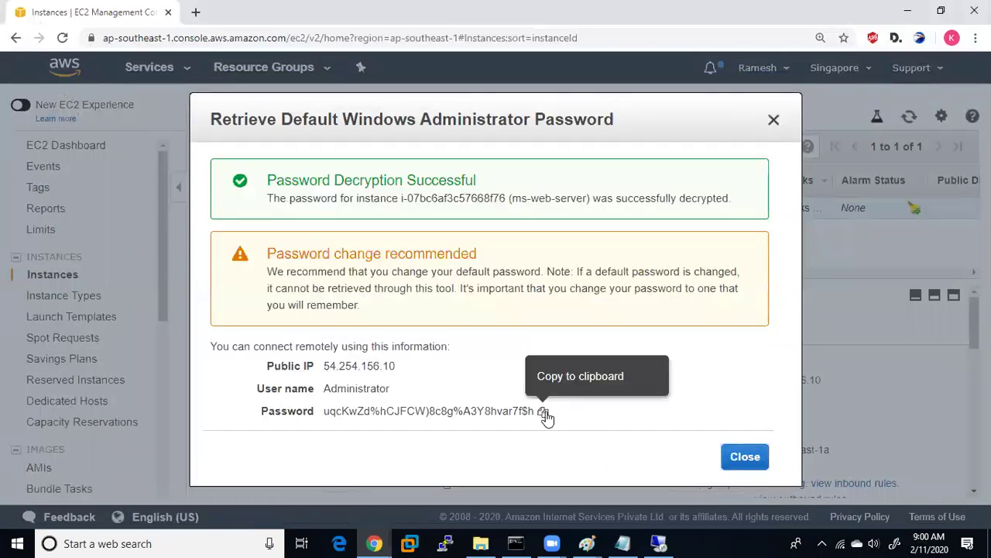
pyautogui.click(544, 411)
pyautogui.click(744, 456)
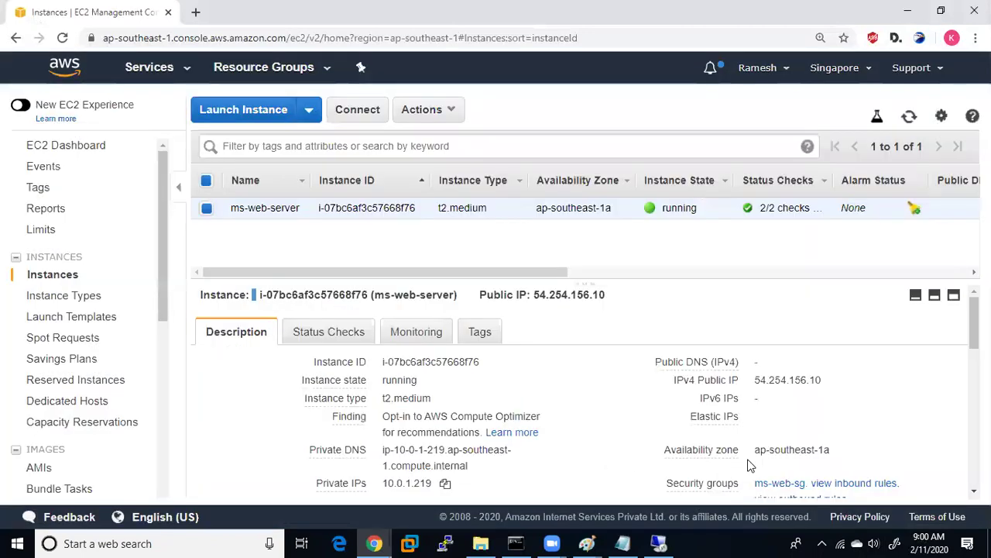
# - Sign in to Remote Desktop with the pasted Administrator password, accepting the certificate warning
pyautogui.click(660, 543)
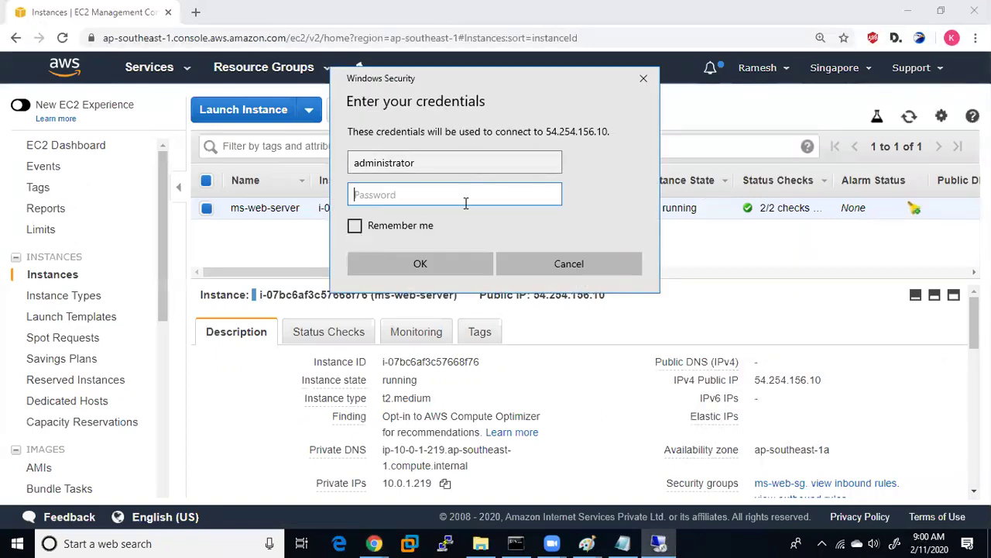
pyautogui.hotkey('ctrl', 'v')
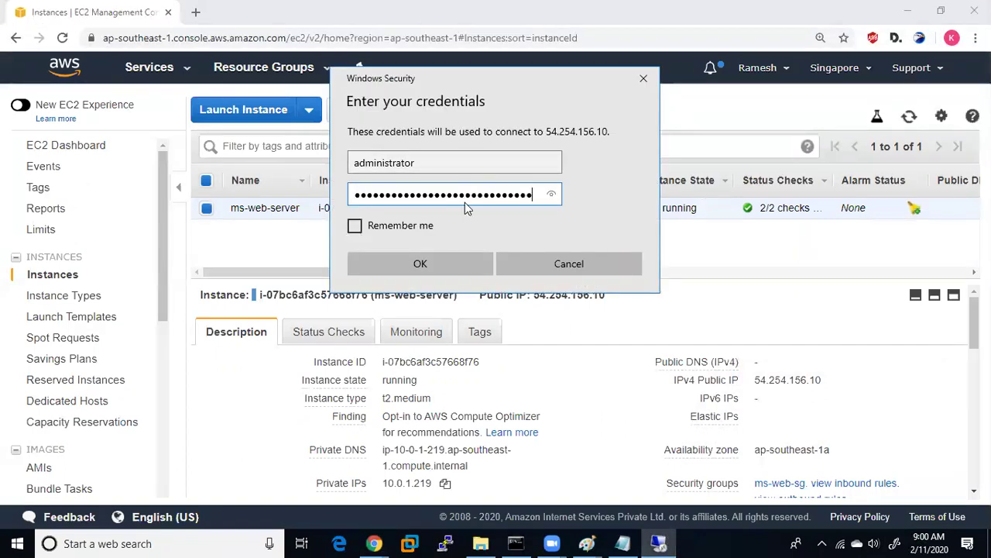
pyautogui.press('Return')
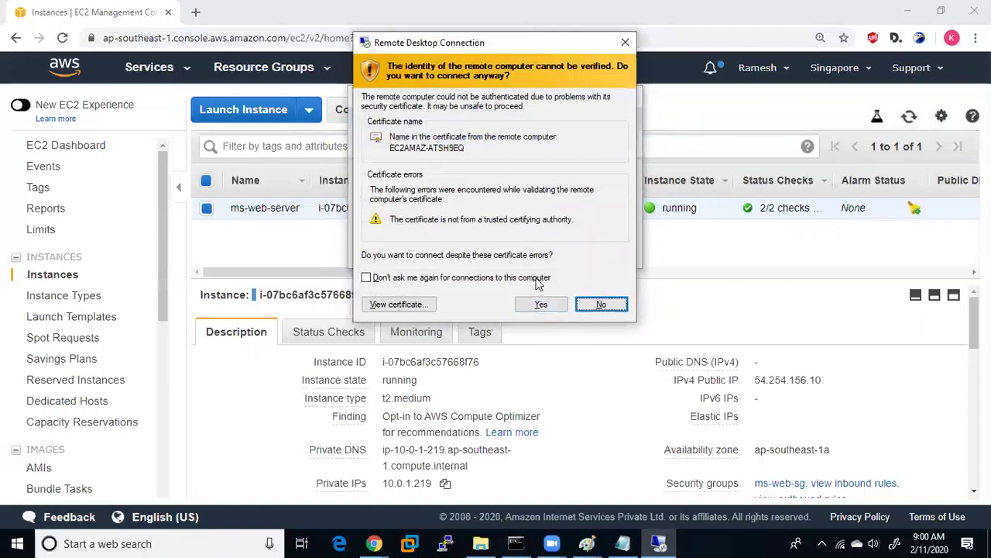
pyautogui.click(544, 306)
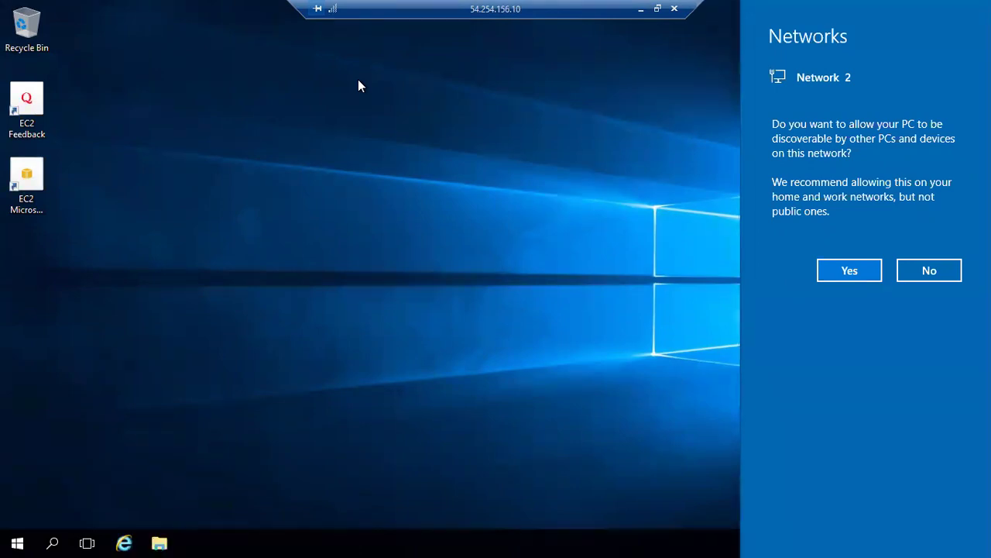
# - Dismiss the network prompt, review This PC's system properties, then restore the session to a window
pyautogui.click(172, 537)
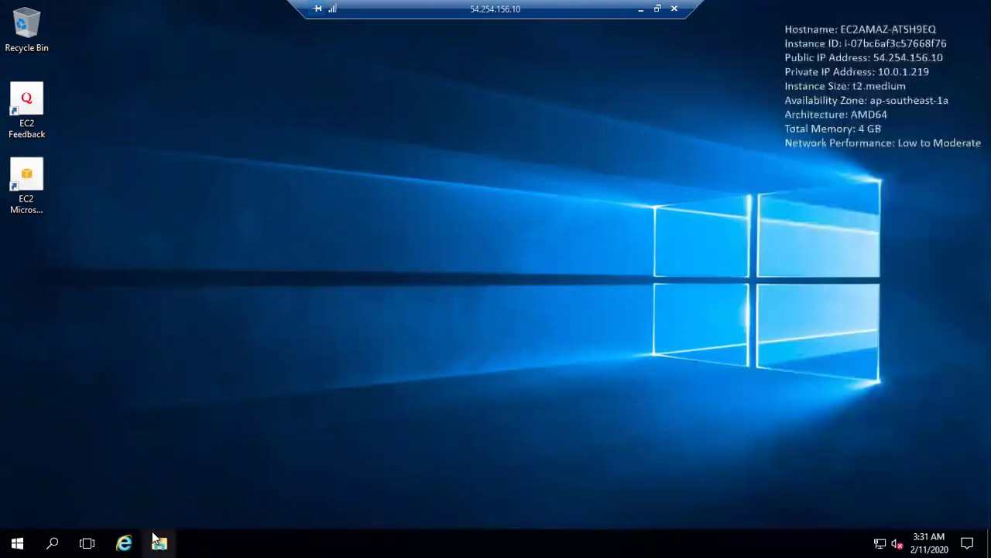
pyautogui.click(155, 539)
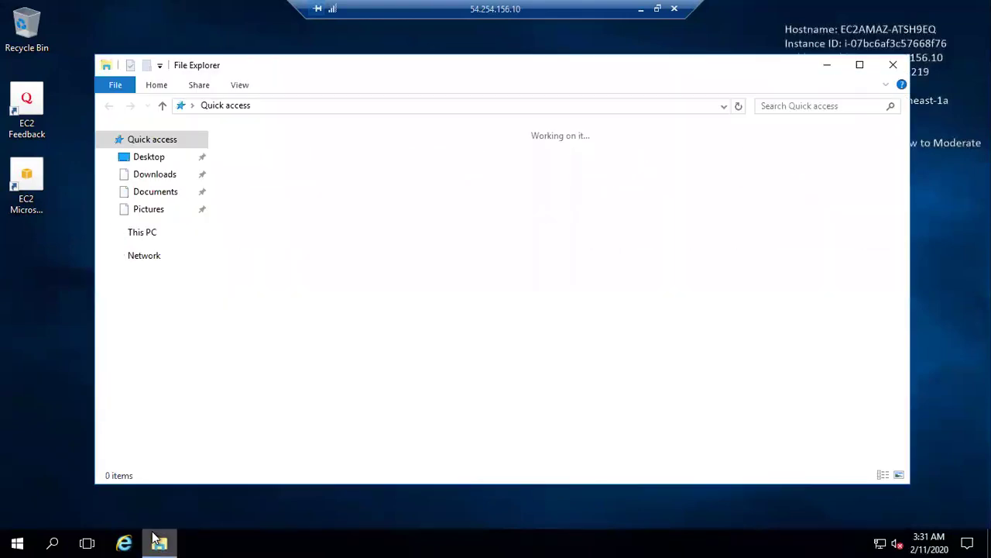
pyautogui.click(140, 239)
pyautogui.rightClick(139, 238)
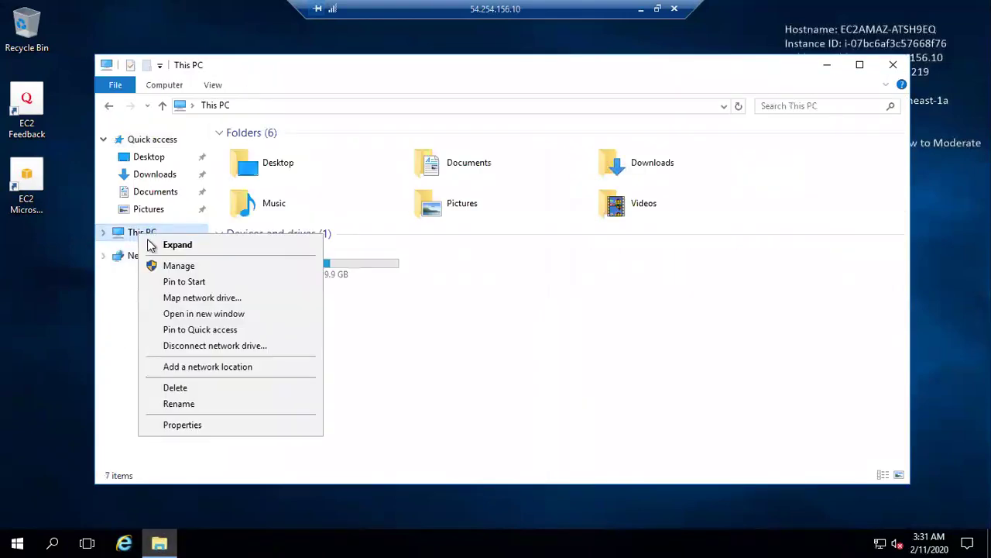
pyautogui.click(206, 429)
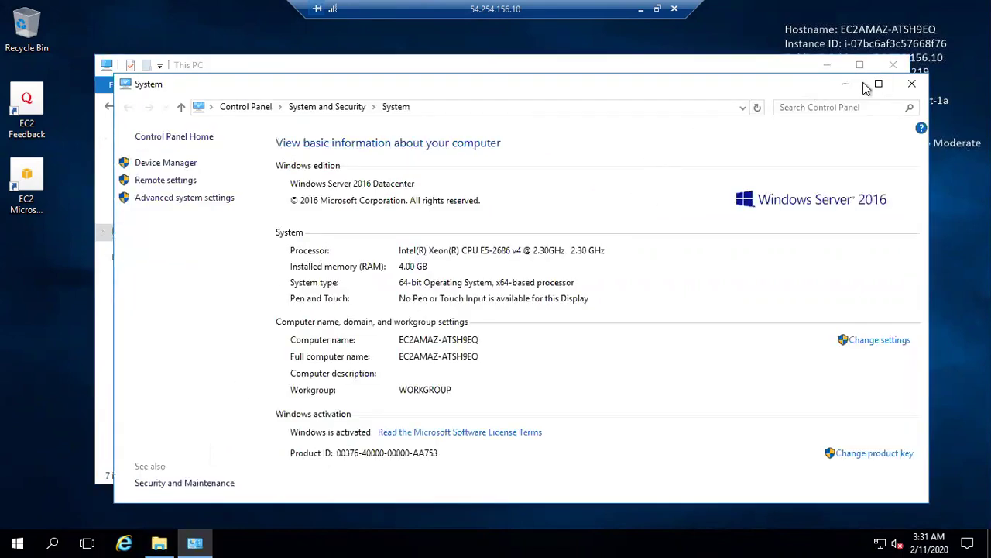
pyautogui.click(879, 85)
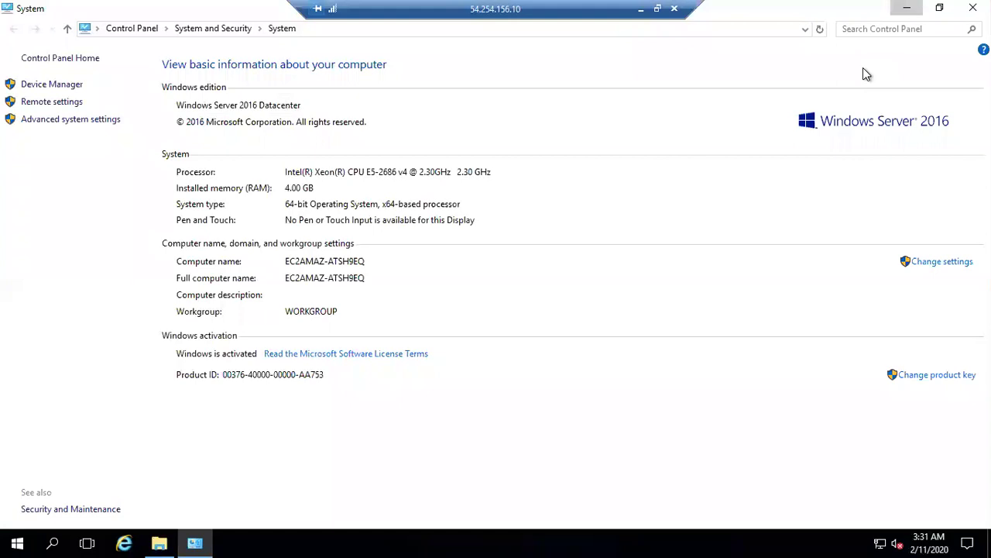
pyautogui.hotkey('alt', 'F4')
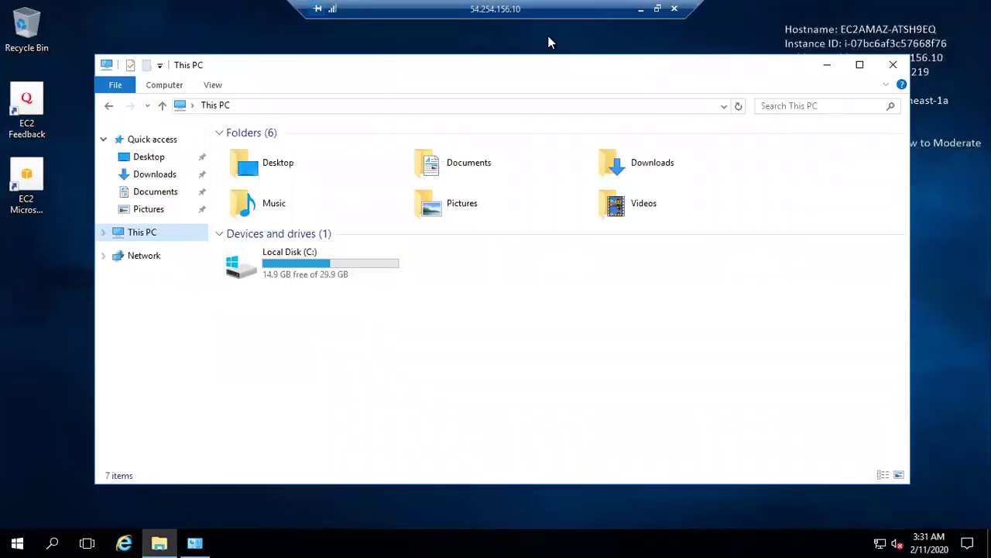
pyautogui.doubleClick(465, 8)
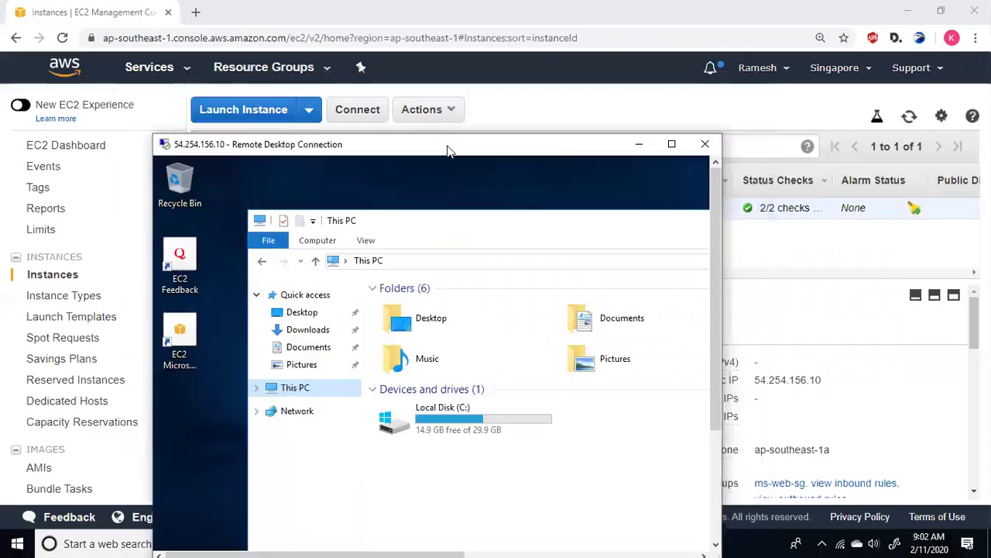
# - Launch a new instance from the Red Hat Enterprise Linux 8 image with t2.micro
pyautogui.click(639, 145)
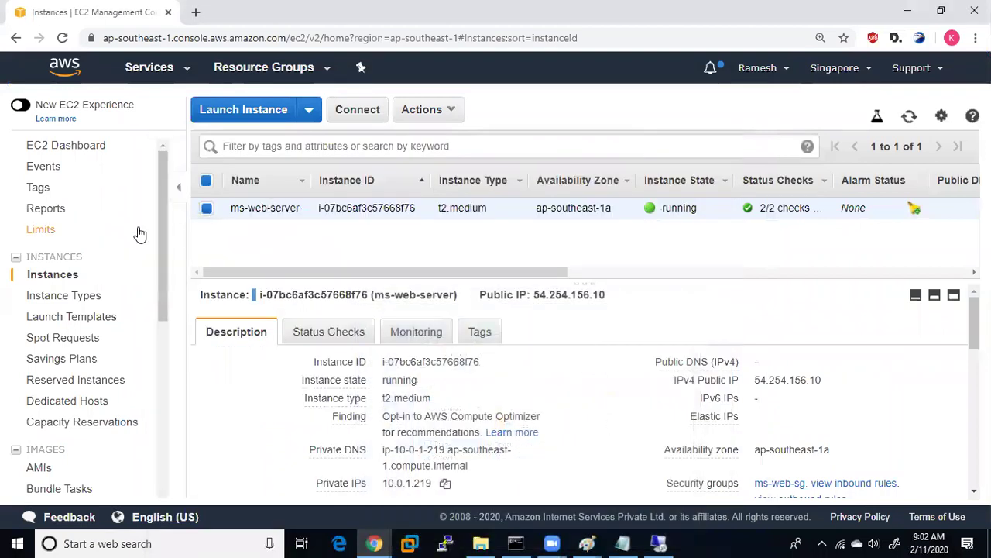
pyautogui.click(232, 114)
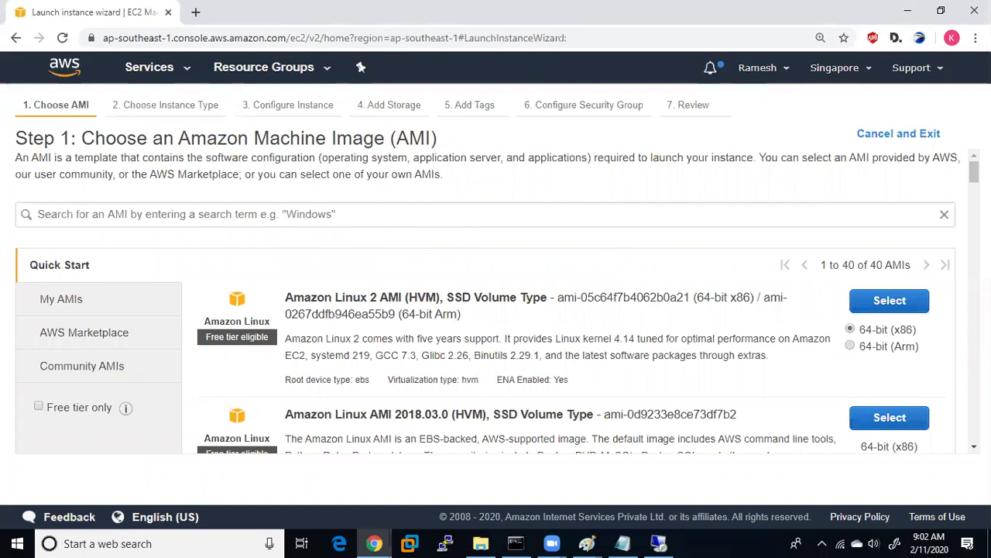
pyautogui.scroll(-3, 496, 310)
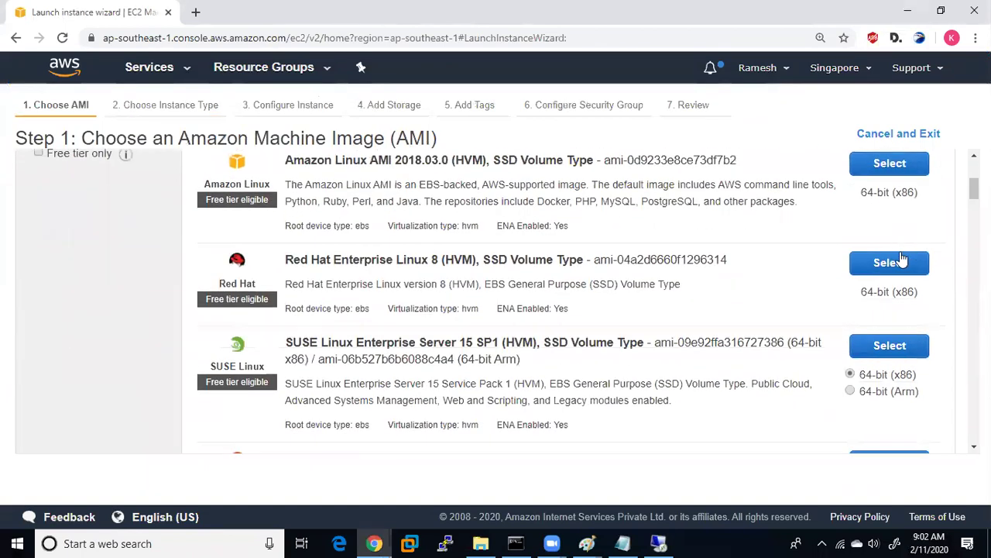
pyautogui.click(900, 261)
pyautogui.moveTo(120, 434)
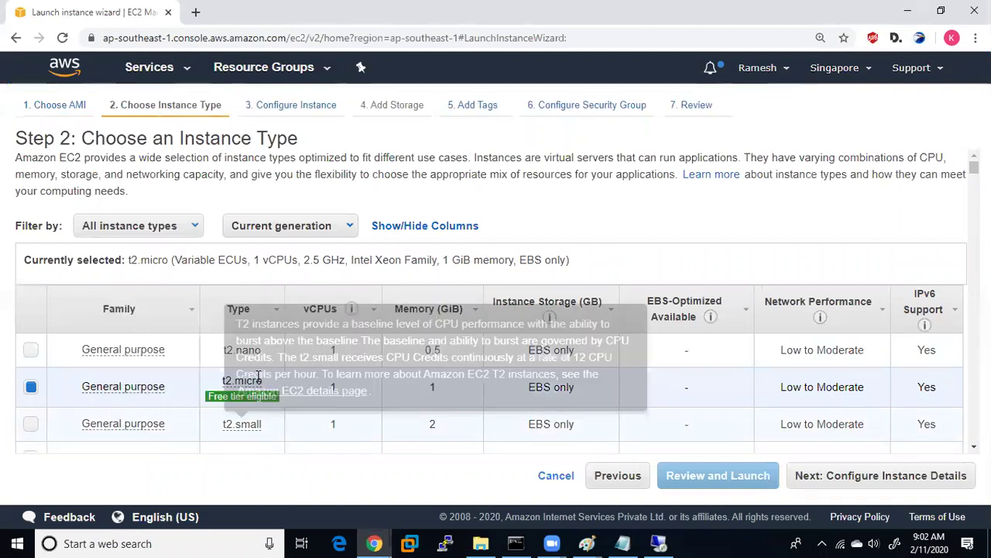
pyautogui.click(883, 475)
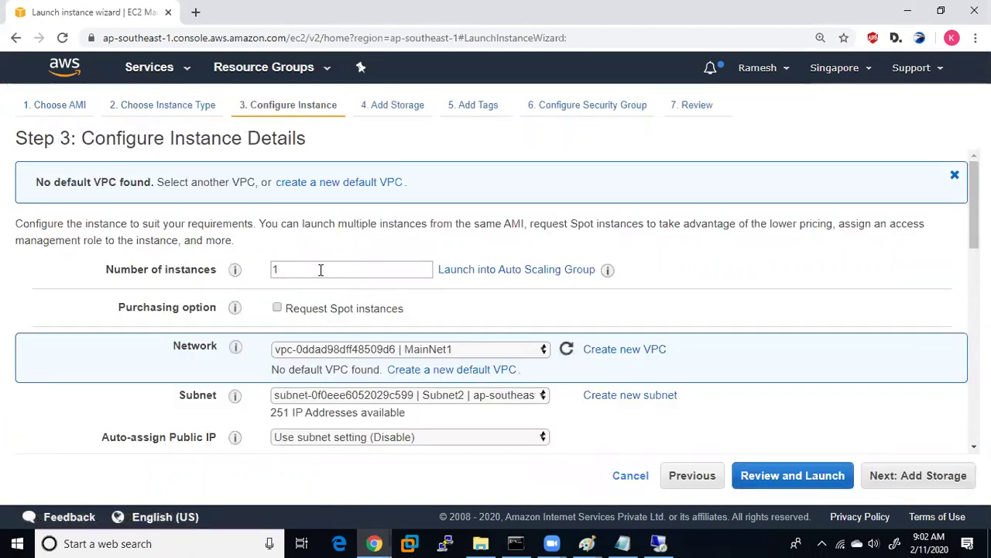
# - Place the Red Hat instance in Subnet2
pyautogui.click(467, 397)
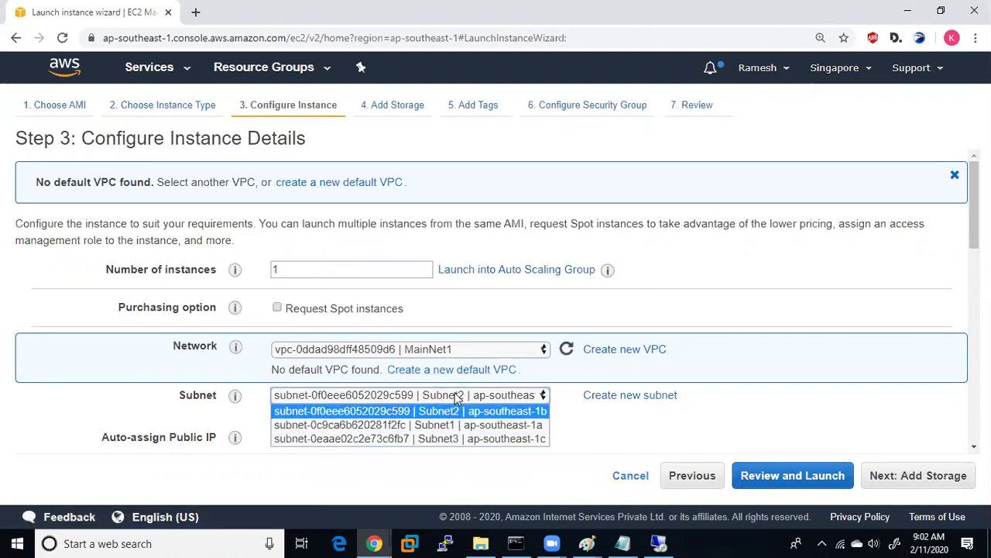
pyautogui.click(462, 411)
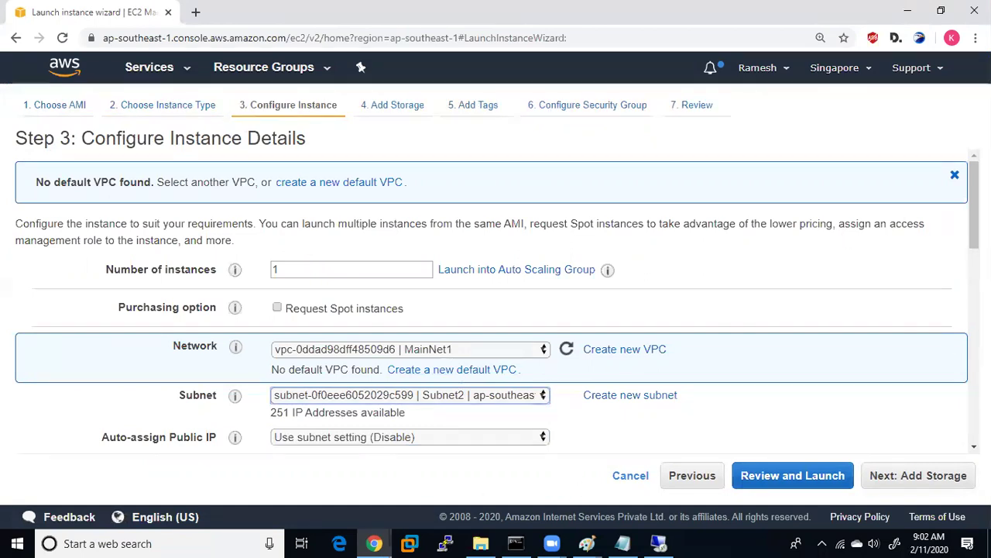
pyautogui.scroll(-8, 496, 302)
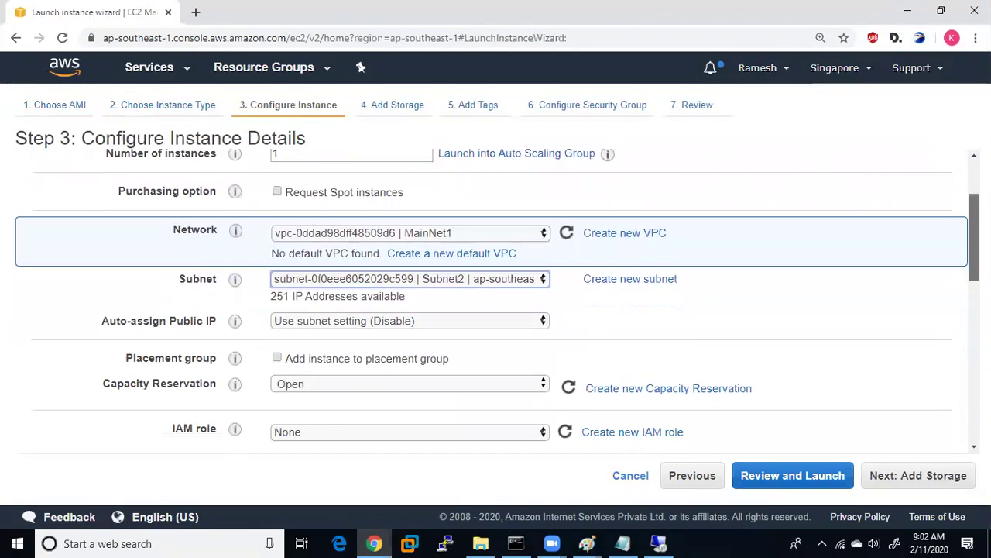
pyautogui.scroll(-4, 496, 302)
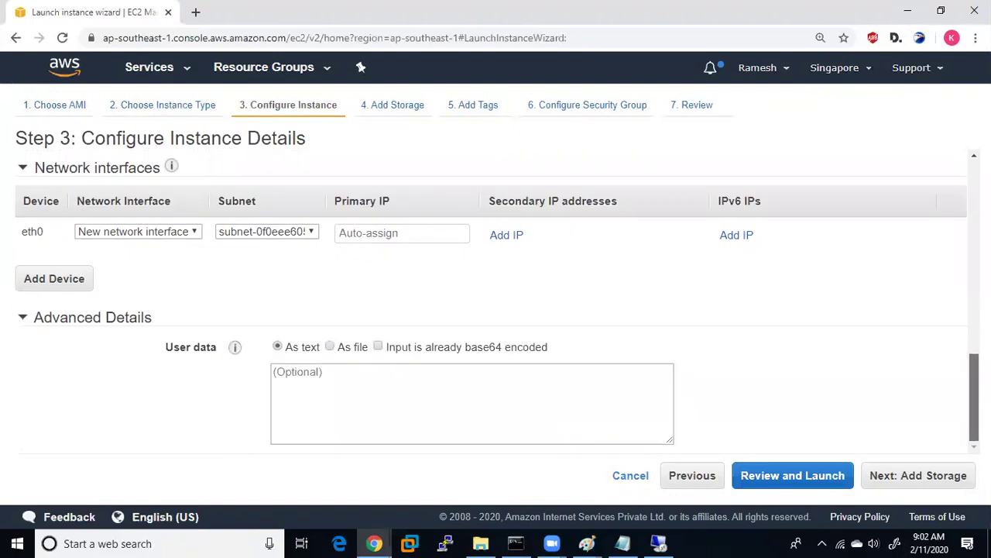
# - Keep default storage, tags and the SSH security group, reaching the launch review
pyautogui.click(921, 483)
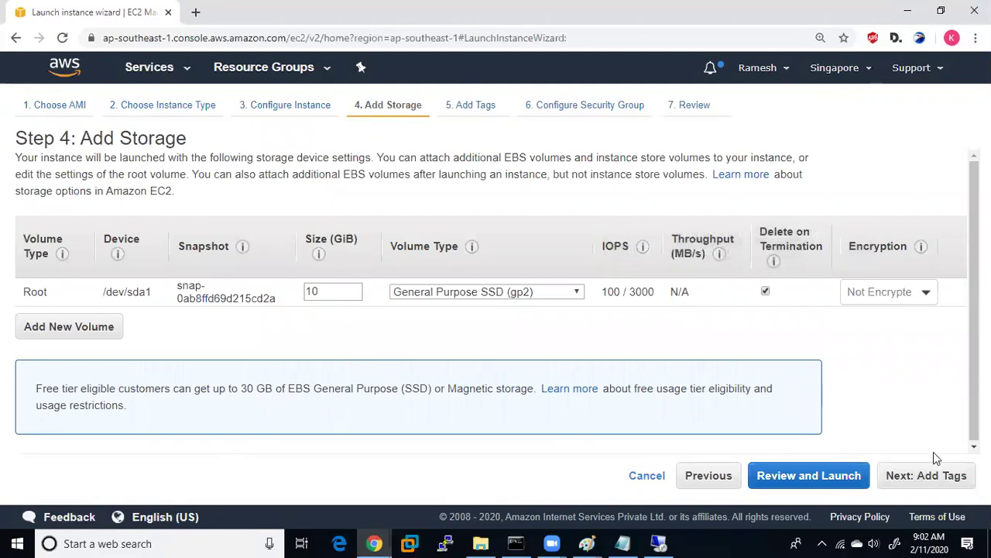
pyautogui.click(939, 480)
pyautogui.click(940, 481)
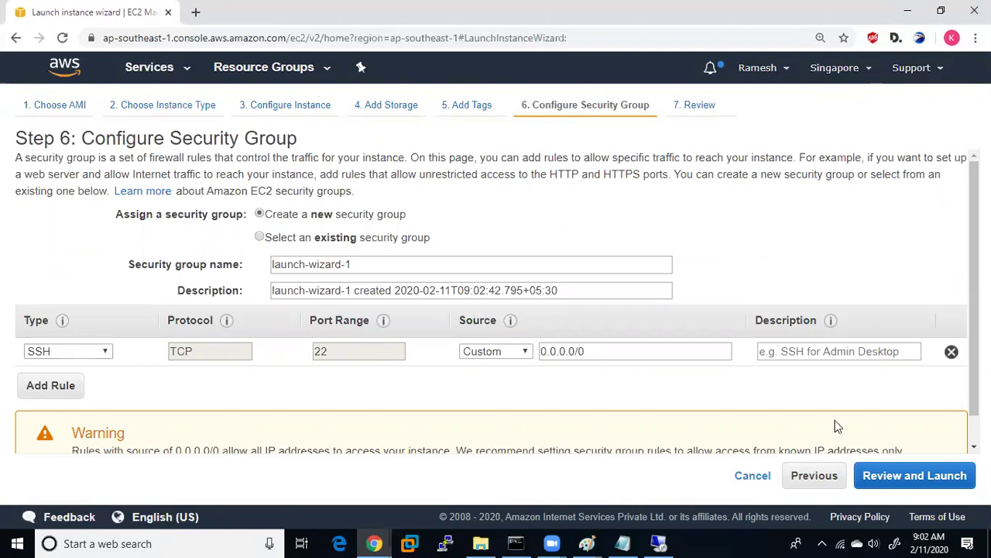
pyautogui.click(920, 477)
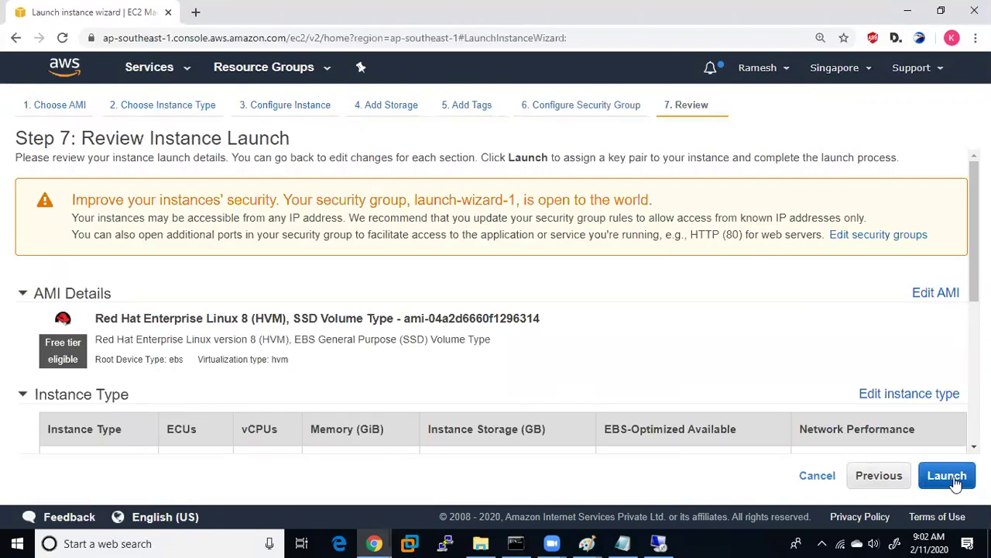
# - Create a new key pair named rh-web and download rh-web.pem
pyautogui.click(954, 478)
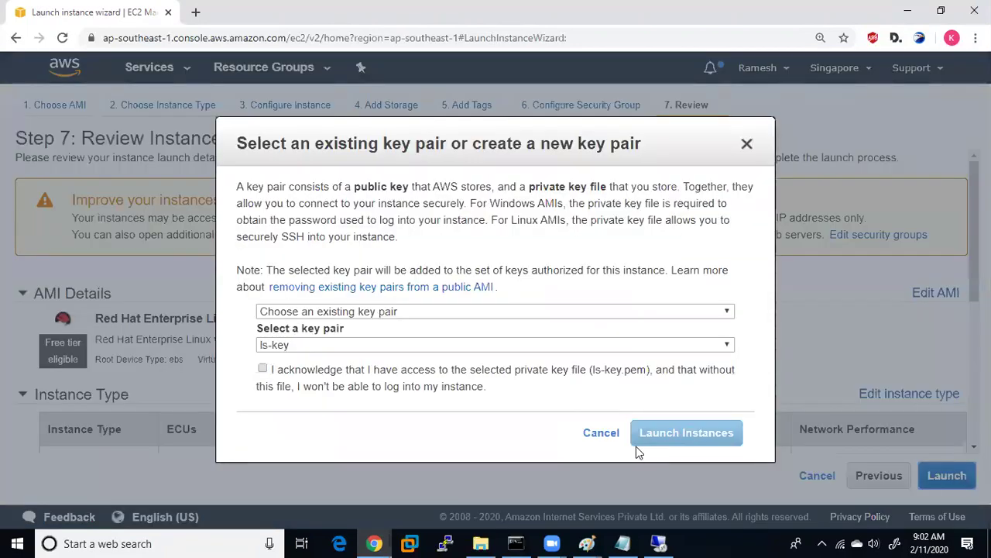
pyautogui.click(599, 431)
pyautogui.click(954, 475)
pyautogui.click(421, 344)
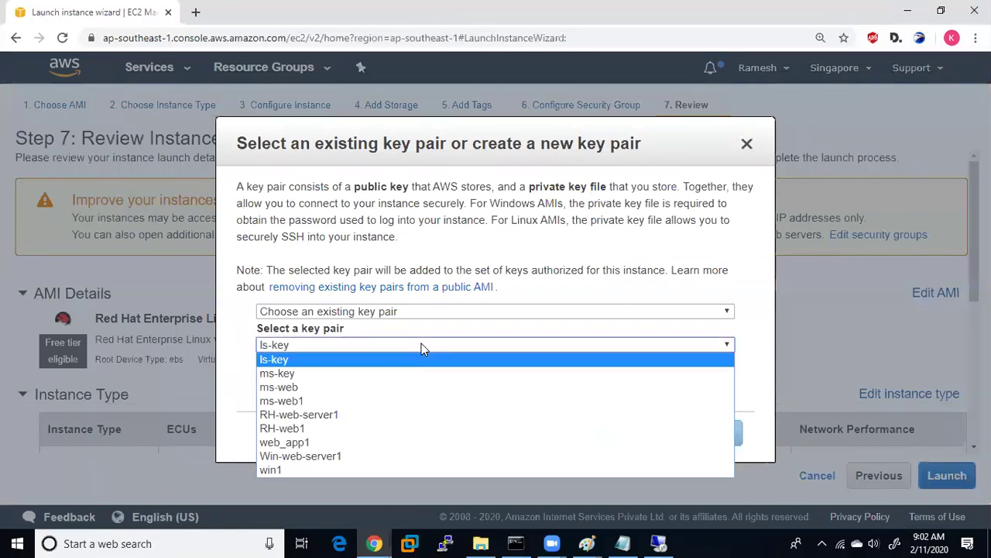
pyautogui.click(385, 311)
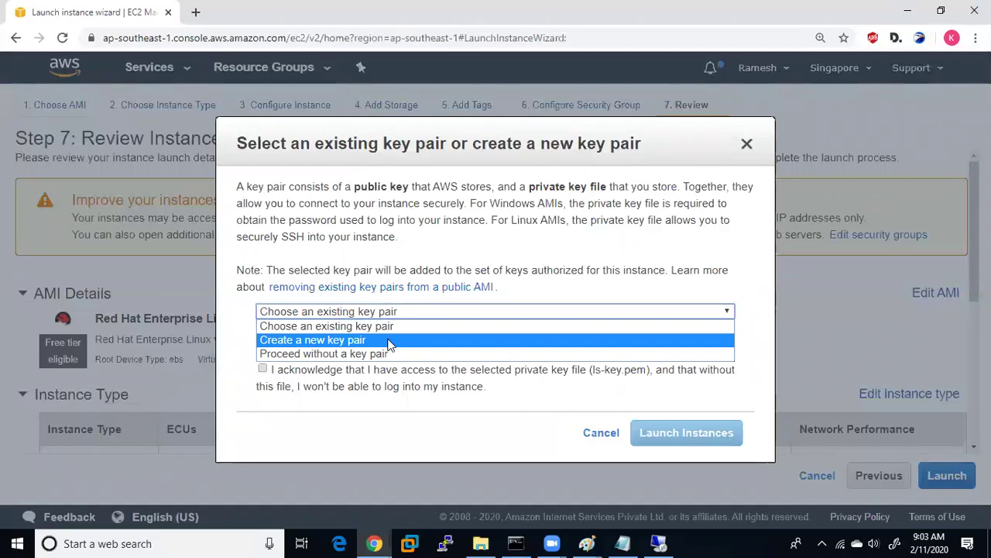
pyautogui.click(389, 341)
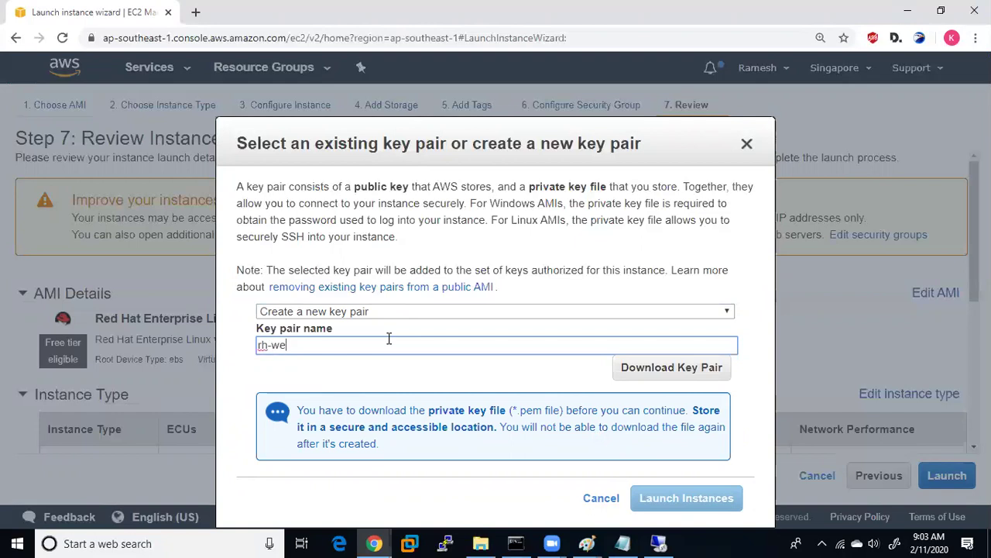
pyautogui.click(687, 369)
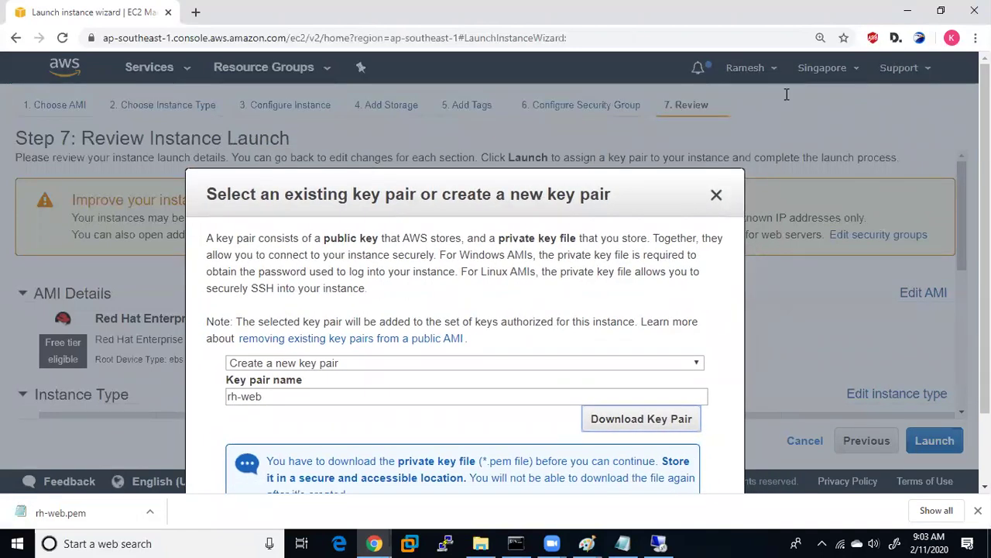
pyautogui.scroll(-1, 655, 469)
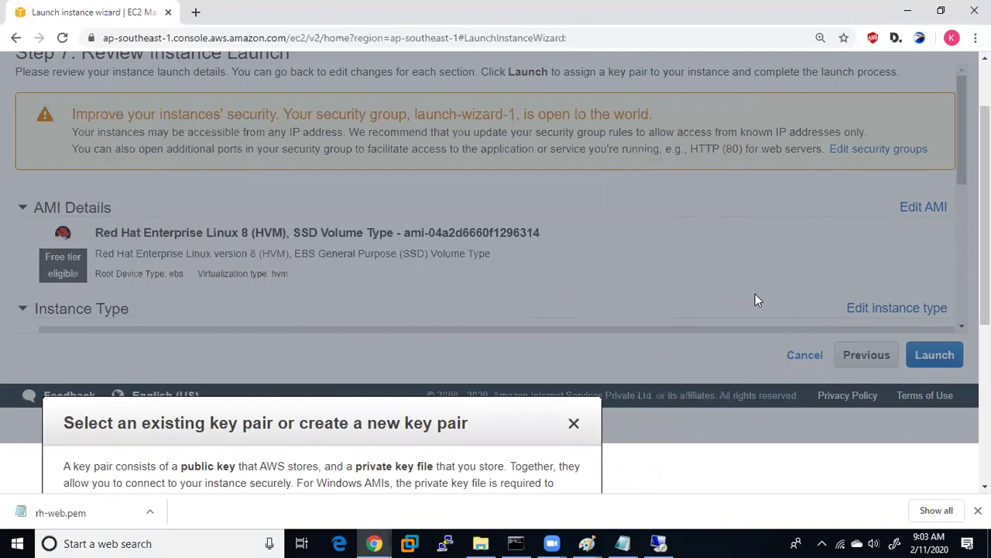
# - Reload the wizard and reselect the Red Hat Enterprise Linux 8 image
pyautogui.click(62, 38)
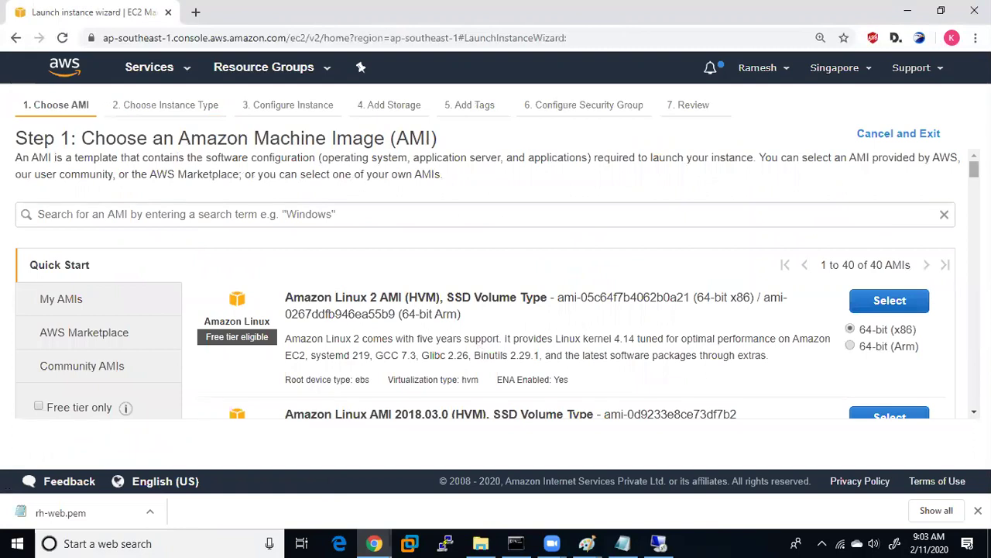
pyautogui.scroll(-10, 573, 282)
pyautogui.scroll(-8, 574, 285)
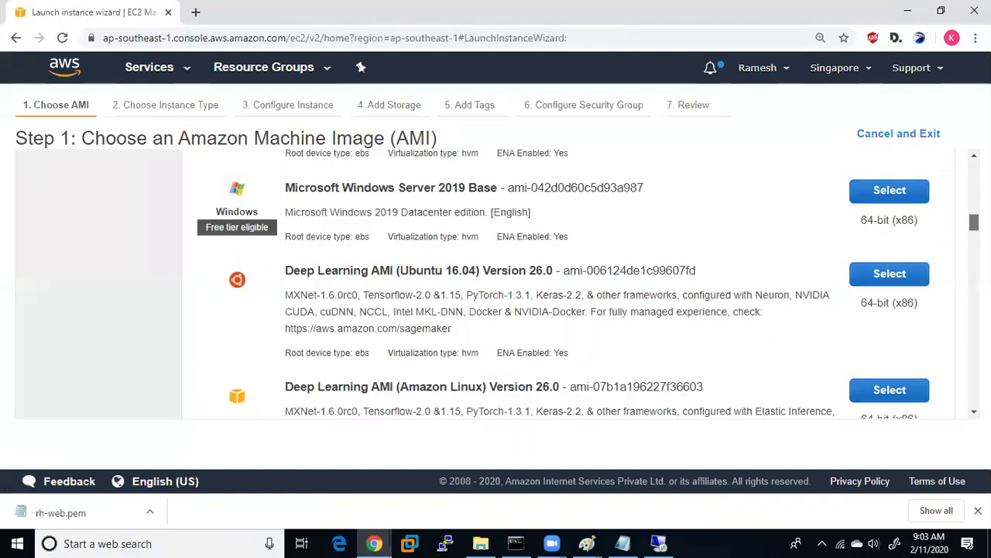
pyautogui.scroll(-1, 573, 286)
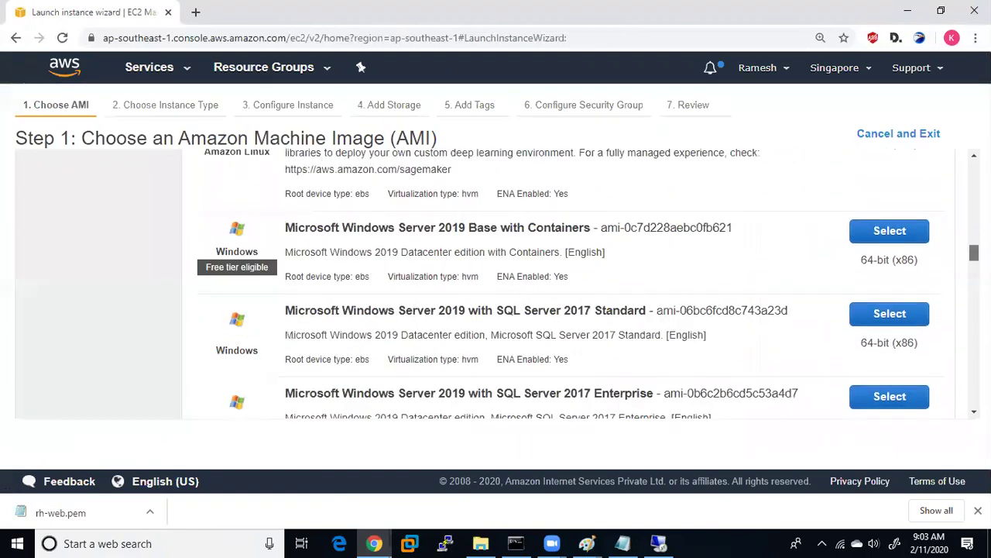
pyautogui.scroll(-3, 573, 286)
pyautogui.scroll(20, 574, 286)
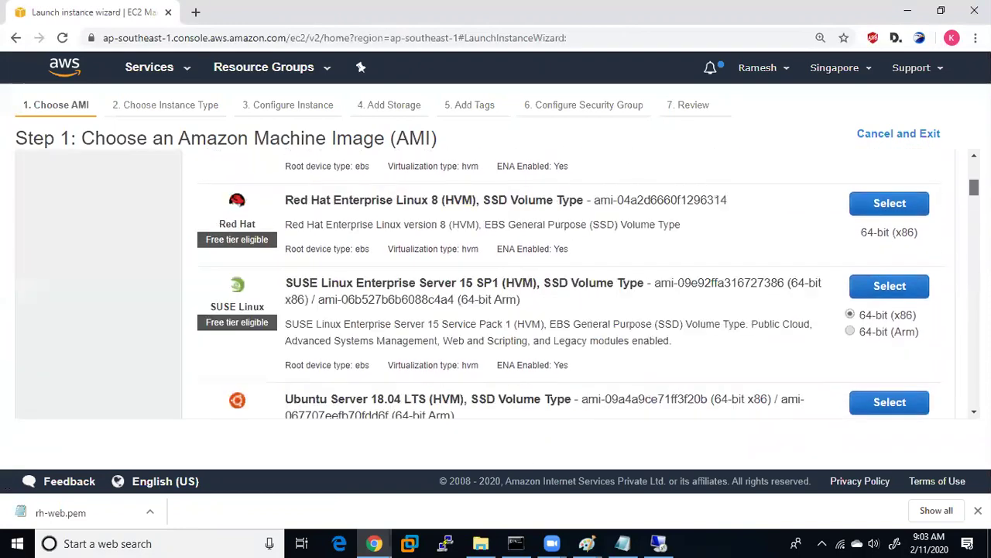
pyautogui.click(918, 204)
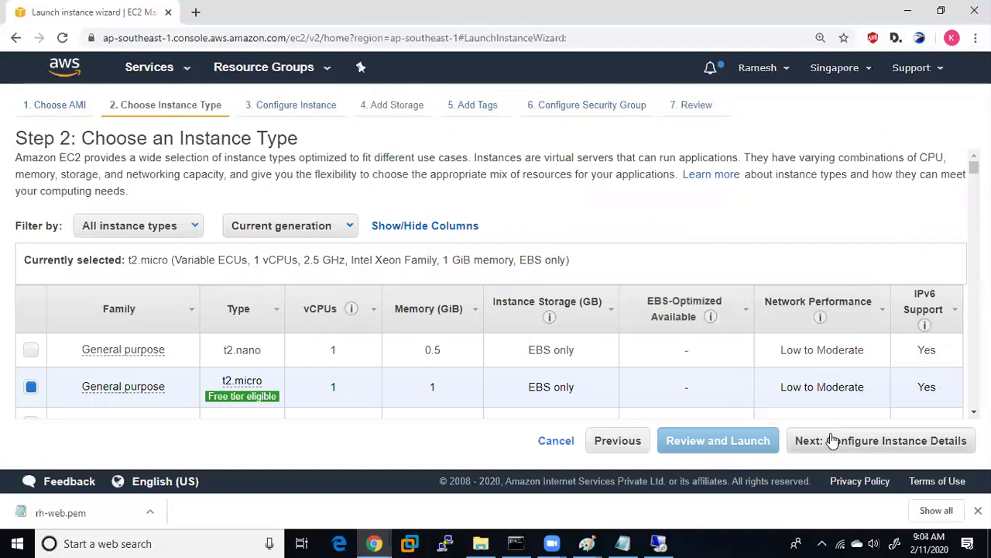
pyautogui.click(893, 439)
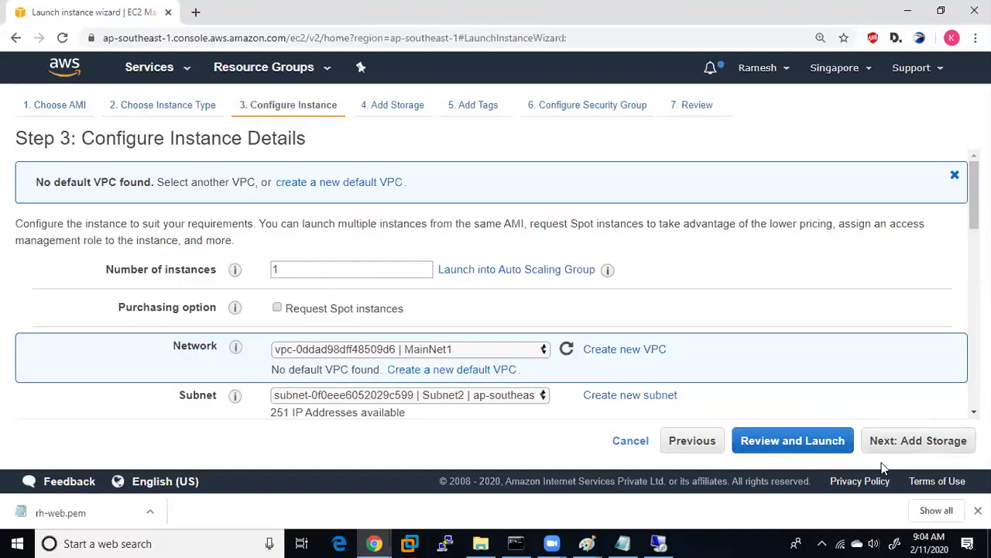
# - Advance past storage, tags and security group to the launch review
pyautogui.click(914, 441)
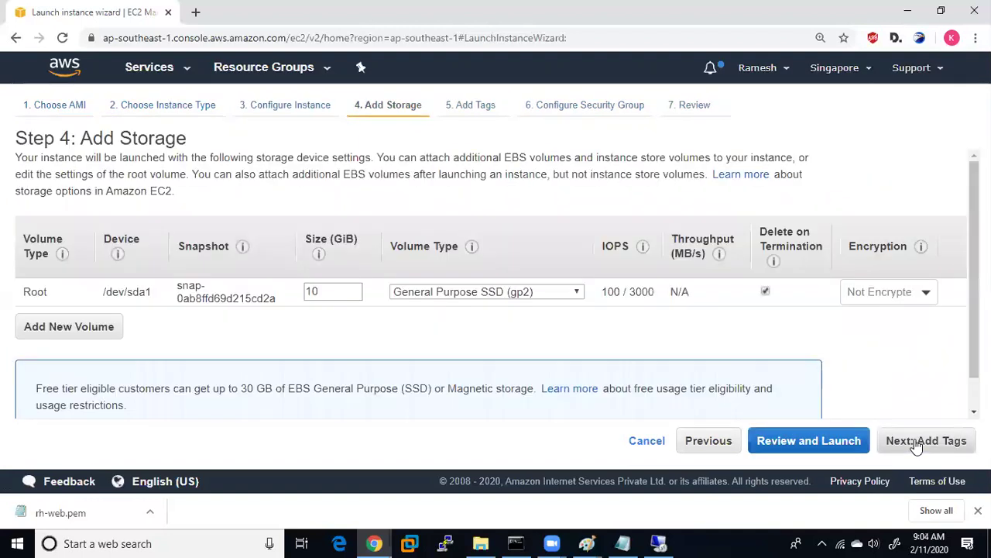
pyautogui.click(916, 441)
pyautogui.click(916, 441)
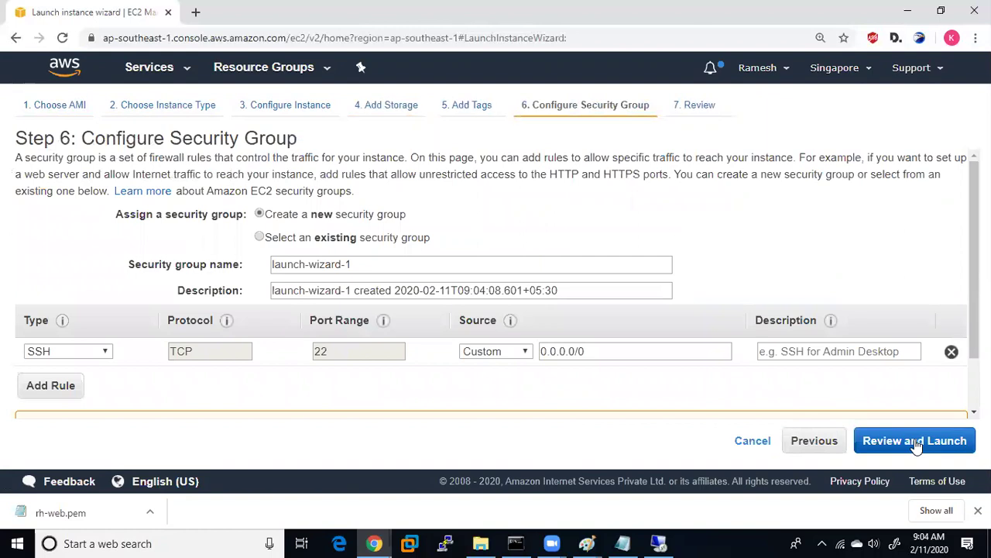
pyautogui.click(917, 441)
# - Launch with the existing rh-web key pair, acknowledging the rh-web.pem key
pyautogui.click(949, 440)
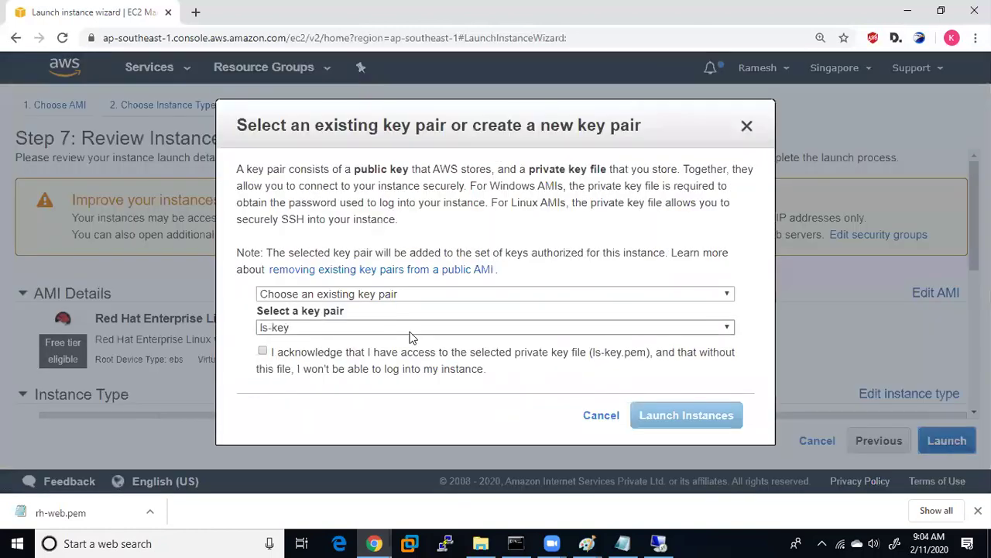
pyautogui.click(409, 332)
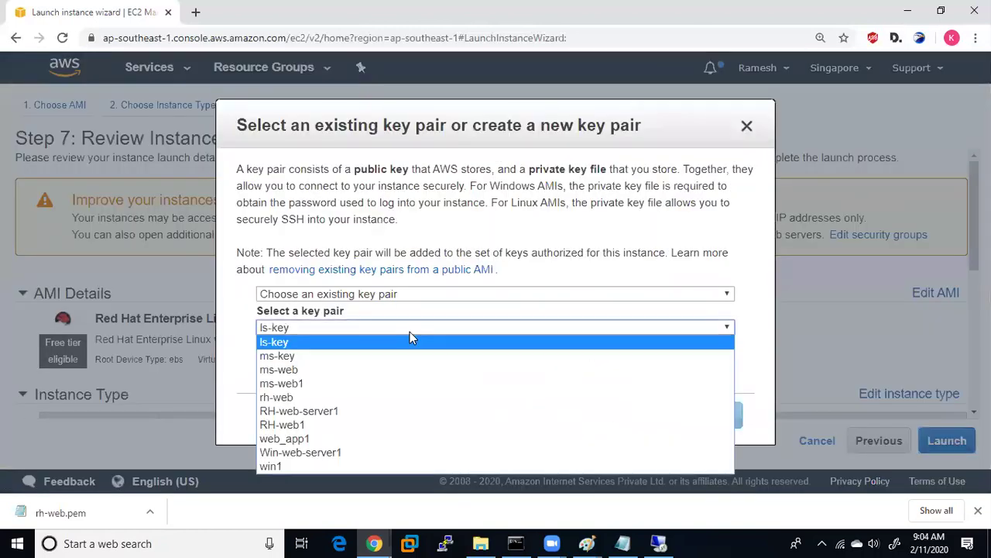
pyautogui.click(369, 400)
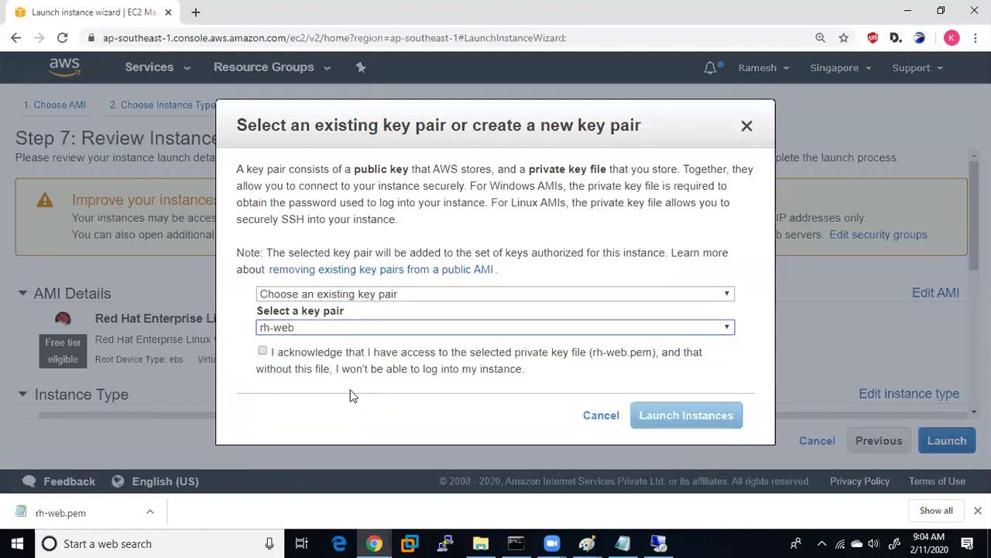
pyautogui.click(283, 356)
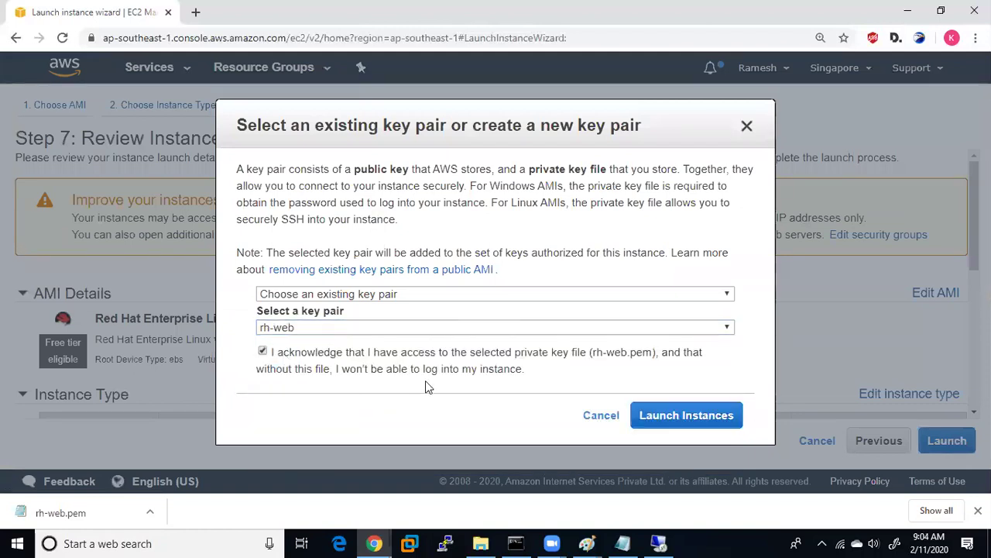
pyautogui.click(656, 417)
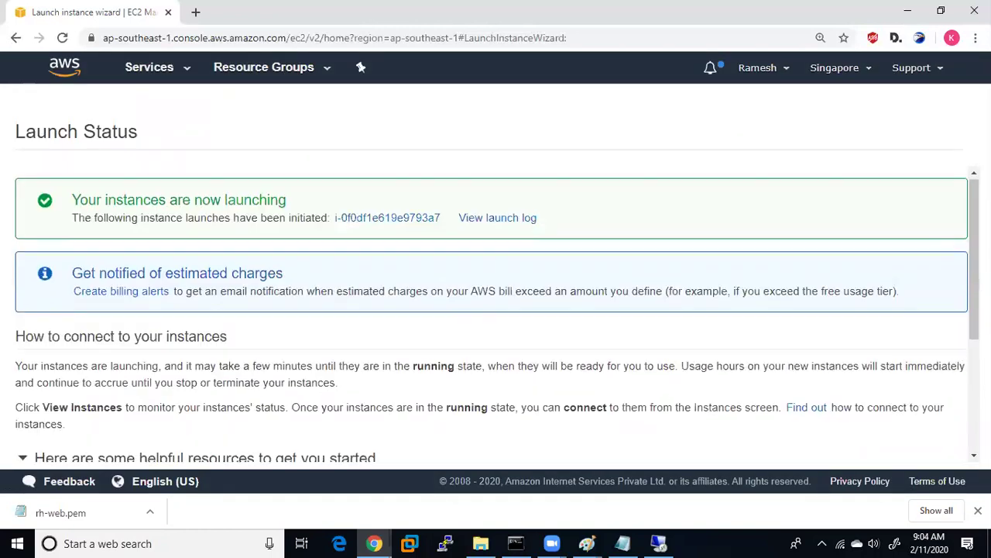
pyautogui.scroll(-5, 910, 408)
# - Name the new pending t2.micro instance 'rh-web-server' in the Instances list
pyautogui.click(914, 451)
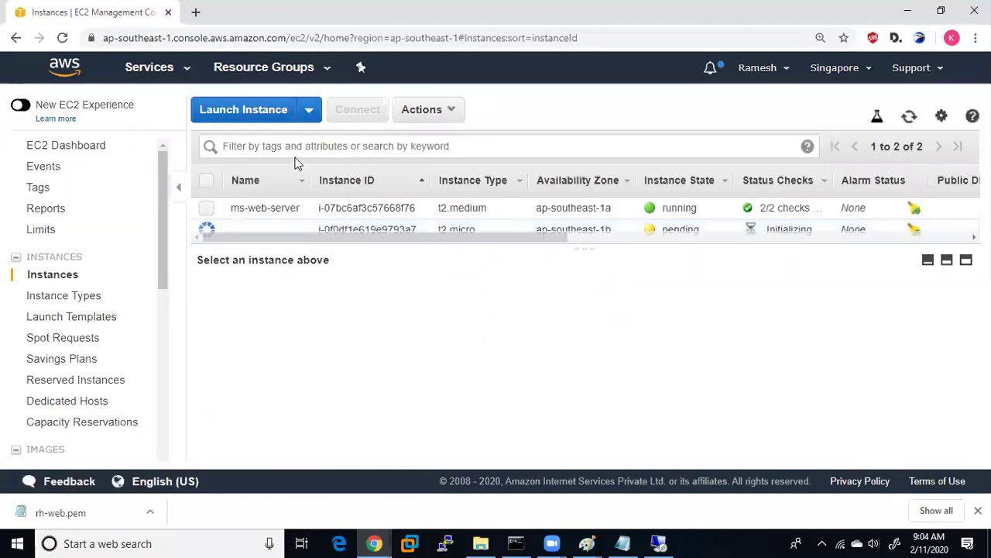
pyautogui.moveTo(578, 246); pyautogui.dragTo(608, 323)
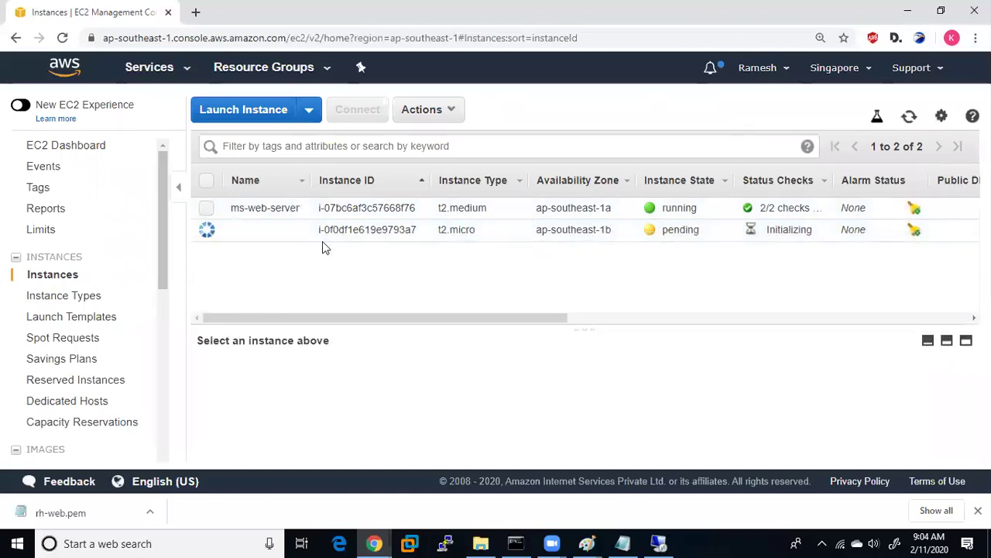
pyautogui.click(300, 232)
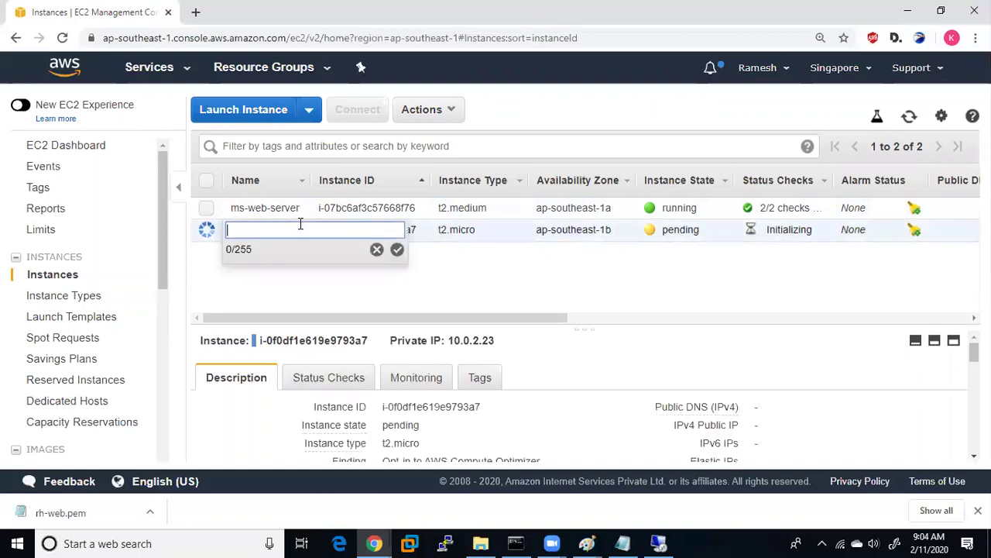
pyautogui.write('rh-web-server')
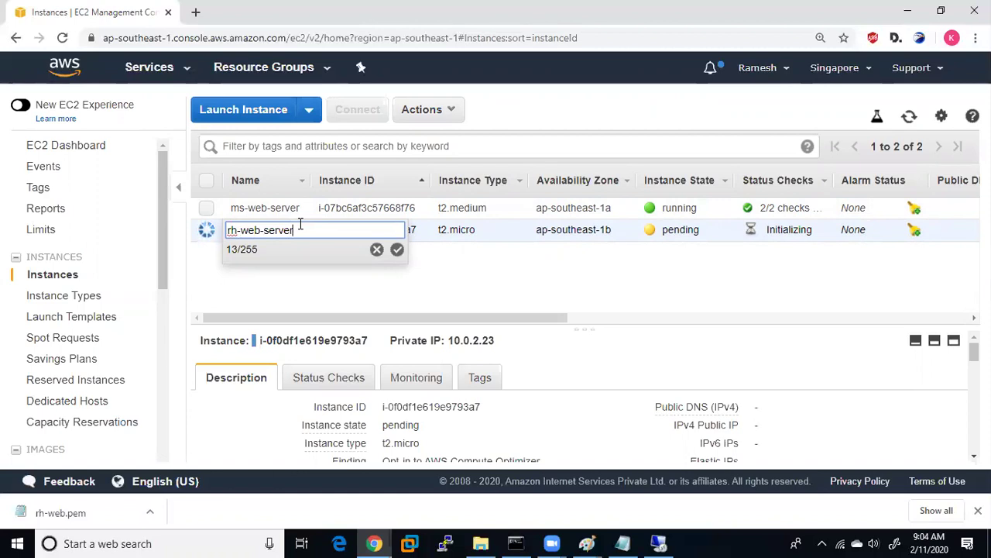
pyautogui.press('Return')
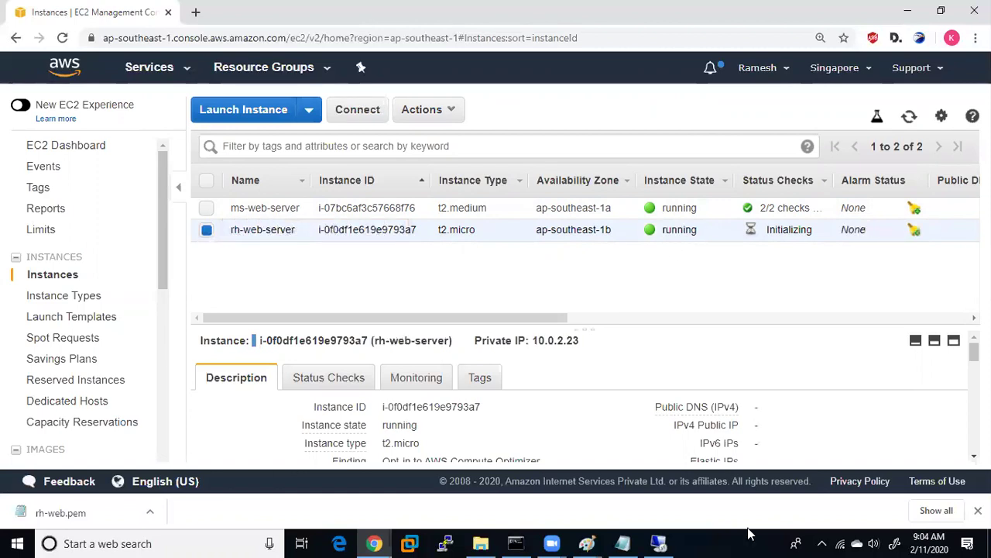
# - Bring the remote session to full screen and choose Manage on This PC
pyautogui.moveTo(662, 542)
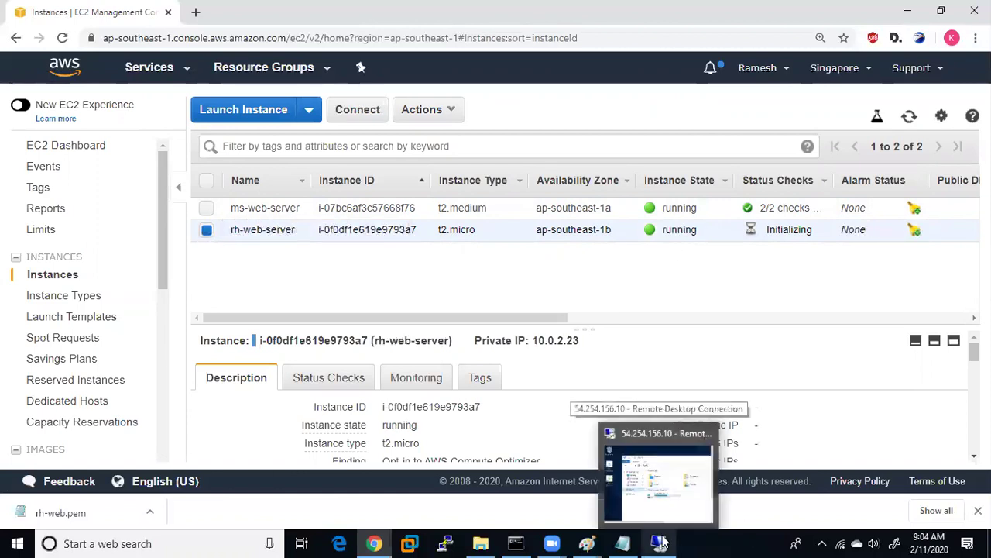
pyautogui.moveTo(551, 542)
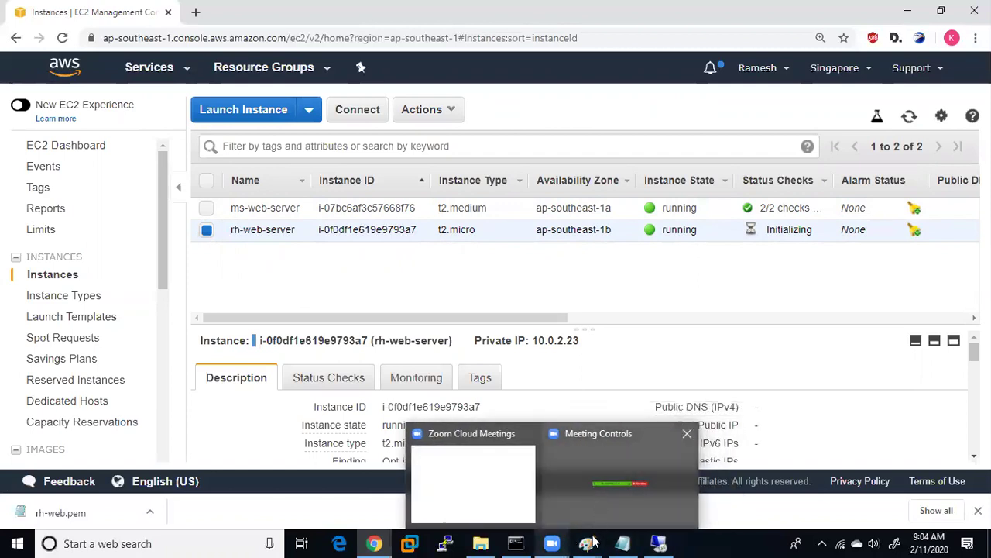
pyautogui.moveTo(593, 540)
pyautogui.click(620, 477)
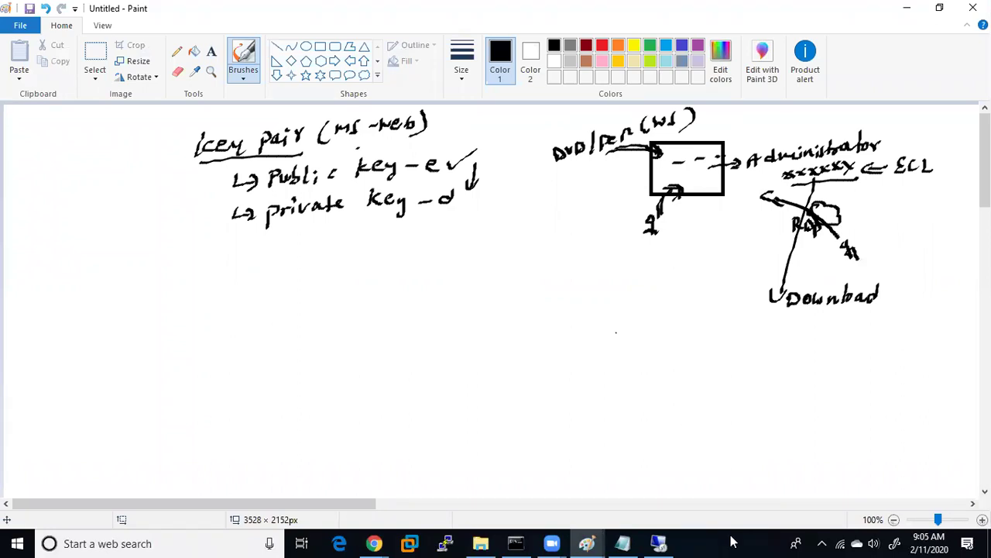
pyautogui.click(670, 542)
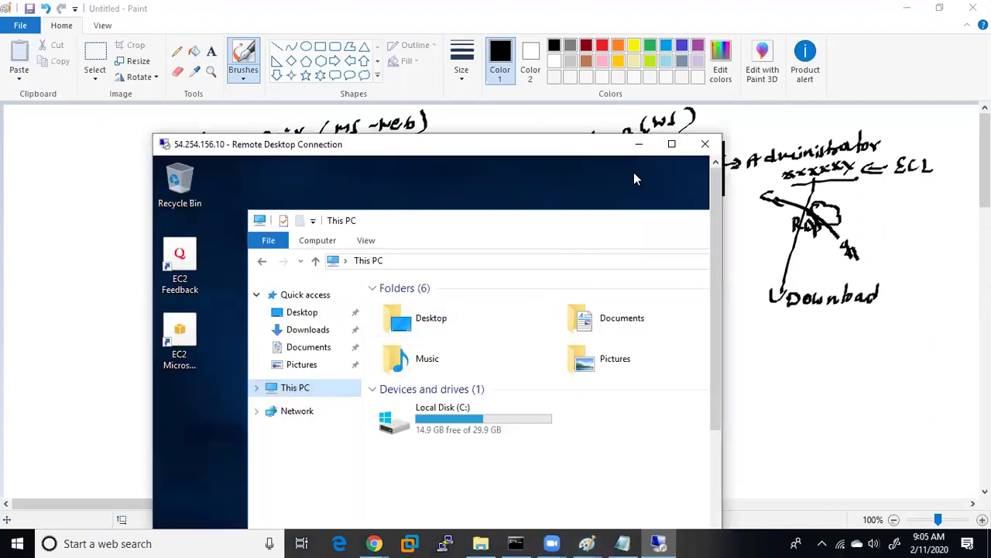
pyautogui.click(671, 144)
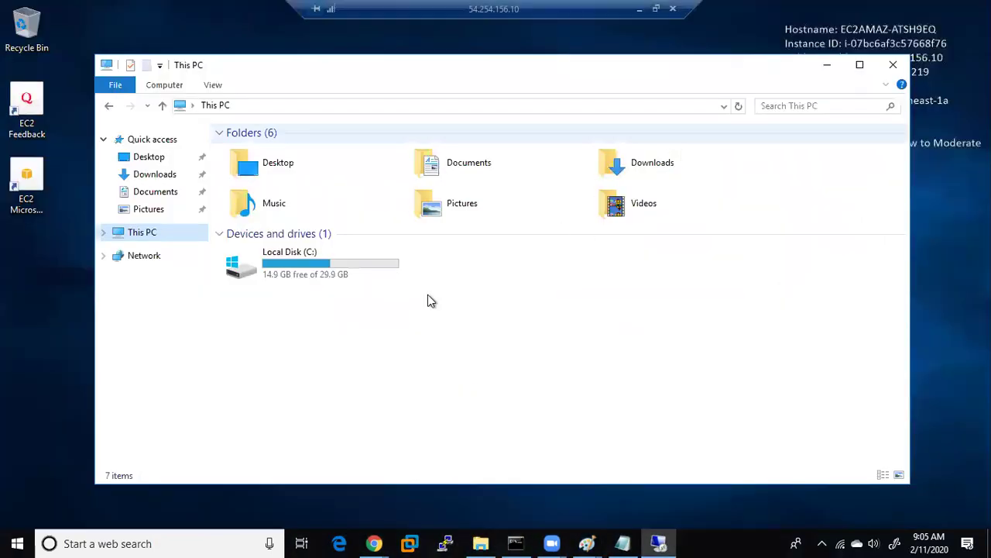
pyautogui.rightClick(144, 240)
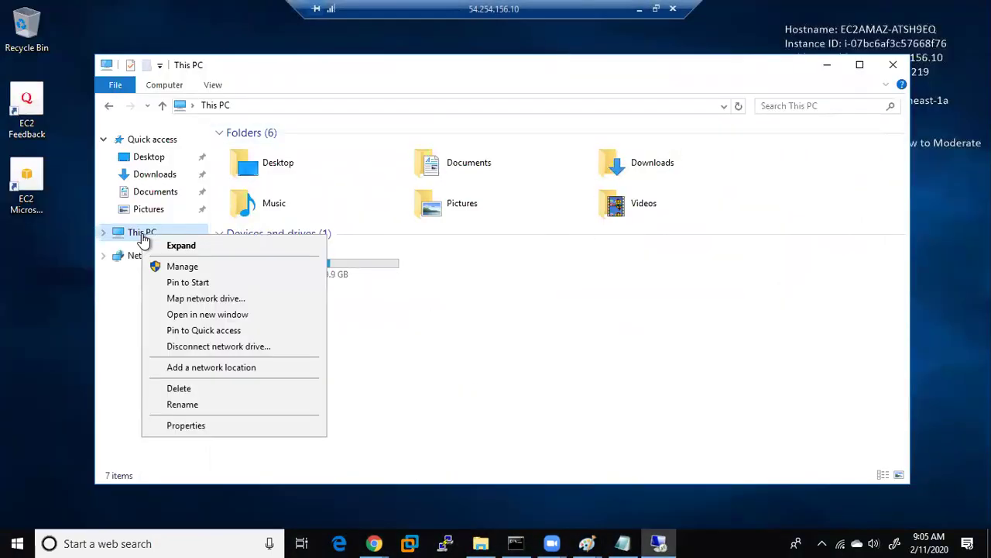
pyautogui.click(182, 267)
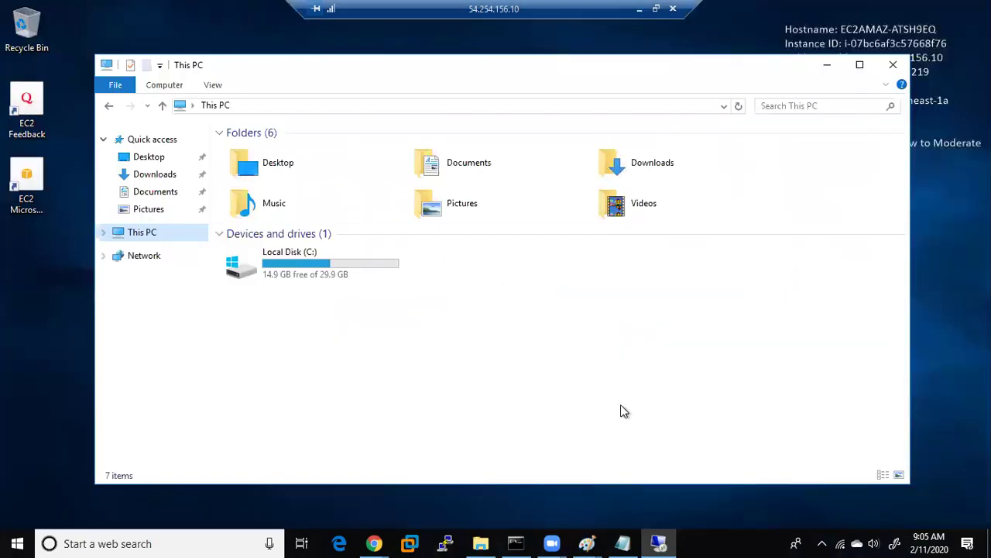
# - Run compmgmt.msc and select Administrator under Local Users and Groups > Users
pyautogui.press('super+r')
pyautogui.write('c')
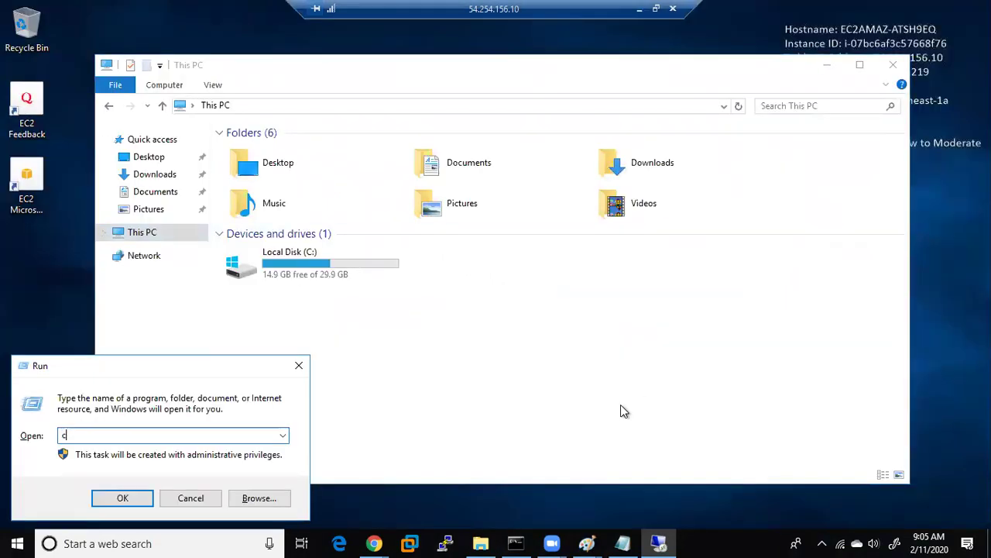
pyautogui.write('ompmgmt.msc')
pyautogui.press('Return')
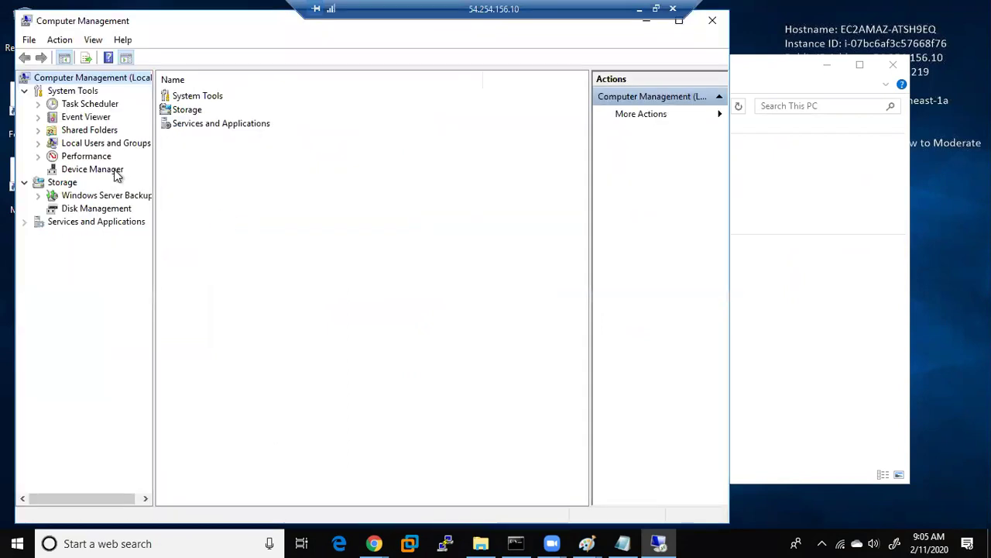
pyautogui.click(95, 144)
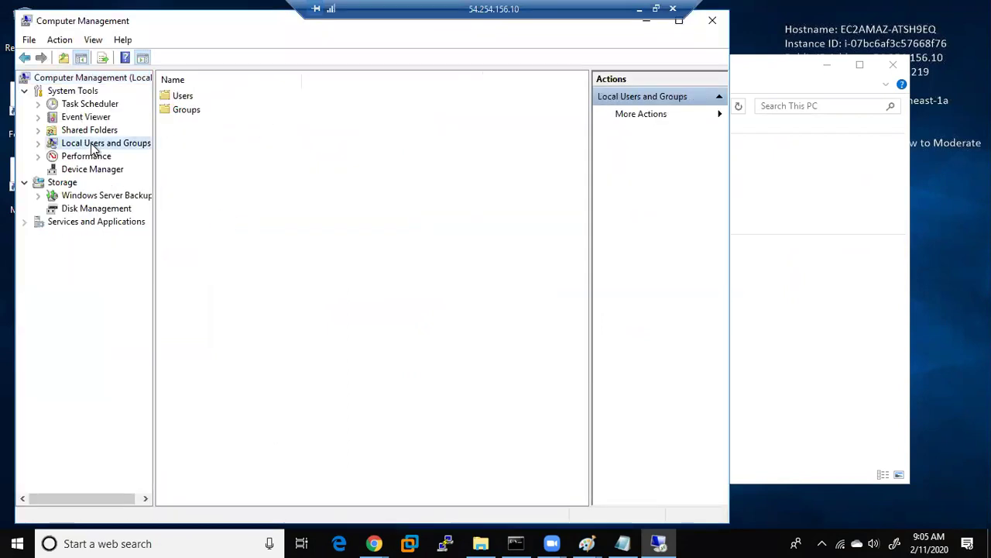
pyautogui.doubleClick(186, 98)
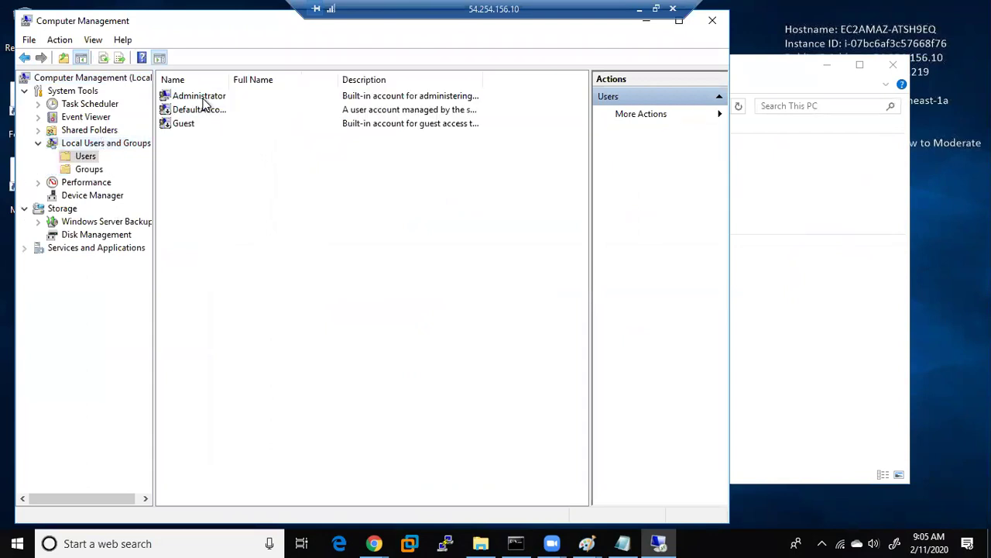
pyautogui.click(203, 99)
# - Set and confirm a new Administrator password through Set Password
pyautogui.rightClick(205, 103)
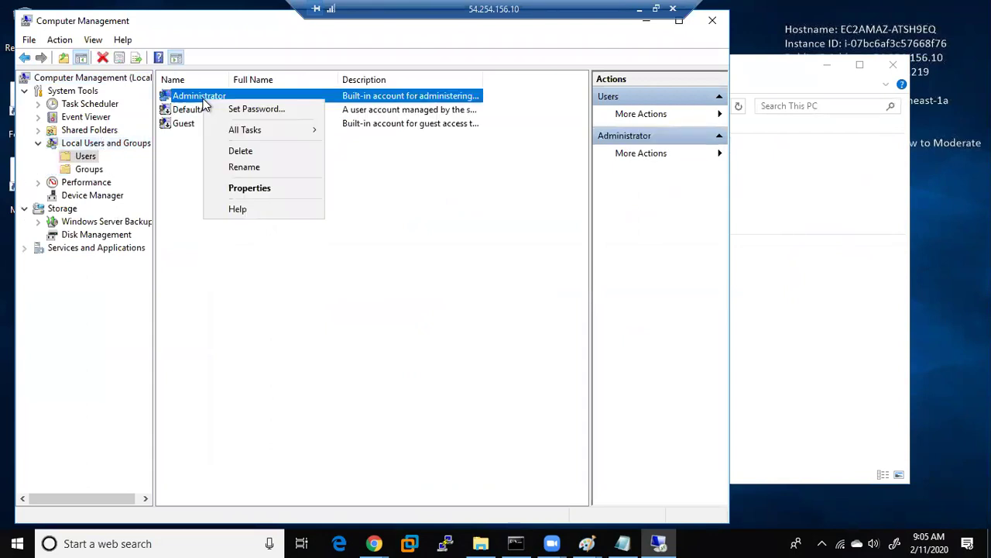
pyautogui.click(288, 104)
pyautogui.click(316, 348)
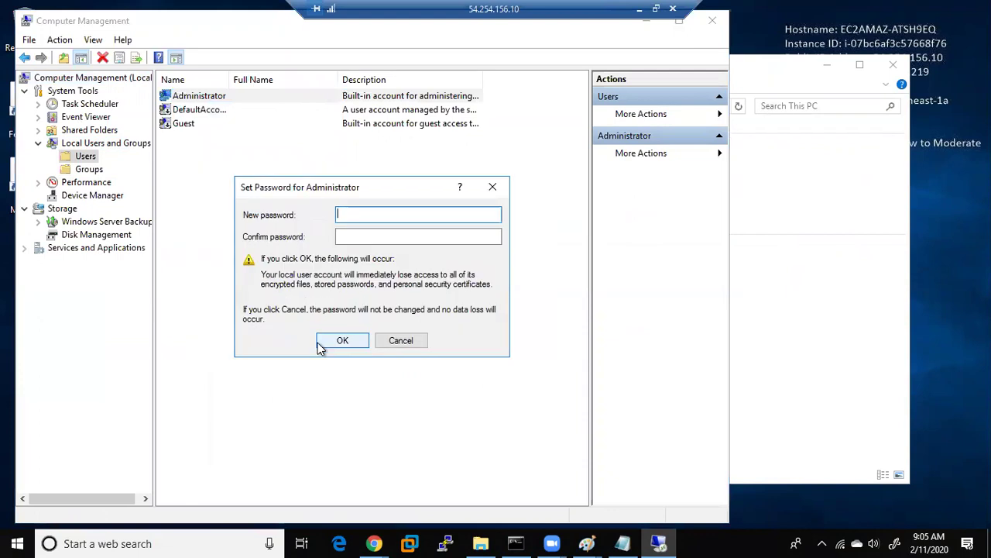
pyautogui.write('••••••••')
pyautogui.press('Tab')
pyautogui.write('•••')
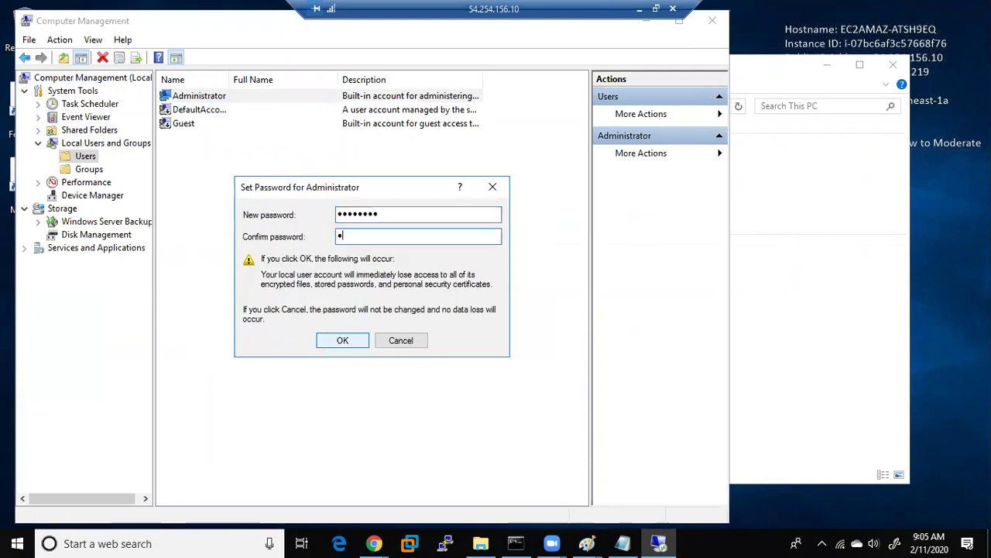
pyautogui.write('•••••')
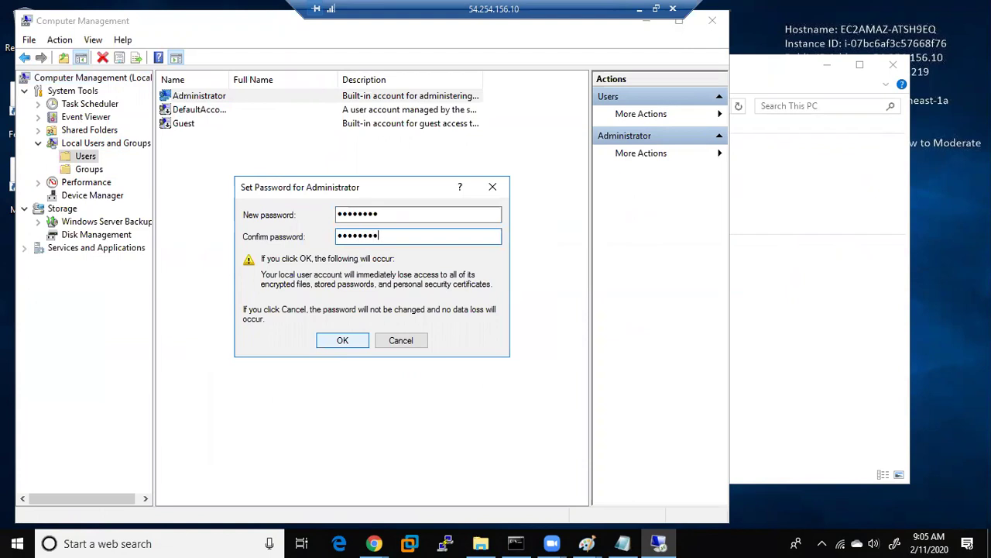
pyautogui.click(344, 345)
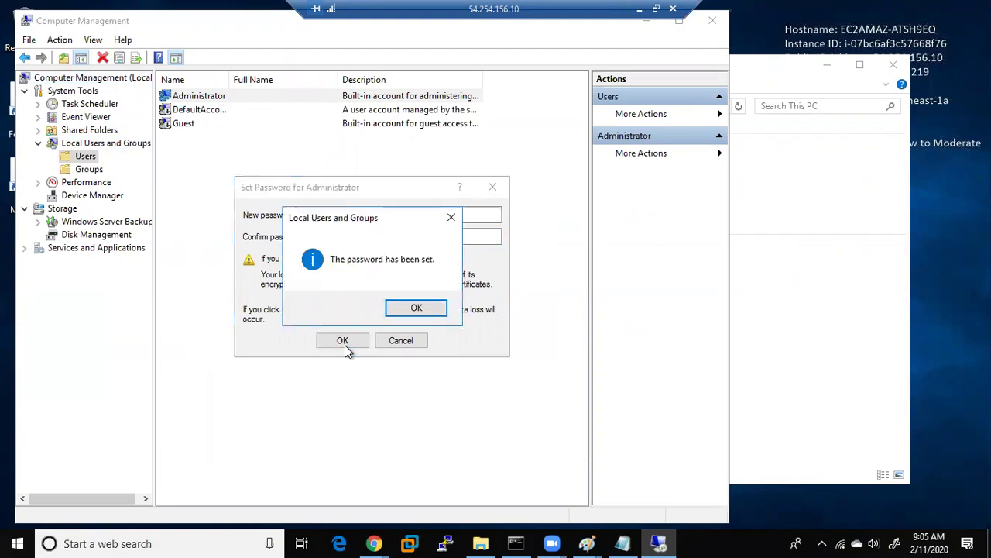
pyautogui.click(416, 310)
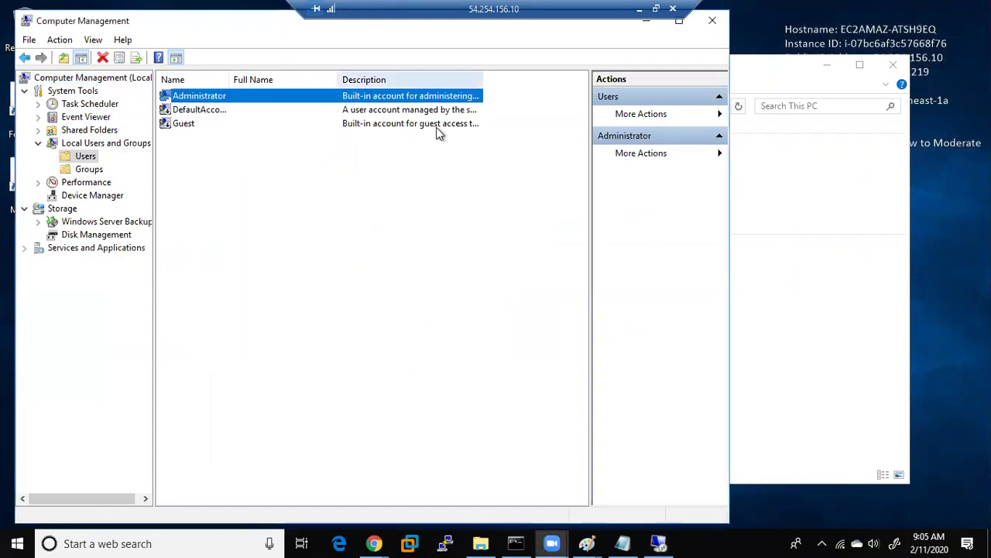
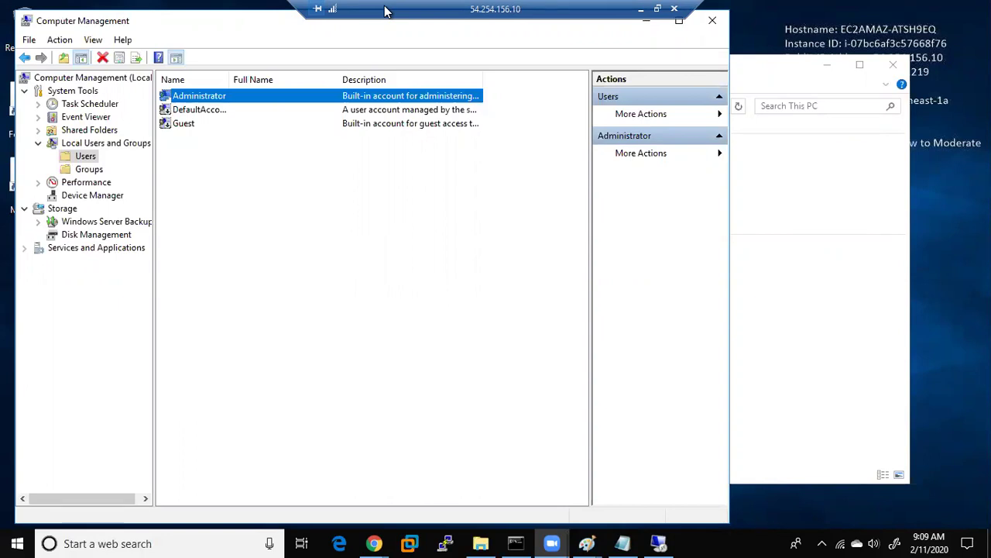
# - Restore the full-screen Remote Desktop session to a window over the Paint diagram
pyautogui.moveTo(385, 10); pyautogui.dragTo(390, 18)
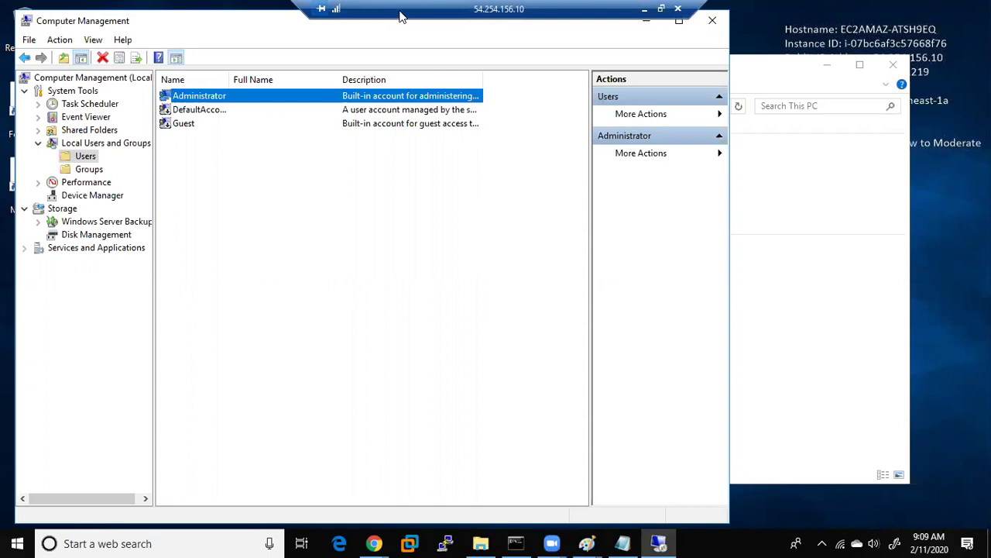
pyautogui.click(661, 8)
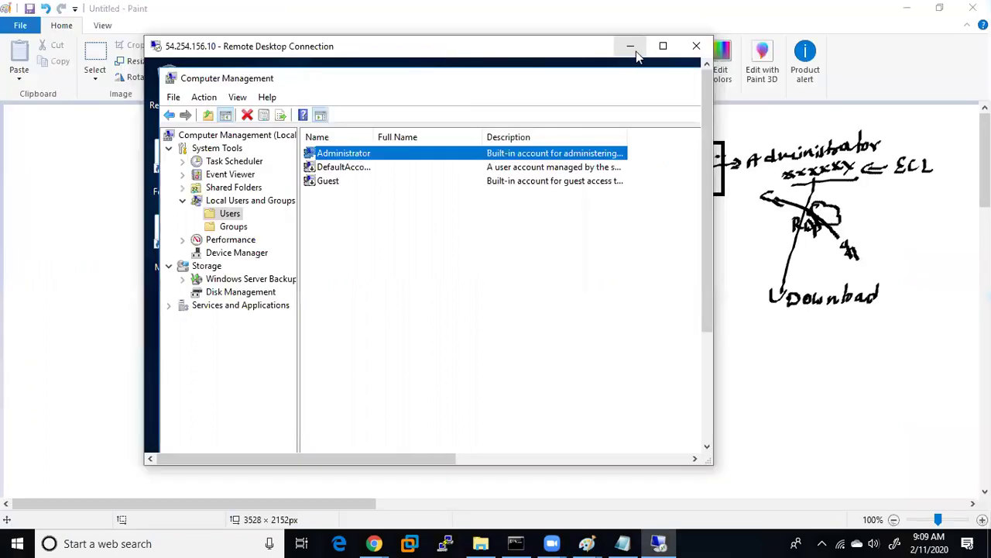
# - Minimize the Remote Desktop window so the Paint key-pair diagram is fully visible
pyautogui.click(631, 46)
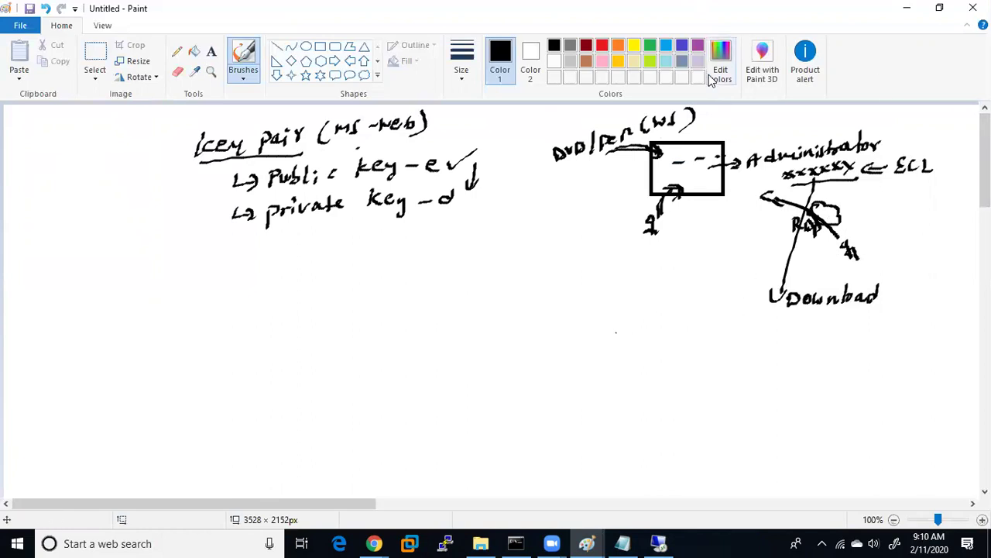
# - In purple, draw a server square labelled linux/R/F with an SSh arrow pointing at it
pyautogui.click(698, 46)
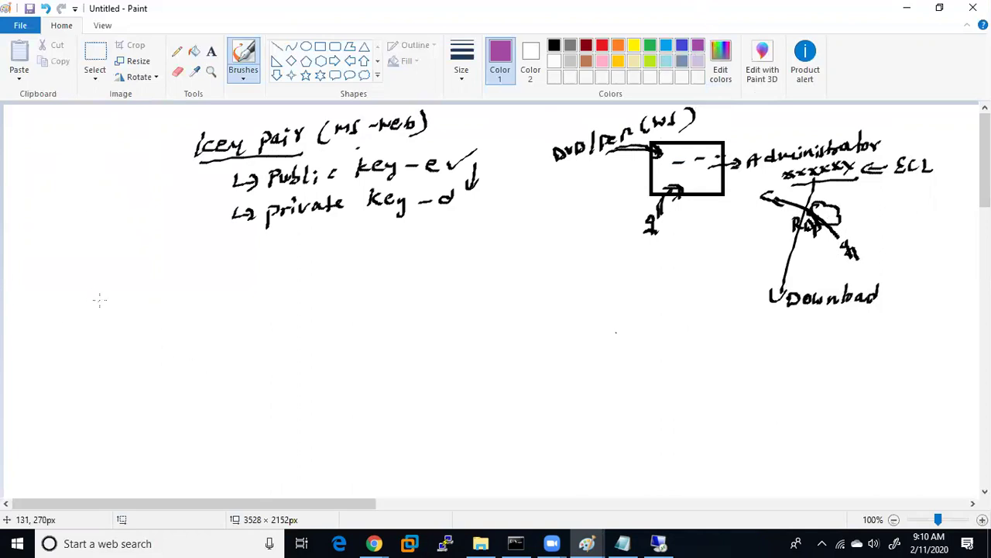
pyautogui.moveTo(581, 360); pyautogui.dragTo(585, 382)
pyautogui.moveTo(584, 325); pyautogui.dragTo(633, 330)
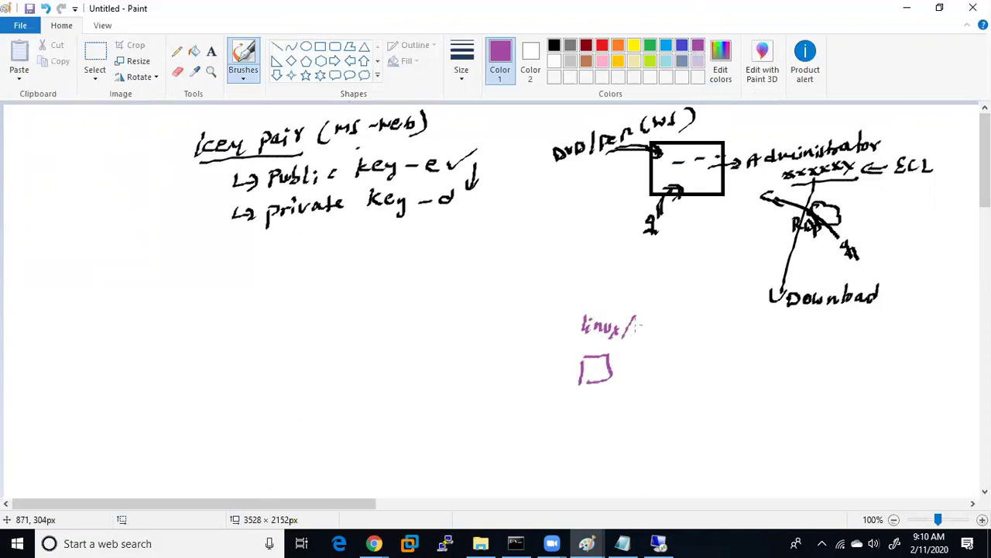
pyautogui.moveTo(640, 321)
pyautogui.mouseDown()
pyautogui.moveTo(635, 337)
pyautogui.moveTo(681, 327)
pyautogui.mouseUp()
pyautogui.moveTo(479, 380); pyautogui.dragTo(546, 385)
pyautogui.moveTo(502, 339)
pyautogui.mouseDown()
pyautogui.moveTo(491, 357)
pyautogui.moveTo(525, 363)
pyautogui.mouseUp()
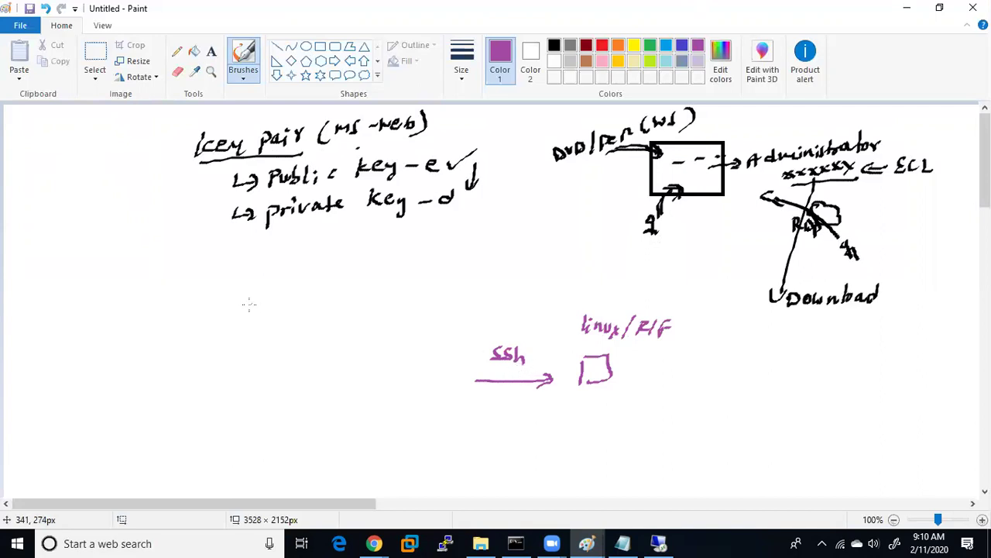
# - Write an underlined 'SSh auth' heading with a circled option 1 for username password
pyautogui.moveTo(254, 296)
pyautogui.mouseDown()
pyautogui.moveTo(236, 311)
pyautogui.moveTo(261, 305)
pyautogui.moveTo(251, 312)
pyautogui.mouseUp()
pyautogui.moveTo(273, 293); pyautogui.dragTo(338, 311)
pyautogui.moveTo(237, 320); pyautogui.dragTo(335, 316)
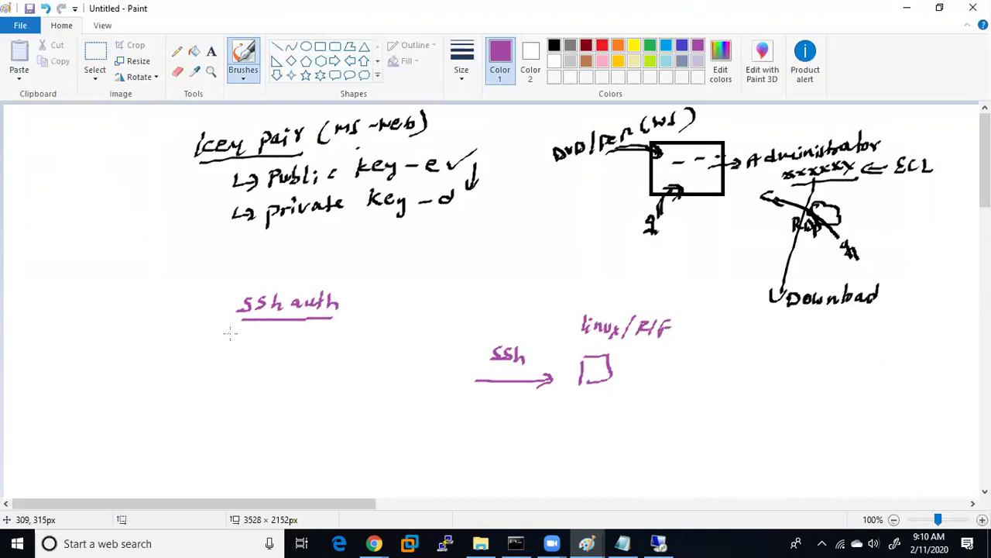
pyautogui.moveTo(220, 334)
pyautogui.mouseDown()
pyautogui.moveTo(300, 345)
pyautogui.moveTo(361, 329)
pyautogui.moveTo(393, 336)
pyautogui.mouseUp()
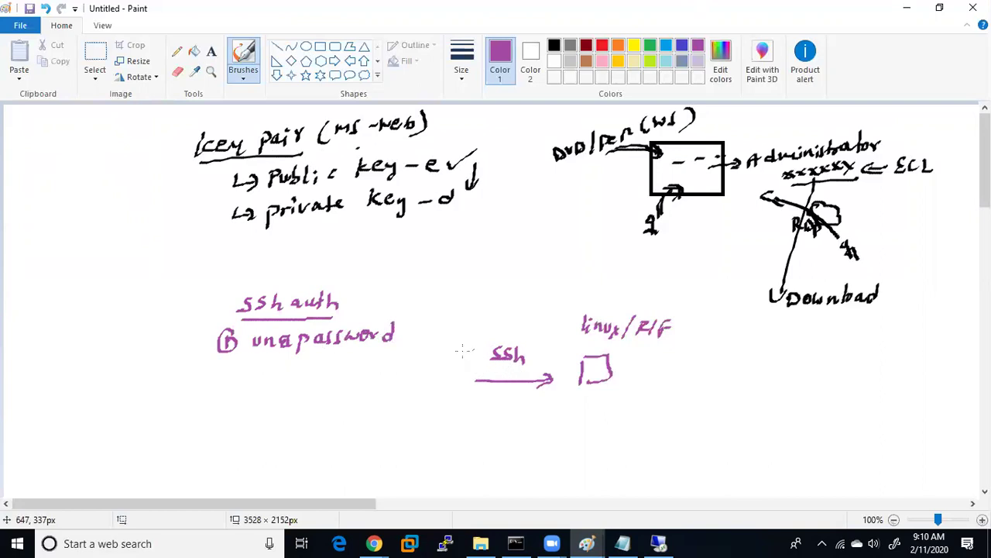
# - Write option 2 'key (Private)', tick it, and note ec2-user beneath with an arrow
pyautogui.moveTo(217, 378)
pyautogui.mouseDown()
pyautogui.moveTo(227, 387)
pyautogui.moveTo(214, 384)
pyautogui.moveTo(225, 373)
pyautogui.moveTo(347, 386)
pyautogui.moveTo(361, 375)
pyautogui.moveTo(358, 384)
pyautogui.mouseUp()
pyautogui.moveTo(368, 364)
pyautogui.mouseDown()
pyautogui.moveTo(369, 379)
pyautogui.moveTo(379, 366)
pyautogui.mouseUp()
pyautogui.moveTo(380, 366)
pyautogui.mouseDown()
pyautogui.moveTo(372, 373)
pyautogui.moveTo(436, 382)
pyautogui.mouseUp()
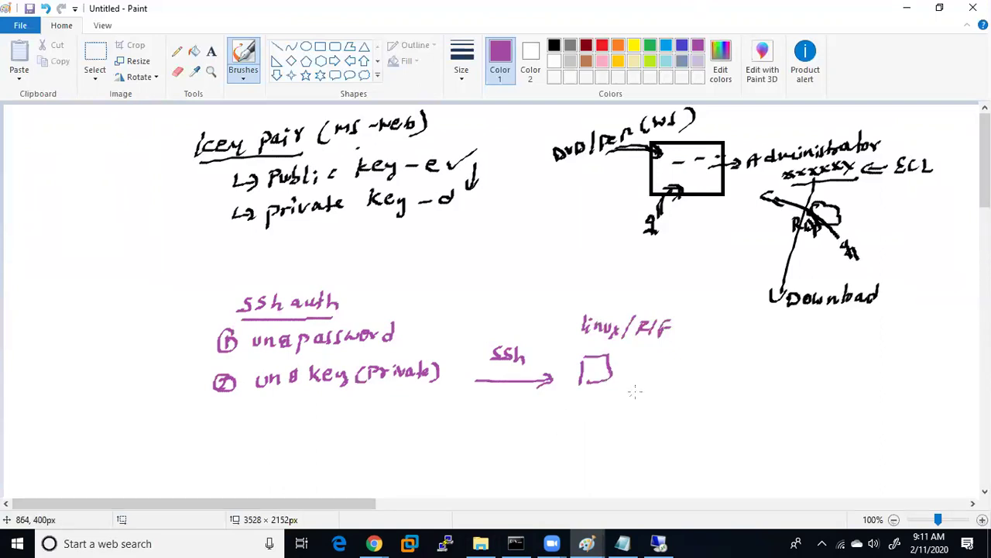
pyautogui.moveTo(189, 384)
pyautogui.mouseDown()
pyautogui.moveTo(195, 390)
pyautogui.moveTo(210, 377)
pyautogui.mouseUp()
pyautogui.moveTo(260, 391)
pyautogui.mouseDown()
pyautogui.moveTo(242, 407)
pyautogui.moveTo(256, 405)
pyautogui.mouseUp()
pyautogui.moveTo(197, 421); pyautogui.dragTo(276, 420)
pyautogui.moveTo(192, 448); pyautogui.dragTo(254, 448)
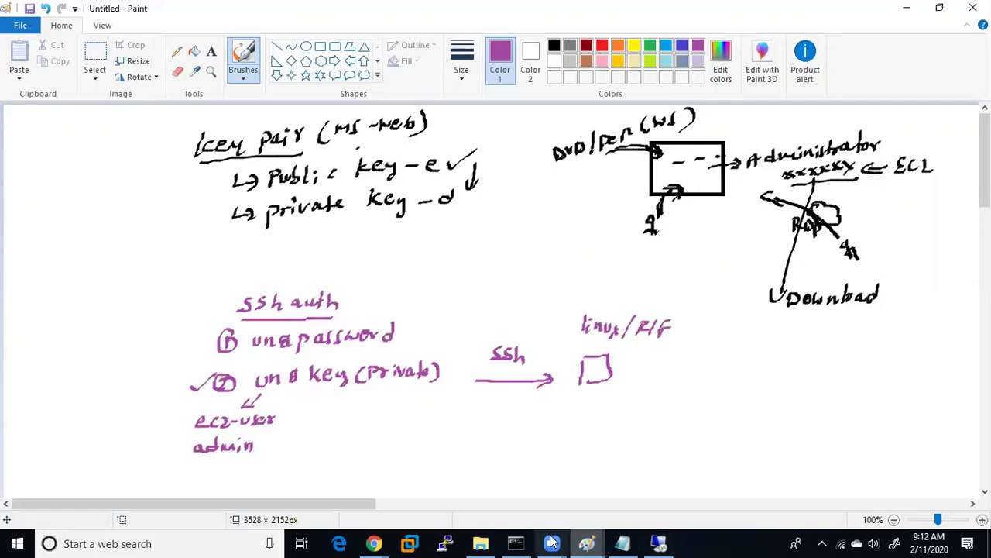
# - Allocate a new Elastic IP, 3.1.7.62, from the Amazon pool
pyautogui.moveTo(374, 543)
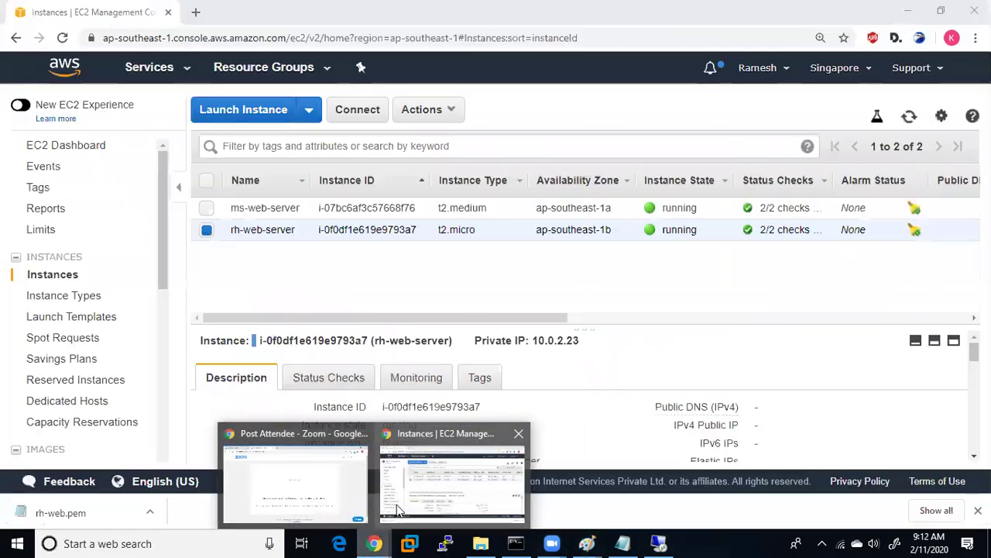
pyautogui.click(397, 504)
pyautogui.moveTo(260, 232)
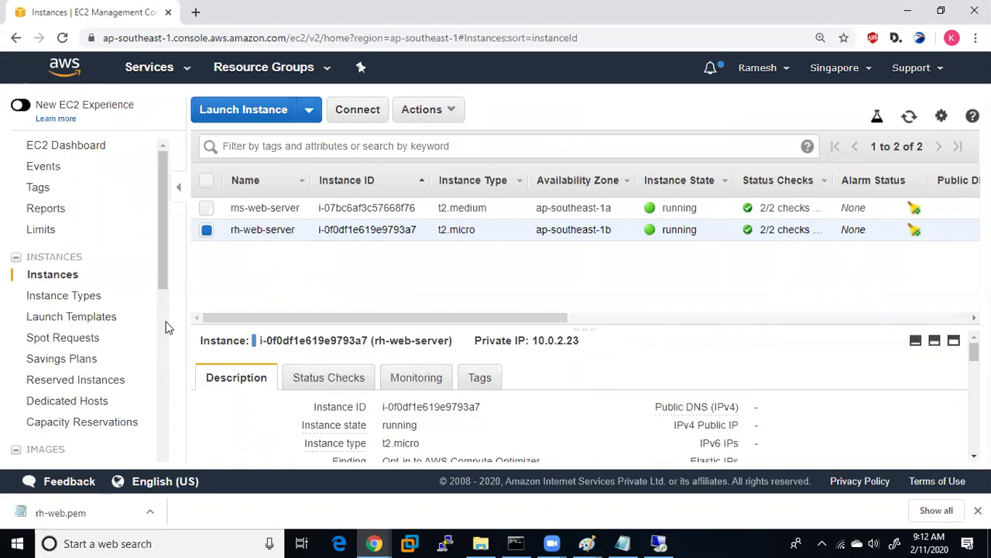
pyautogui.scroll(-4, 162, 321)
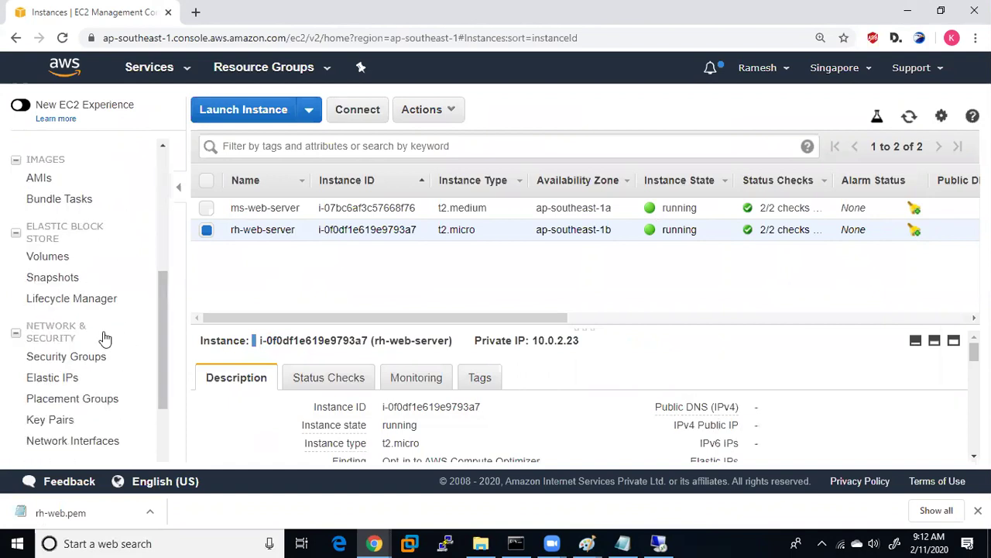
pyautogui.click(54, 377)
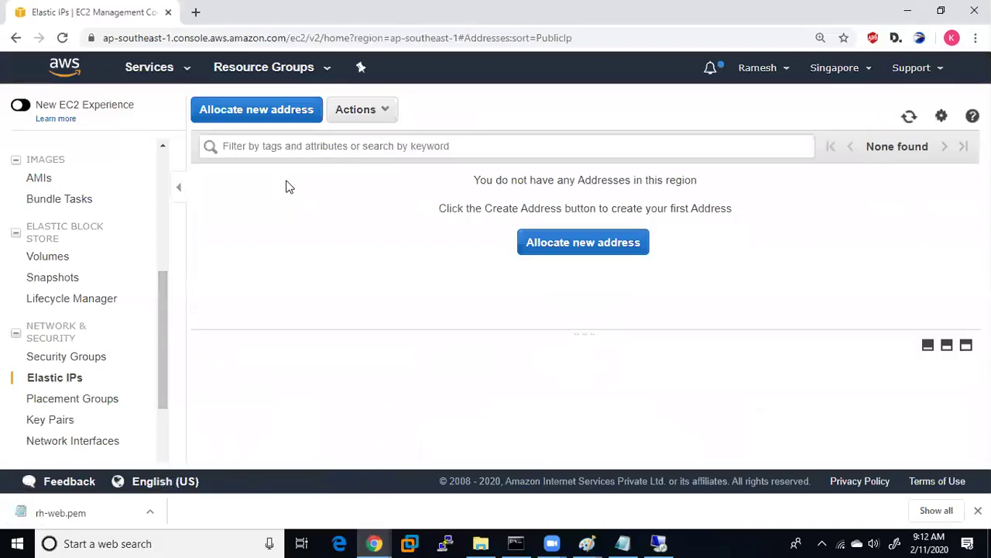
pyautogui.click(274, 115)
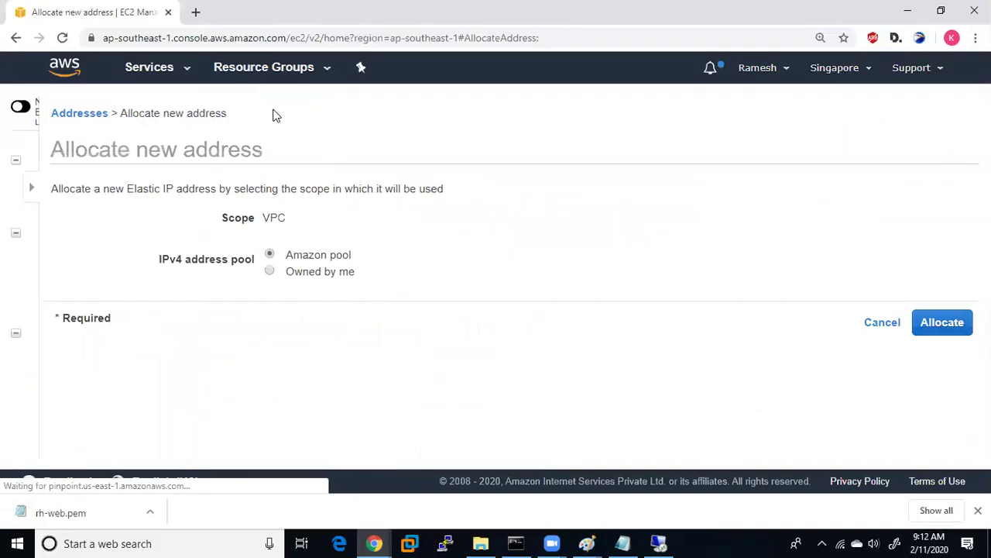
pyautogui.click(940, 323)
pyautogui.click(748, 292)
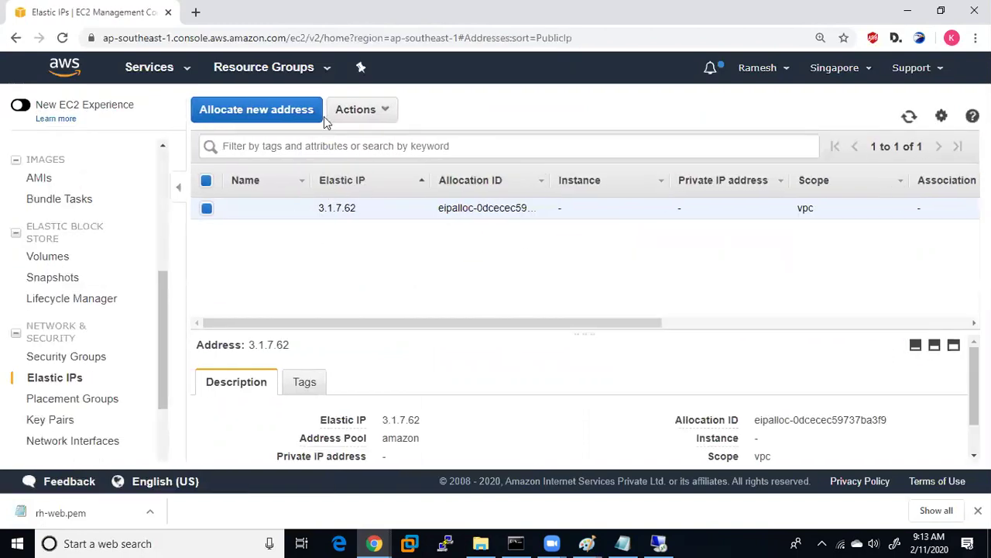
# - Associate 3.1.7.62 with rh-web-server's private IP 10.0.2.23, then return to Instances
pyautogui.click(403, 153)
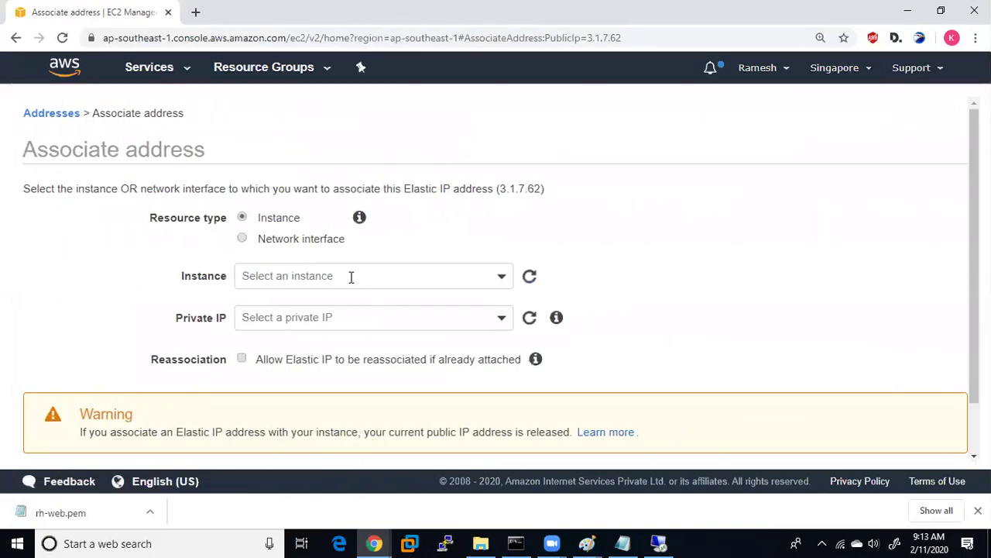
pyautogui.click(351, 276)
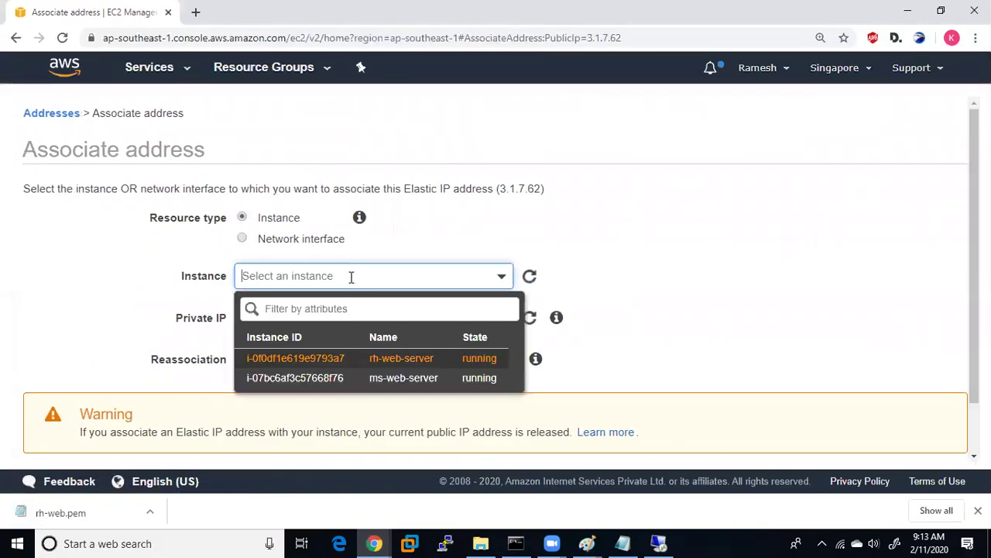
pyautogui.click(408, 364)
pyautogui.click(428, 319)
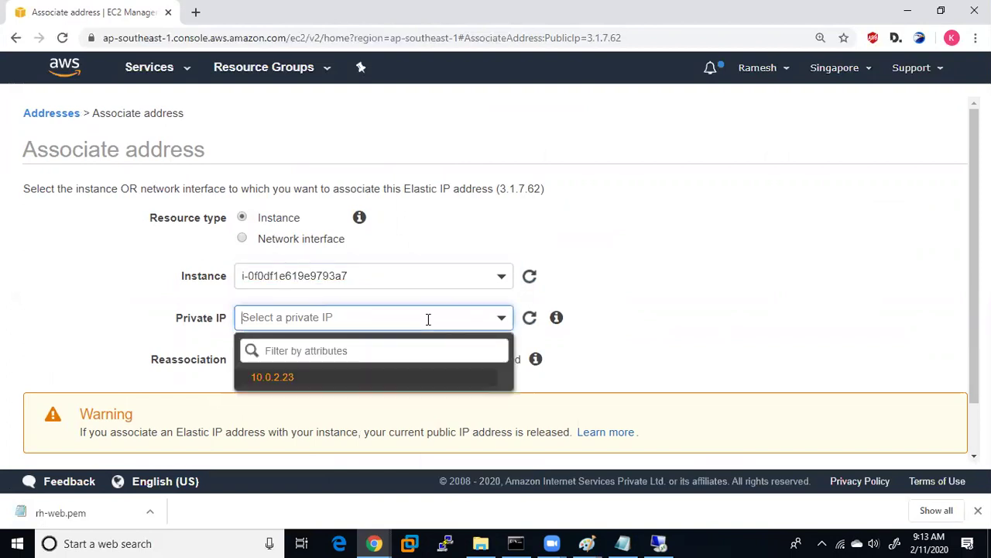
pyautogui.click(434, 378)
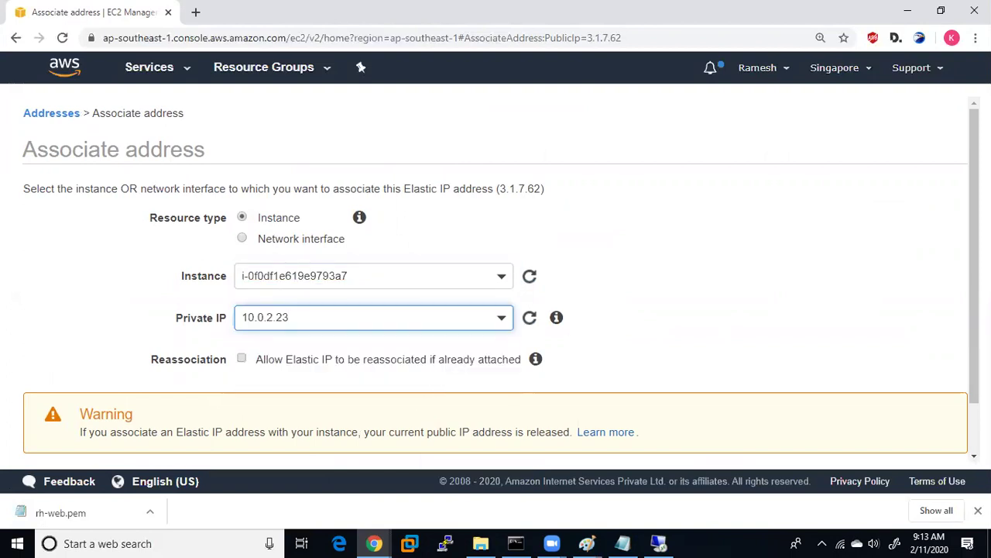
pyautogui.scroll(-1, 495, 310)
pyautogui.click(929, 442)
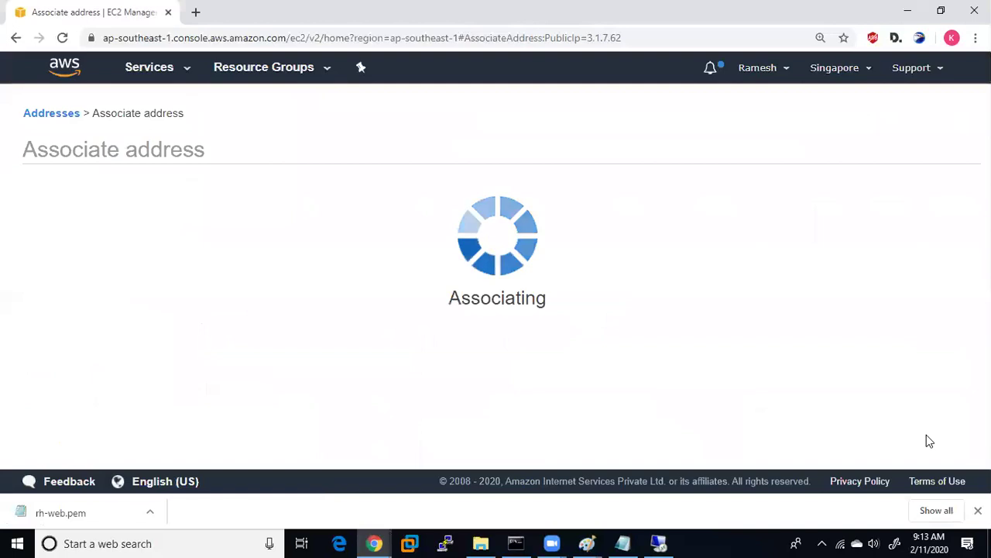
pyautogui.click(748, 248)
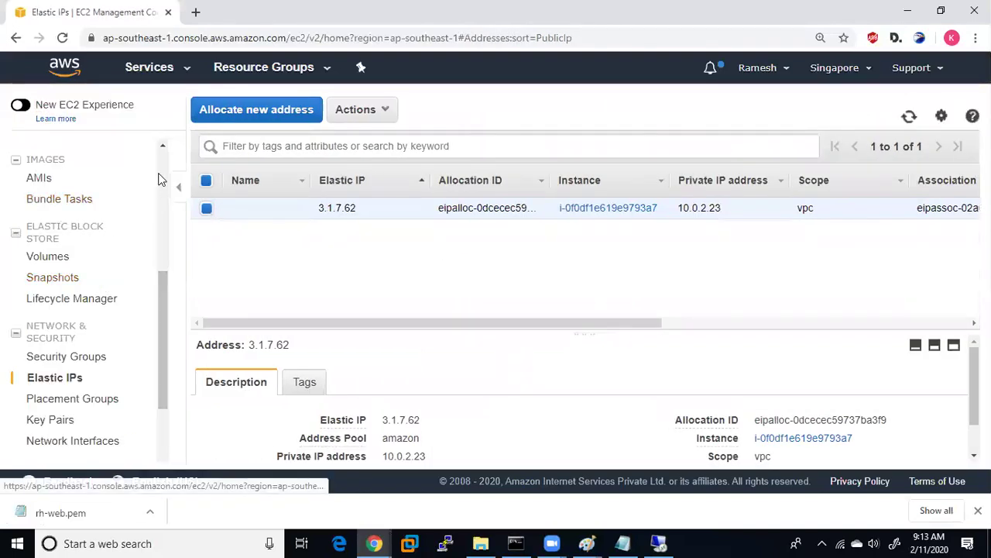
pyautogui.scroll(5, 64, 250)
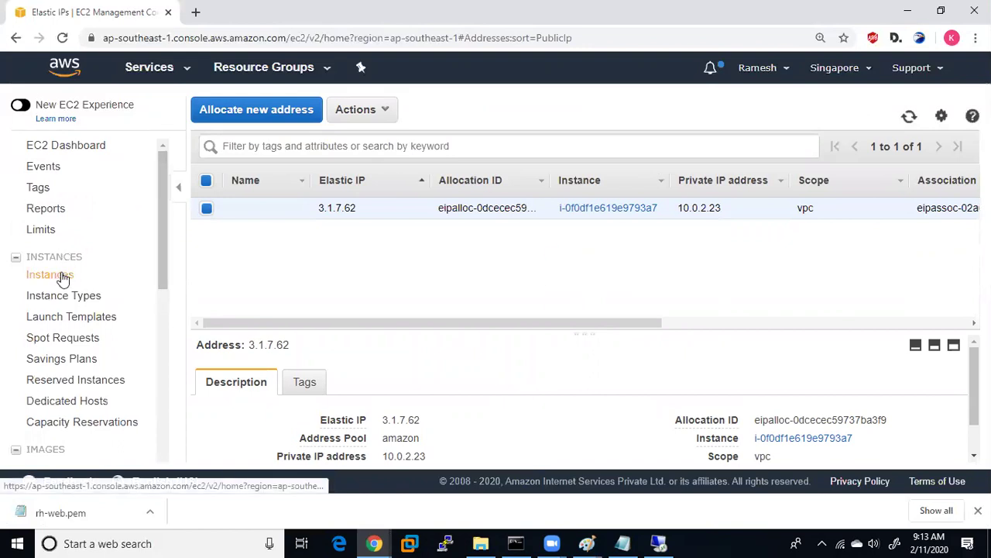
pyautogui.click(62, 277)
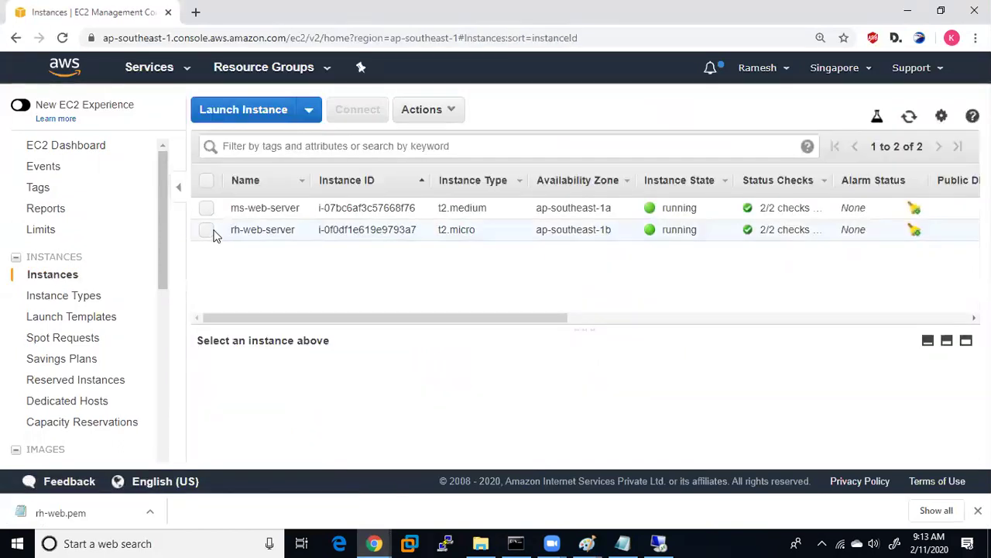
# - Copy rh-web-server's public IPv4 address 3.1.7.62 and switch to PuTTY Configuration
pyautogui.click(207, 230)
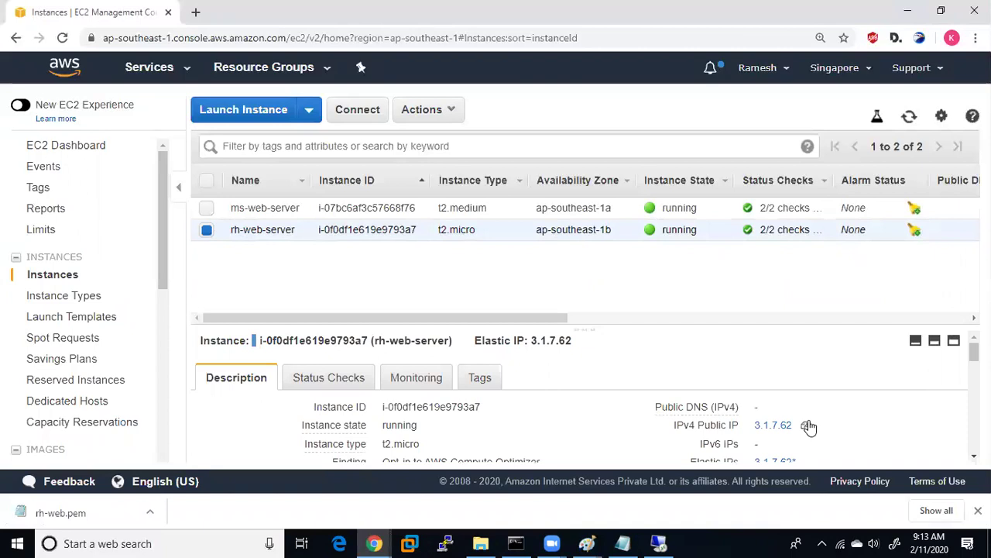
pyautogui.click(806, 424)
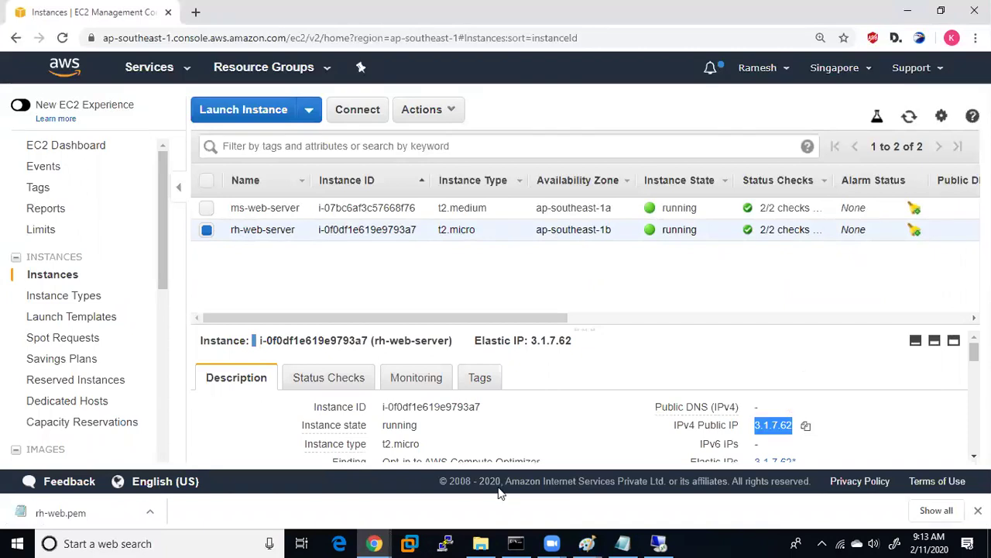
pyautogui.click(445, 543)
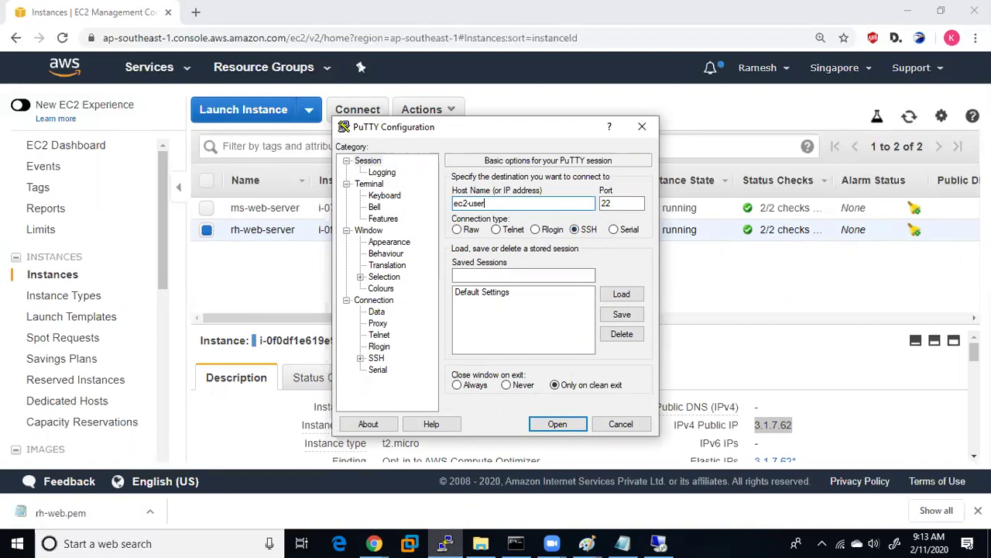
pyautogui.hotkey('ctrl', 'v')
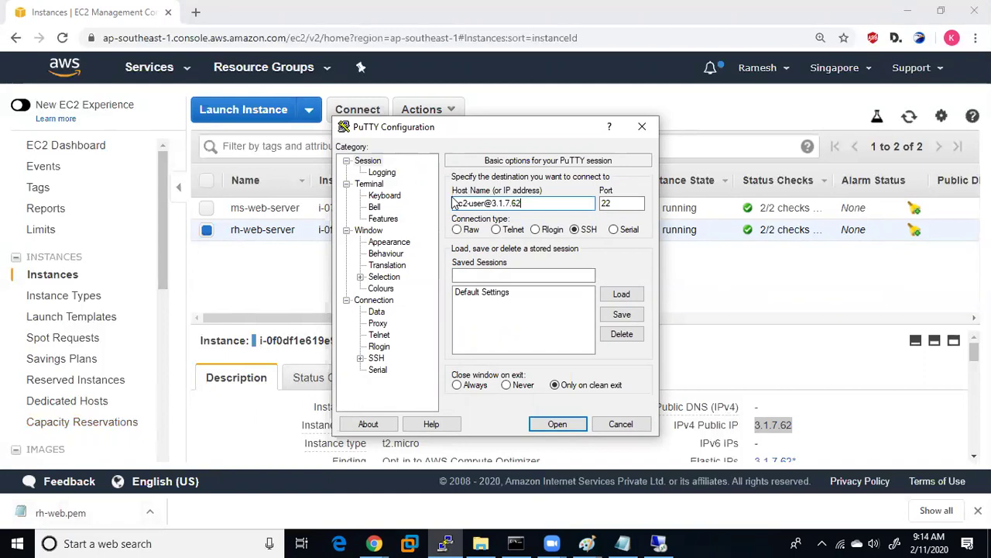
pyautogui.click(76, 542)
pyautogui.write('putty')
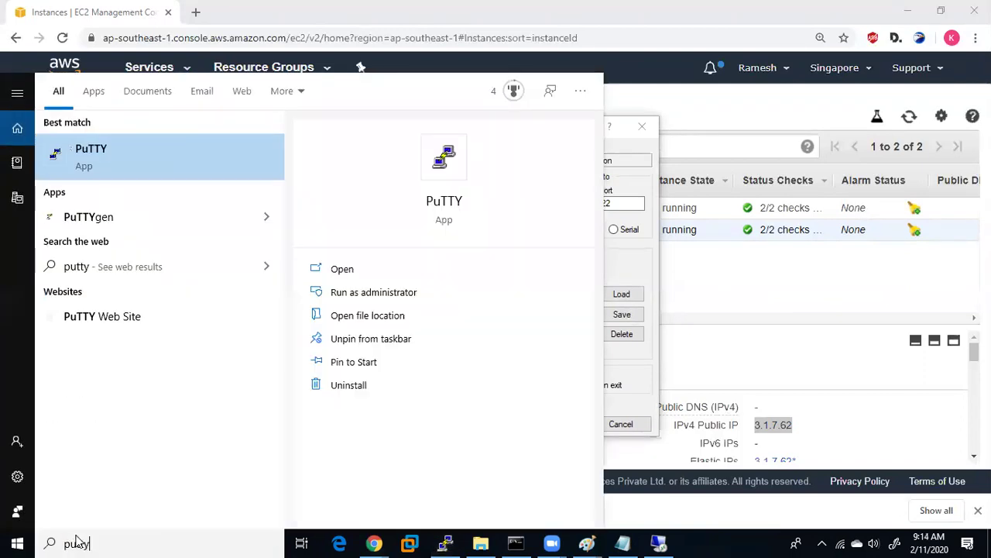
pyautogui.click(114, 216)
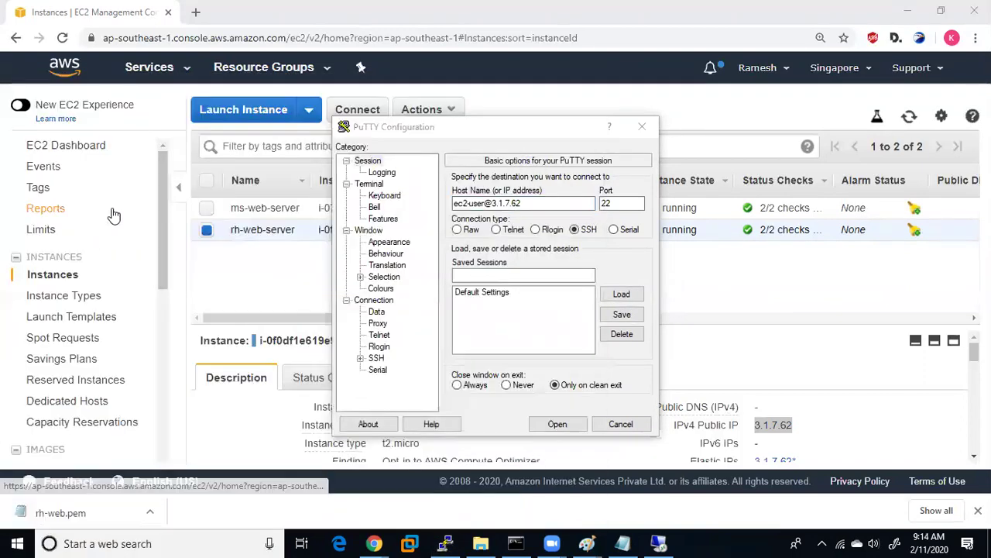
pyautogui.click(198, 14)
# - Open putty.org and follow its link to the latest release page listing puttygen.exe
pyautogui.write('pu')
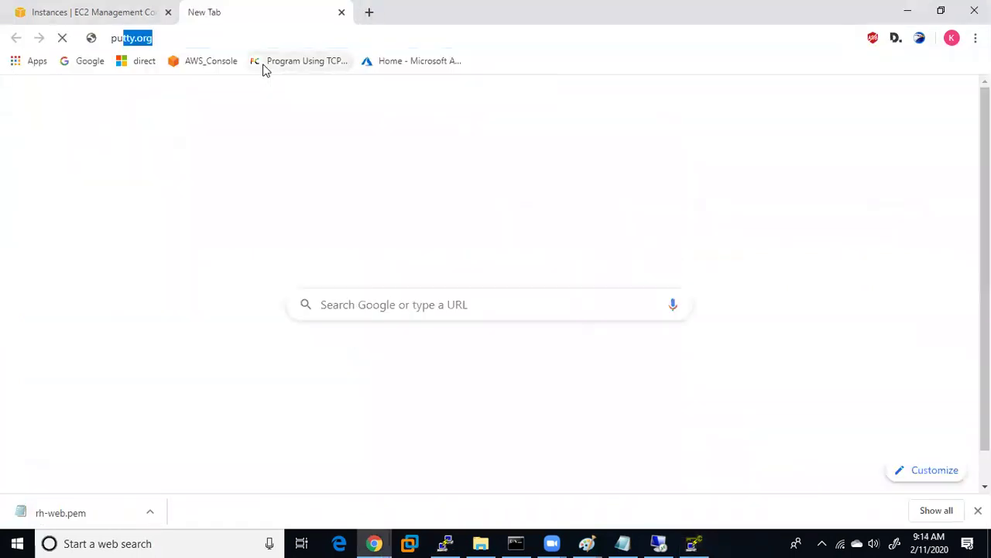
pyautogui.write('tty.org')
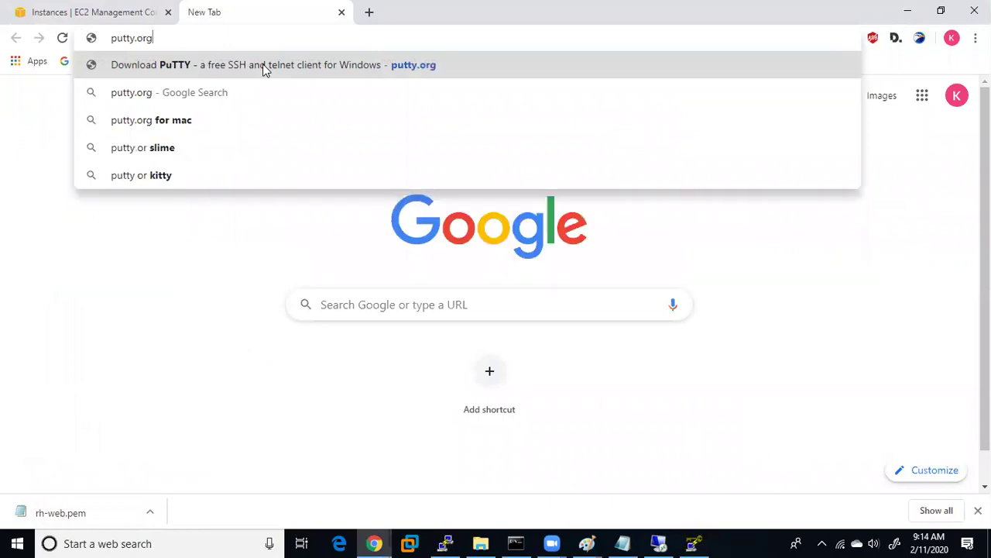
pyautogui.click(262, 65)
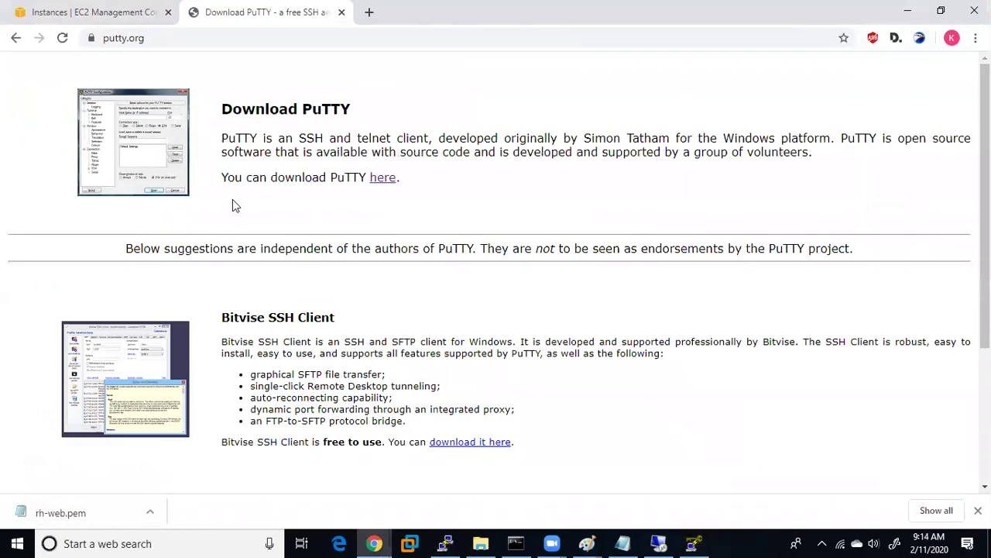
pyautogui.click(382, 178)
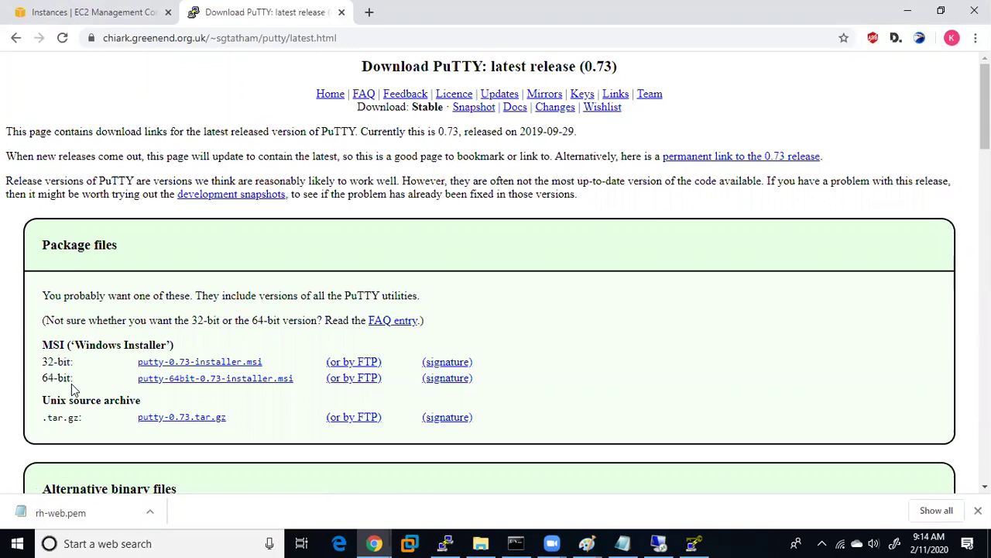
pyautogui.scroll(-6, 983, 108)
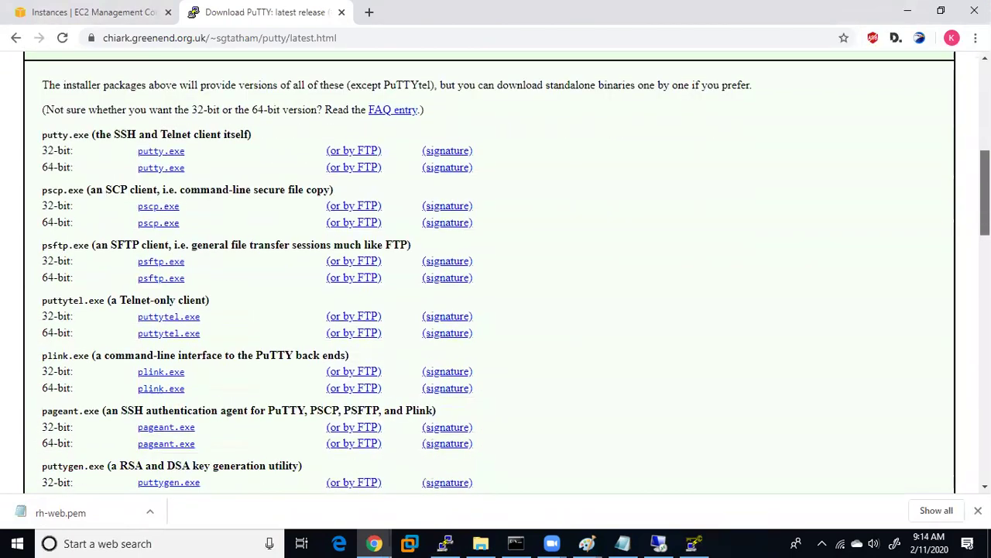
pyautogui.scroll(-3, 495, 271)
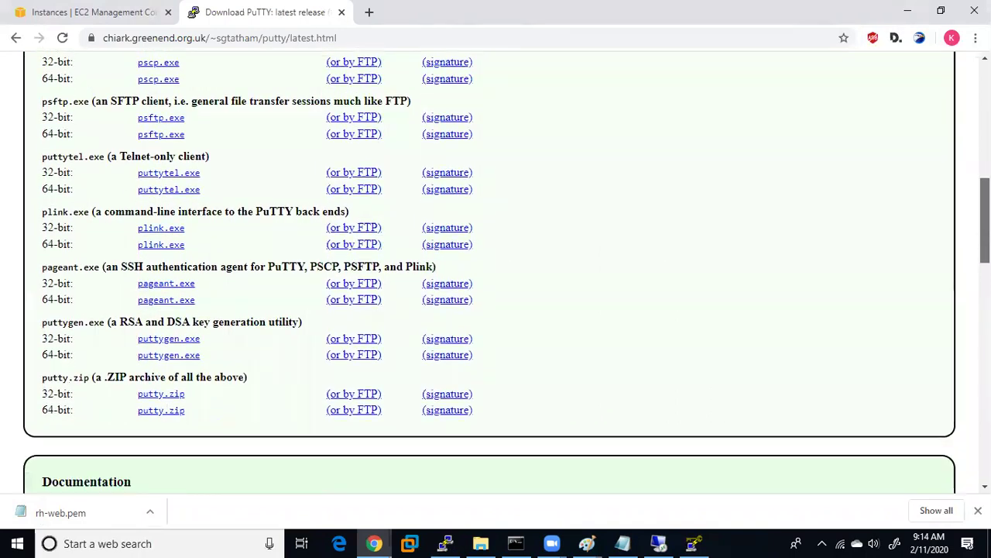
pyautogui.scroll(1, 983, 232)
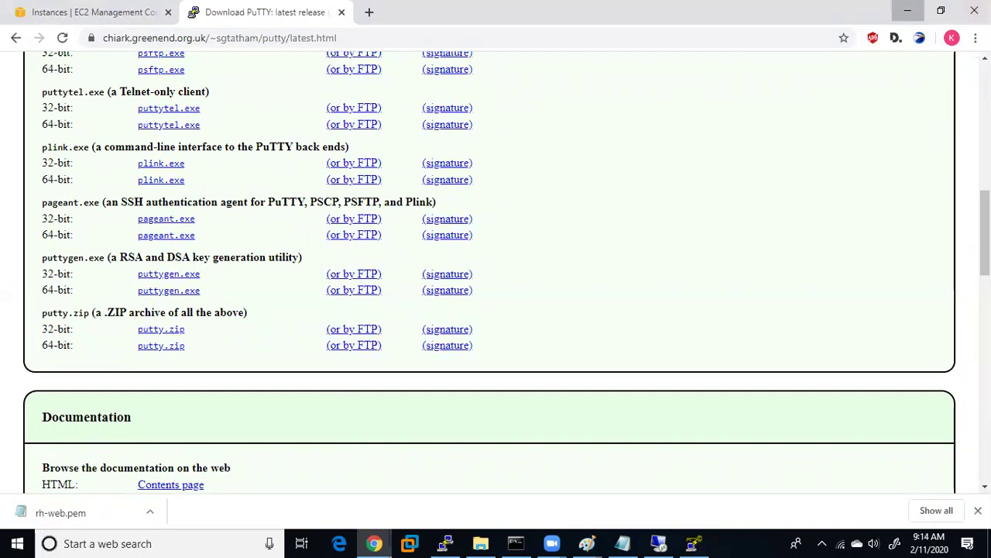
# - Minimize Chrome to check the key generator, then return to the EC2 Instances tab
pyautogui.click(908, 11)
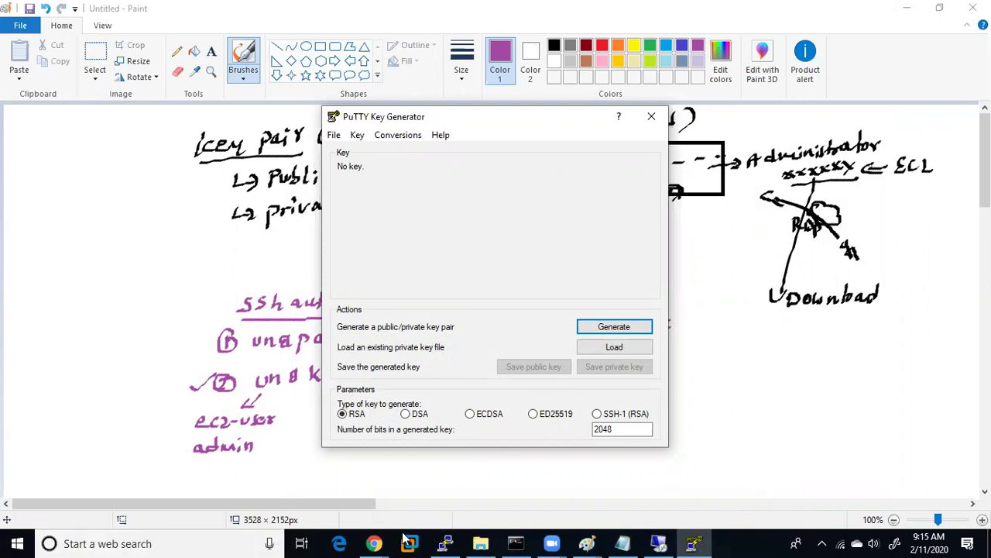
pyautogui.moveTo(379, 542)
pyautogui.click(411, 488)
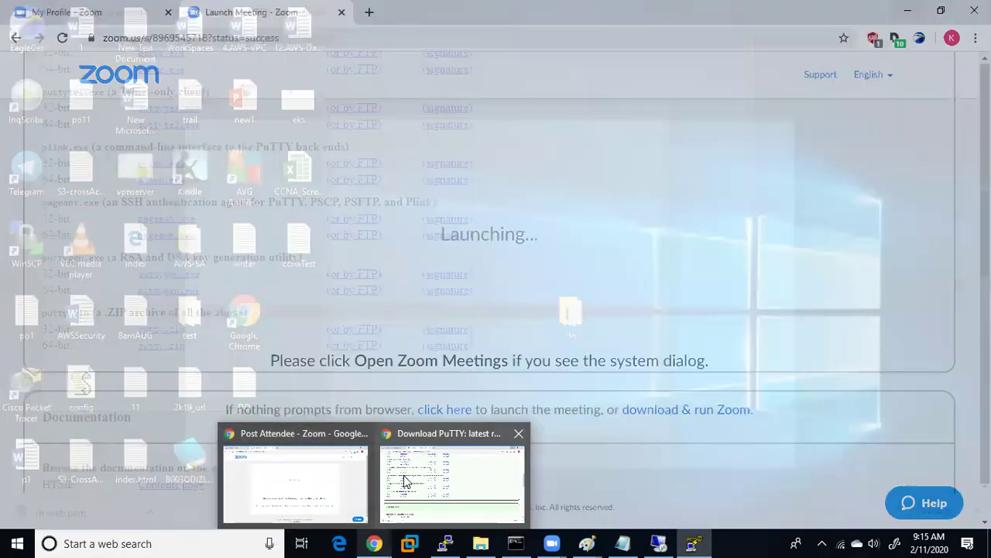
pyautogui.click(403, 474)
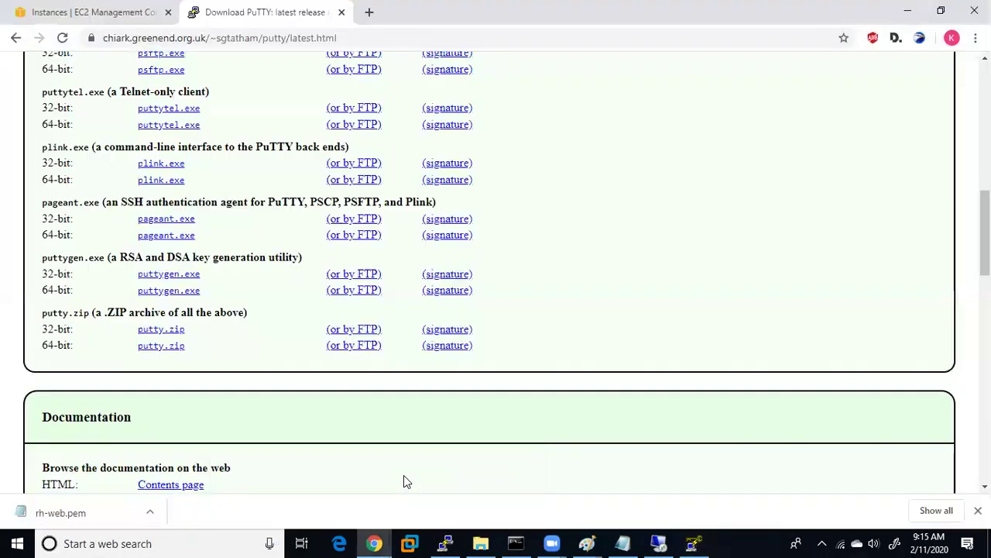
pyautogui.click(93, 12)
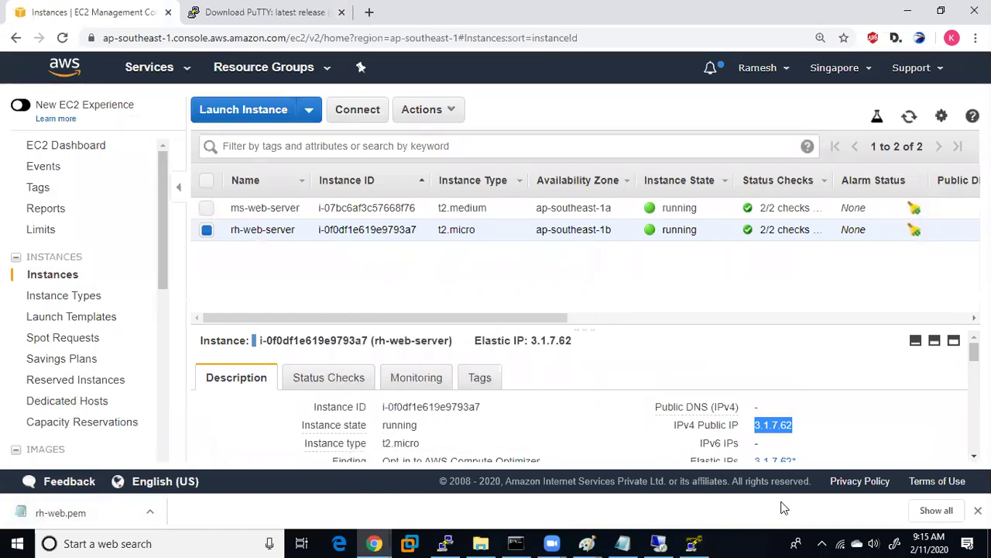
# - Load the rh-web key file from Downloads into PuTTYgen, showing all file types
pyautogui.moveTo(691, 542)
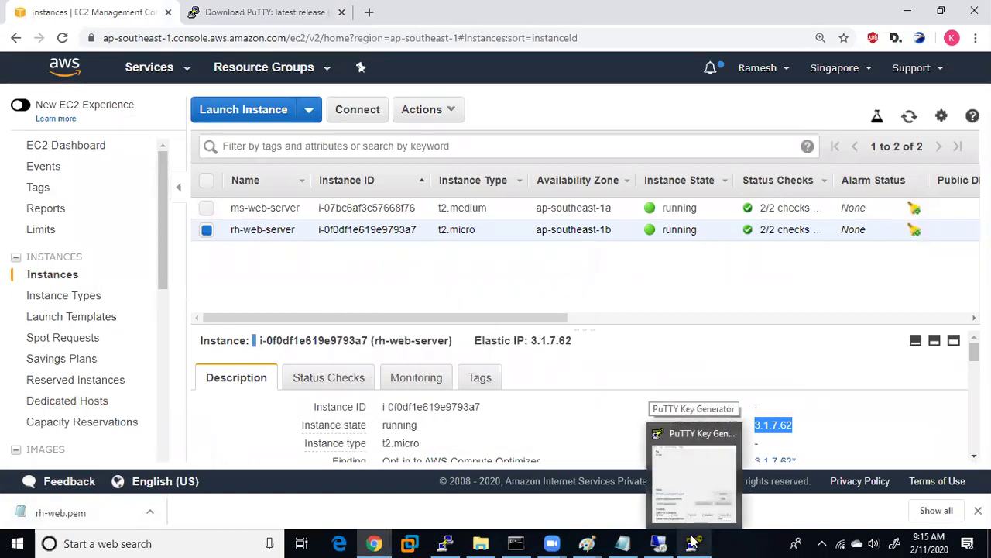
pyautogui.click(692, 542)
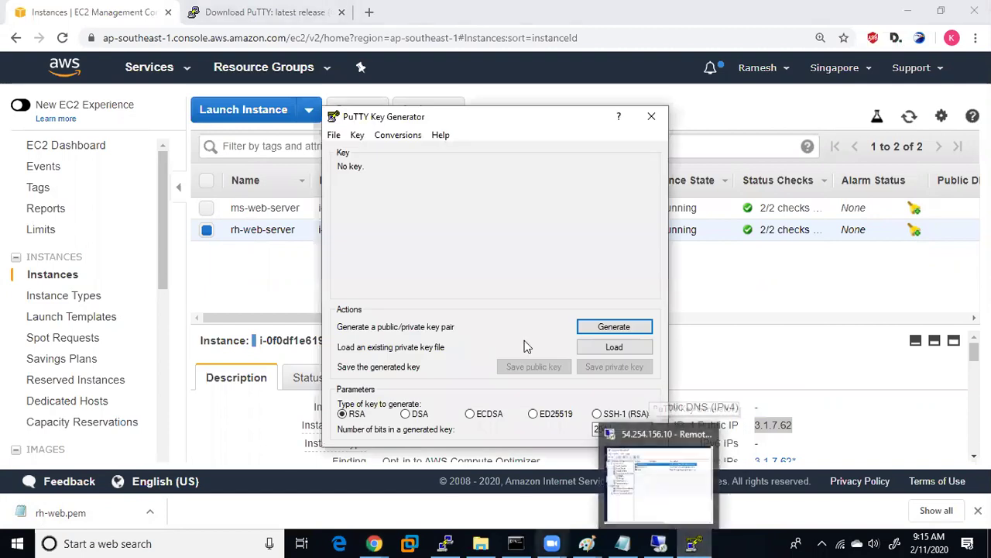
pyautogui.click(631, 350)
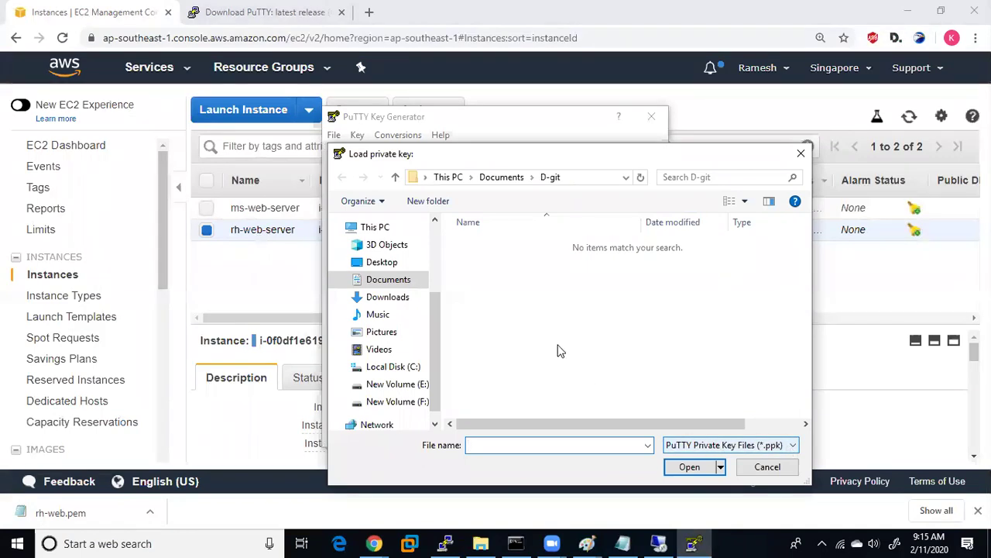
pyautogui.click(388, 297)
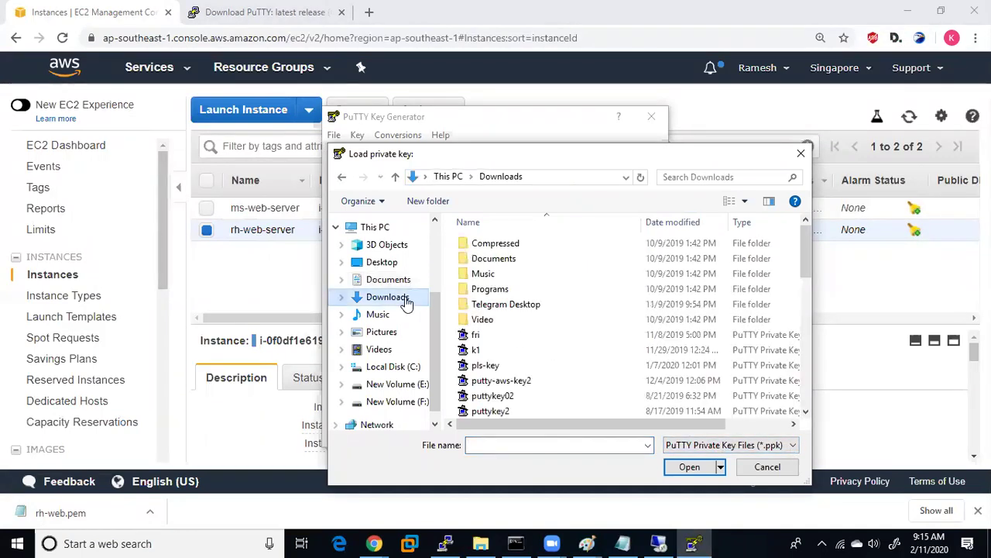
pyautogui.click(724, 445)
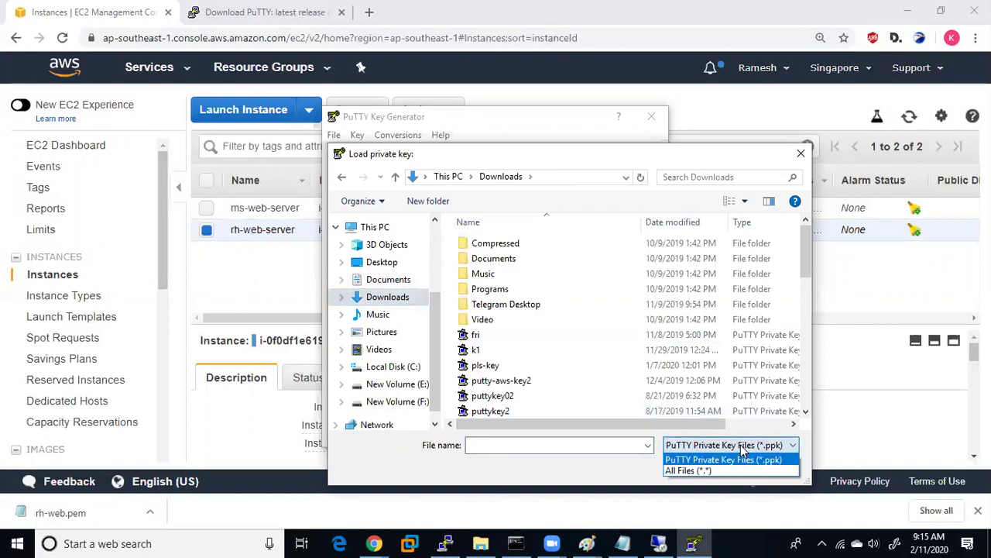
pyautogui.click(718, 471)
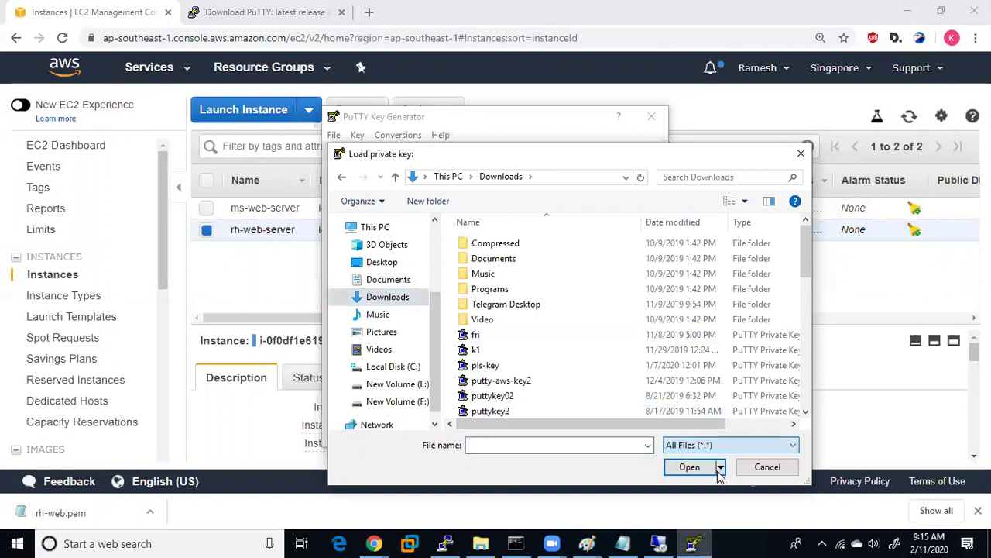
pyautogui.click(526, 369)
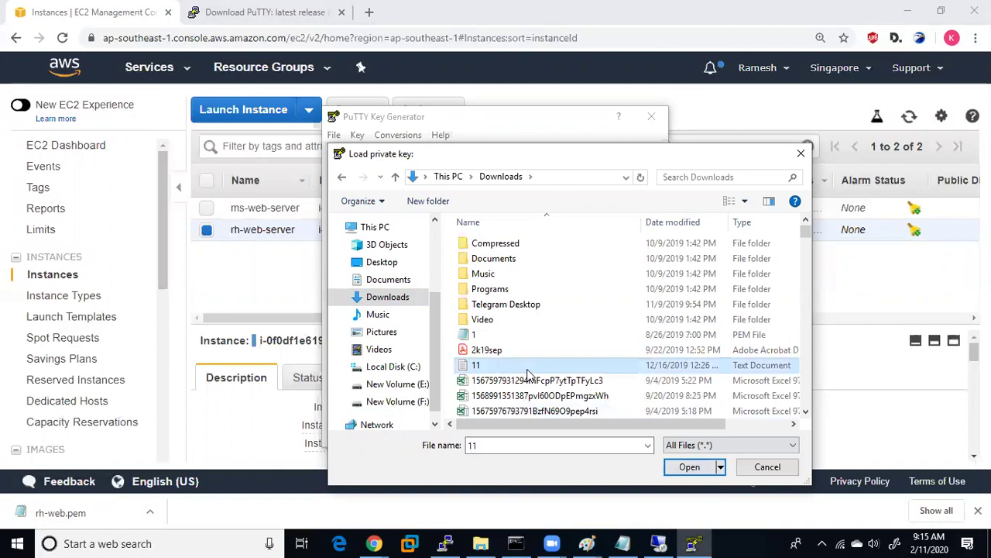
pyautogui.press('r')
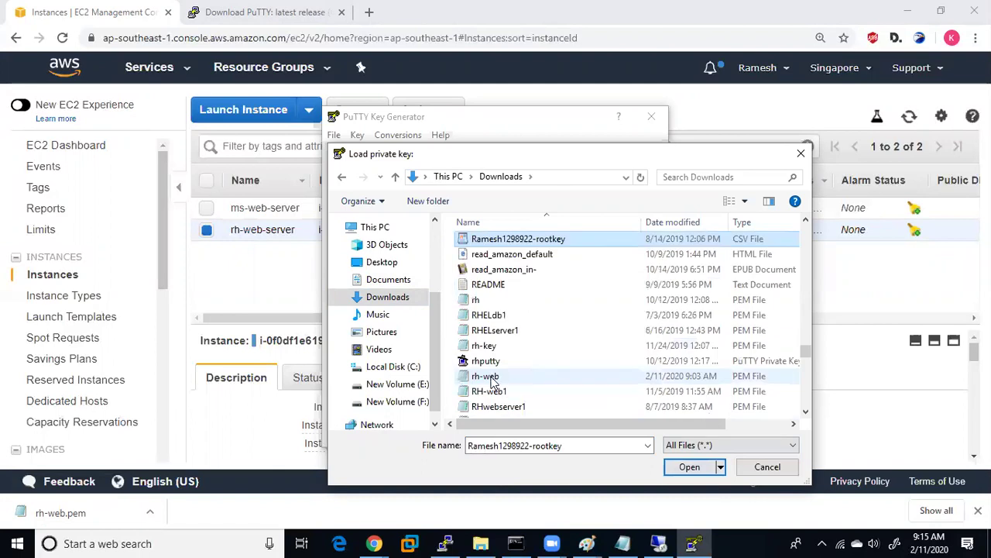
pyautogui.click(493, 377)
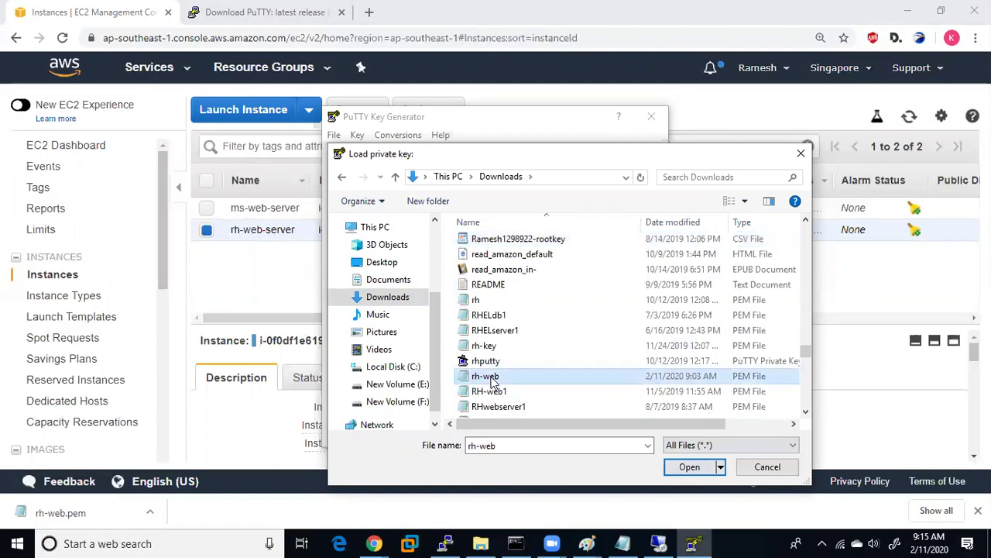
pyautogui.click(688, 468)
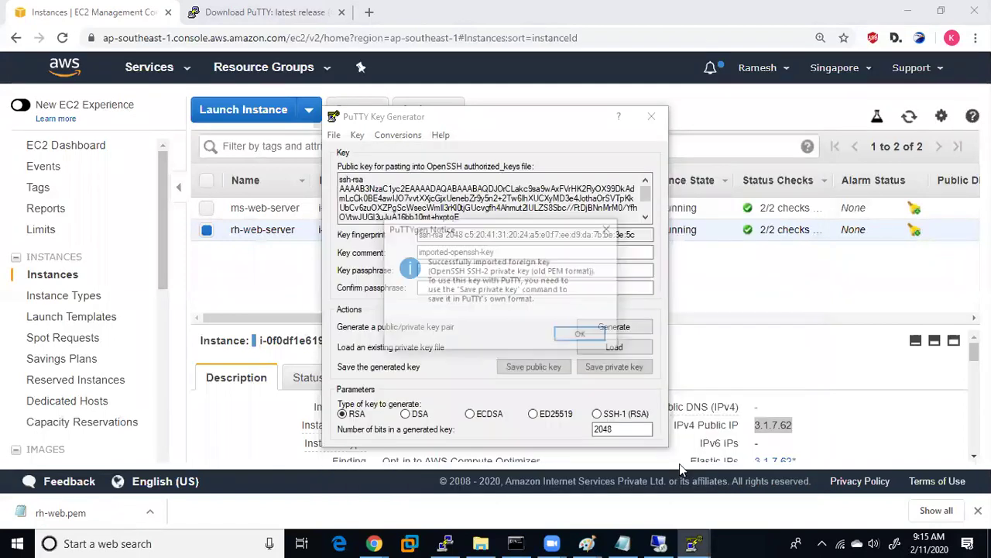
pyautogui.click(581, 335)
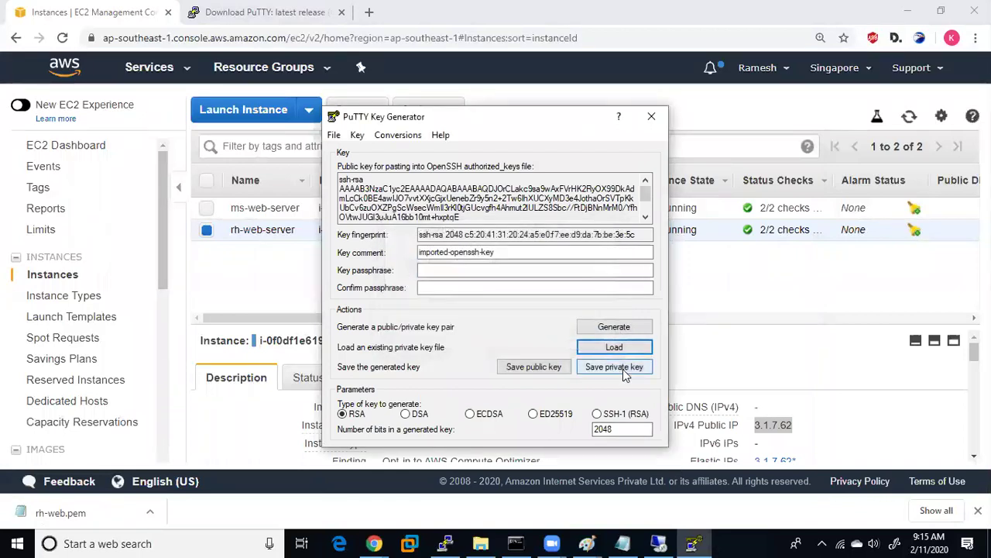
# - Save it without a passphrase as private key prh-web and close PuTTYgen
pyautogui.click(623, 368)
pyautogui.click(507, 323)
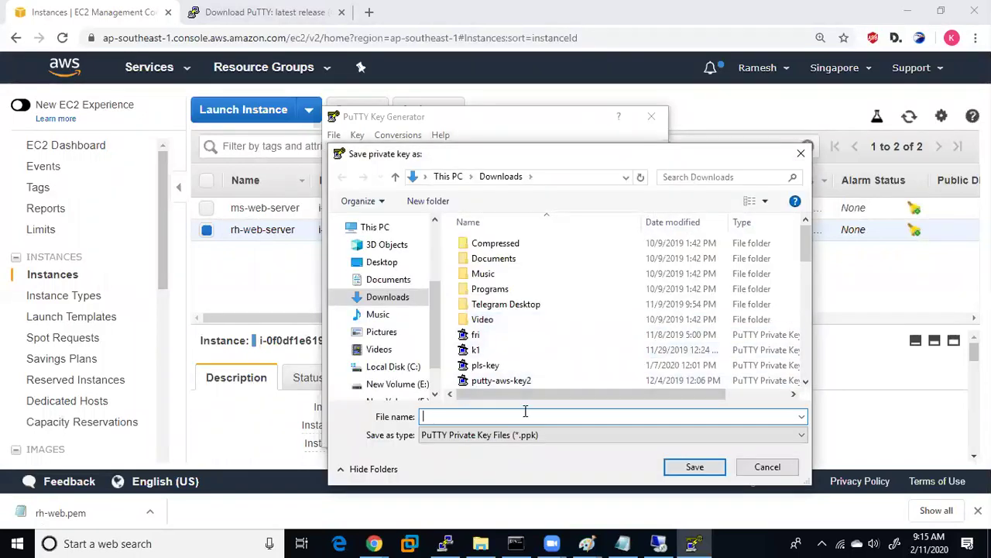
pyautogui.write('prh-web')
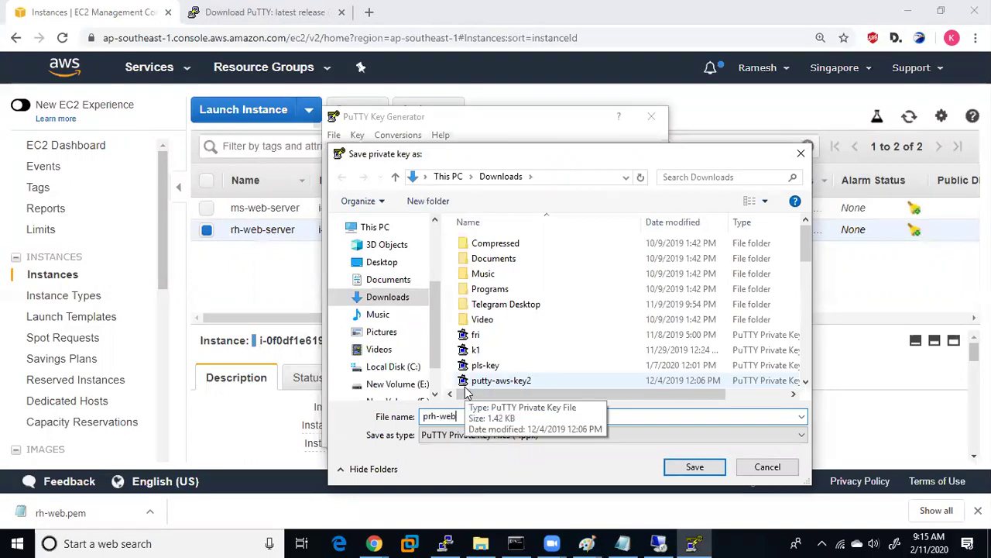
pyautogui.click(678, 467)
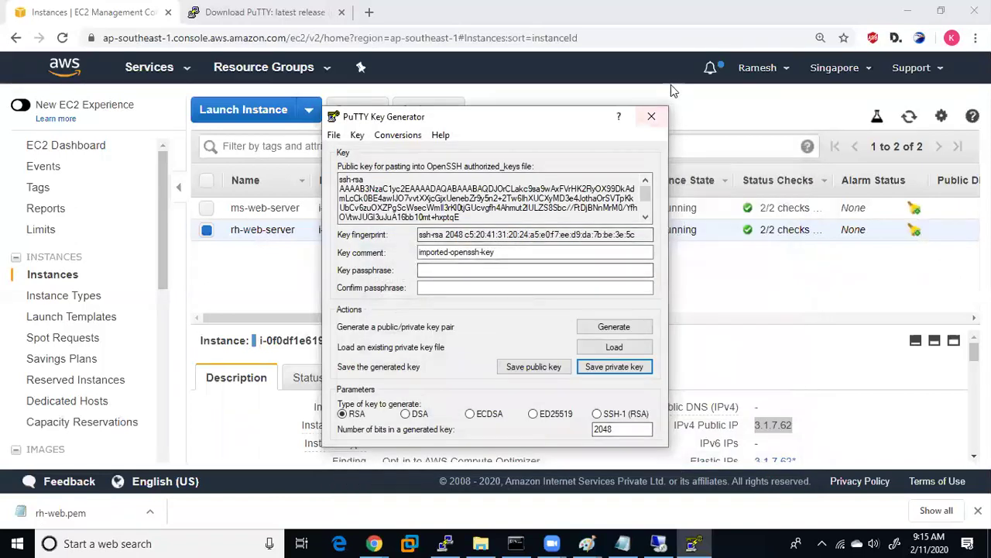
pyautogui.click(651, 116)
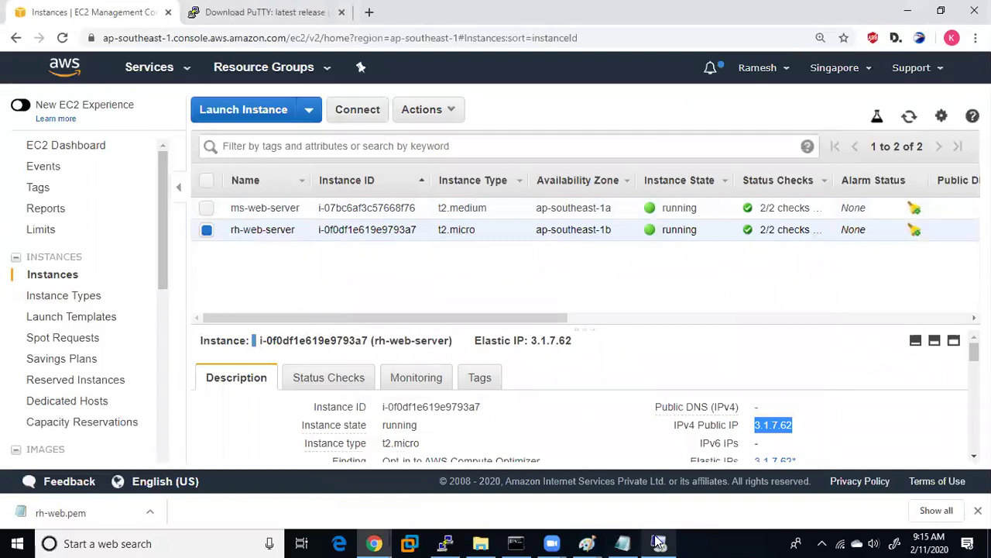
# - Set prh-web.ppk as the private key under PuTTY's Connection > SSH > Auth
pyautogui.click(445, 543)
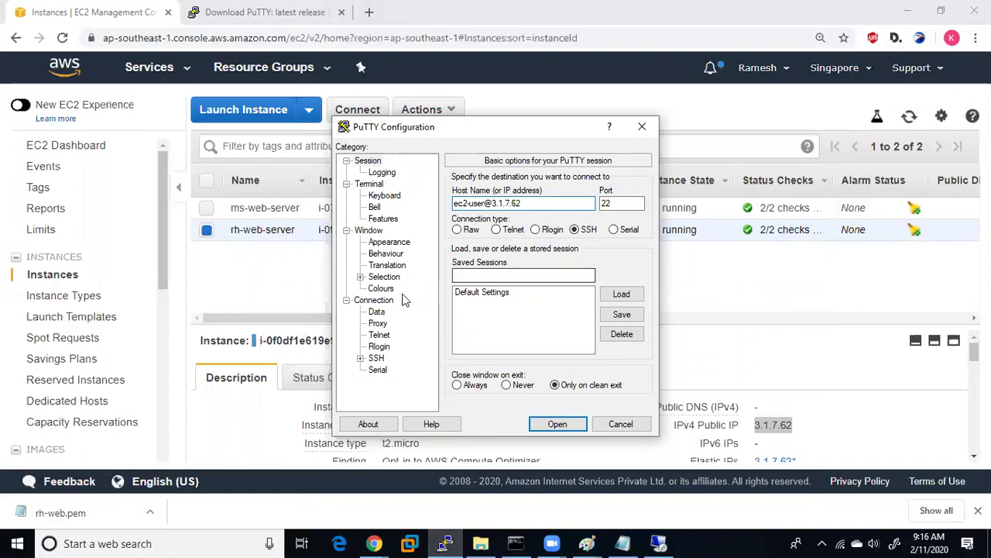
pyautogui.click(362, 358)
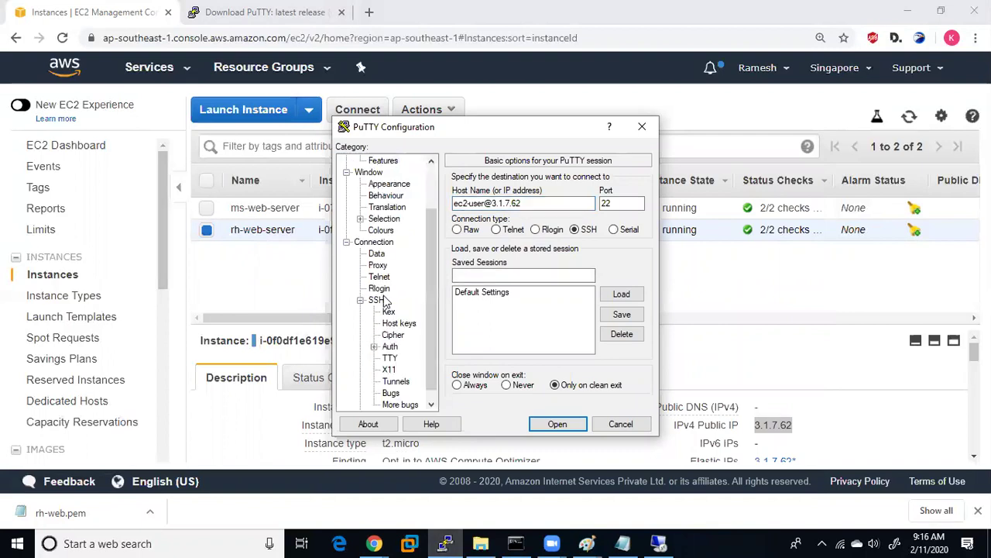
pyautogui.click(390, 347)
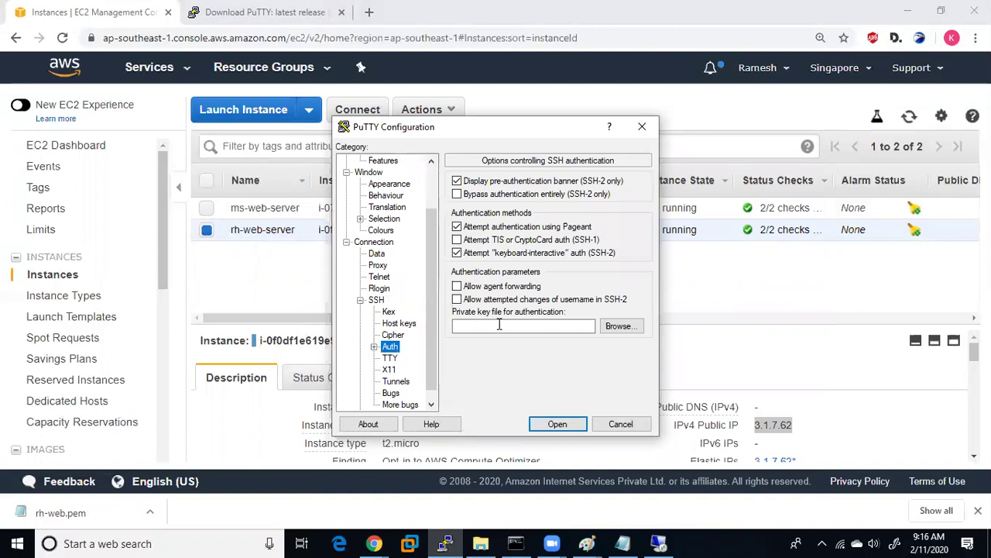
pyautogui.click(620, 327)
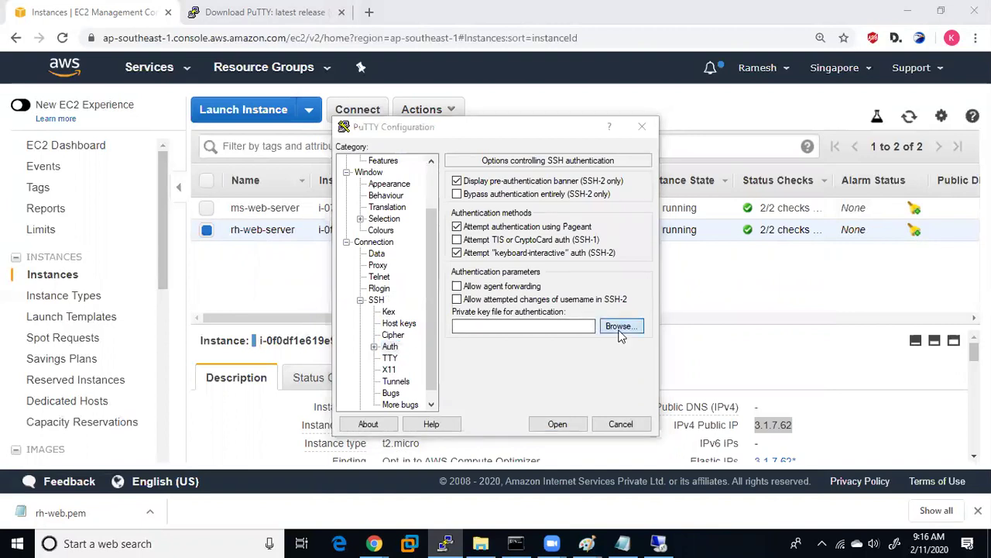
pyautogui.click(488, 377)
pyautogui.click(694, 467)
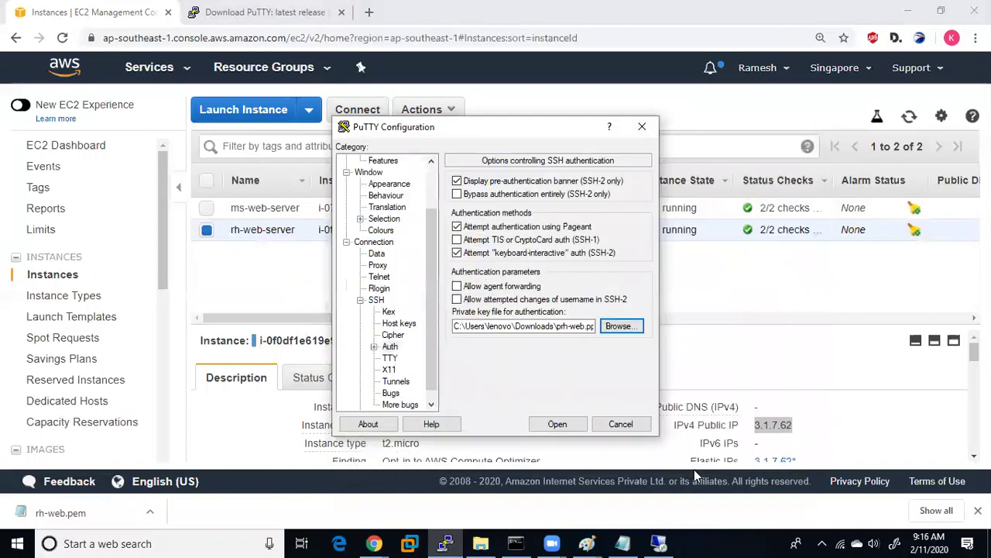
# - Connect to the server, trust its host key, and maximize the terminal window
pyautogui.click(551, 424)
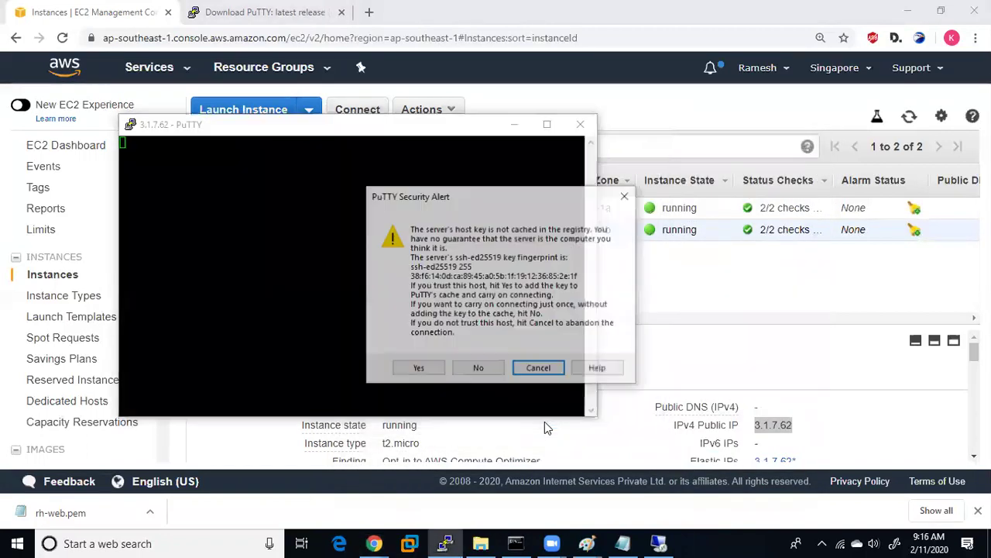
pyautogui.click(419, 369)
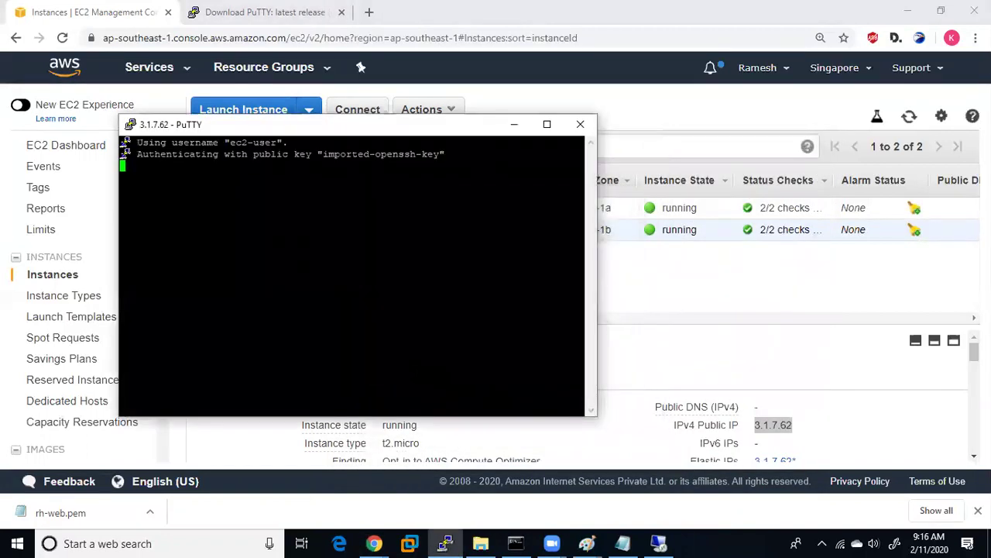
pyautogui.click(547, 124)
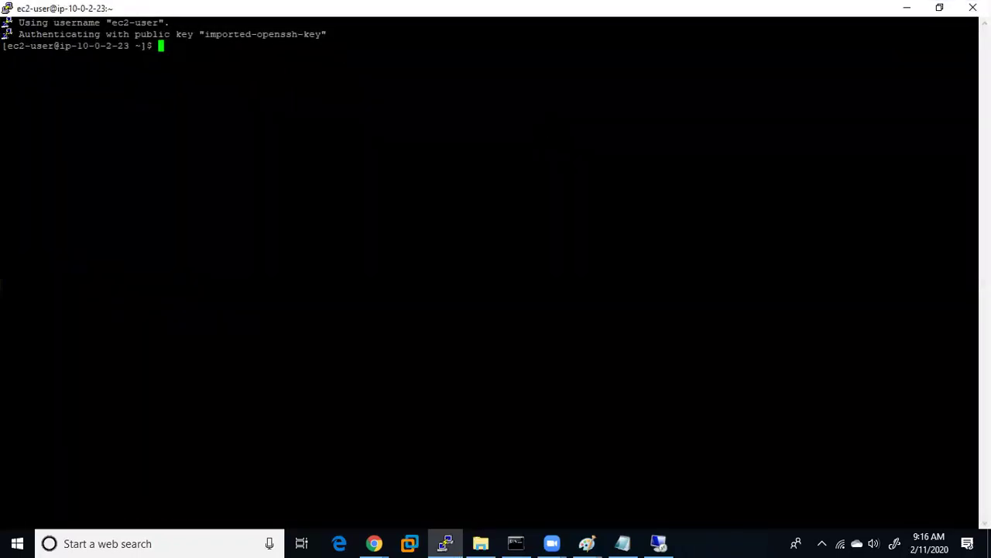
# - Run sudo su so the shell prompt becomes root@ip-10-0-2-23
pyautogui.moveTo(2, 45); pyautogui.dragTo(48, 47)
pyautogui.moveTo(42, 45); pyautogui.dragTo(61, 46)
pyautogui.click(61, 45)
pyautogui.write('sudo su')
pyautogui.press('Return')
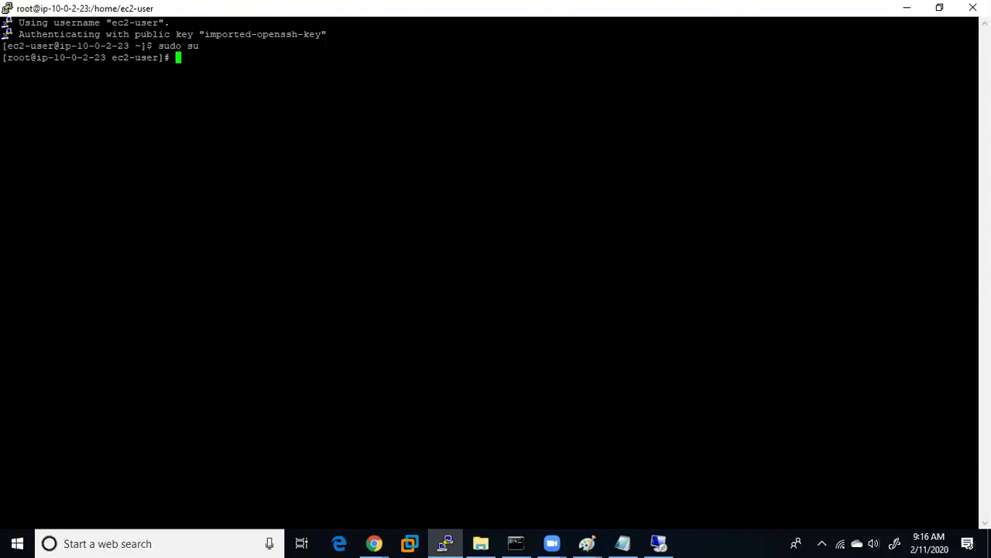
pyautogui.tripleClick(40, 59)
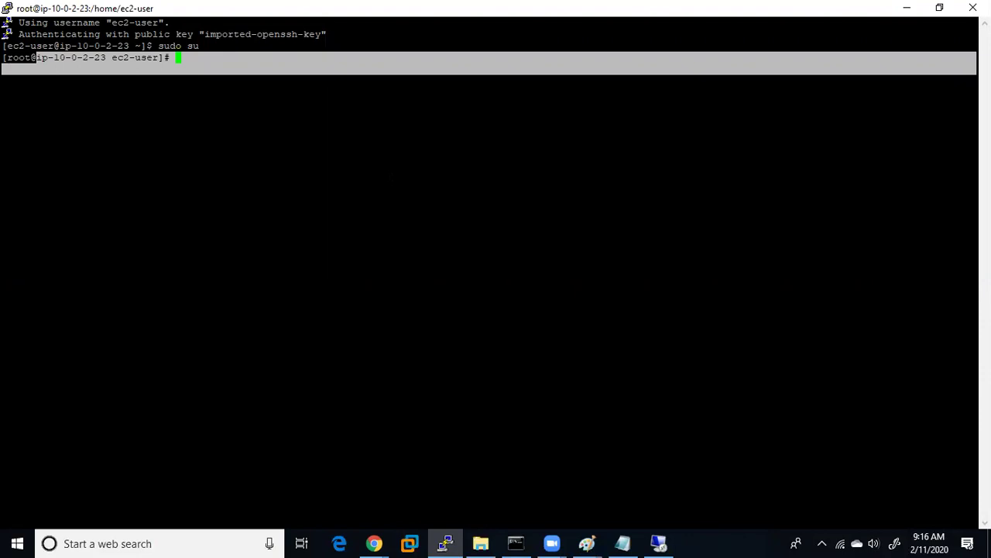
pyautogui.click(34, 57)
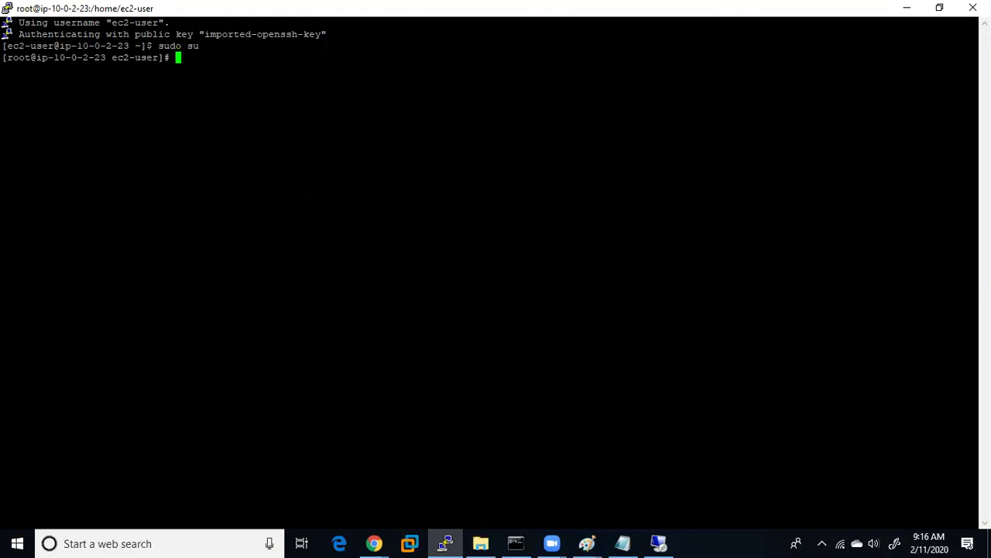
# - Install httpd and its 9 dependencies with yum -y install httpd, then type service httpd start
pyautogui.write('yum')
pyautogui.write('-y up')
pyautogui.write('date')
pyautogui.press('BackSpace')
pyautogui.press('BackSpace')
pyautogui.press('BackSpace')
pyautogui.press('BackSpace')
pyautogui.press('BackSpace')
pyautogui.press('BackSpace')
pyautogui.press('BackSpace')
pyautogui.press('BackSpace')
pyautogui.write('y install httpd')
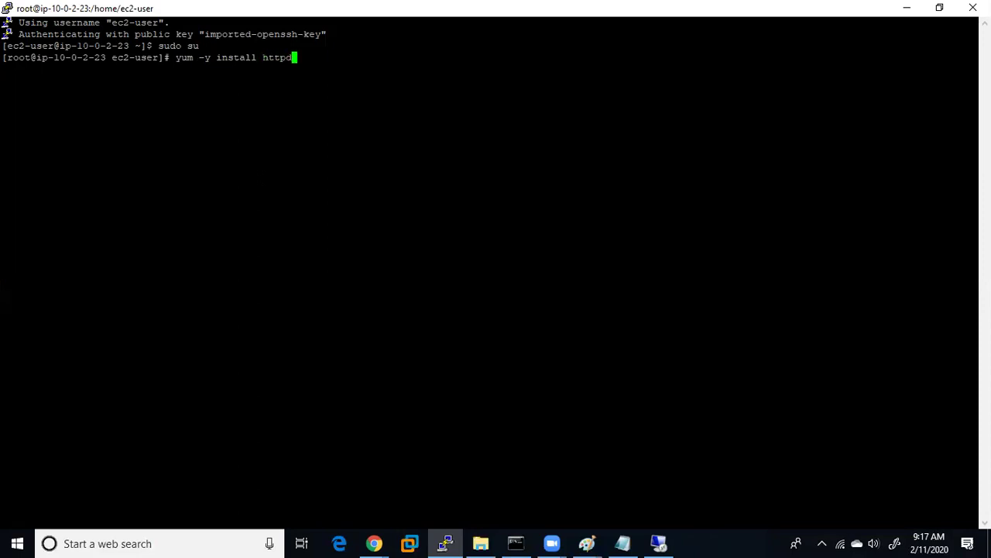
pyautogui.press('Return')
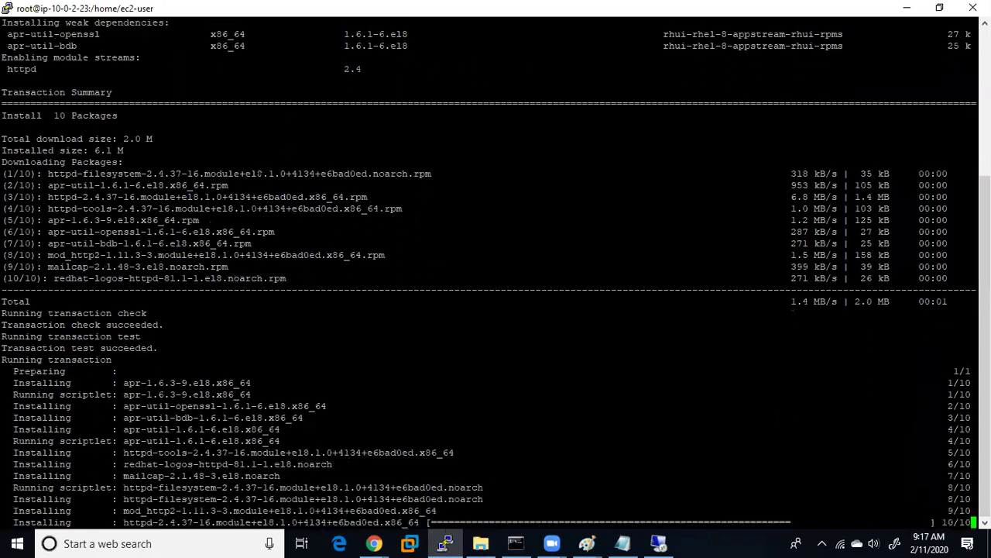
pyautogui.write('service httpd start')
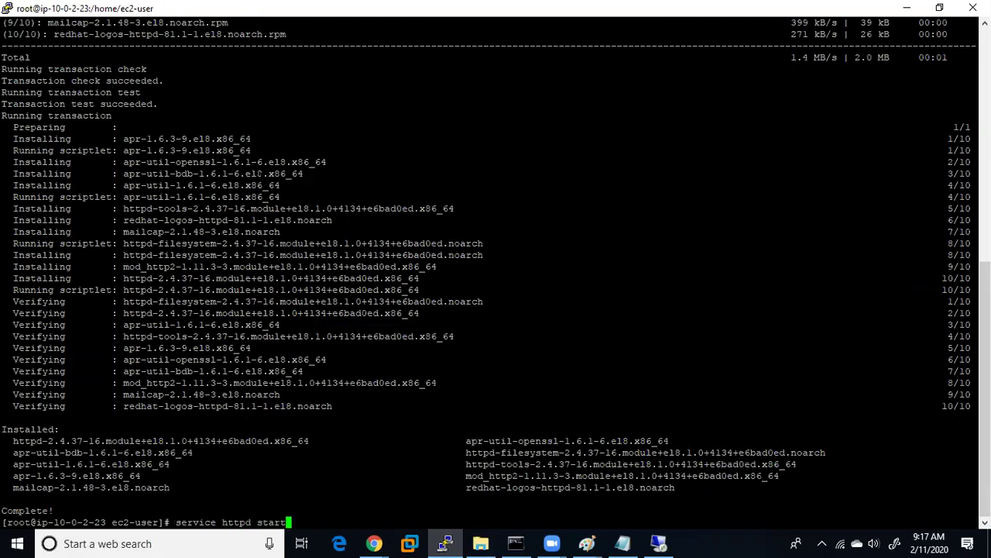
# - Start Apache with service httpd start and return to the Chrome EC2 console
pyautogui.press('Return')
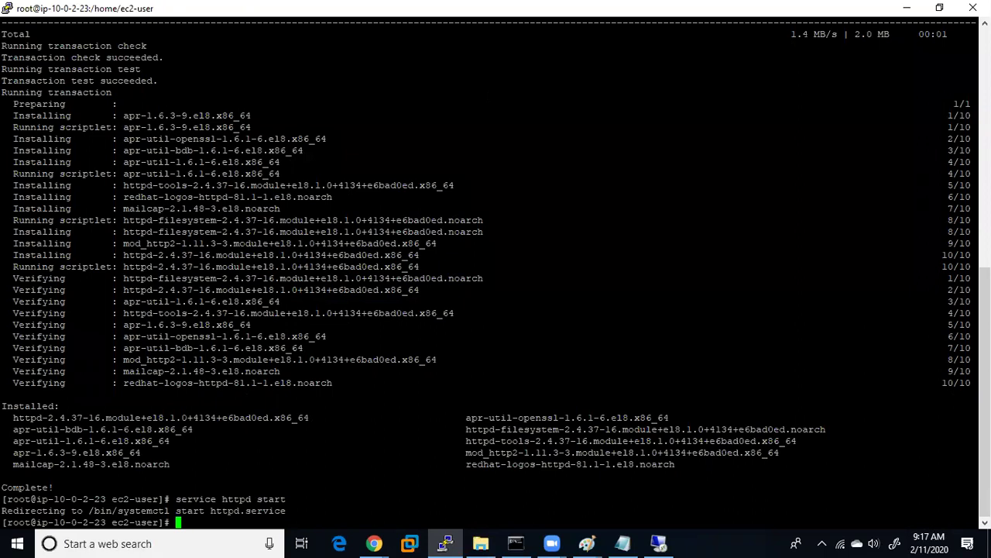
pyautogui.click(374, 543)
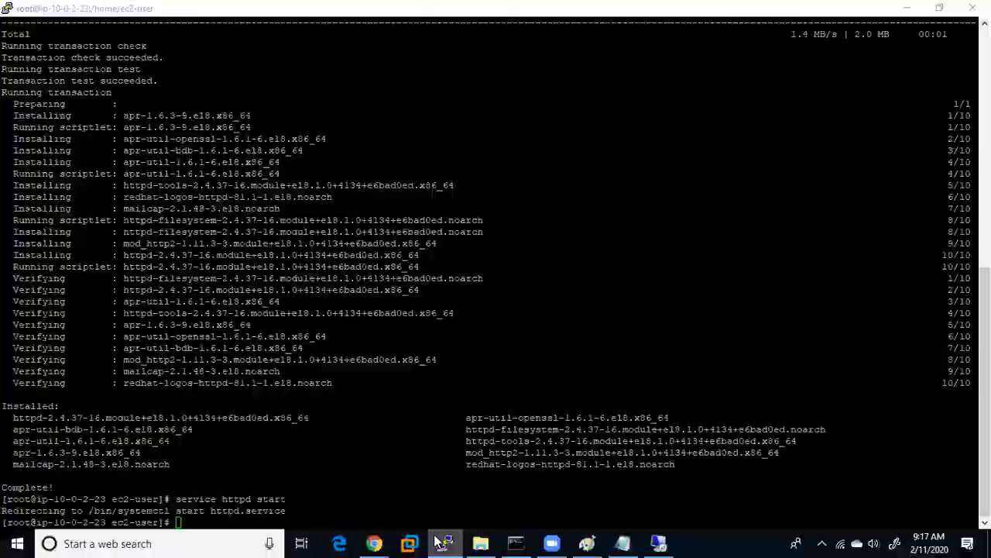
# - Copy the public IP 3.1.7.62 and try loading it in Edge, which can't reach it
pyautogui.click(803, 426)
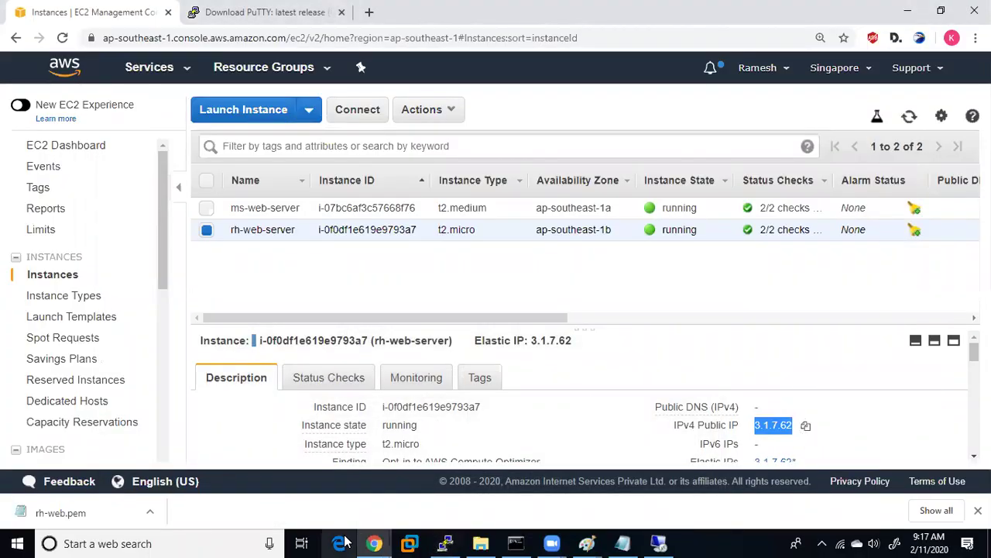
pyautogui.click(340, 543)
pyautogui.hotkey('ctrl', 'v')
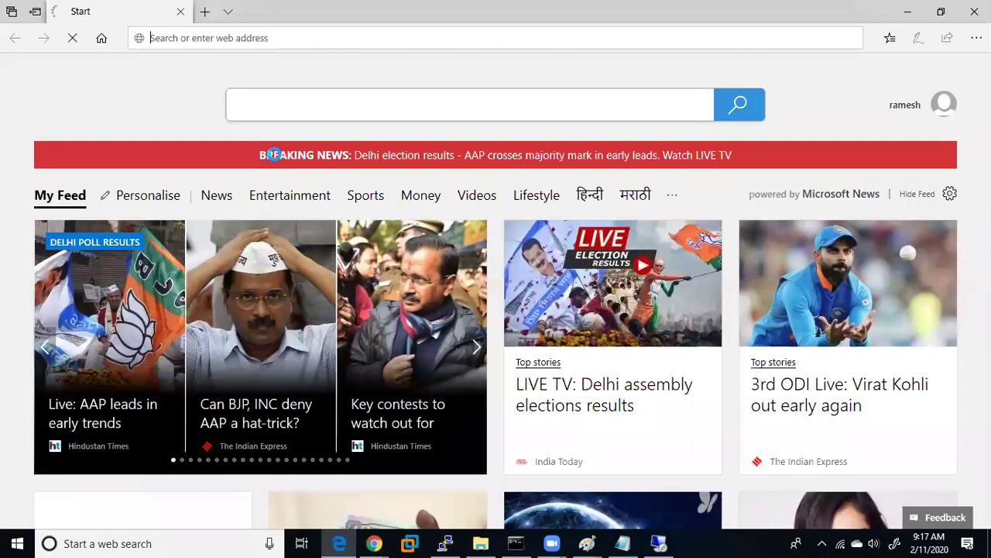
pyautogui.hotkey('ctrl', 'v')
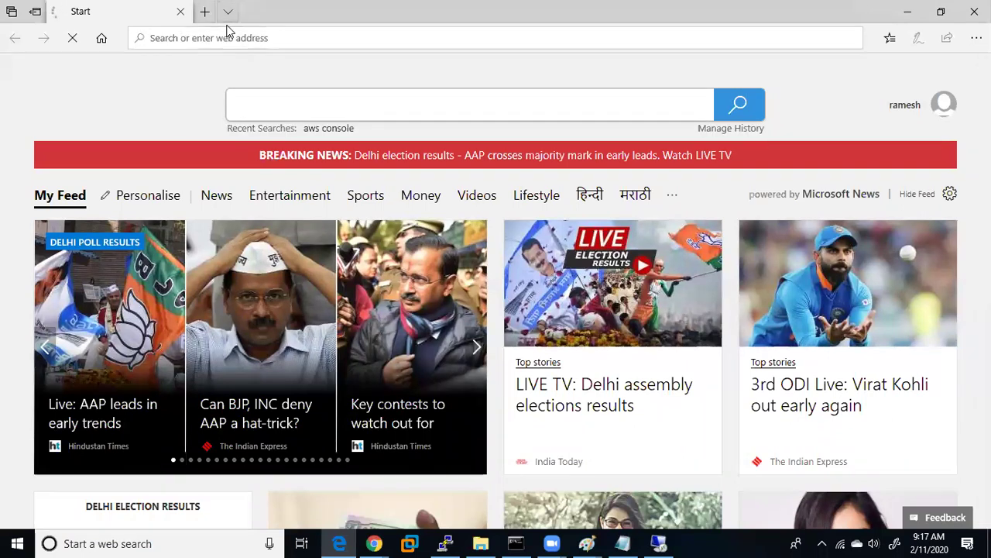
pyautogui.click(208, 14)
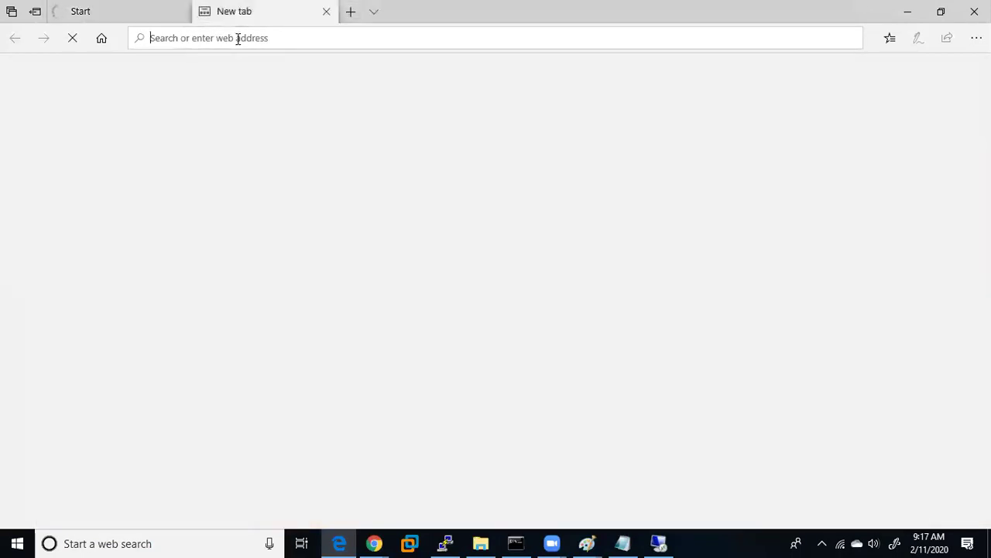
pyautogui.hotkey('ctrl', 'v')
pyautogui.press('Return')
pyautogui.click(159, 9)
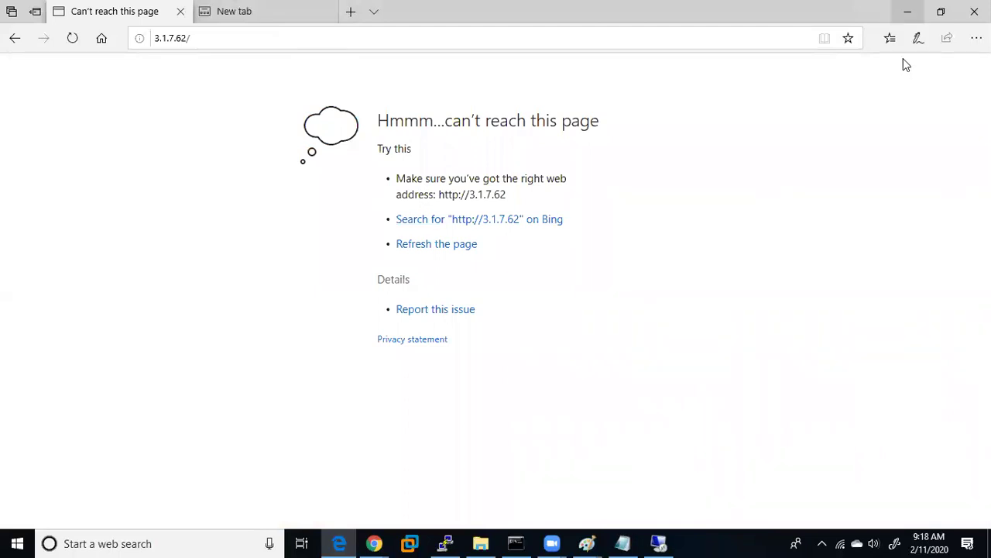
pyautogui.click(907, 11)
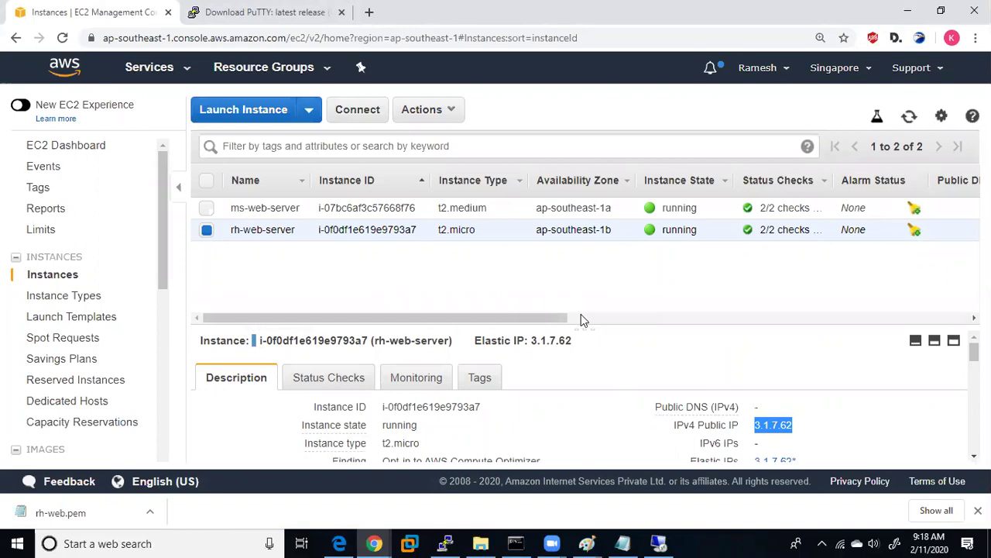
# - Enlarge rh-web-server's details pane and open its launch-wizard-1 security group
pyautogui.moveTo(586, 325); pyautogui.dragTo(586, 267)
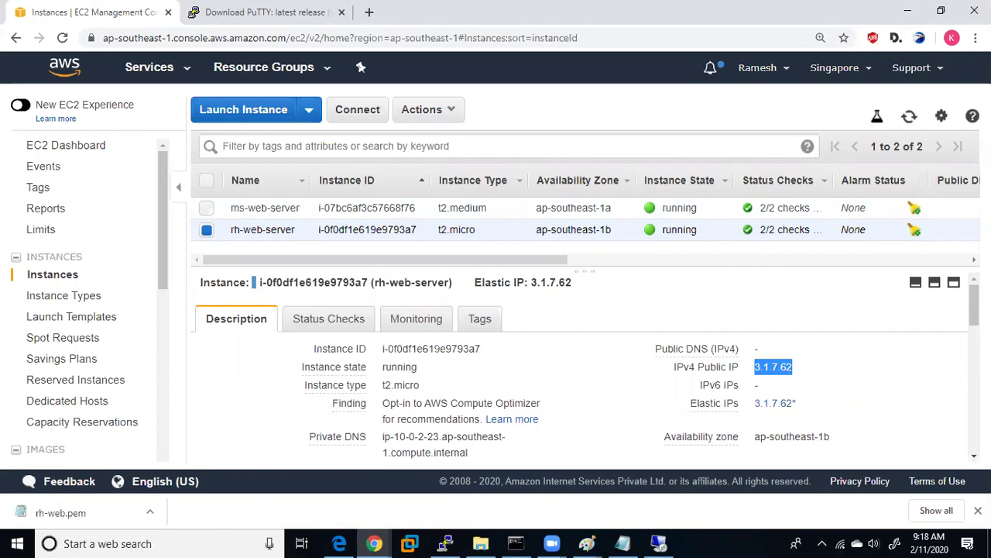
pyautogui.scroll(-1, 585, 367)
pyautogui.scroll(-4, 585, 367)
pyautogui.scroll(-6, 585, 367)
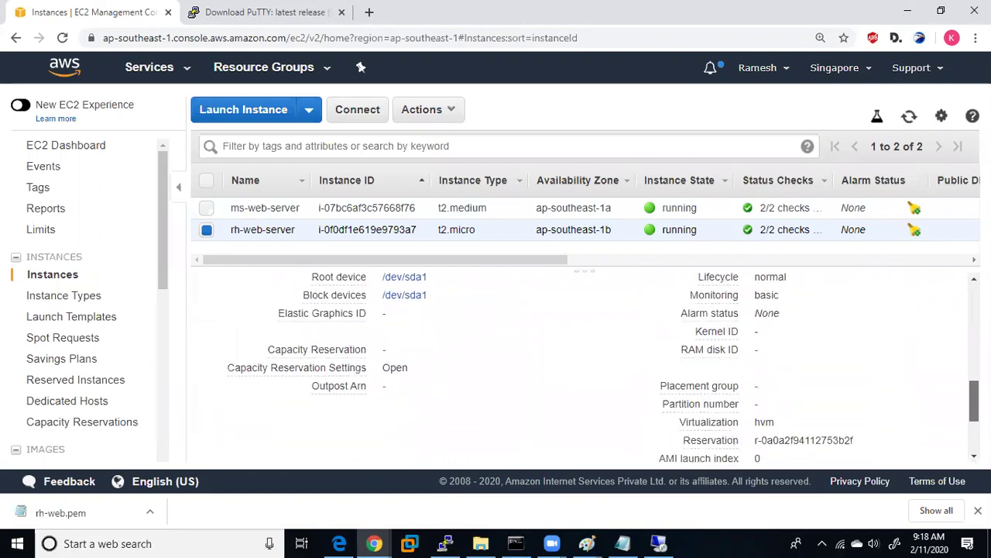
pyautogui.scroll(2, 585, 367)
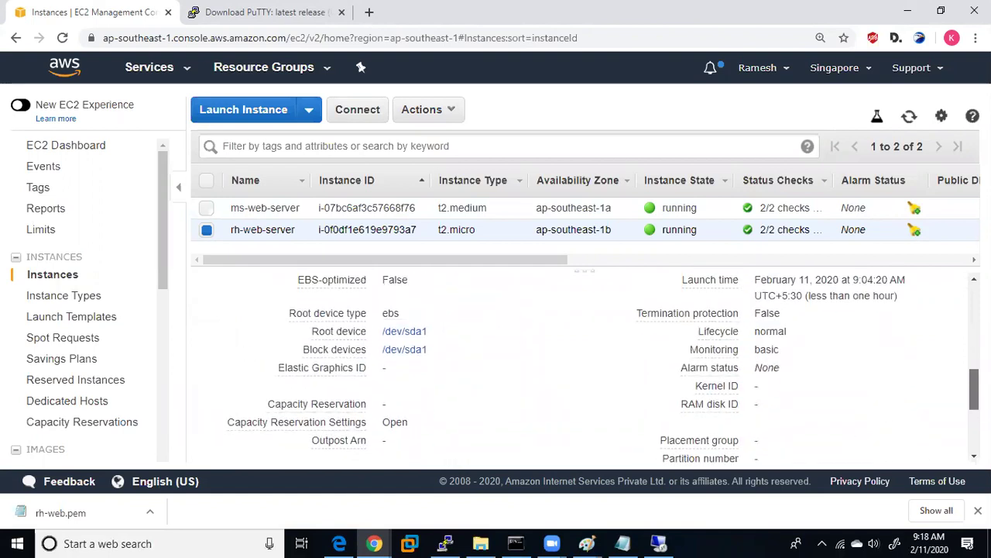
pyautogui.scroll(3, 584, 368)
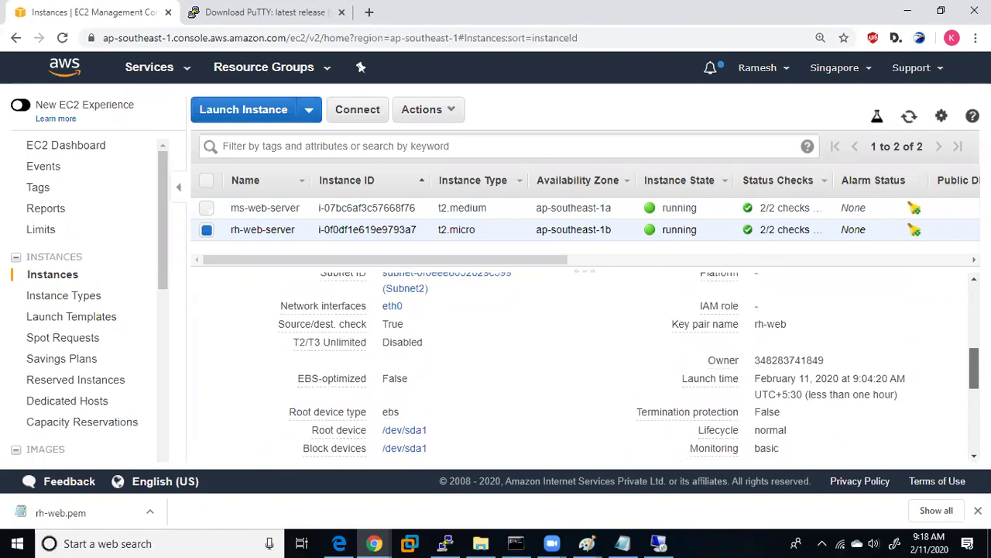
pyautogui.scroll(1, 585, 367)
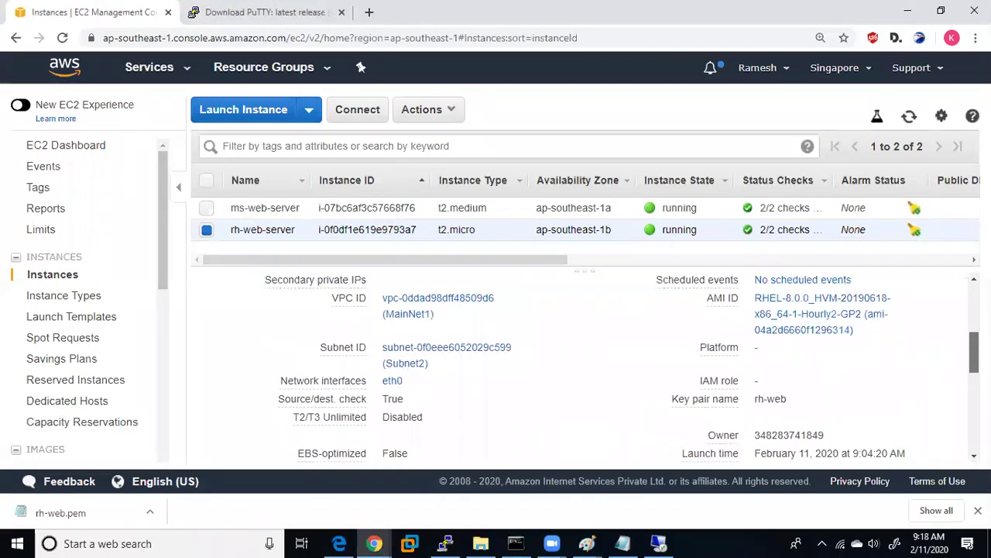
pyautogui.scroll(3, 585, 367)
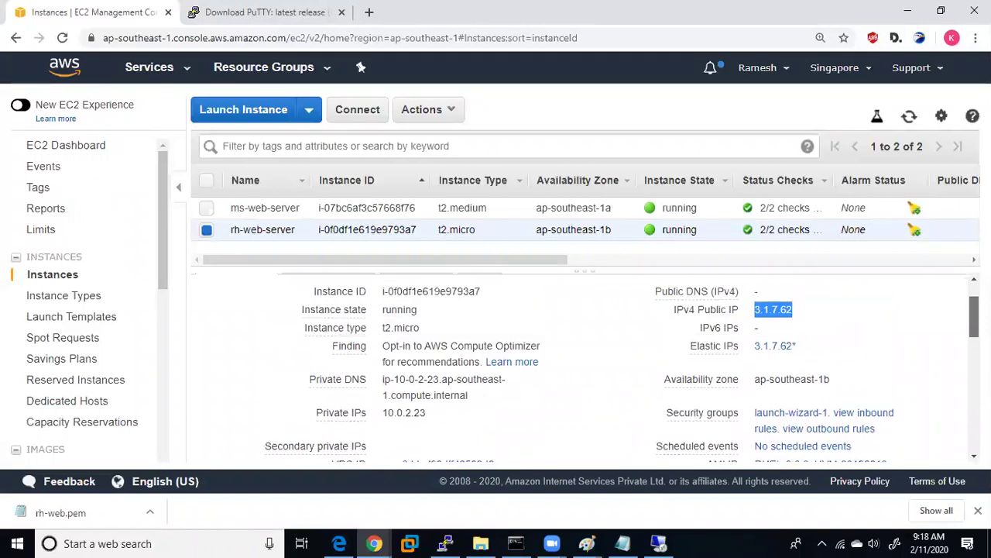
pyautogui.click(784, 412)
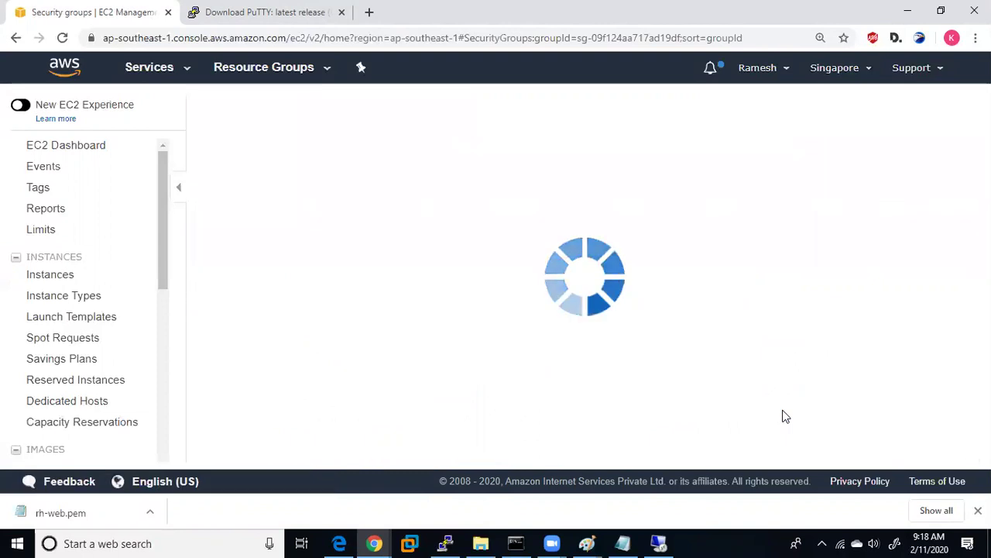
# - Review launch-wizard-1's outbound and inbound rules, then edit the inbound SSH-only rules
pyautogui.click(402, 319)
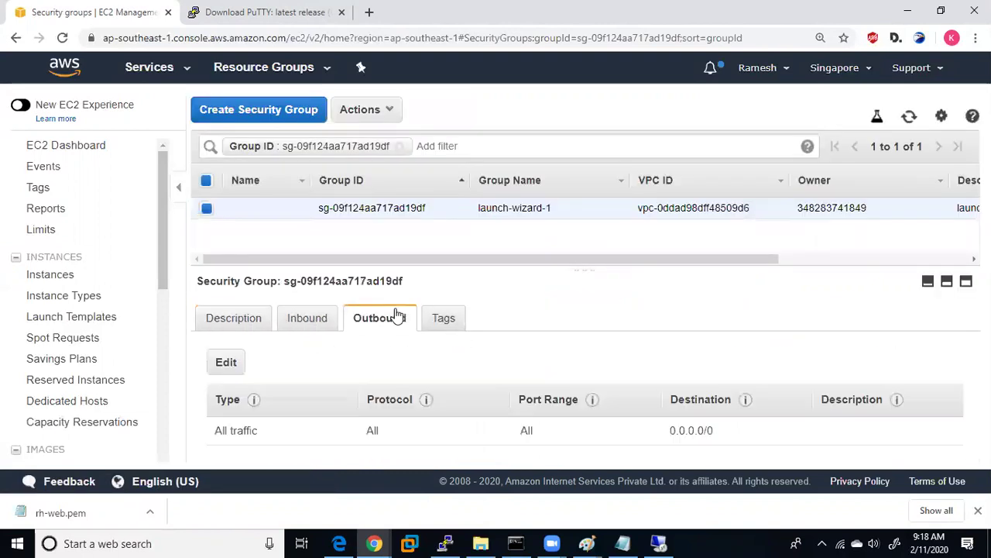
pyautogui.click(299, 319)
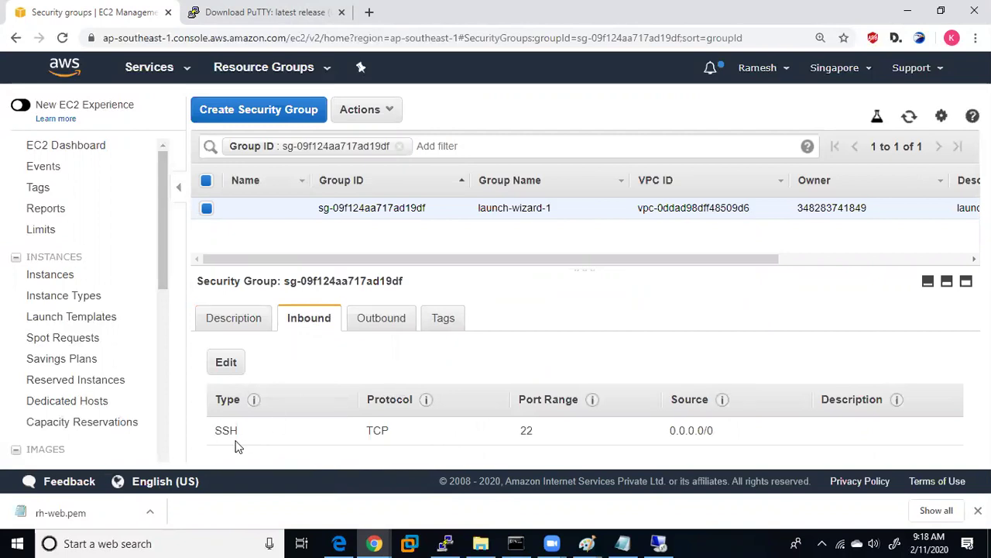
pyautogui.click(222, 363)
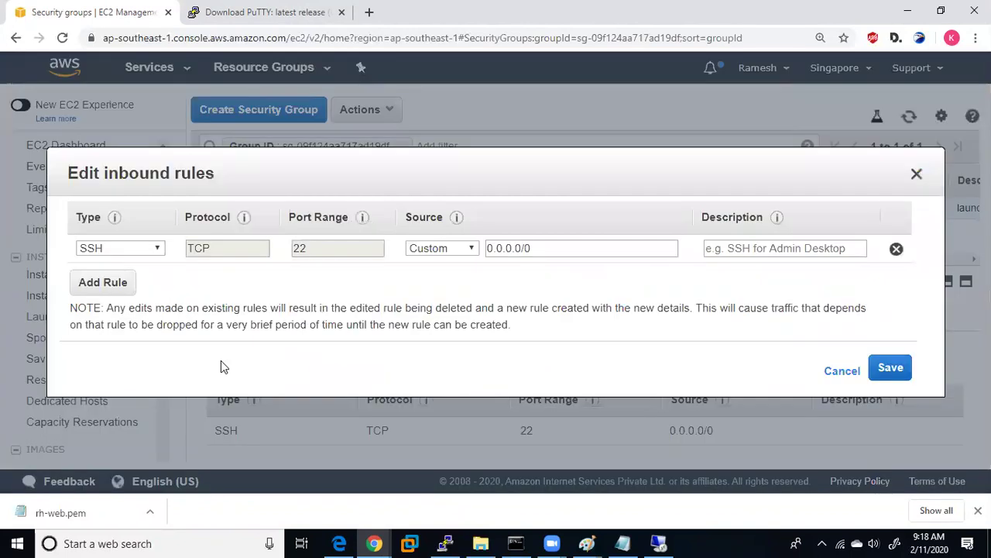
# - Add and save an inbound HTTP rule on TCP port 80, then switch to Edge
pyautogui.click(115, 285)
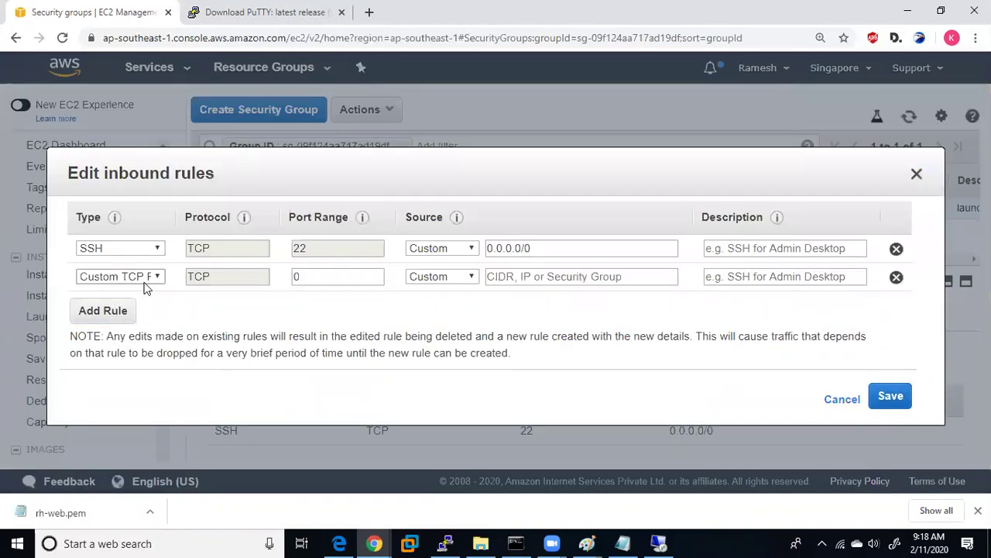
pyautogui.click(144, 283)
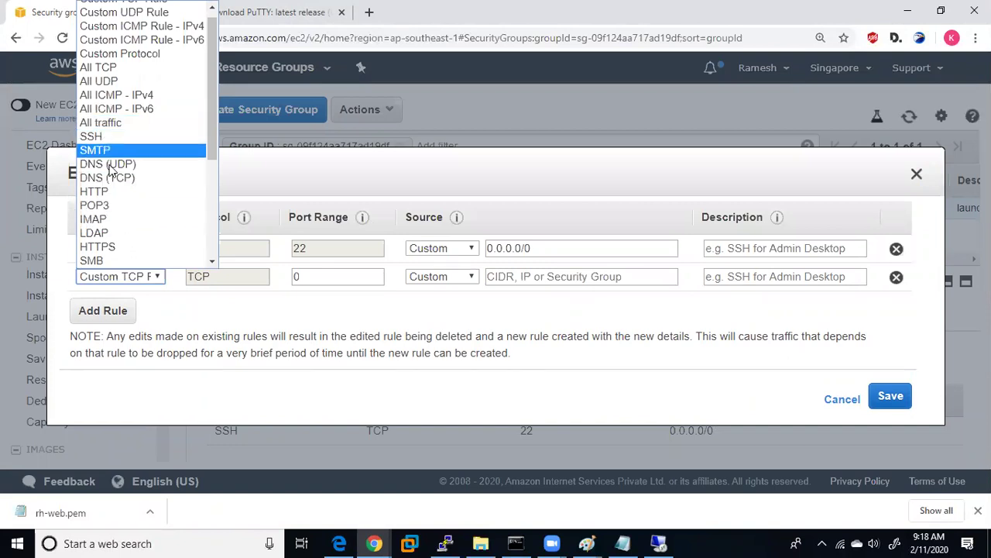
pyautogui.click(114, 190)
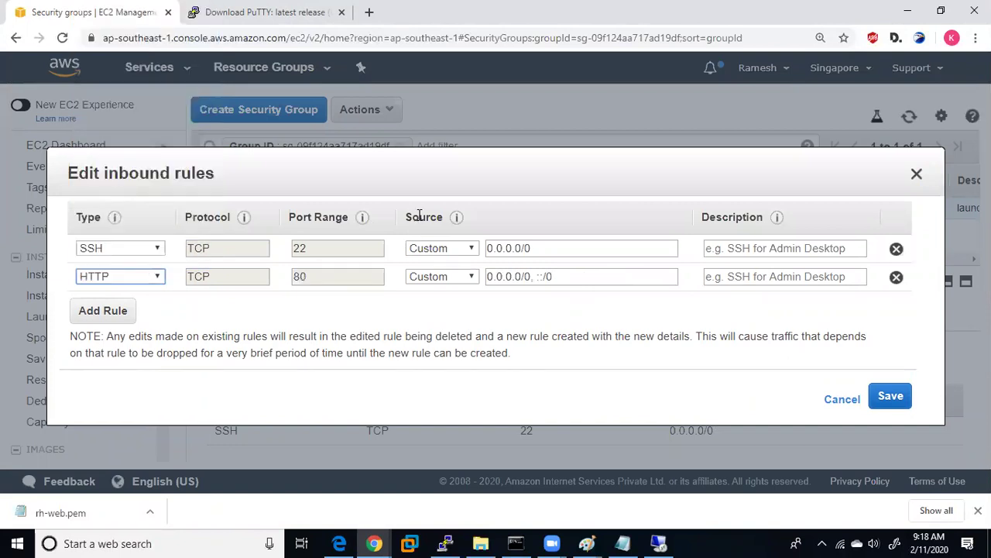
pyautogui.click(889, 395)
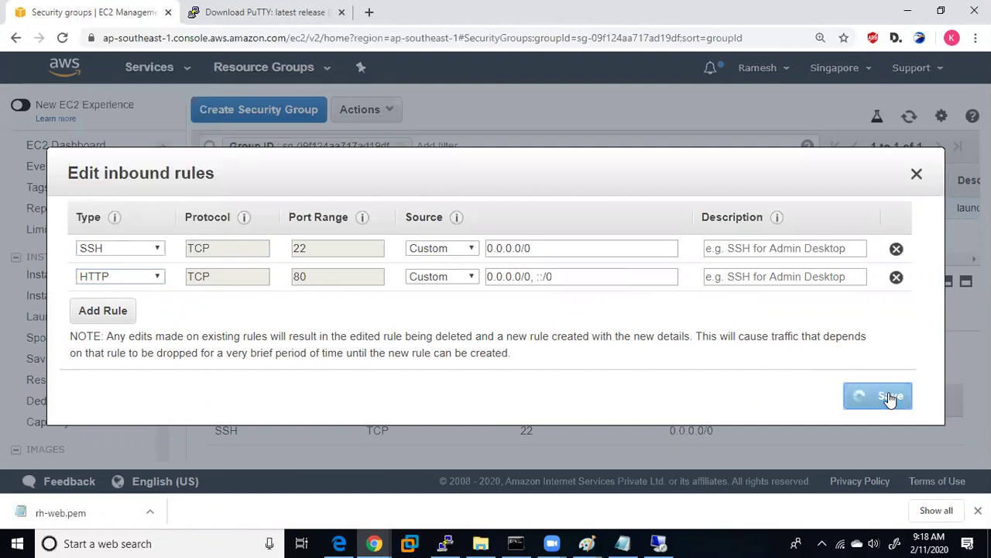
pyautogui.click(347, 542)
pyautogui.press('Escape')
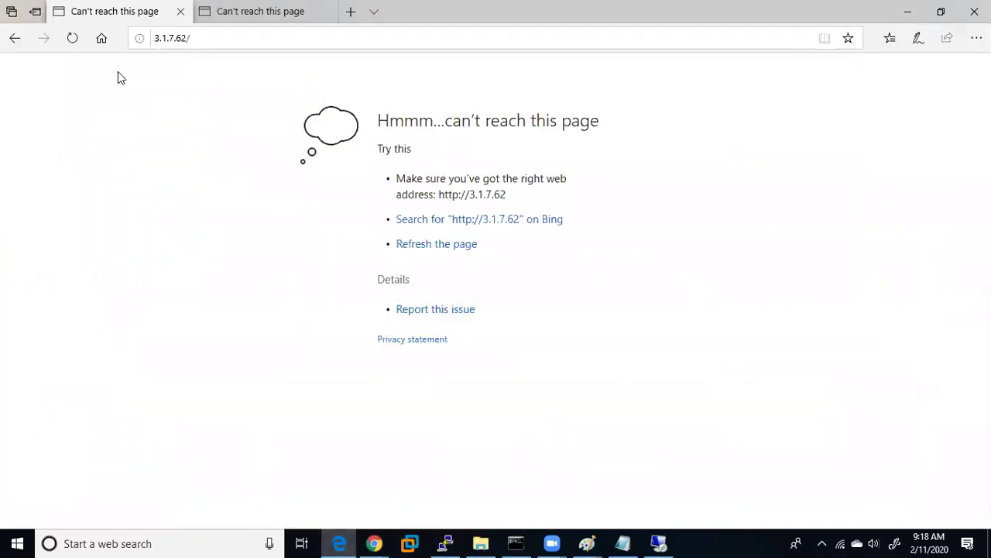
pyautogui.click(241, 36)
pyautogui.click(241, 34)
pyautogui.press('Return')
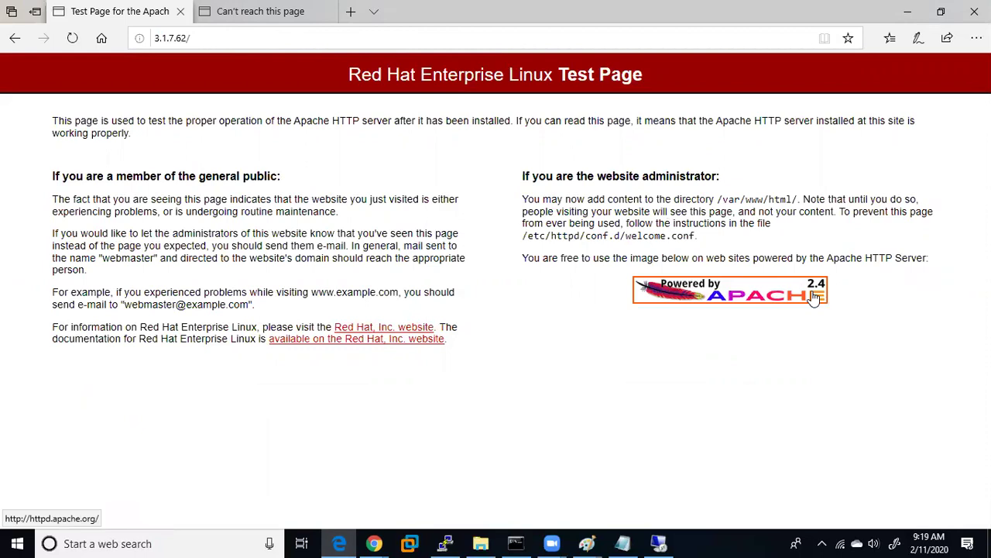
pyautogui.click(908, 11)
pyautogui.moveTo(637, 542)
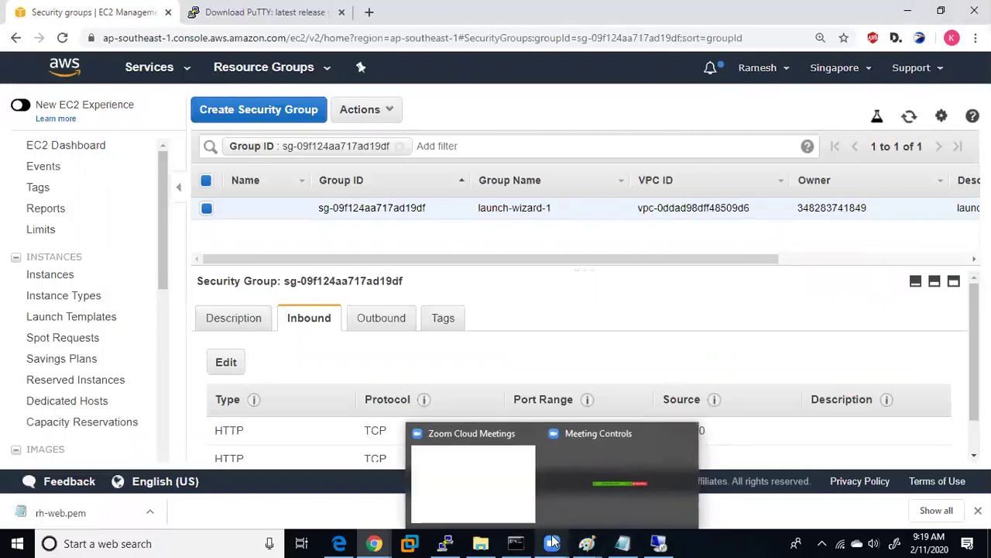
# - Revisit the EC2 Instances list, then bring up the AWSPresentation folder in File Explorer
pyautogui.moveTo(450, 542)
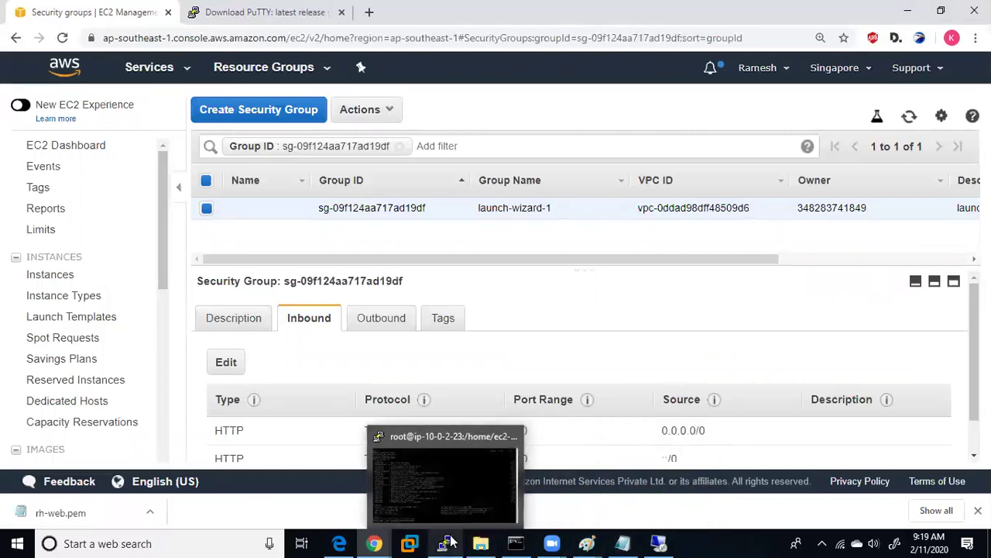
pyautogui.moveTo(450, 542); pyautogui.dragTo(481, 543)
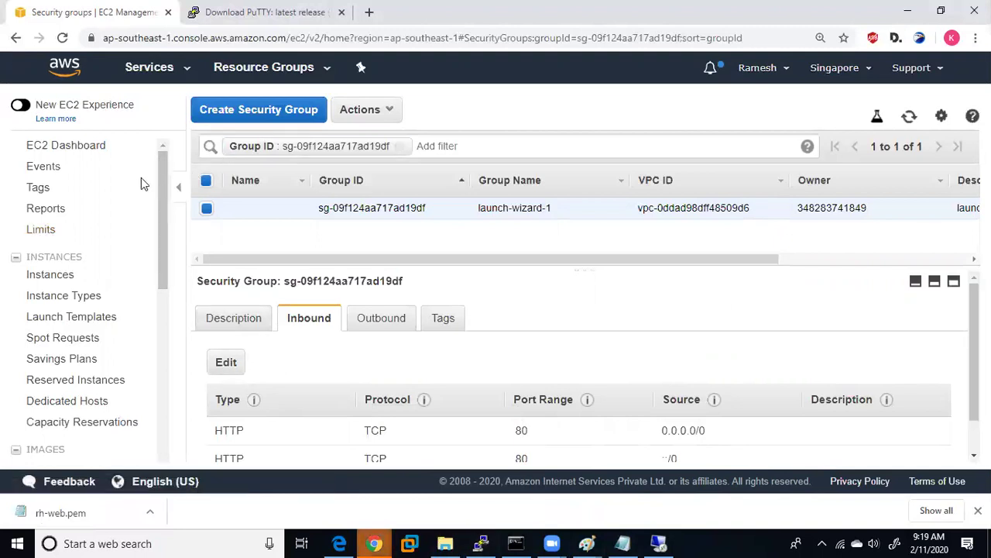
pyautogui.click(58, 285)
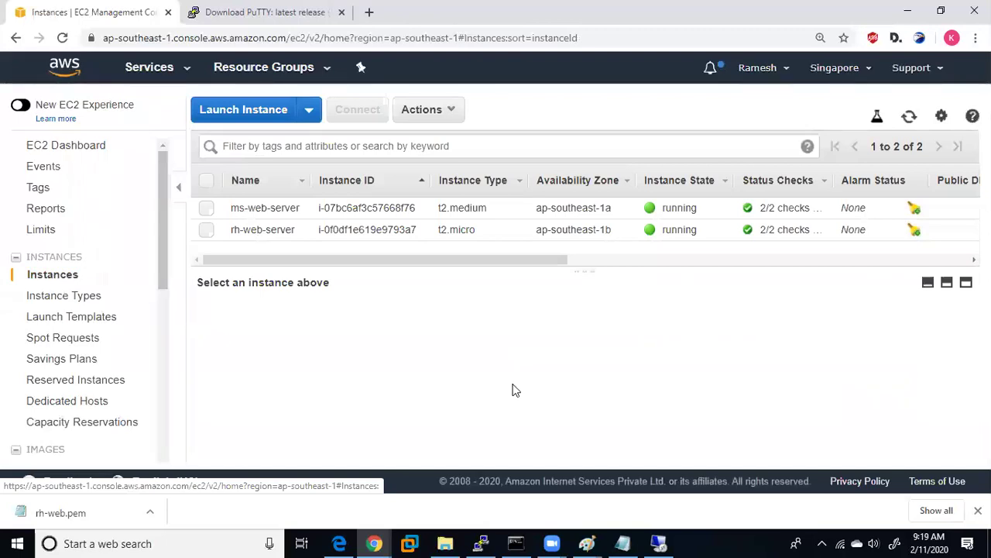
pyautogui.moveTo(480, 542)
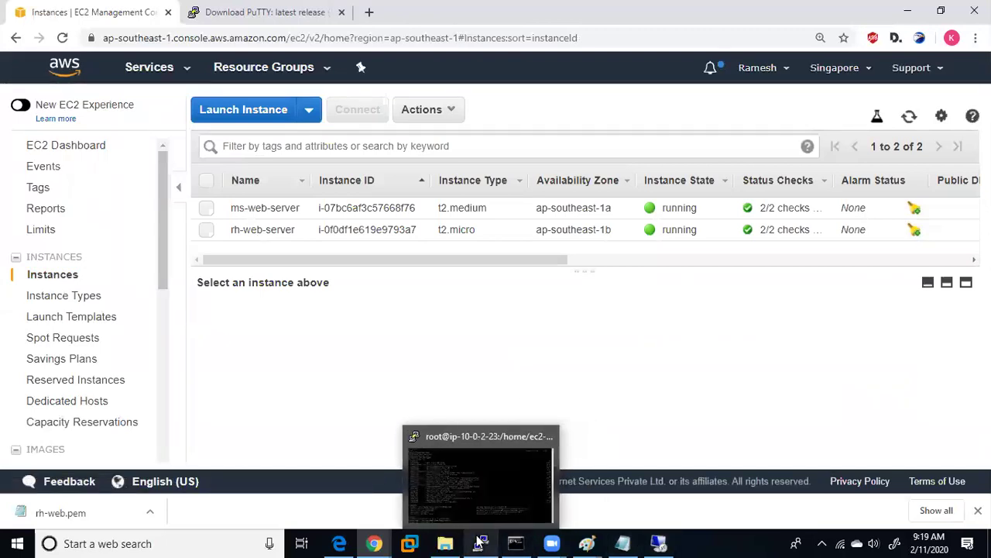
pyautogui.moveTo(446, 543)
pyautogui.click(441, 488)
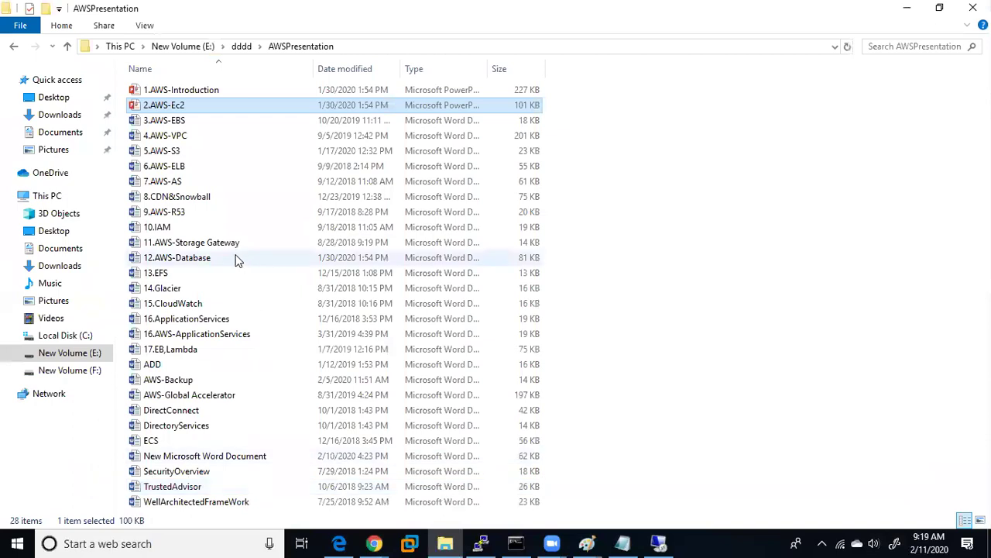
# - Open 2.AWS-Ec2.pptx from the AWSPresentation folder in PowerPoint
pyautogui.doubleClick(169, 108)
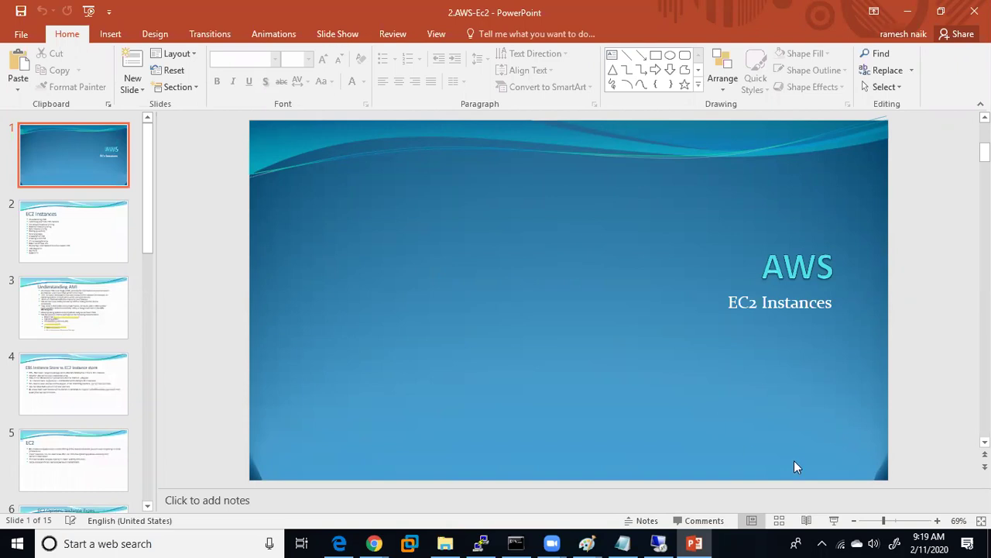
# - Present the 2.AWS-Ec2 deck in Presenter View from slide 1, the AWS EC2 Instances title
pyautogui.click(834, 521)
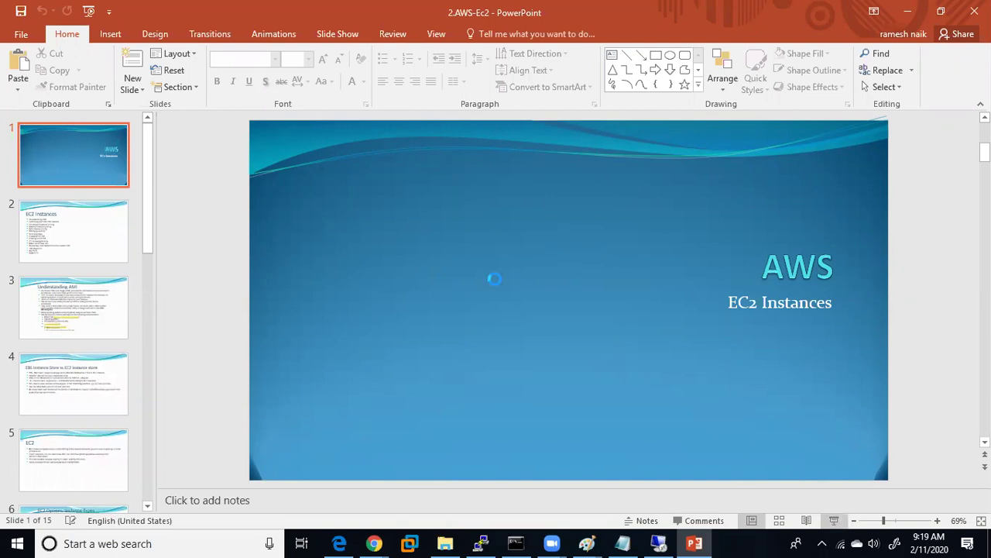
pyautogui.hotkey('alt', 'F5')
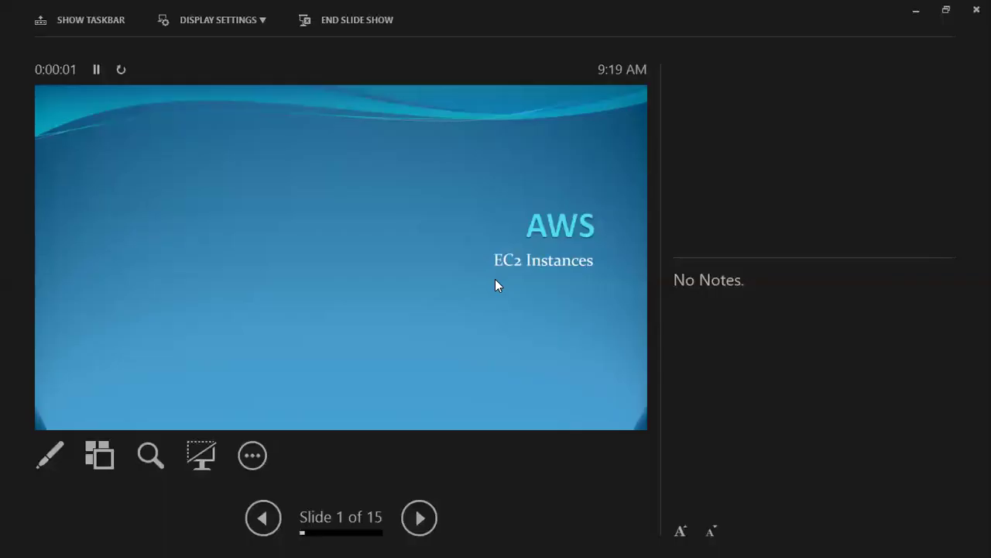
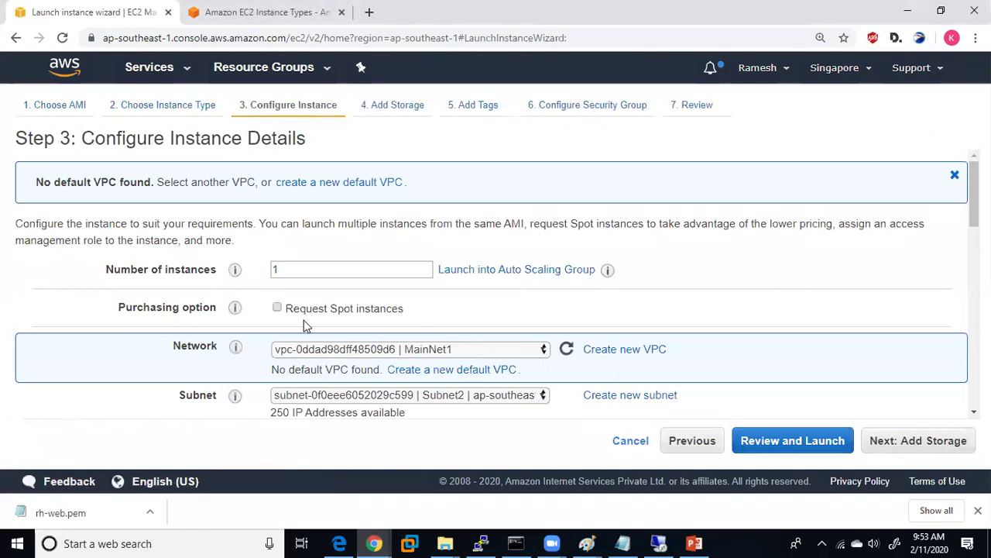
# - Tick Request Spot instances in the launch wizard
pyautogui.click(279, 308)
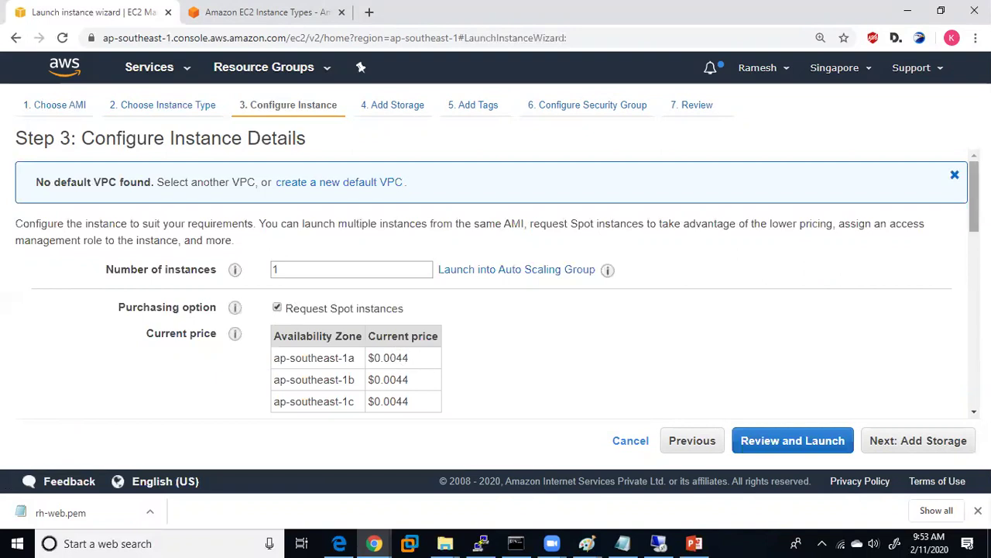
# - Check the Spot maximum price option, then cancel the launch back to the Instances page
pyautogui.scroll(-2, 975, 198)
pyautogui.click(454, 304)
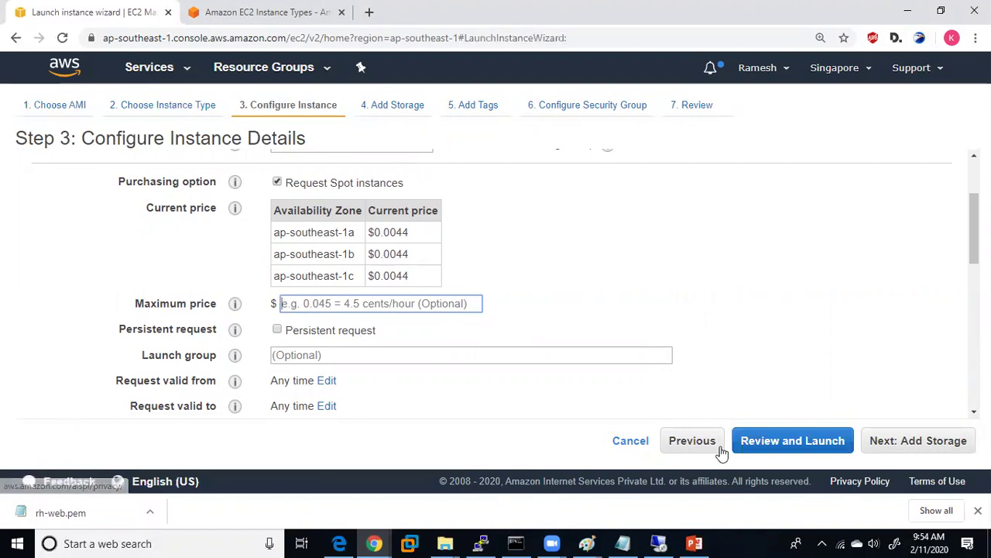
pyautogui.click(631, 441)
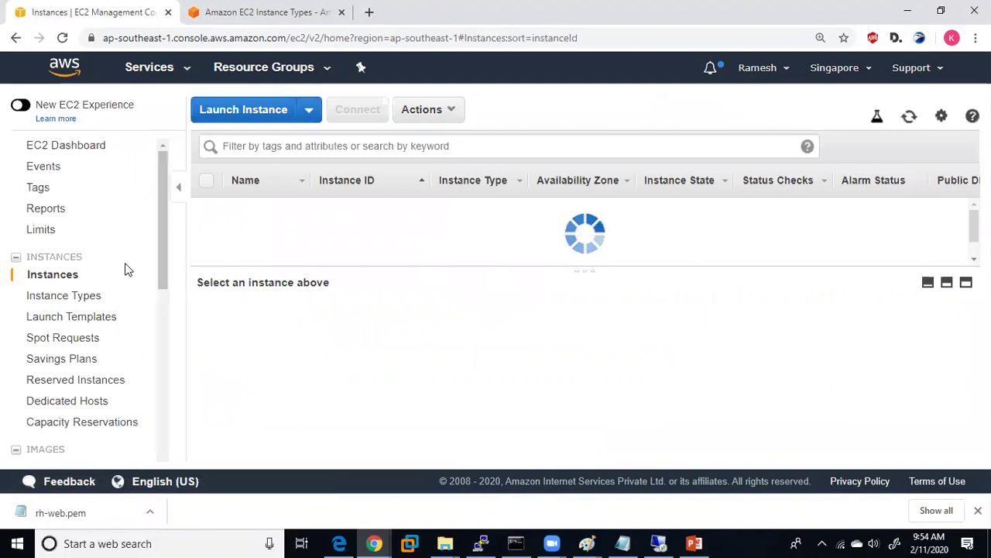
# - Start a new Spot request using Defined duration workloads with a Four hours block
pyautogui.click(86, 346)
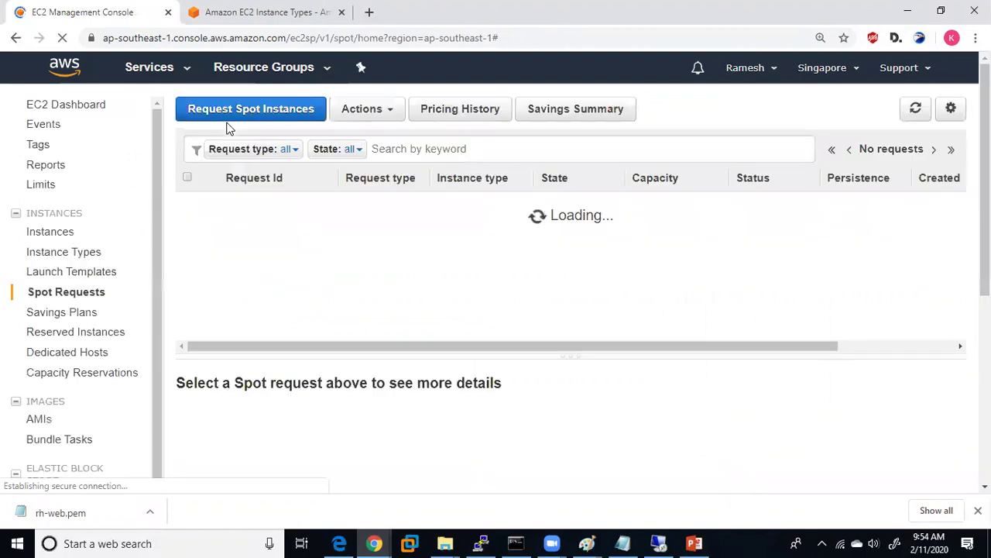
pyautogui.click(255, 108)
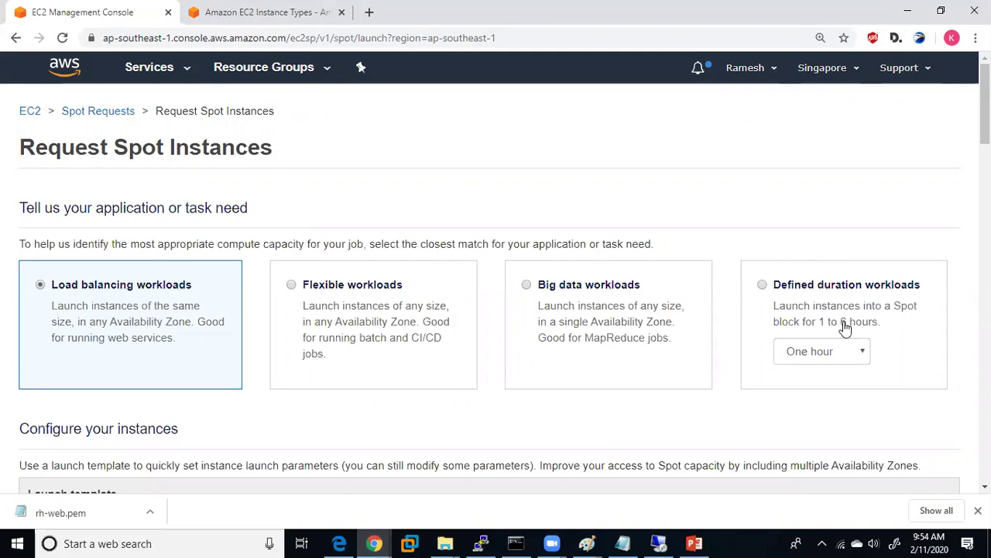
pyautogui.click(785, 287)
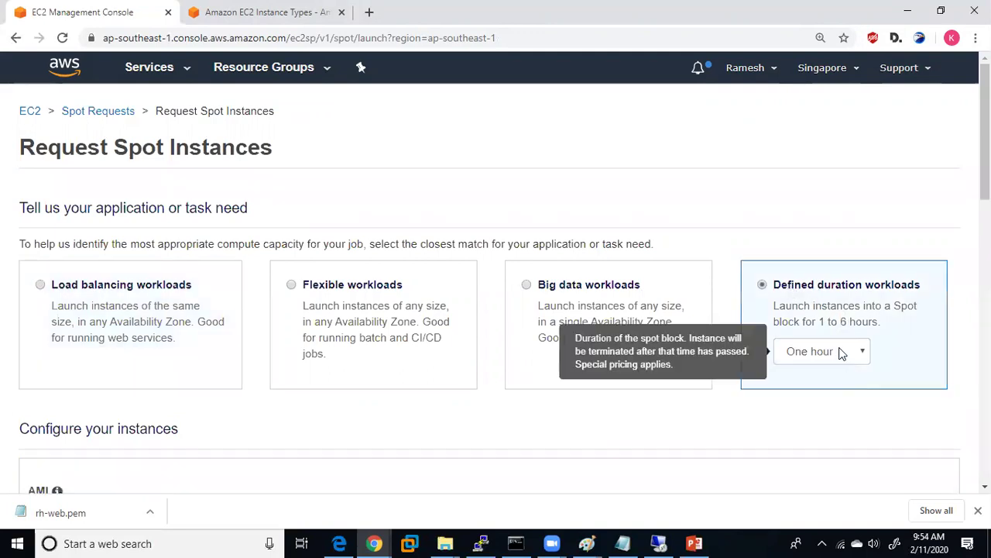
pyautogui.click(842, 353)
pyautogui.click(830, 415)
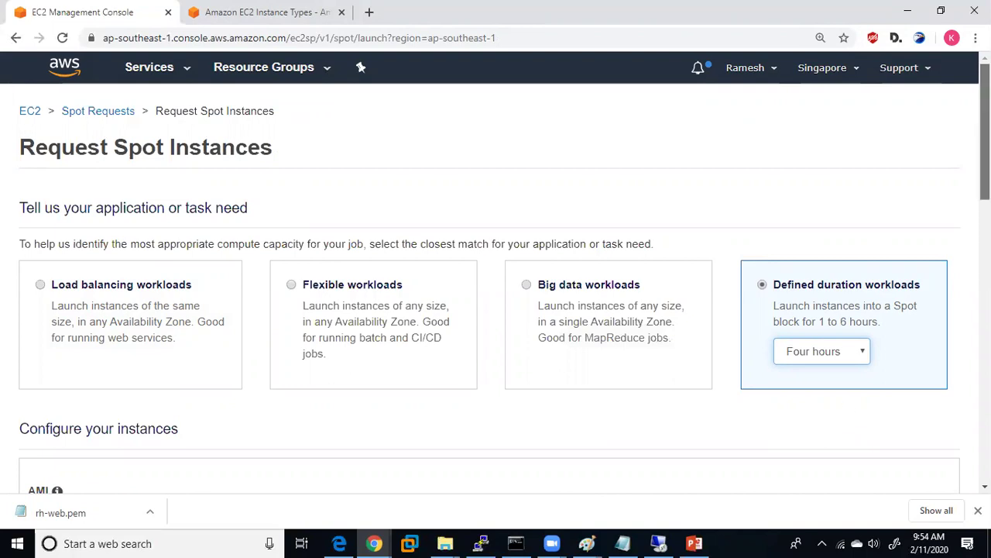
pyautogui.scroll(-4, 504, 269)
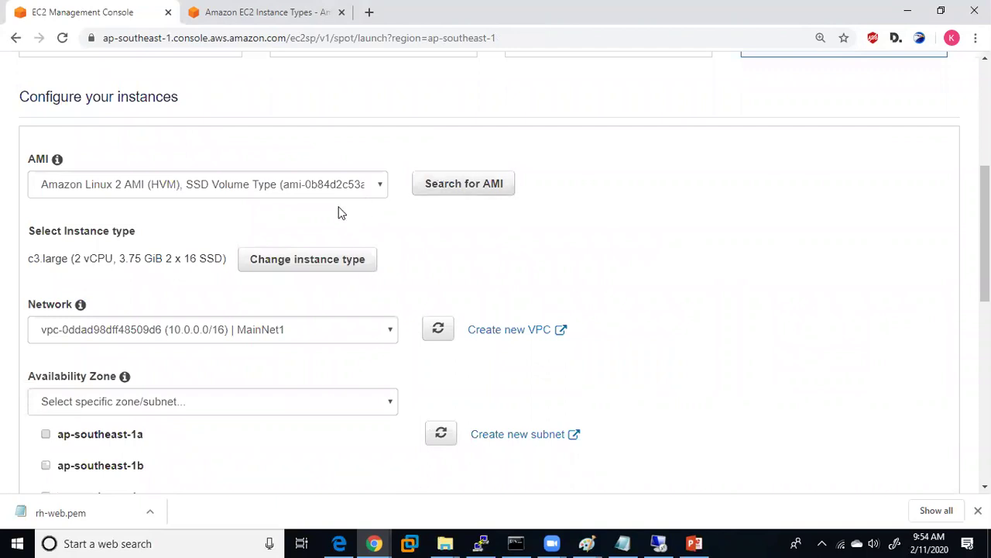
# - Choose the Ubuntu Server 14.04 LTS AMI and keep c3.large as the instance type
pyautogui.click(357, 192)
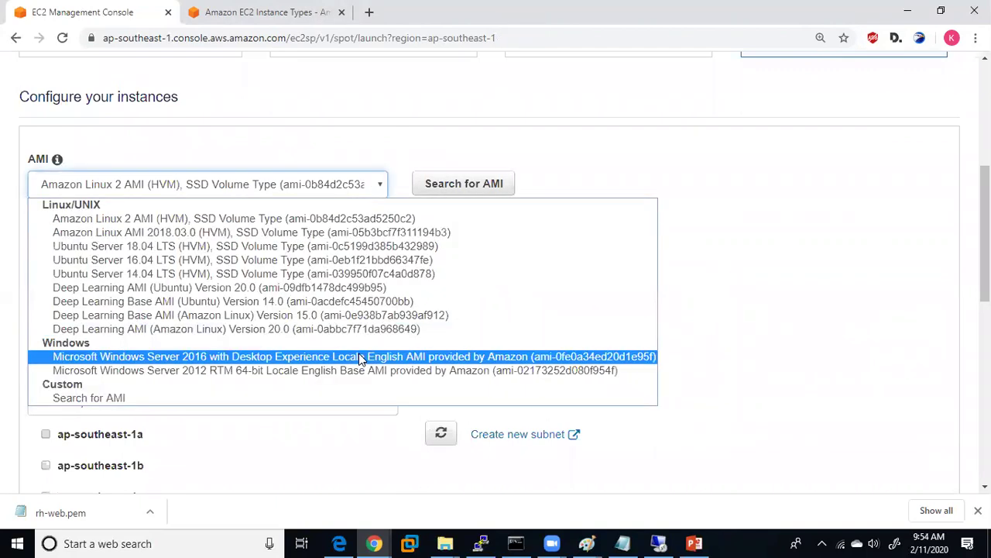
pyautogui.click(357, 277)
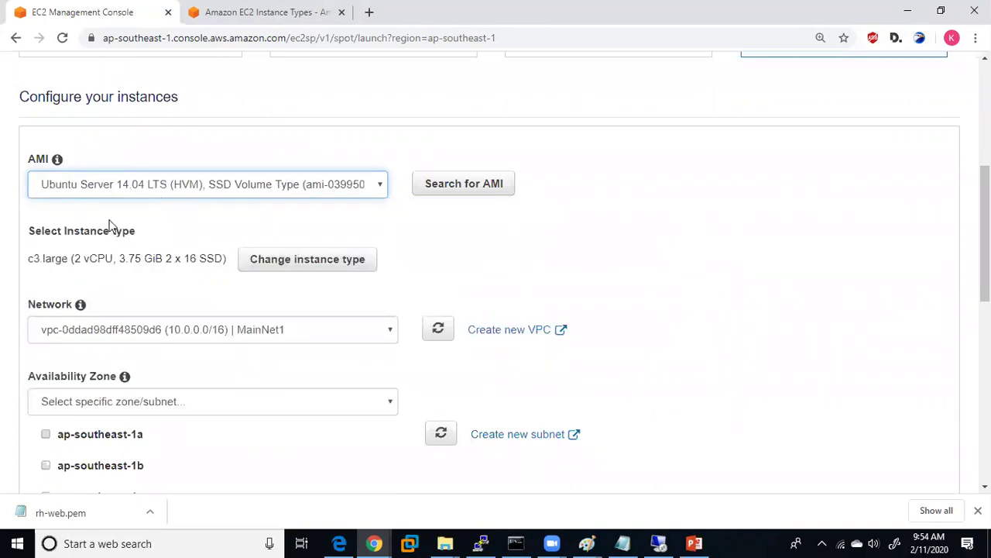
pyautogui.click(305, 285)
pyautogui.click(332, 259)
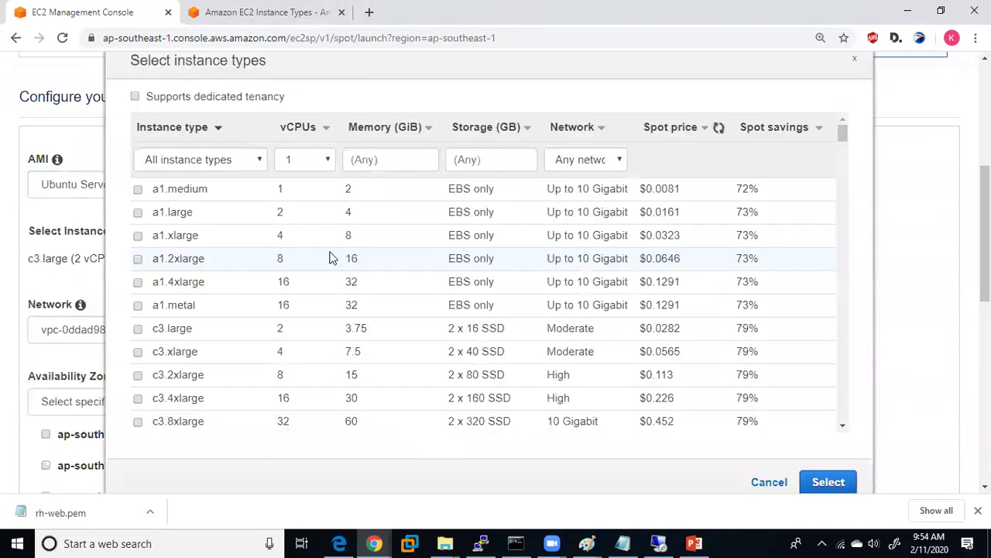
pyautogui.click(828, 482)
pyautogui.scroll(4, 496, 271)
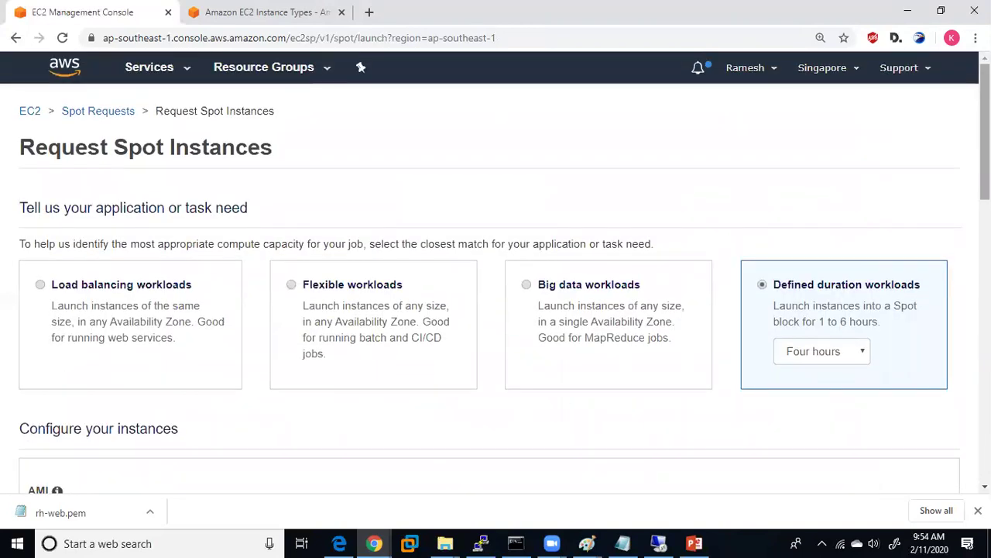
pyautogui.scroll(-6, 262, 325)
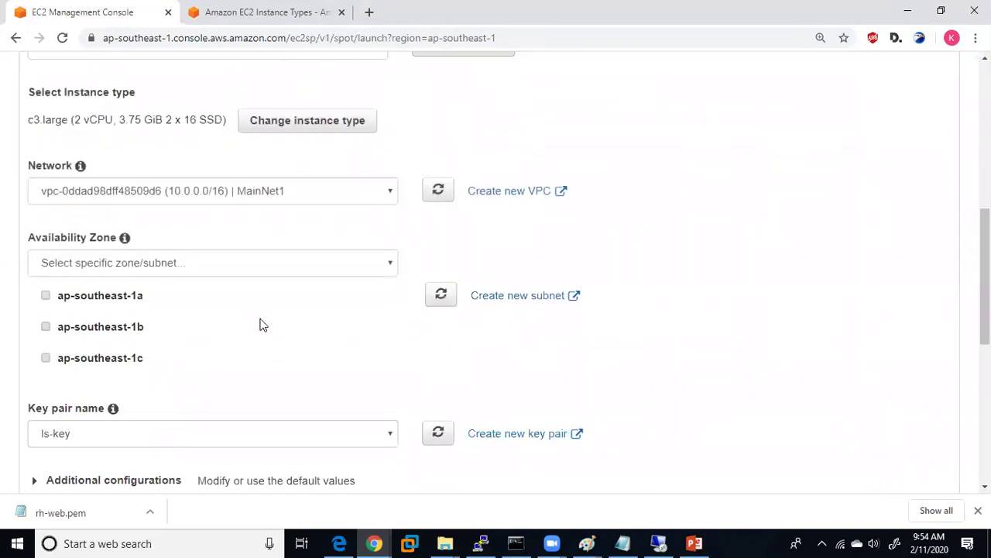
# - Tick ap-southeast-1a with subnet-0c9ca6b62, cancel the Spot request, and open Reserved Instances
pyautogui.click(46, 296)
pyautogui.click(296, 296)
pyautogui.click(298, 299)
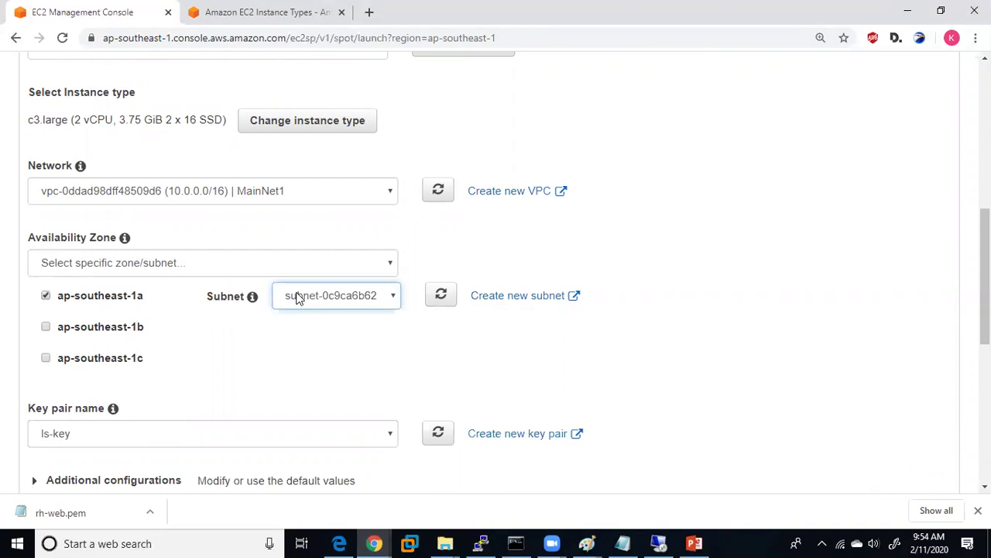
pyautogui.scroll(-3, 985, 271)
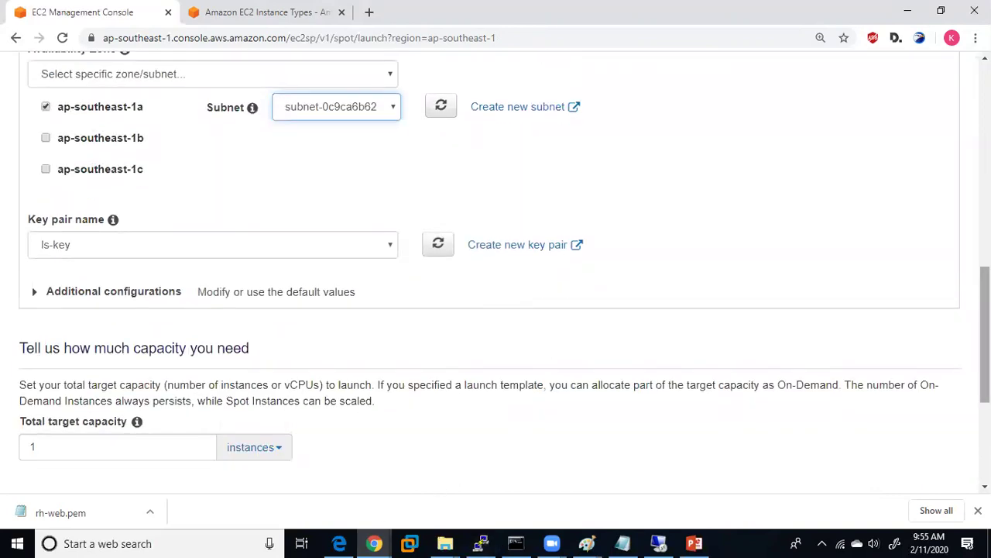
pyautogui.scroll(-3, 944, 406)
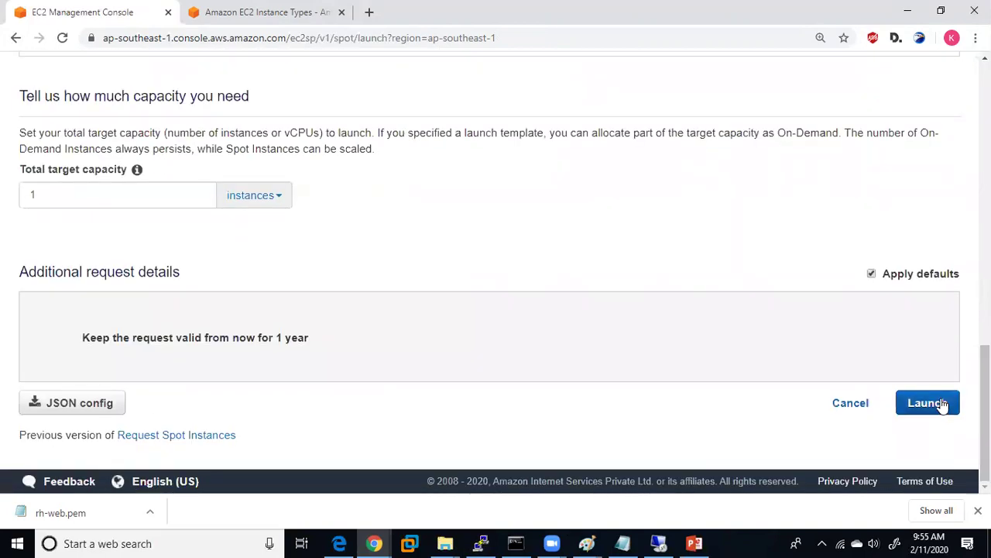
pyautogui.click(871, 405)
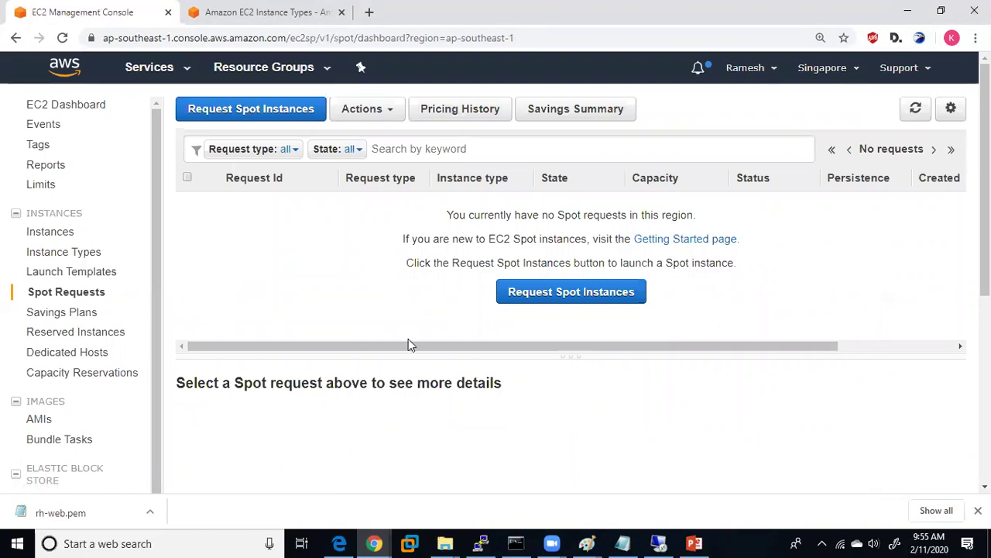
pyautogui.click(68, 333)
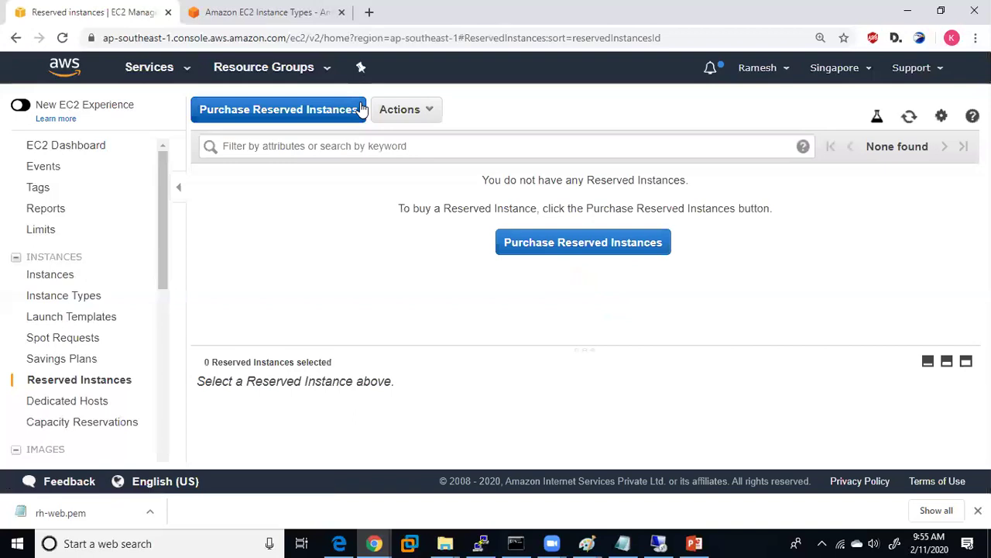
# - Start a Reserved Instance purchase for SUSE Linux, Standard offering class, m5a.8xlarge
pyautogui.click(267, 109)
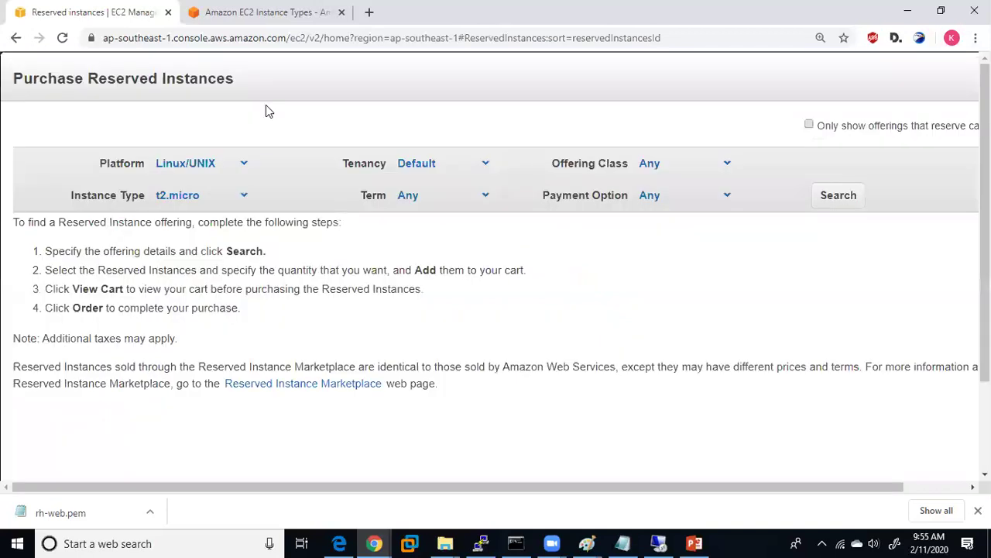
pyautogui.click(216, 163)
pyautogui.click(232, 266)
pyautogui.click(484, 175)
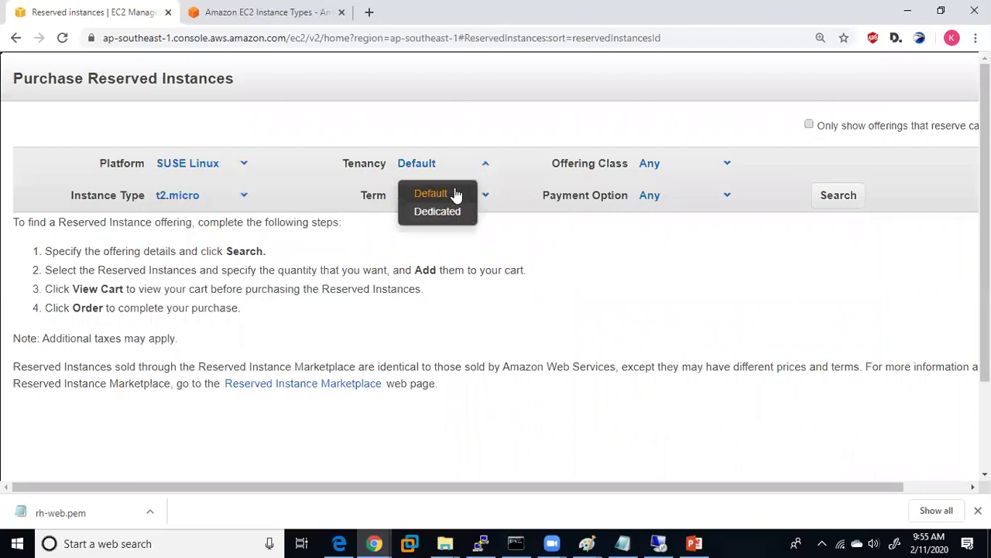
pyautogui.click(518, 137)
pyautogui.click(686, 172)
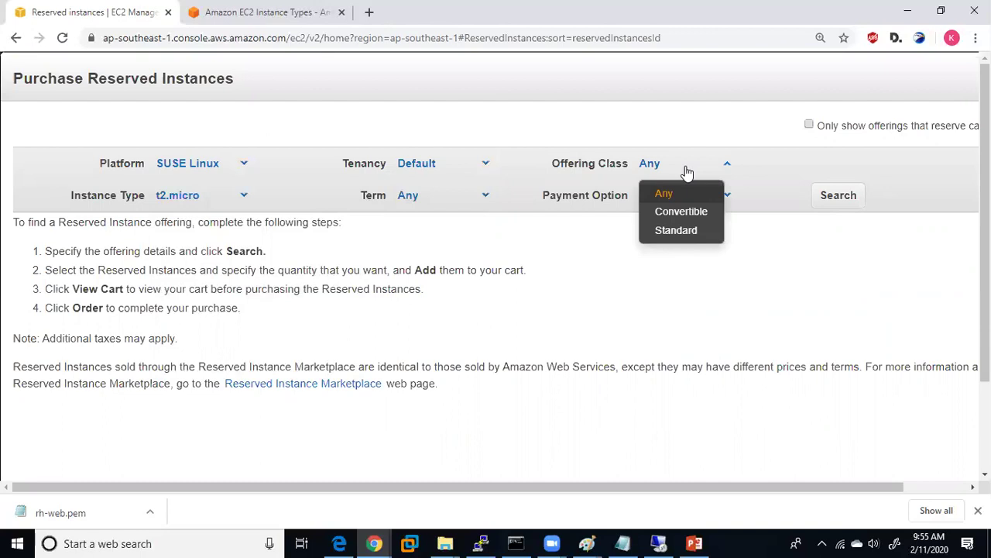
pyautogui.click(691, 230)
pyautogui.click(242, 195)
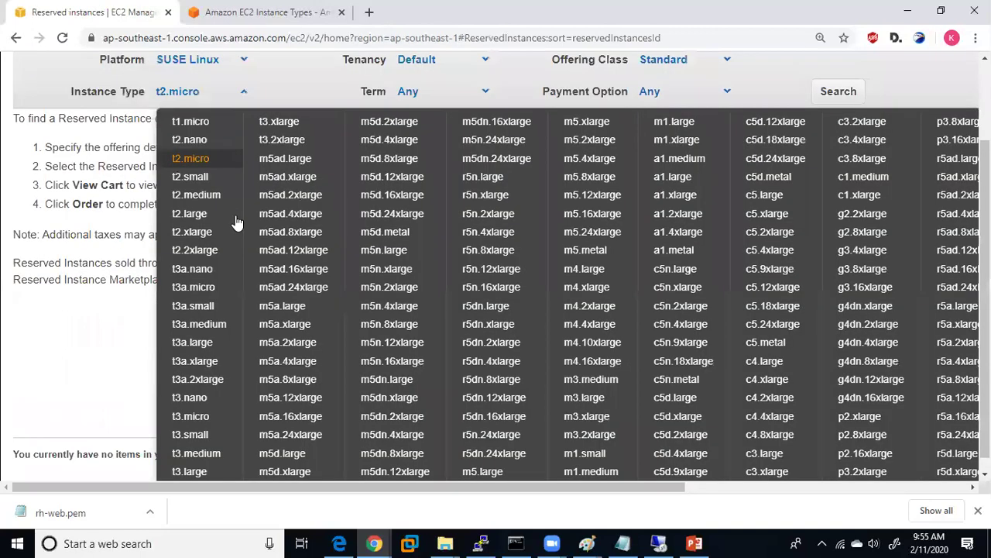
pyautogui.click(300, 385)
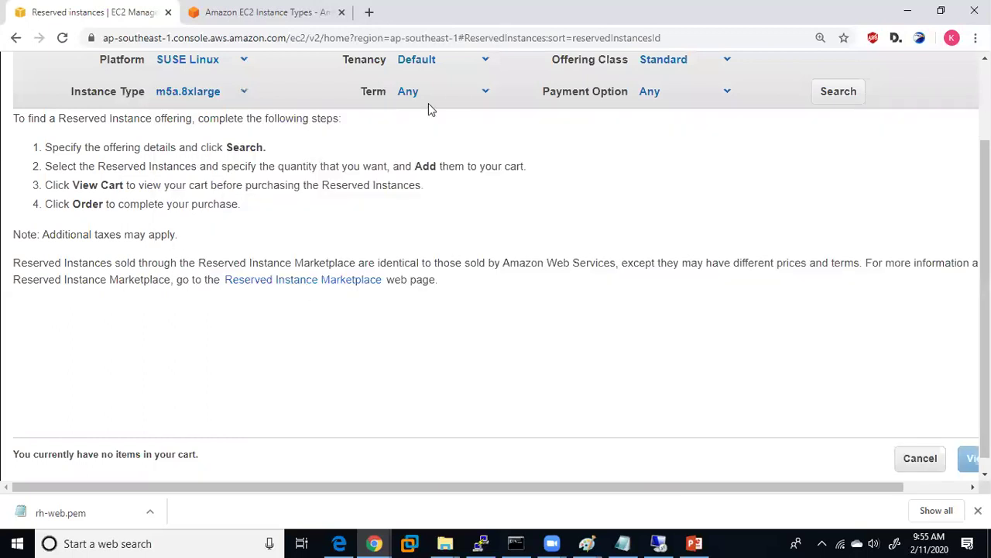
# - Search offerings with a 1–12 month term and All Upfront payment
pyautogui.click(458, 91)
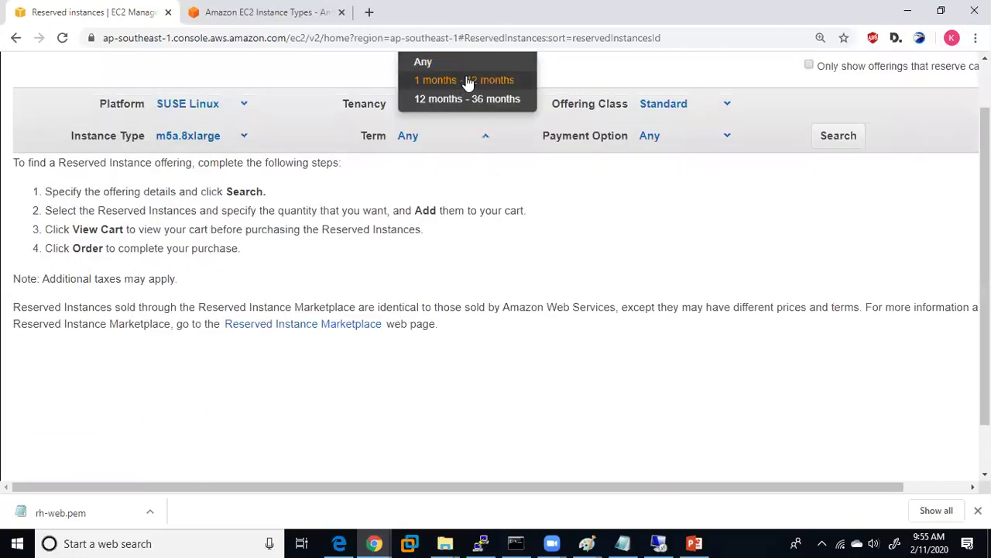
pyautogui.click(513, 82)
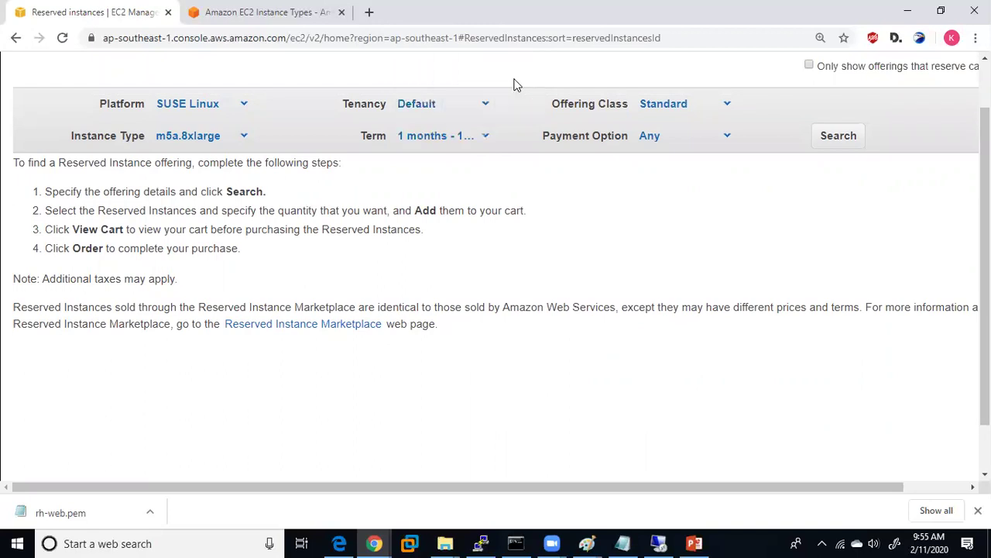
pyautogui.click(715, 137)
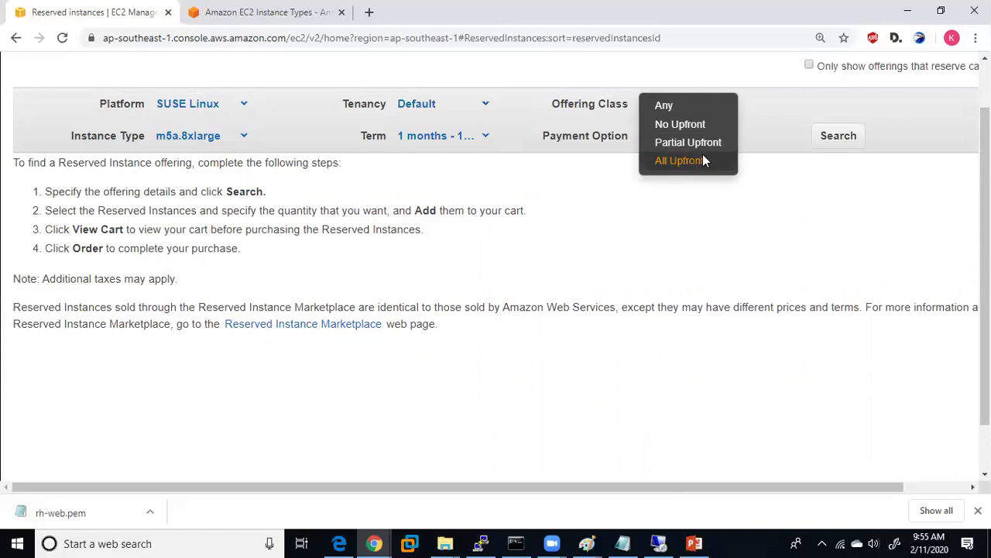
pyautogui.click(680, 161)
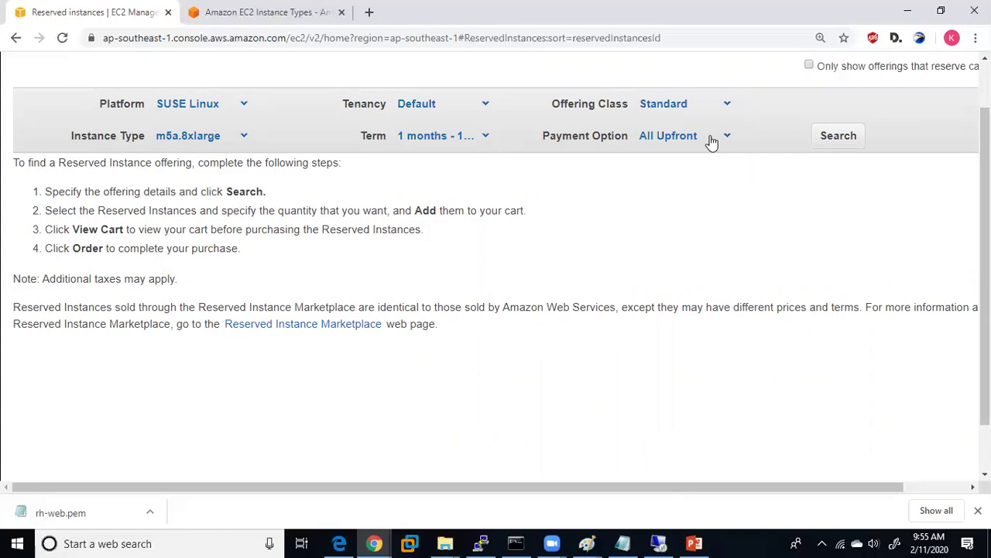
pyautogui.click(711, 142)
pyautogui.click(798, 90)
pyautogui.click(852, 144)
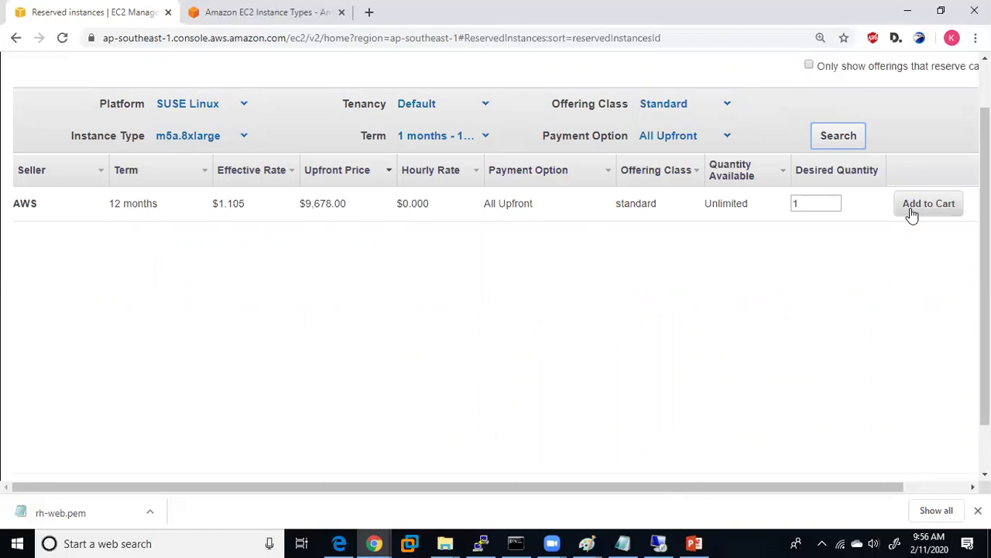
# - Review the offering, cancel without buying, and go to Capacity Reservations
pyautogui.scroll(-1, 985, 264)
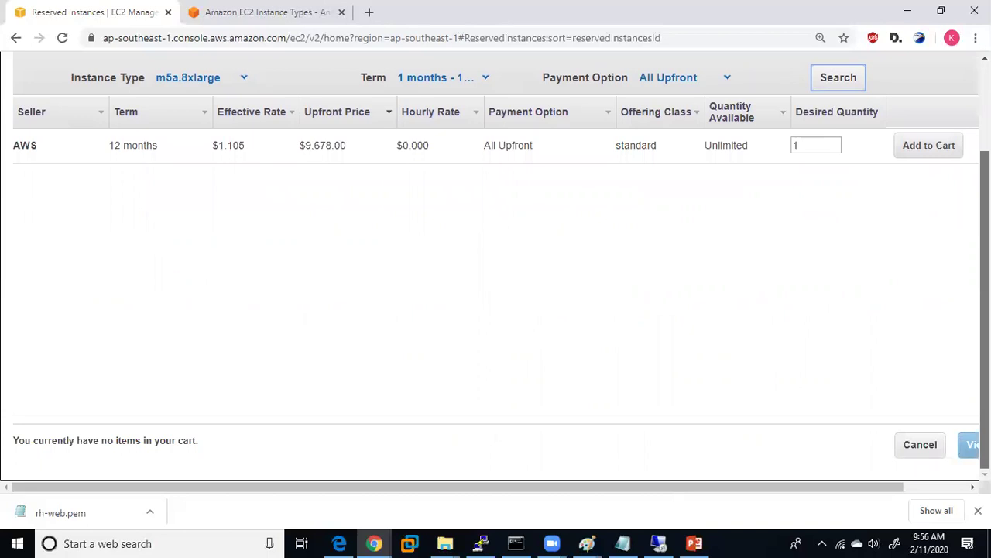
pyautogui.click(919, 445)
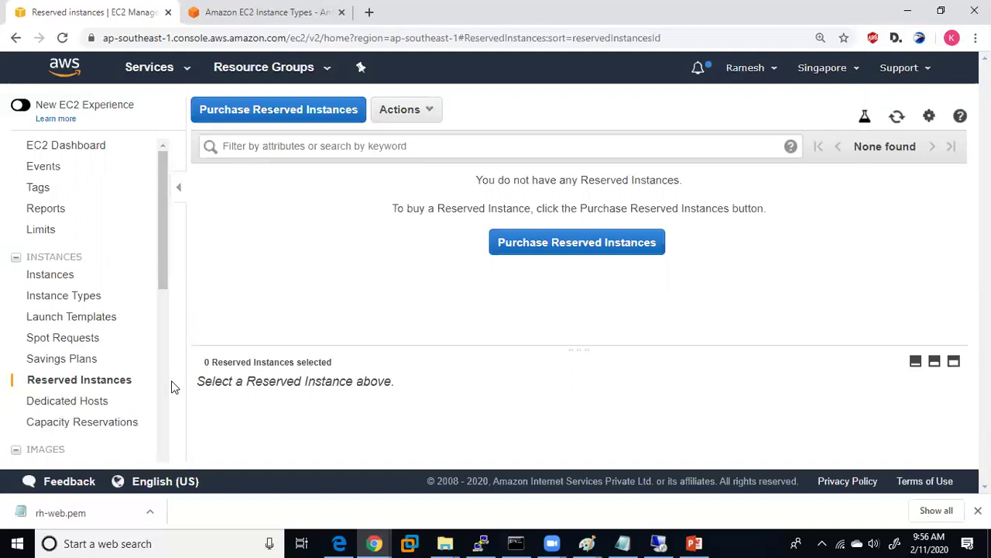
pyautogui.click(120, 422)
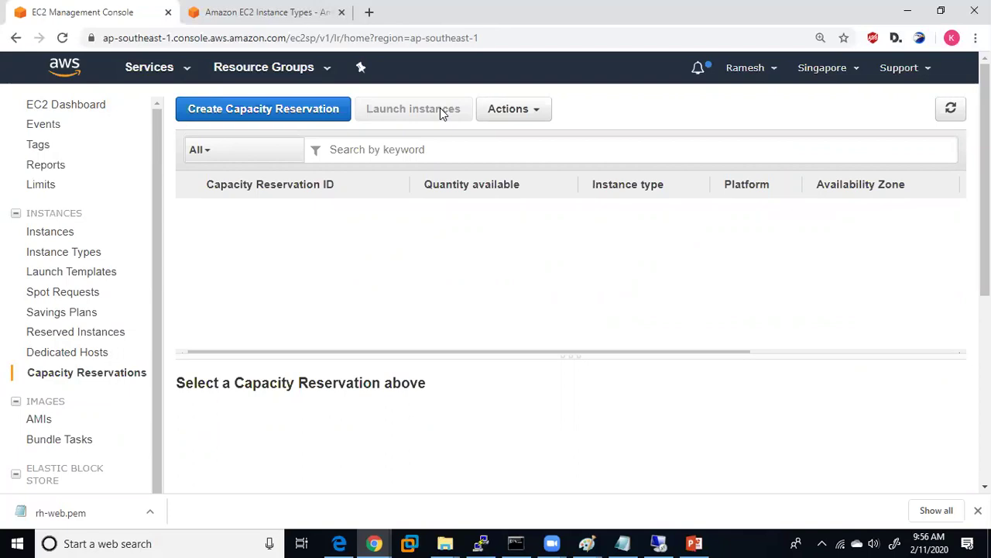
# - Open the Create Capacity Reservation form, dismiss the rh-web.pem download bar, and bring PowerPoint forward
pyautogui.click(248, 110)
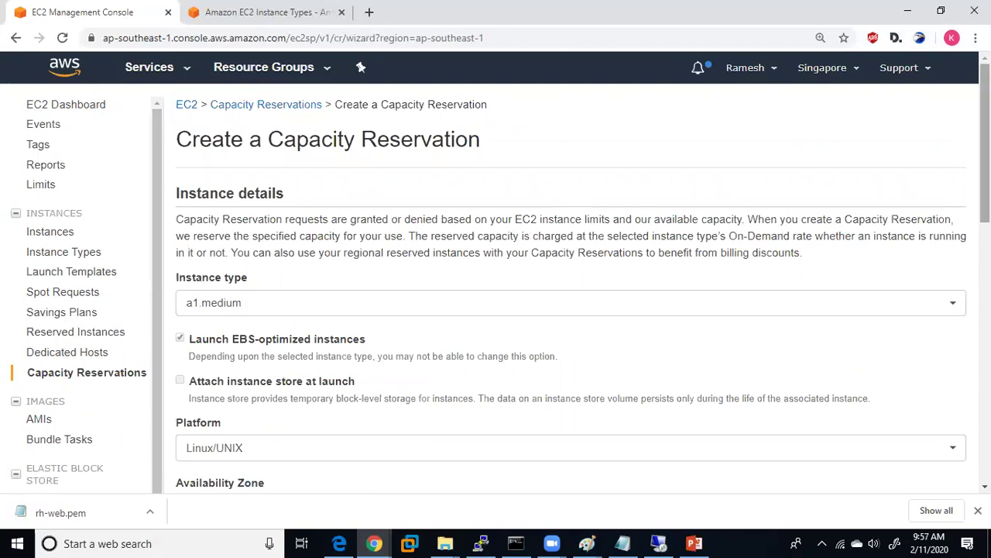
pyautogui.scroll(-3, 925, 194)
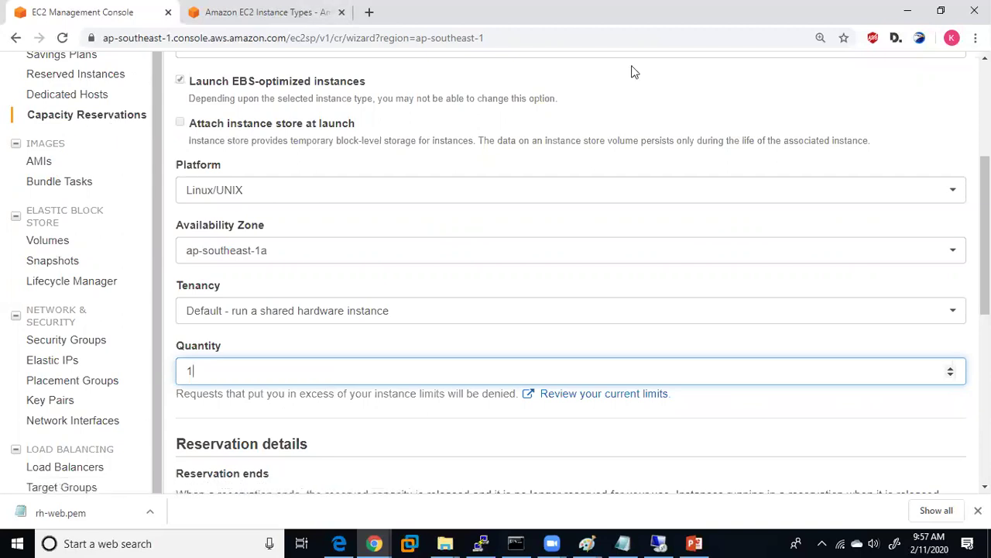
pyautogui.scroll(-3, 631, 71)
pyautogui.scroll(7, 632, 71)
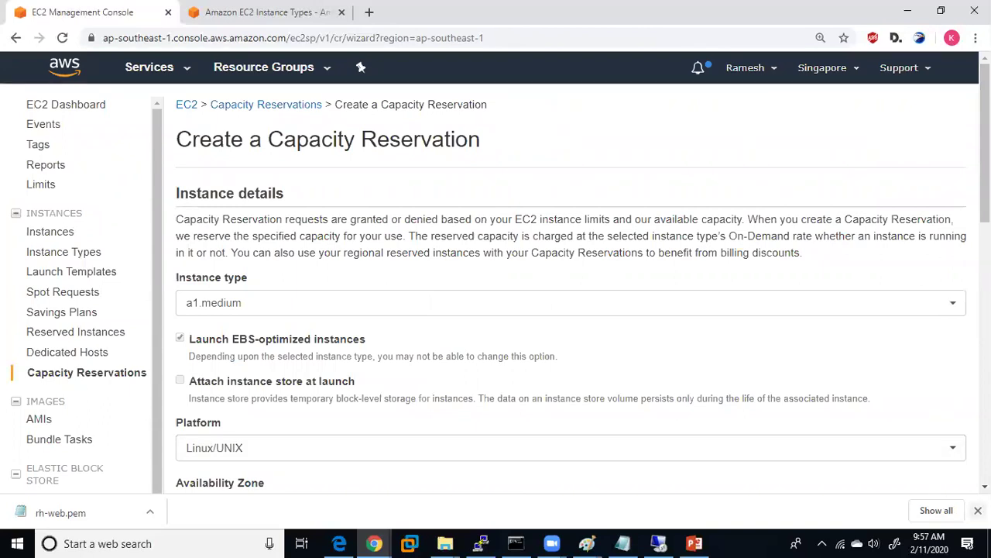
pyautogui.click(977, 511)
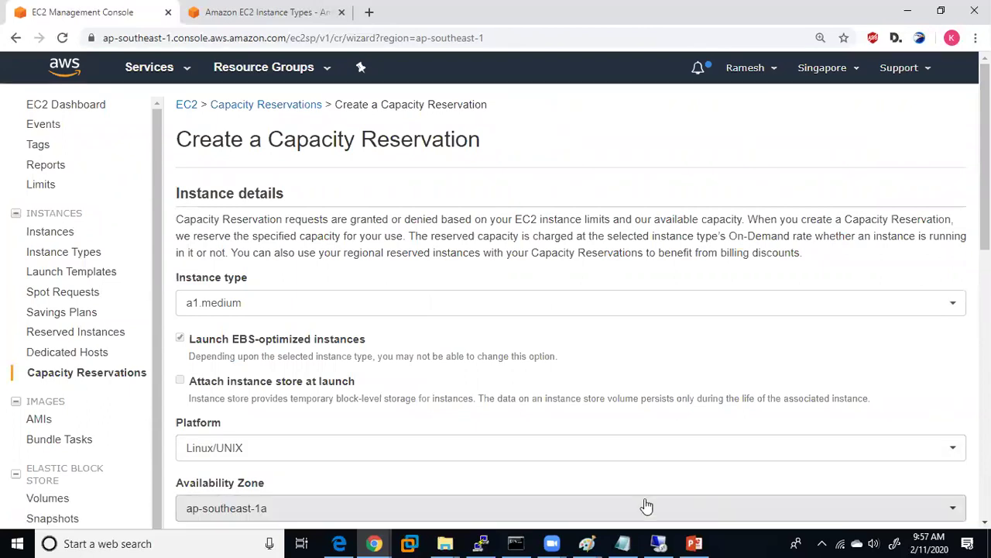
pyautogui.click(697, 541)
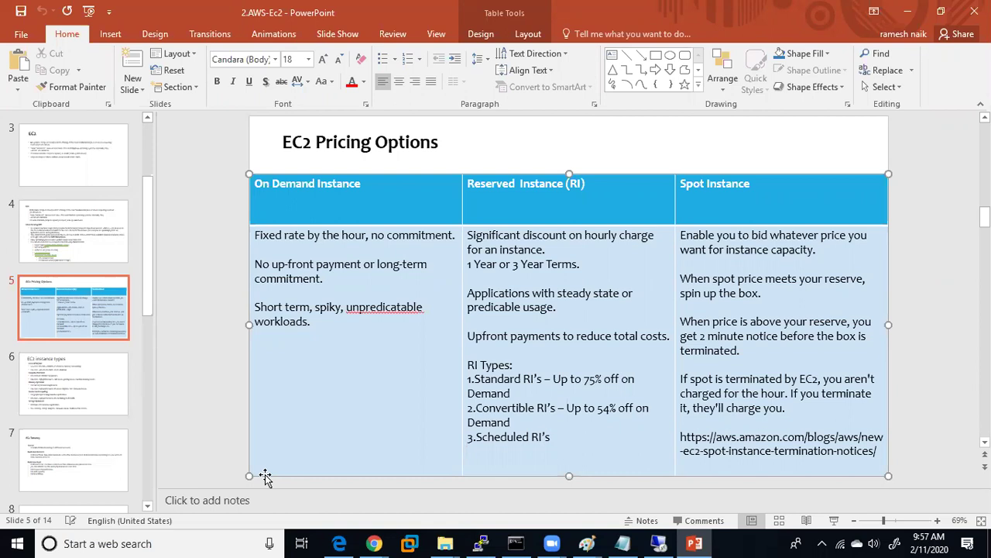
# - Launch Paint via mspaint in the Run box and maximize its window
pyautogui.press('super+r')
pyautogui.write('mspaint')
pyautogui.press('Return')
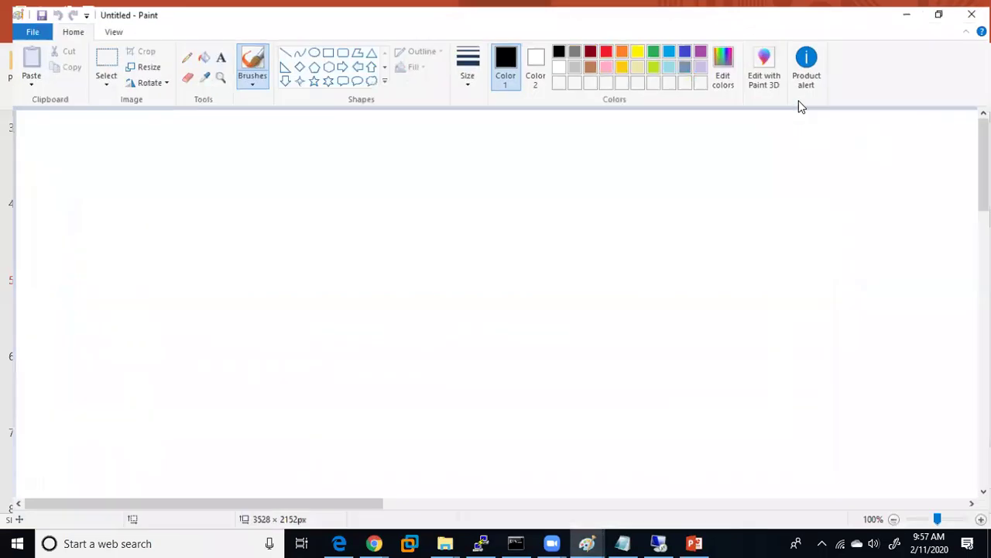
pyautogui.click(795, 94)
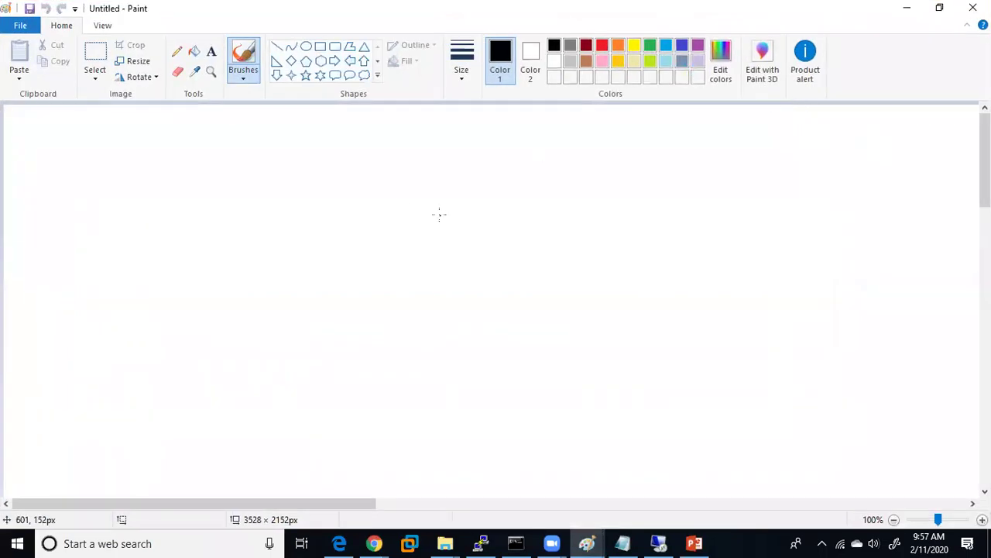
# - Select the plain brush and a stroke thickness for handwriting
pyautogui.click(243, 77)
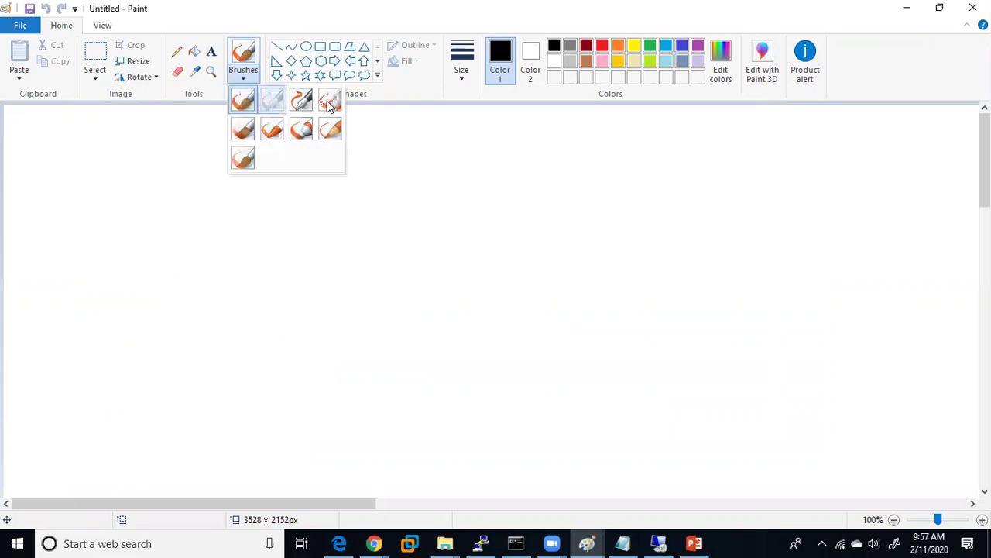
pyautogui.click(244, 99)
pyautogui.click(461, 70)
pyautogui.click(470, 104)
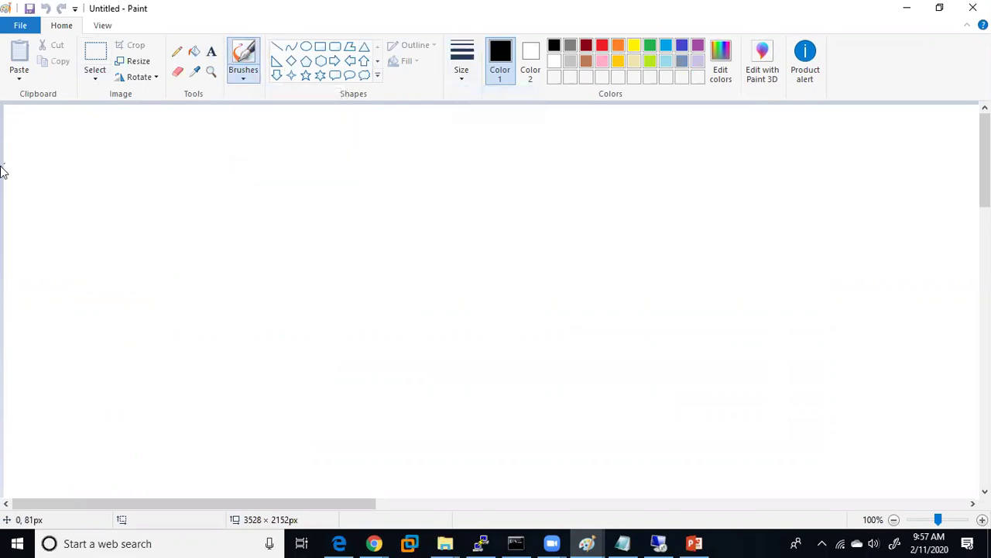
# - Handwrite the first arrowed line: VPC, Subnets, VPC-R, IG, RT
pyautogui.moveTo(40, 136)
pyautogui.mouseDown()
pyautogui.moveTo(69, 133)
pyautogui.moveTo(72, 147)
pyautogui.moveTo(83, 140)
pyautogui.moveTo(96, 149)
pyautogui.moveTo(110, 136)
pyautogui.moveTo(108, 147)
pyautogui.mouseUp()
pyautogui.moveTo(118, 139)
pyautogui.mouseDown()
pyautogui.moveTo(188, 150)
pyautogui.moveTo(214, 132)
pyautogui.mouseUp()
pyautogui.moveTo(219, 133)
pyautogui.mouseDown()
pyautogui.moveTo(219, 147)
pyautogui.moveTo(242, 143)
pyautogui.mouseUp()
pyautogui.moveTo(247, 133)
pyautogui.mouseDown()
pyautogui.moveTo(247, 149)
pyautogui.moveTo(259, 149)
pyautogui.mouseUp()
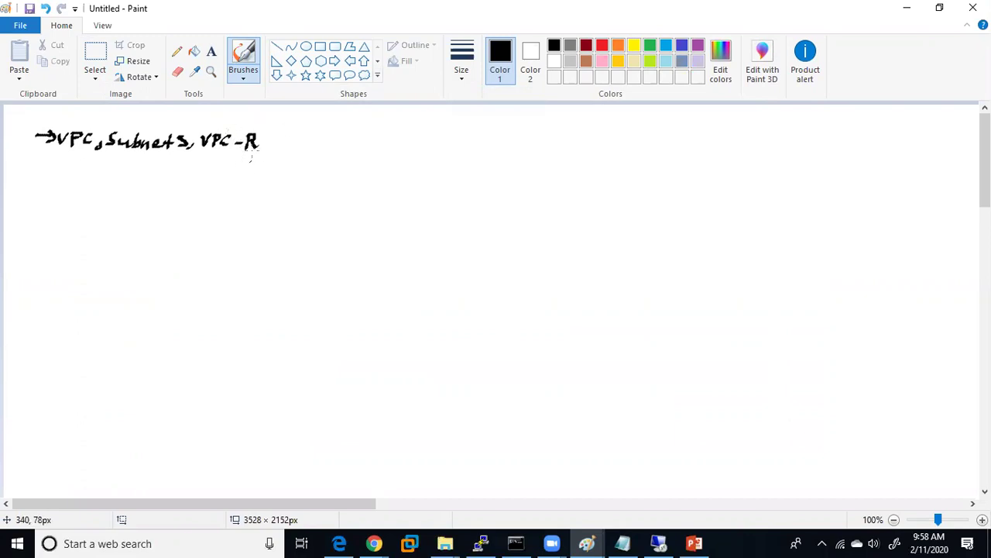
pyautogui.moveTo(265, 143)
pyautogui.mouseDown()
pyautogui.moveTo(307, 138)
pyautogui.moveTo(308, 150)
pyautogui.mouseUp()
pyautogui.moveTo(325, 132)
pyautogui.mouseDown()
pyautogui.moveTo(324, 147)
pyautogui.moveTo(336, 144)
pyautogui.mouseUp()
pyautogui.moveTo(341, 132)
pyautogui.mouseDown()
pyautogui.moveTo(353, 130)
pyautogui.moveTo(345, 144)
pyautogui.mouseUp()
# - Handwrite the second line EC2, AMI, AWS market place and start a third arrow
pyautogui.moveTo(33, 177)
pyautogui.mouseDown()
pyautogui.moveTo(71, 167)
pyautogui.moveTo(62, 183)
pyautogui.moveTo(96, 172)
pyautogui.moveTo(90, 183)
pyautogui.mouseUp()
pyautogui.moveTo(90, 183); pyautogui.dragTo(103, 181)
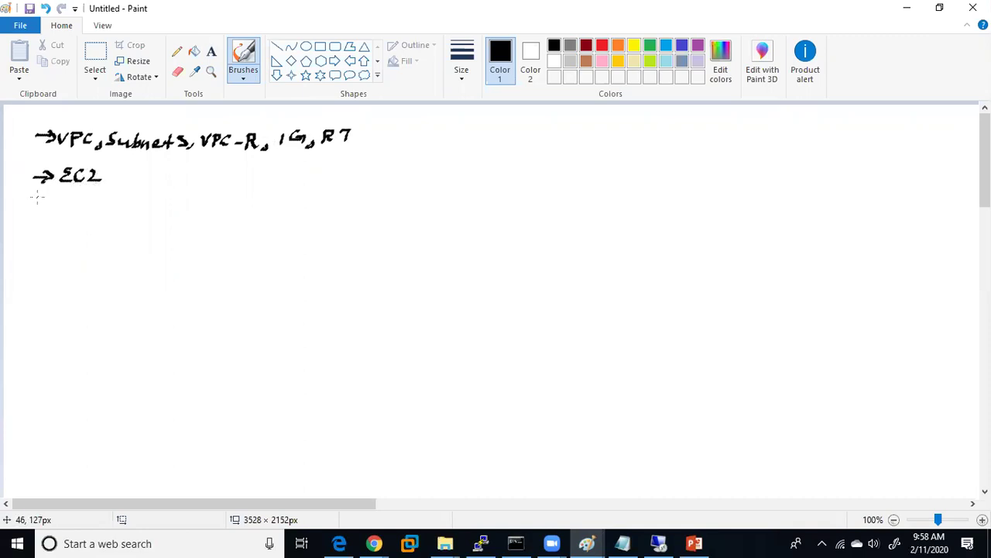
pyautogui.moveTo(113, 178); pyautogui.dragTo(387, 170)
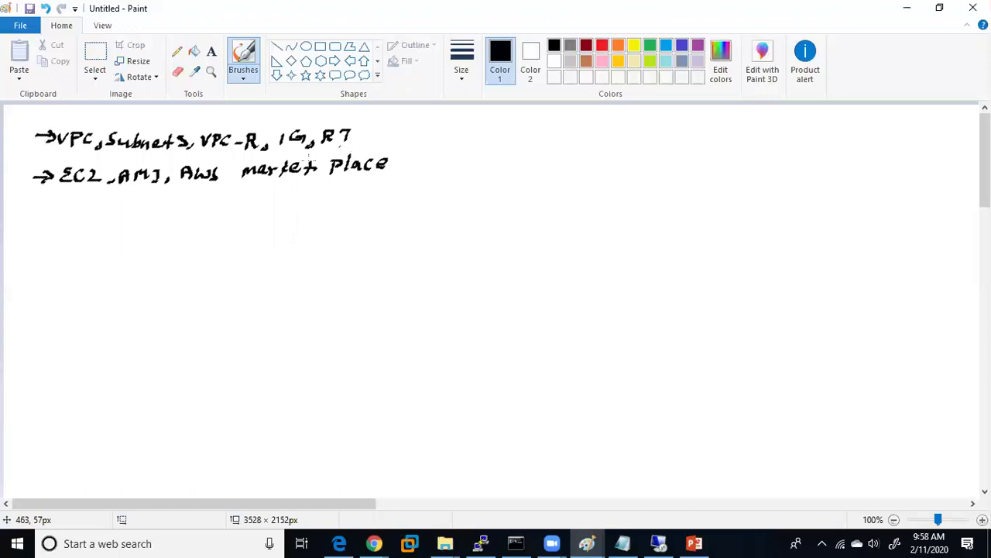
pyautogui.moveTo(37, 205); pyautogui.dragTo(58, 206)
# - Handwrite 'key pair (EC2)' on the third checklist line
pyautogui.moveTo(67, 198)
pyautogui.mouseDown()
pyautogui.moveTo(68, 215)
pyautogui.moveTo(93, 212)
pyautogui.mouseUp()
pyautogui.moveTo(99, 205)
pyautogui.mouseDown()
pyautogui.moveTo(90, 220)
pyautogui.moveTo(120, 203)
pyautogui.moveTo(113, 220)
pyautogui.mouseUp()
pyautogui.moveTo(109, 204)
pyautogui.mouseDown()
pyautogui.moveTo(139, 213)
pyautogui.moveTo(159, 200)
pyautogui.mouseUp()
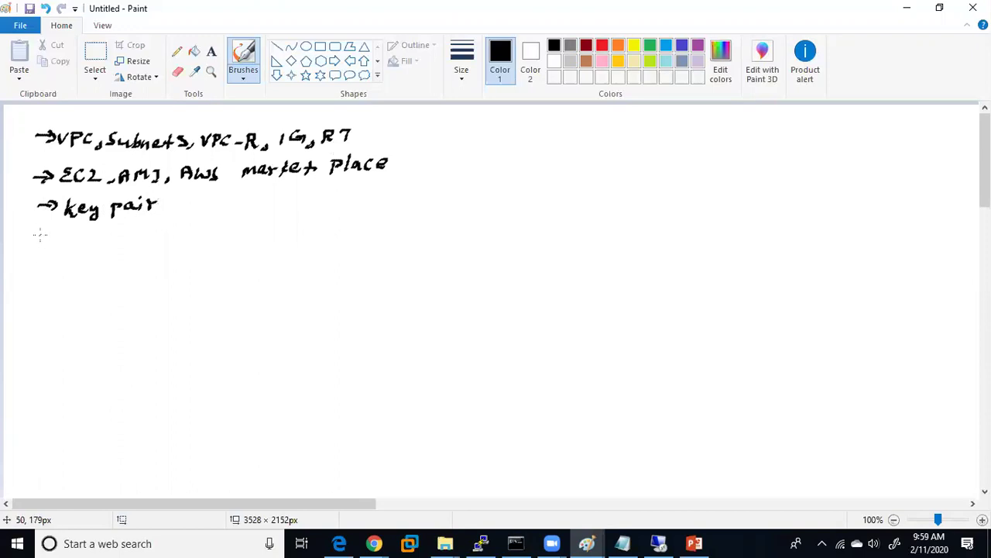
pyautogui.moveTo(174, 197); pyautogui.dragTo(168, 211)
pyautogui.moveTo(180, 196)
pyautogui.mouseDown()
pyautogui.moveTo(179, 211)
pyautogui.moveTo(194, 200)
pyautogui.moveTo(200, 209)
pyautogui.mouseUp()
pyautogui.moveTo(208, 200); pyautogui.dragTo(215, 210)
pyautogui.moveTo(221, 197); pyautogui.dragTo(222, 214)
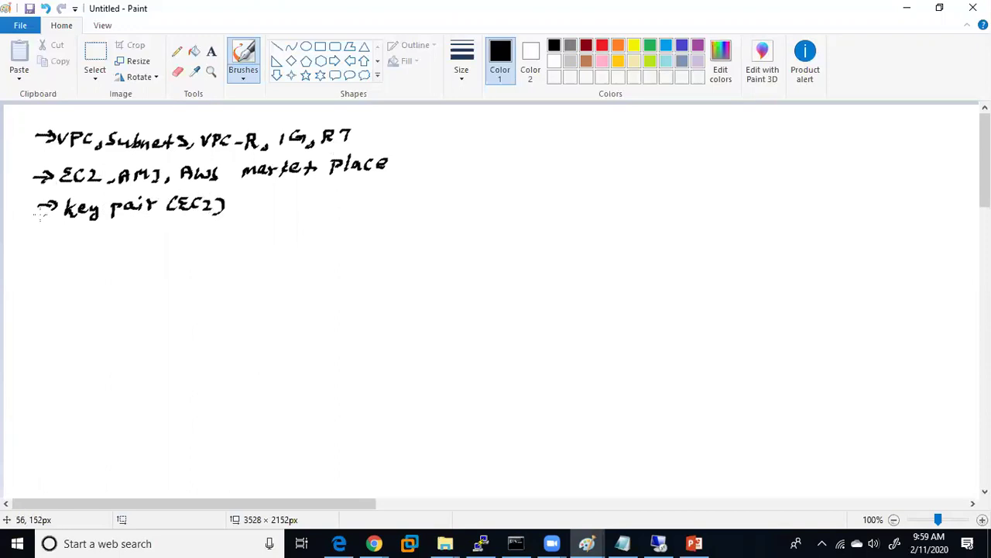
# - Add an arrowed SG line and start a fifth arrow beneath it
pyautogui.moveTo(37, 232); pyautogui.dragTo(47, 241)
pyautogui.moveTo(83, 226)
pyautogui.mouseDown()
pyautogui.moveTo(75, 237)
pyautogui.moveTo(98, 238)
pyautogui.mouseUp()
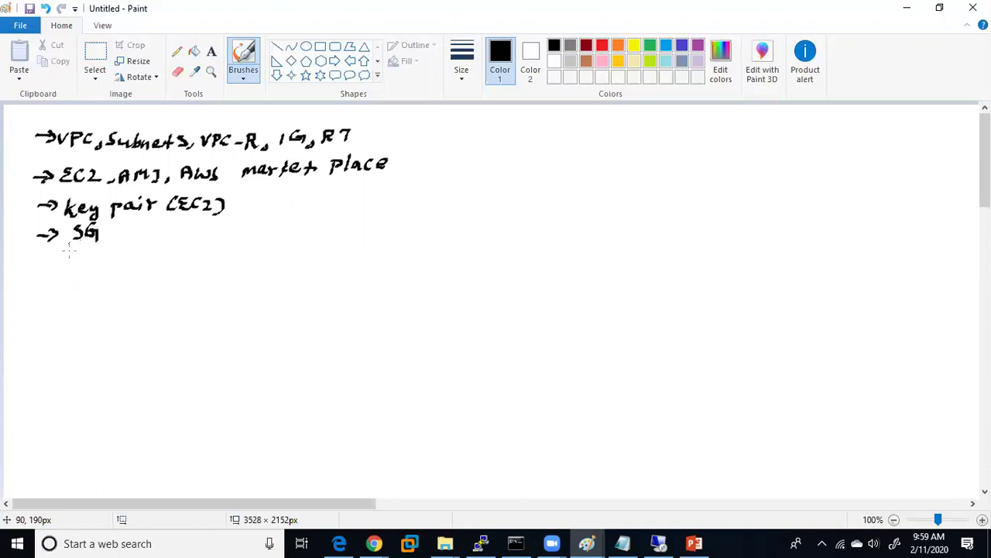
pyautogui.moveTo(36, 258)
pyautogui.mouseDown()
pyautogui.moveTo(59, 256)
pyautogui.moveTo(48, 264)
pyautogui.mouseUp()
# - Back on the EC2 Instances page, select rh-web-server to show its Elastic IP 3.1.7.62
pyautogui.moveTo(376, 544)
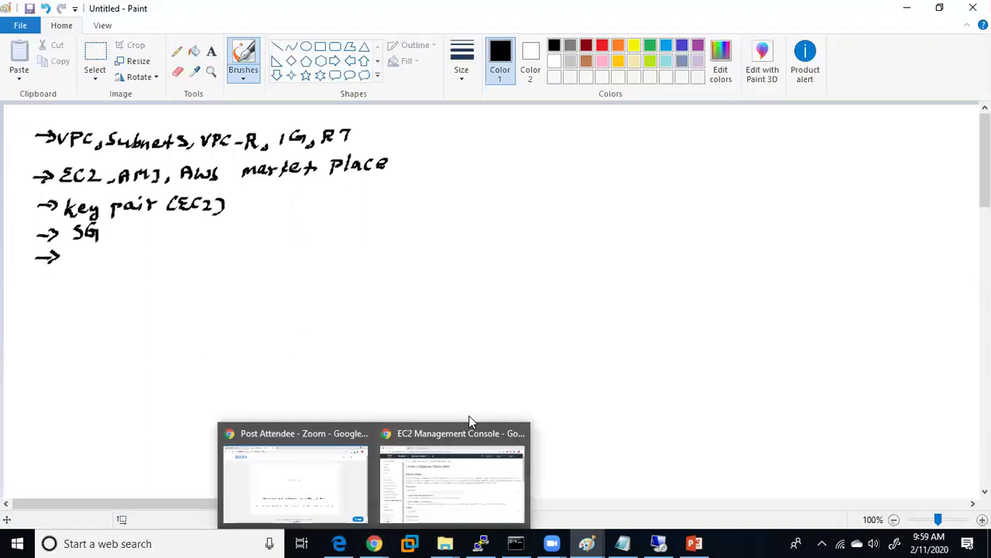
pyautogui.click(442, 464)
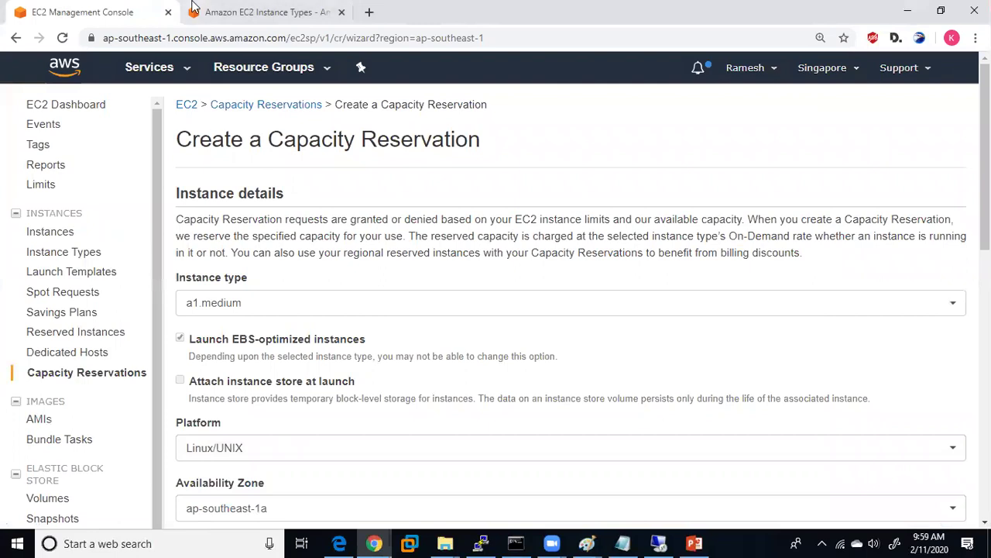
pyautogui.click(51, 236)
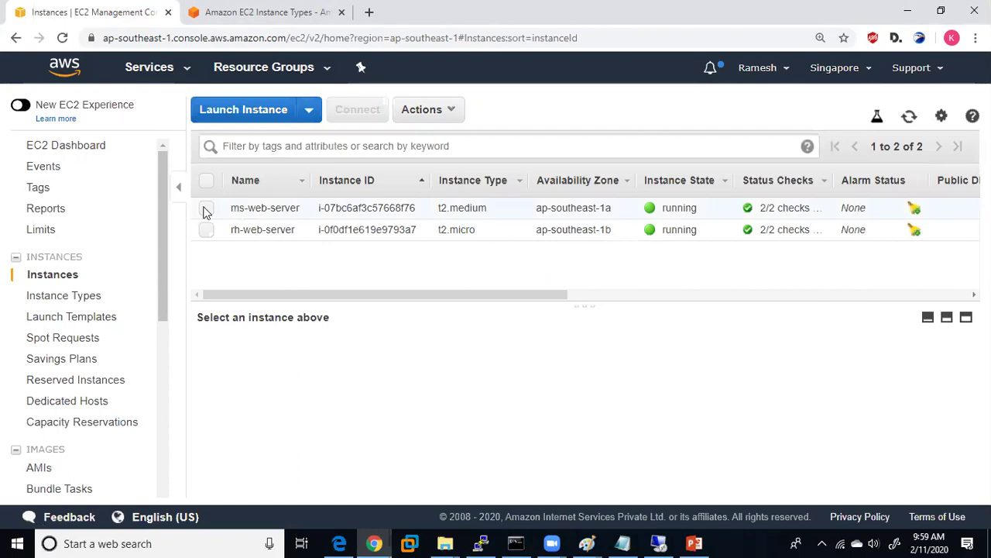
pyautogui.click(206, 210)
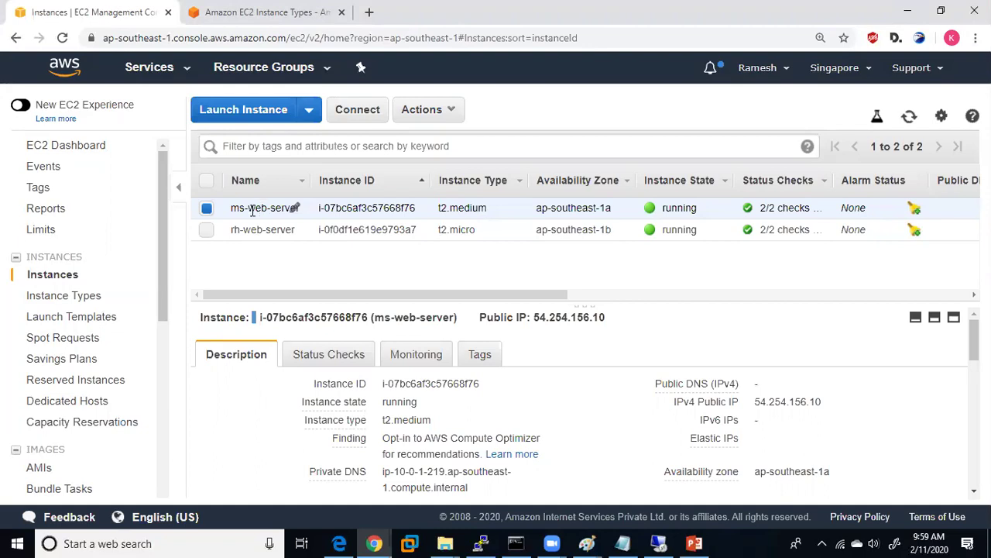
pyautogui.click(210, 210)
pyautogui.click(208, 230)
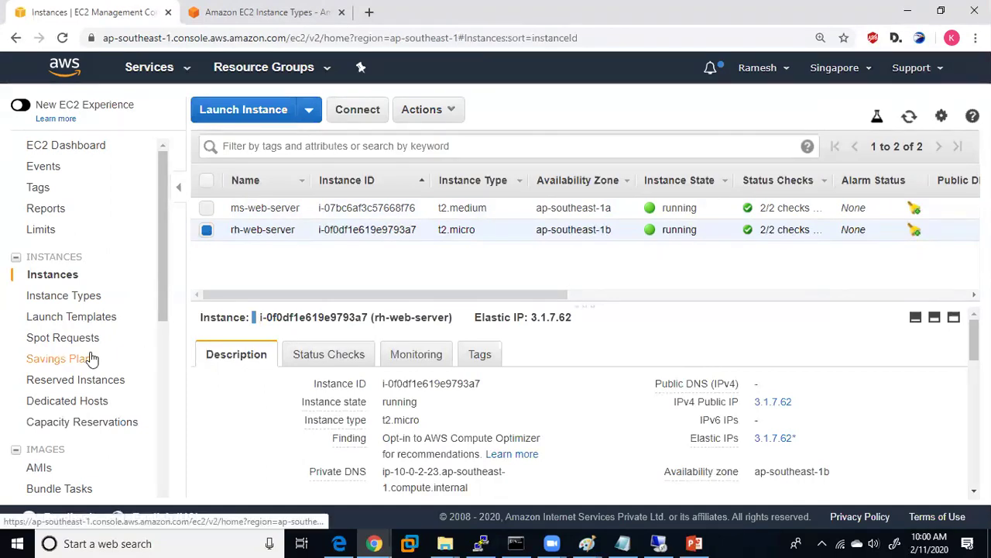
# - View the Elastic IPs list showing 3.1.7.62, then minimize Chrome to reveal the pricing slide
pyautogui.click(160, 359)
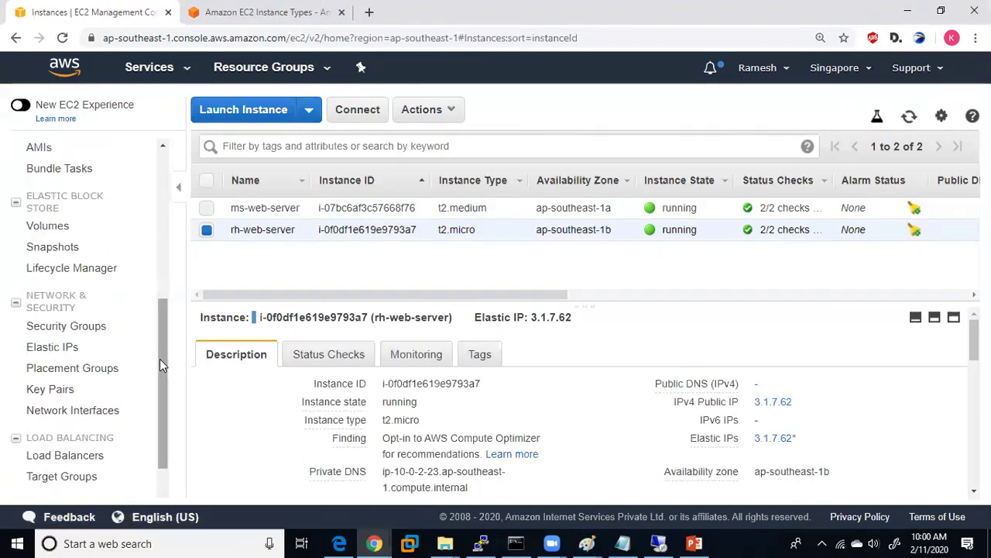
pyautogui.click(38, 347)
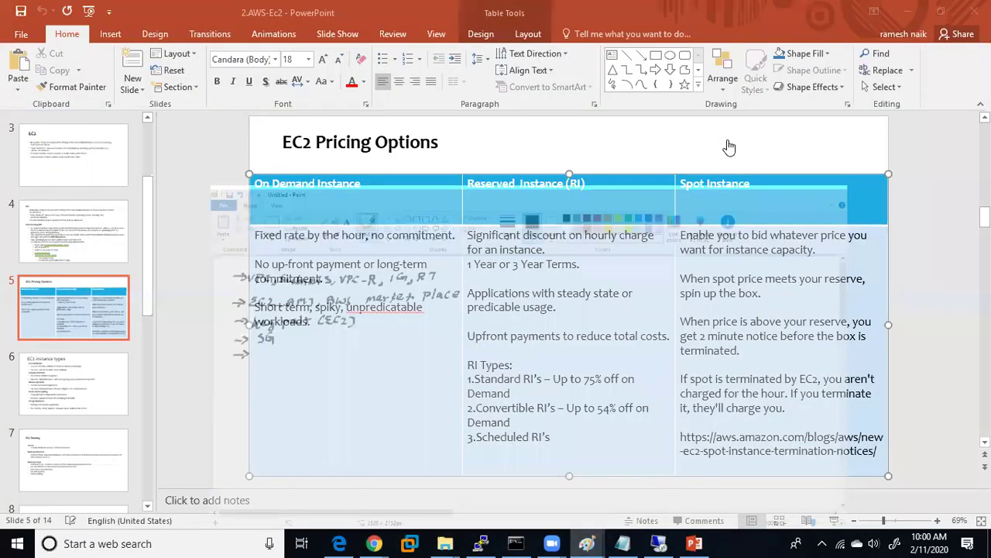
pyautogui.click(907, 10)
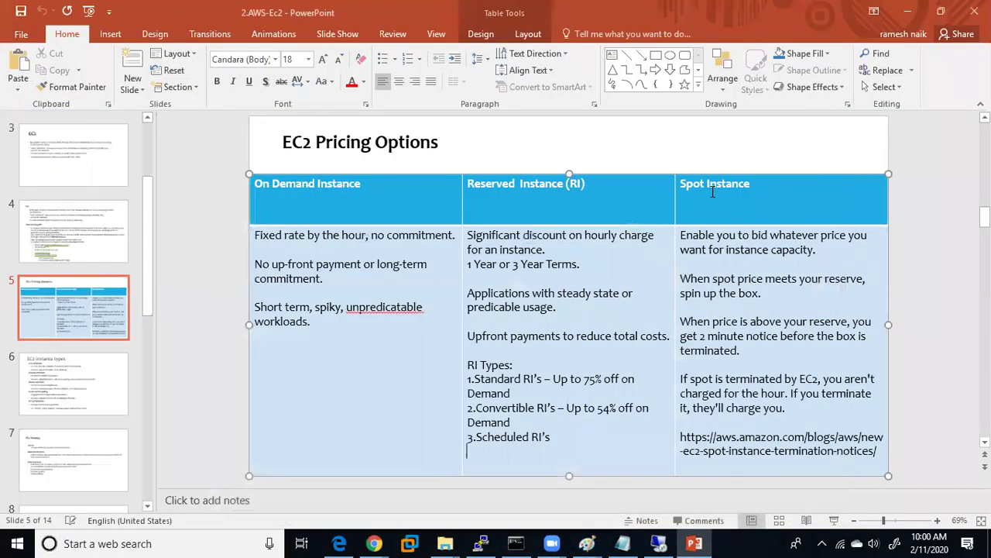
# - Return to the Paint checklist and handwrite the '→ Elastic IP' item
pyautogui.click(907, 10)
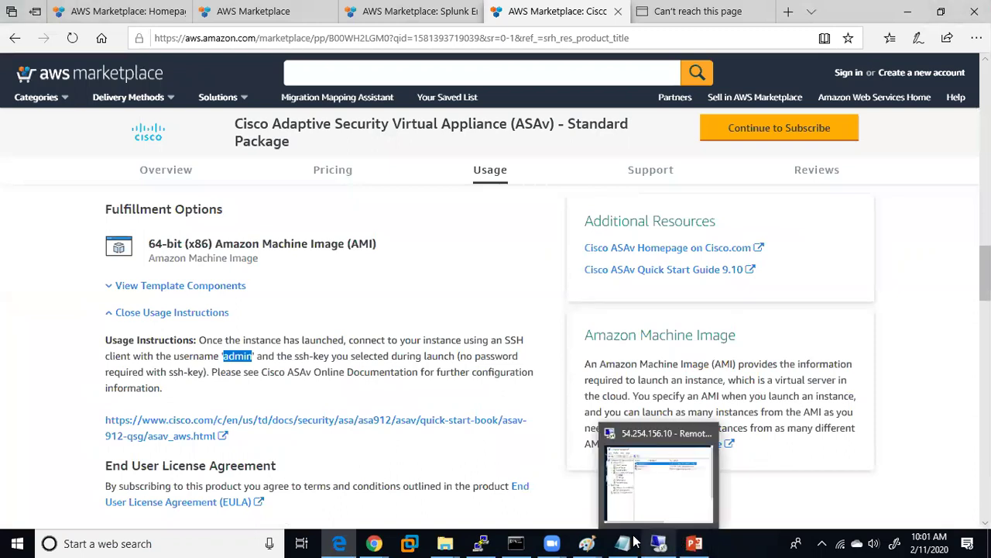
pyautogui.moveTo(591, 541)
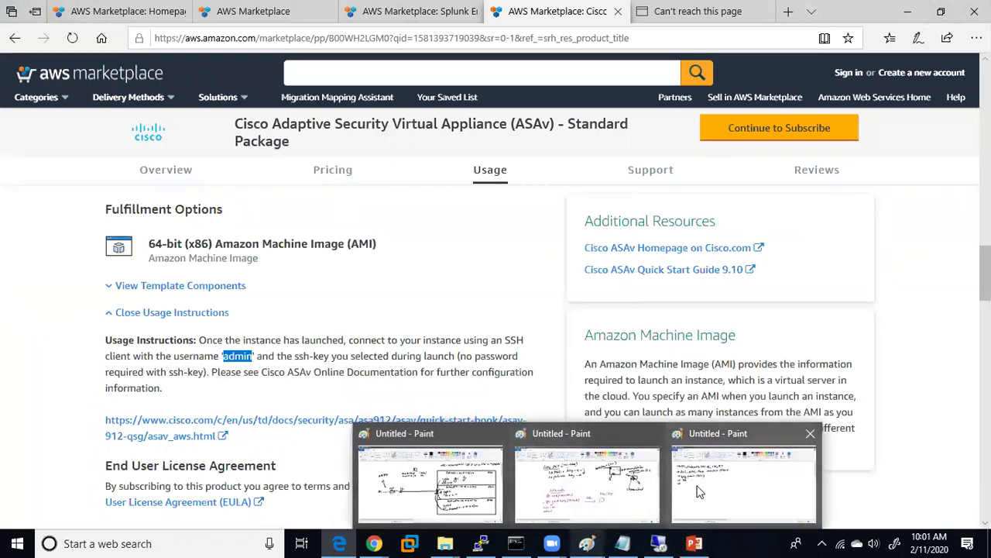
pyautogui.click(698, 486)
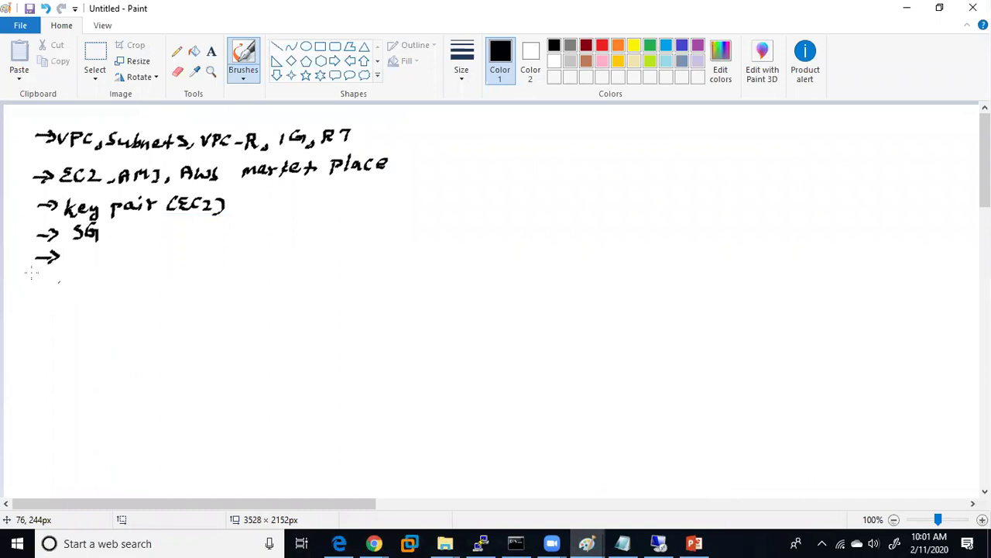
pyautogui.moveTo(81, 250)
pyautogui.mouseDown()
pyautogui.moveTo(94, 257)
pyautogui.moveTo(113, 246)
pyautogui.moveTo(143, 261)
pyautogui.mouseUp()
pyautogui.moveTo(150, 261)
pyautogui.mouseDown()
pyautogui.moveTo(152, 248)
pyautogui.moveTo(155, 255)
pyautogui.mouseUp()
# - Handwrite '→ Instance type-G,M,C,G,S' below it and start the Tenancy line
pyautogui.moveTo(42, 289); pyautogui.dragTo(53, 299)
pyautogui.moveTo(75, 282)
pyautogui.mouseDown()
pyautogui.moveTo(74, 296)
pyautogui.moveTo(87, 282)
pyautogui.mouseUp()
pyautogui.moveTo(71, 298)
pyautogui.mouseDown()
pyautogui.moveTo(113, 302)
pyautogui.moveTo(134, 290)
pyautogui.moveTo(155, 299)
pyautogui.mouseUp()
pyautogui.moveTo(158, 288); pyautogui.dragTo(152, 299)
pyautogui.moveTo(160, 295)
pyautogui.mouseDown()
pyautogui.moveTo(189, 301)
pyautogui.moveTo(203, 290)
pyautogui.moveTo(200, 310)
pyautogui.mouseUp()
pyautogui.moveTo(206, 288)
pyautogui.mouseDown()
pyautogui.moveTo(204, 307)
pyautogui.moveTo(235, 292)
pyautogui.moveTo(310, 292)
pyautogui.moveTo(335, 279)
pyautogui.moveTo(334, 293)
pyautogui.moveTo(344, 288)
pyautogui.mouseUp()
pyautogui.click(261, 290)
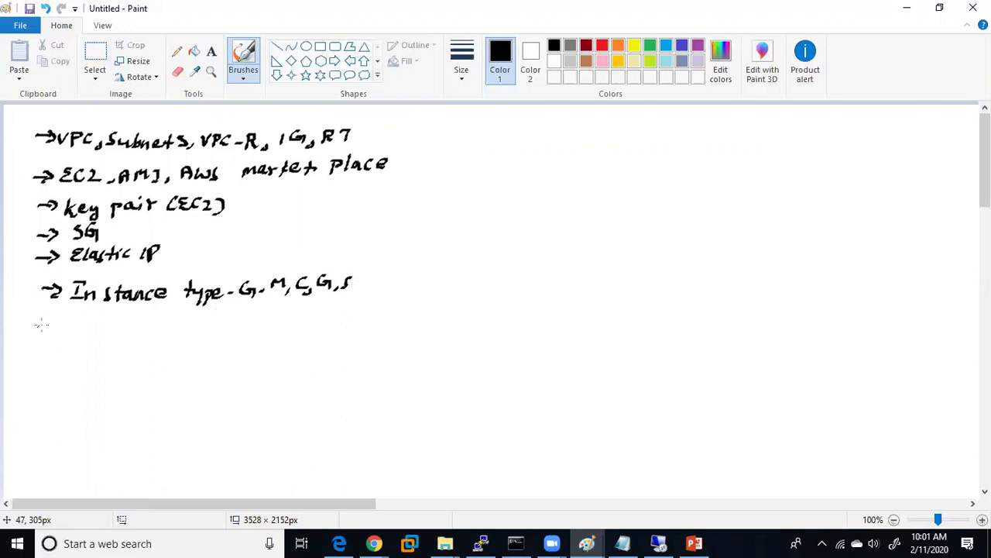
pyautogui.moveTo(38, 319); pyautogui.dragTo(58, 319)
pyautogui.moveTo(51, 314)
pyautogui.mouseDown()
pyautogui.moveTo(51, 325)
pyautogui.moveTo(87, 313)
pyautogui.moveTo(83, 323)
pyautogui.moveTo(142, 320)
pyautogui.moveTo(149, 338)
pyautogui.mouseUp()
# - Complete the tenancy line: 'Tenancy - Shared, d instance, d host'
pyautogui.moveTo(159, 322)
pyautogui.mouseDown()
pyautogui.moveTo(229, 325)
pyautogui.moveTo(237, 313)
pyautogui.mouseUp()
pyautogui.moveTo(237, 313)
pyautogui.mouseDown()
pyautogui.moveTo(237, 327)
pyautogui.moveTo(233, 310)
pyautogui.mouseUp()
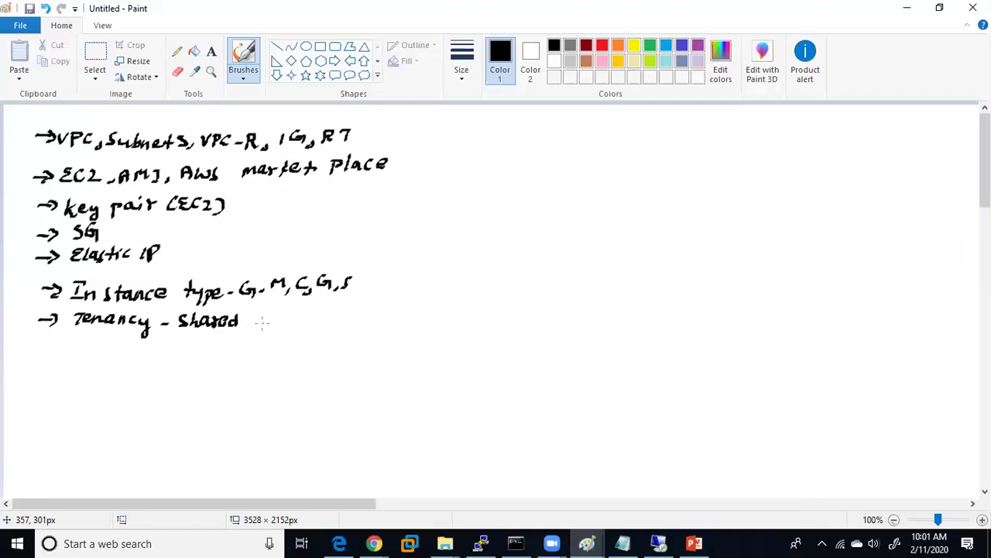
pyautogui.moveTo(247, 317)
pyautogui.mouseDown()
pyautogui.moveTo(244, 330)
pyautogui.moveTo(254, 314)
pyautogui.moveTo(292, 307)
pyautogui.moveTo(333, 322)
pyautogui.mouseUp()
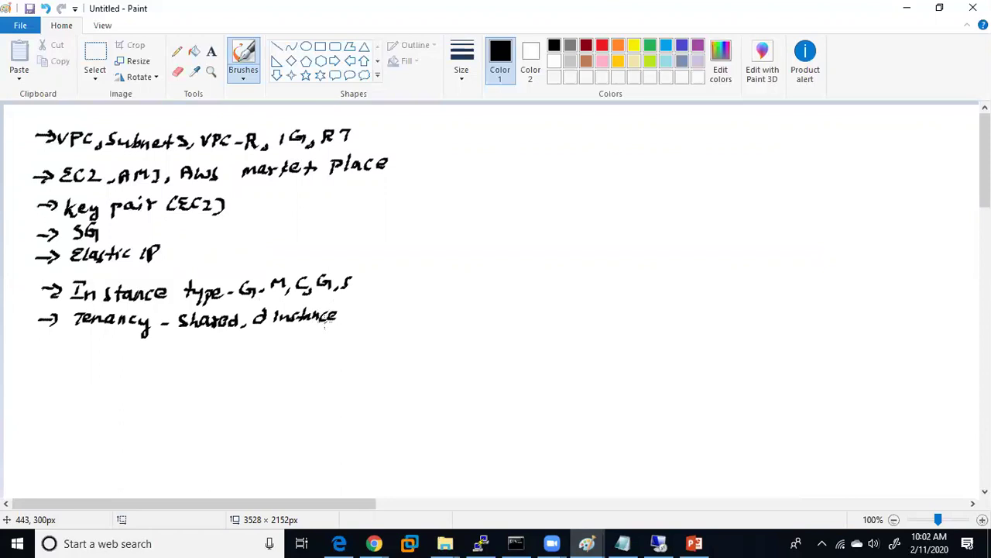
pyautogui.moveTo(346, 317)
pyautogui.mouseDown()
pyautogui.moveTo(343, 326)
pyautogui.moveTo(386, 322)
pyautogui.mouseUp()
pyautogui.moveTo(392, 314); pyautogui.dragTo(404, 322)
pyautogui.moveTo(398, 312); pyautogui.dragTo(412, 311)
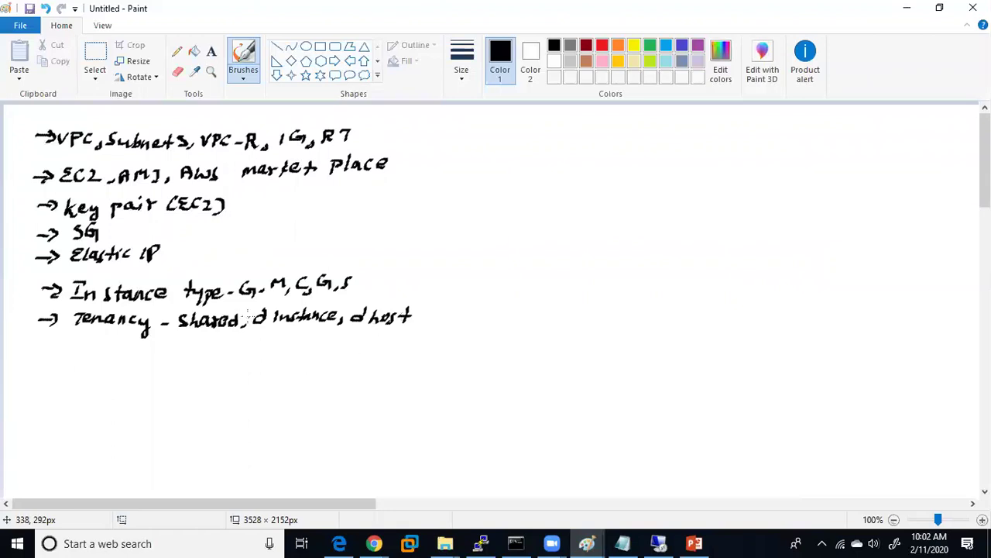
# - Handwrite a new line '→ Pricing - on demand, RI, spot' beneath it
pyautogui.moveTo(38, 358); pyautogui.dragTo(58, 356)
pyautogui.moveTo(49, 350)
pyautogui.mouseDown()
pyautogui.moveTo(52, 358)
pyautogui.moveTo(109, 348)
pyautogui.moveTo(131, 364)
pyautogui.moveTo(174, 355)
pyautogui.mouseUp()
pyautogui.moveTo(176, 356); pyautogui.dragTo(278, 350)
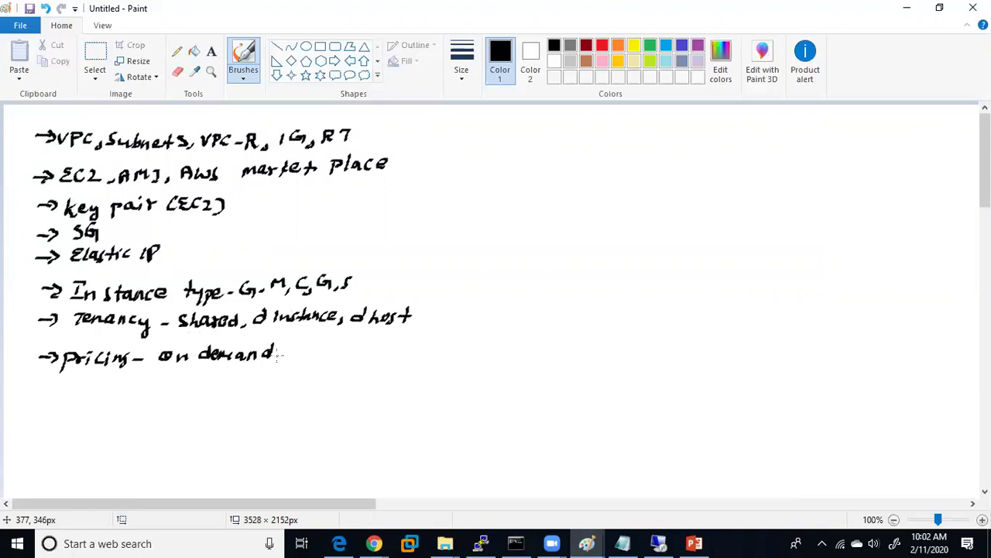
pyautogui.moveTo(284, 352)
pyautogui.mouseDown()
pyautogui.moveTo(281, 361)
pyautogui.moveTo(317, 346)
pyautogui.moveTo(309, 361)
pyautogui.moveTo(325, 366)
pyautogui.mouseUp()
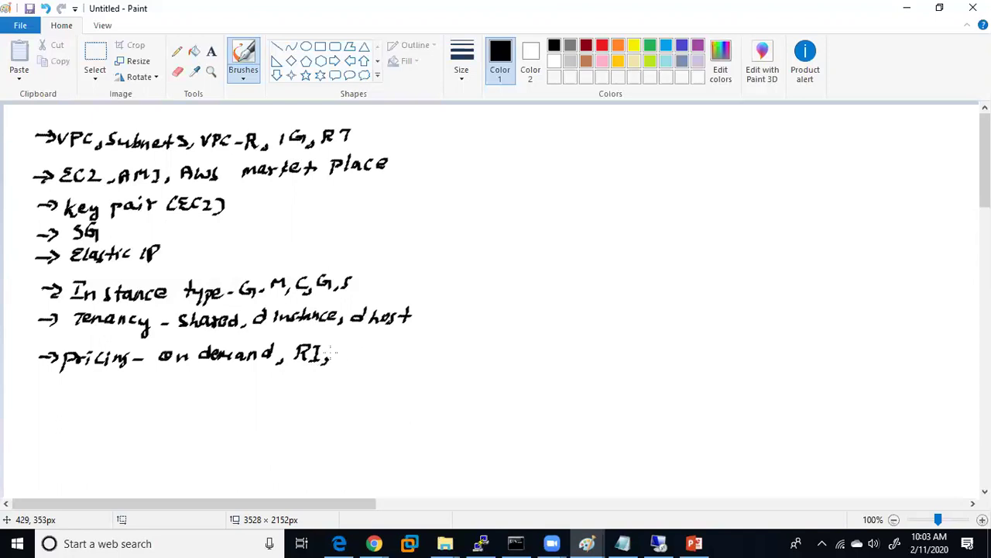
pyautogui.moveTo(353, 346)
pyautogui.mouseDown()
pyautogui.moveTo(345, 359)
pyautogui.moveTo(385, 356)
pyautogui.moveTo(393, 344)
pyautogui.mouseUp()
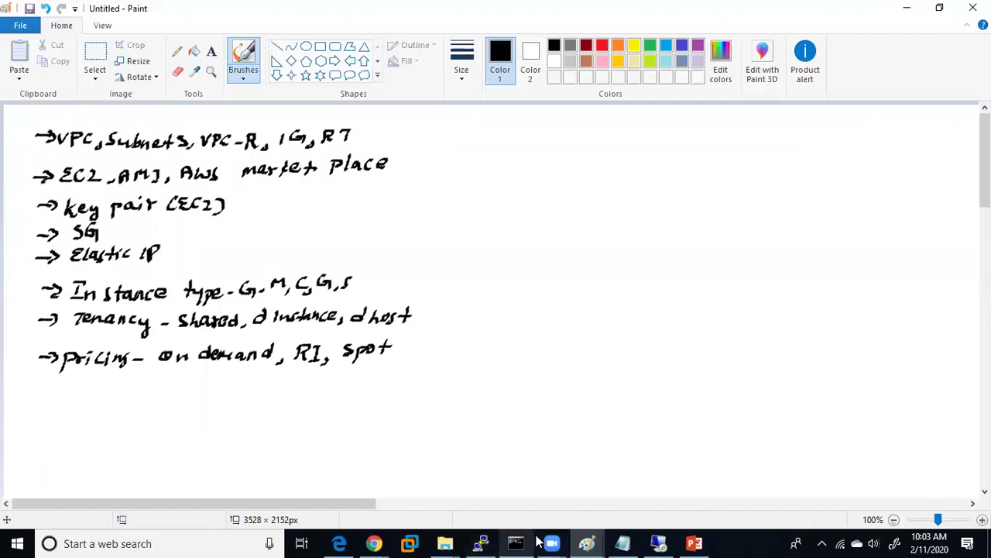
# - Switch from Paint to the Remote Desktop session, then to Chrome's Elastic IPs page
pyautogui.moveTo(542, 540)
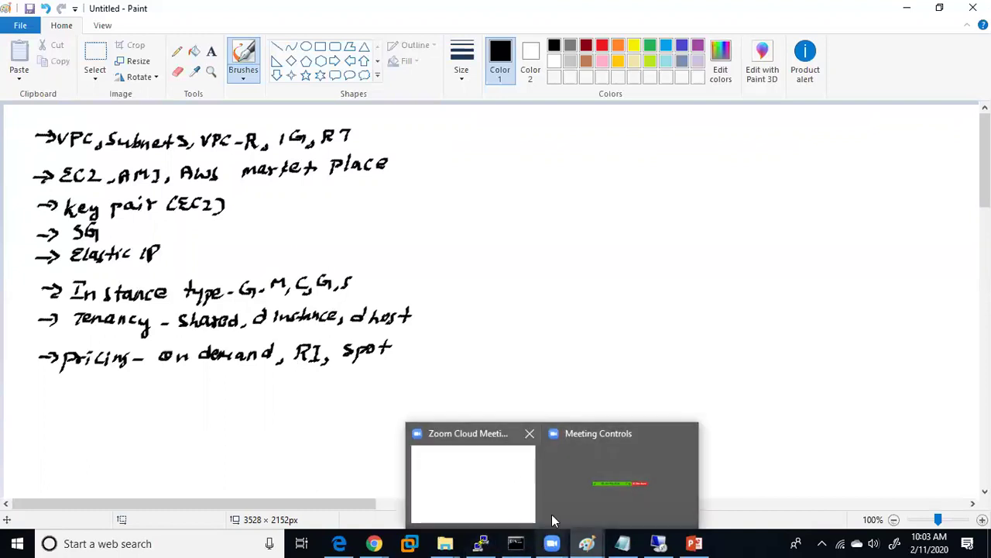
pyautogui.moveTo(697, 542)
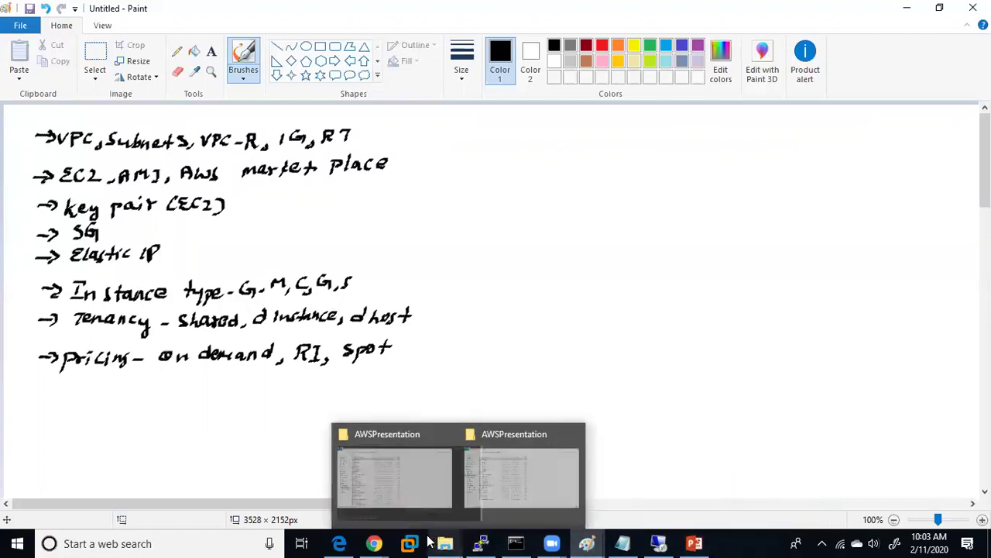
pyautogui.moveTo(587, 543)
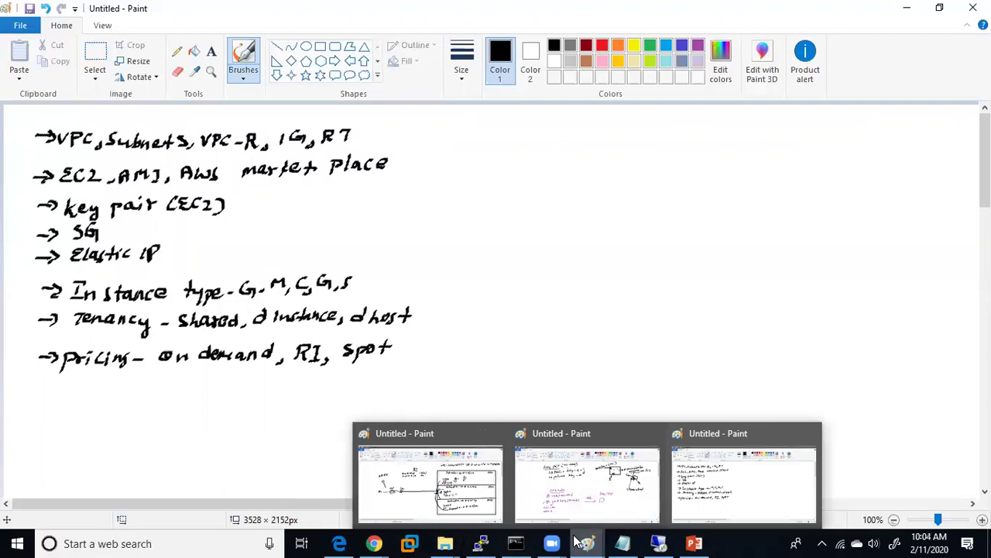
pyautogui.moveTo(587, 488)
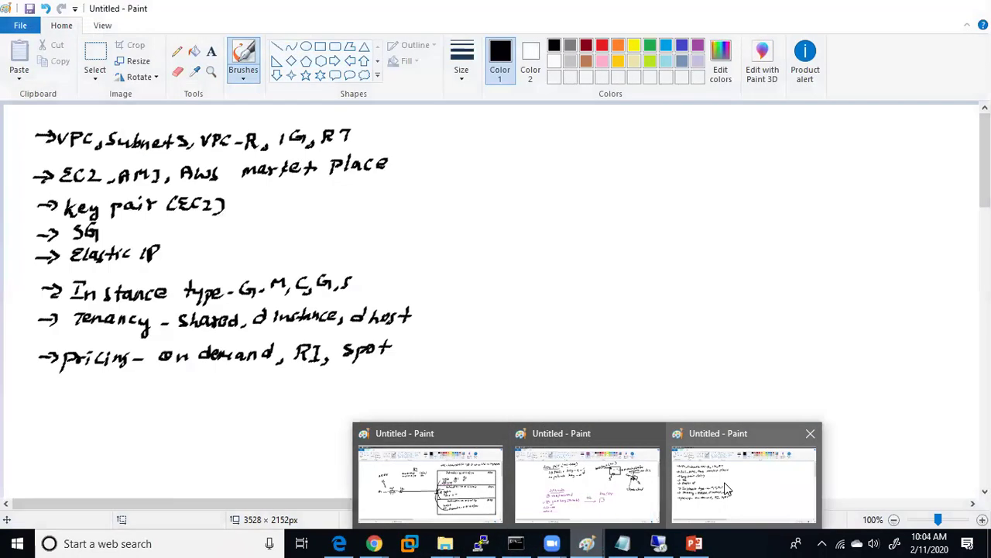
pyautogui.click(660, 542)
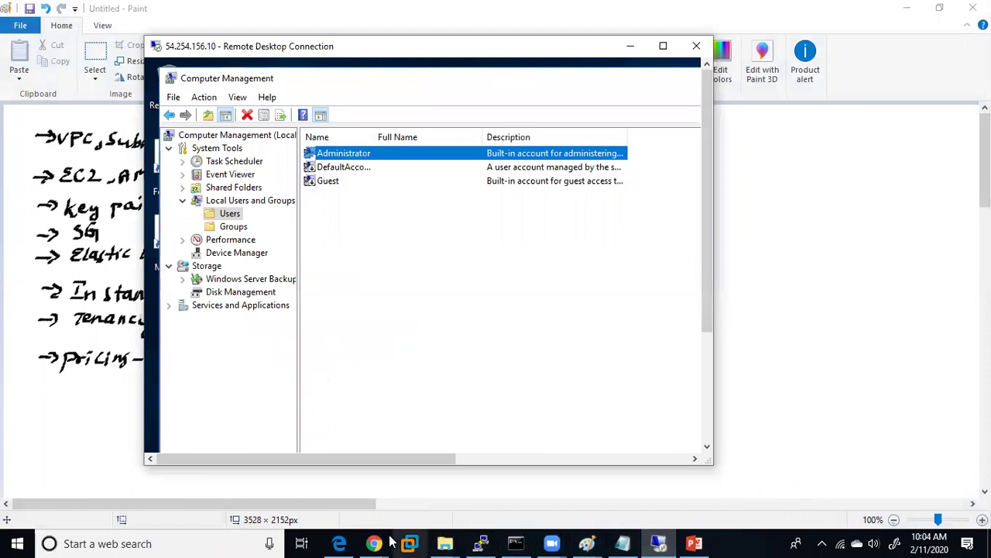
pyautogui.moveTo(376, 542)
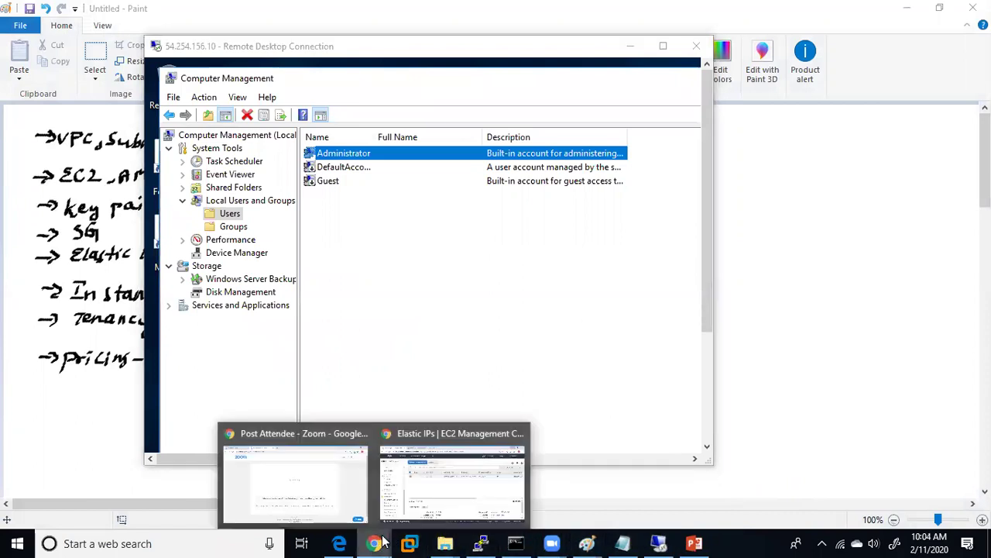
pyautogui.click(434, 477)
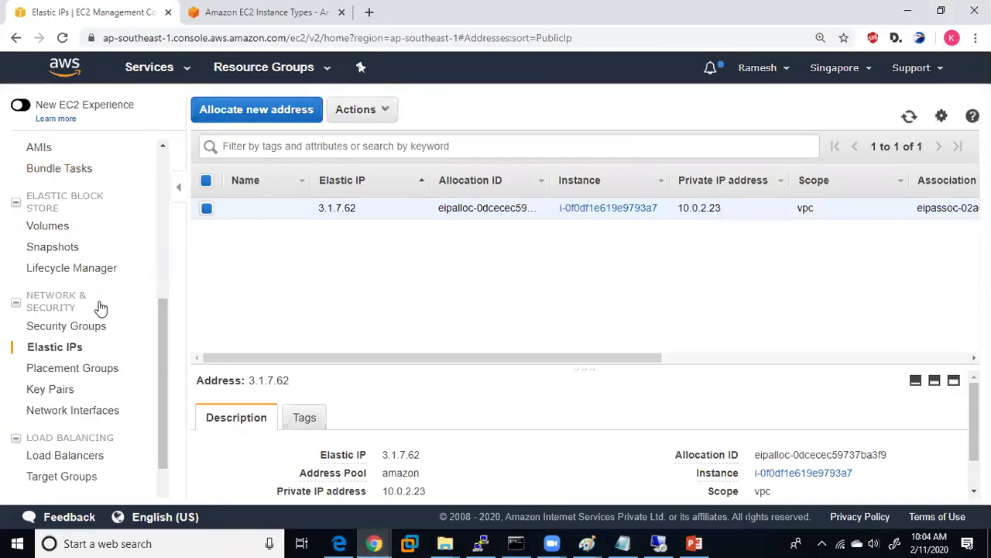
# - Go to the Instances list and select both ms-web-server and rh-web-server
pyautogui.scroll(5, 163, 162)
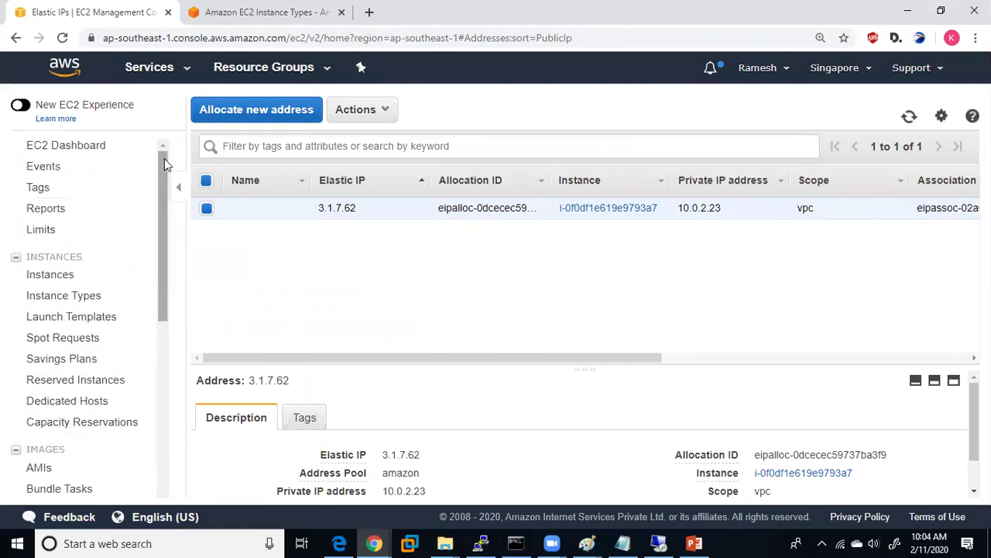
pyautogui.click(76, 275)
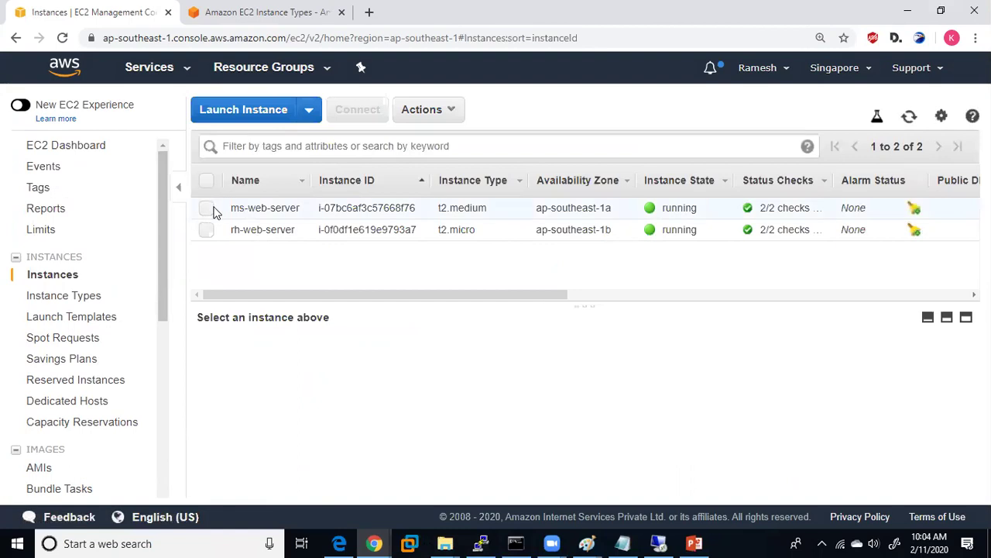
pyautogui.click(208, 210)
pyautogui.click(206, 230)
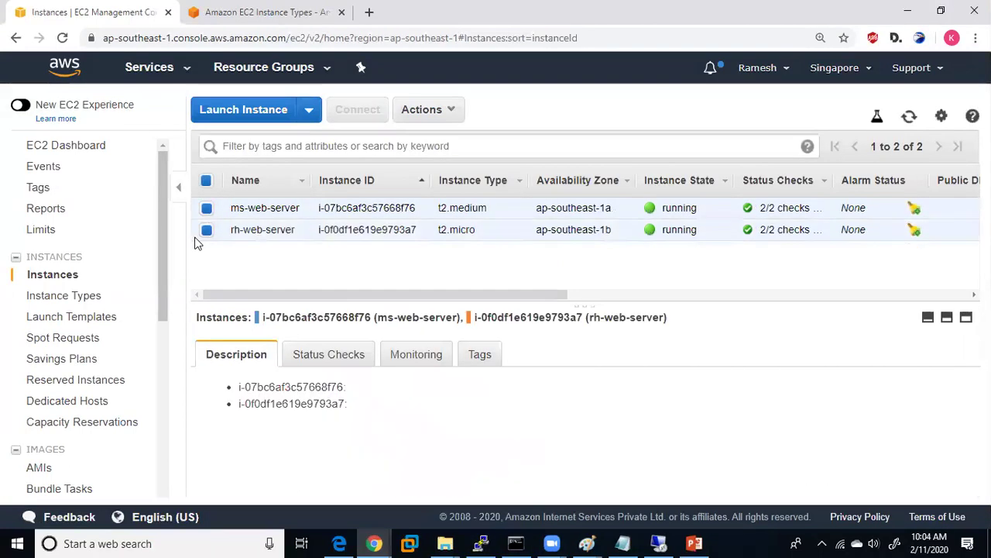
# - Terminate both instances, marking Elastic IP 3.1.7.62 for release
pyautogui.click(439, 111)
pyautogui.moveTo(485, 225)
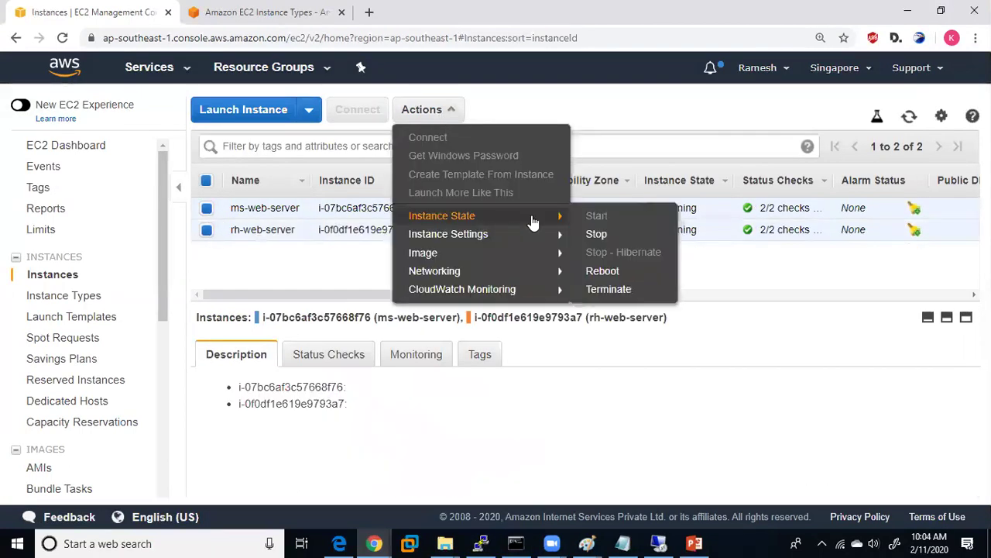
pyautogui.click(621, 290)
pyautogui.click(734, 443)
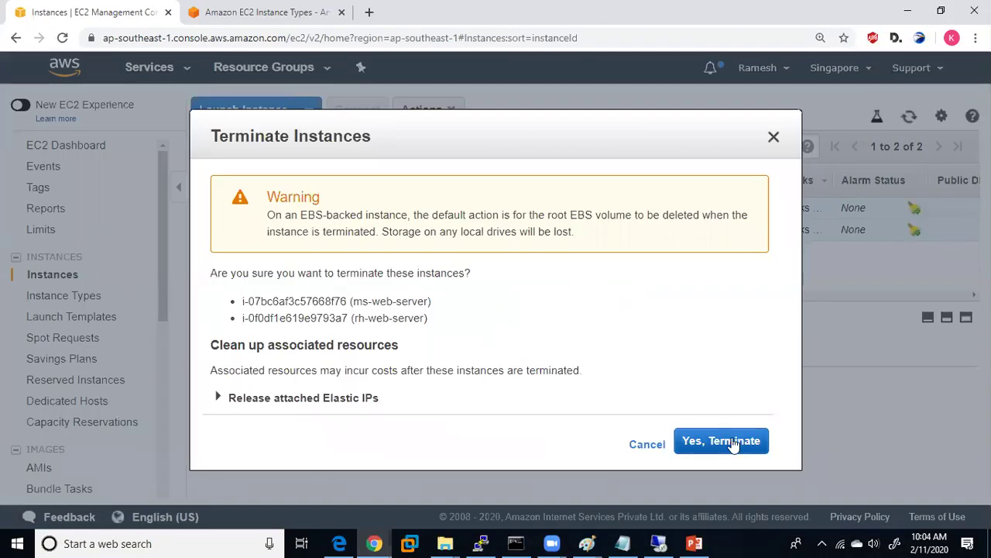
pyautogui.click(284, 399)
pyautogui.click(217, 431)
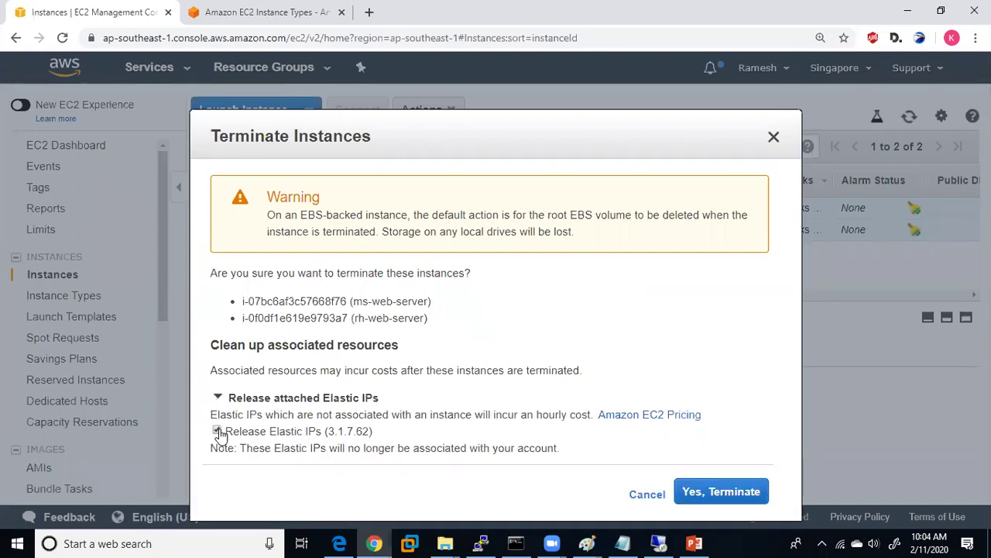
pyautogui.click(725, 494)
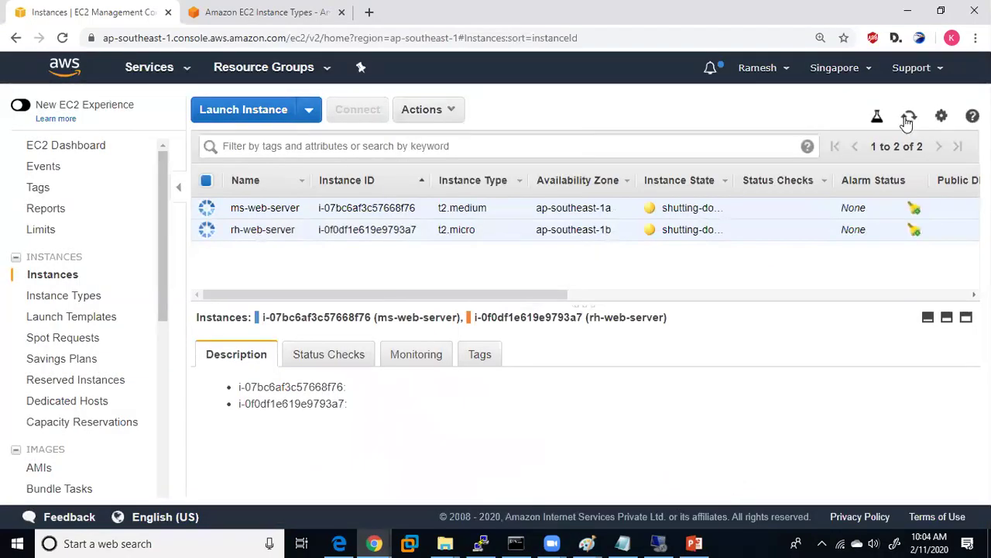
# - Refresh the instance list until rh-web-server shows terminated, then switch to the EC2 Instance Types tab
pyautogui.click(908, 120)
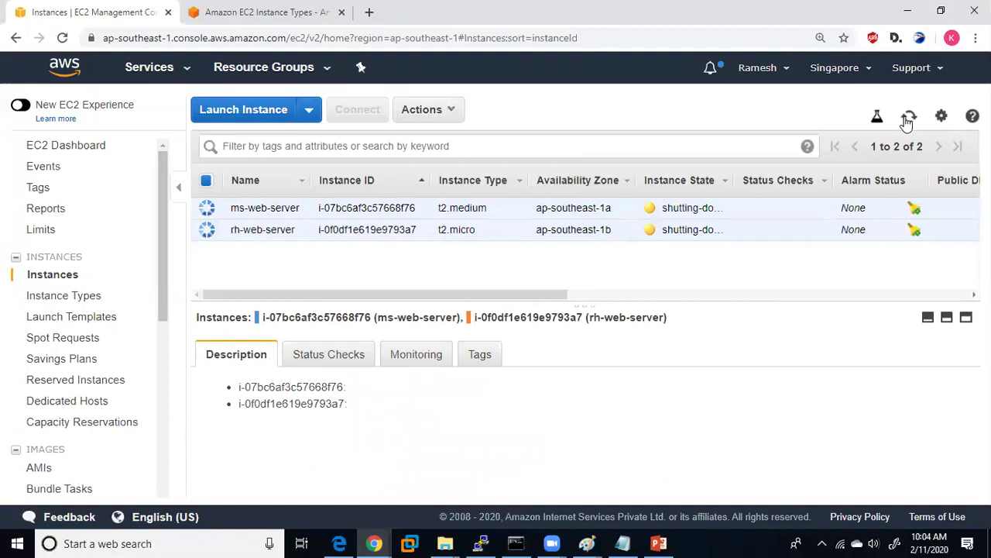
pyautogui.click(660, 543)
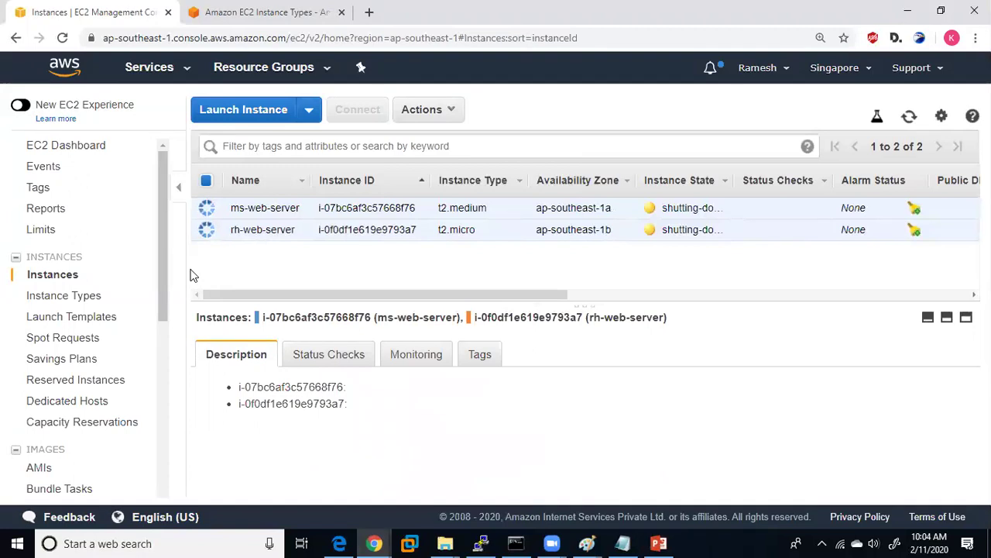
pyautogui.click(911, 116)
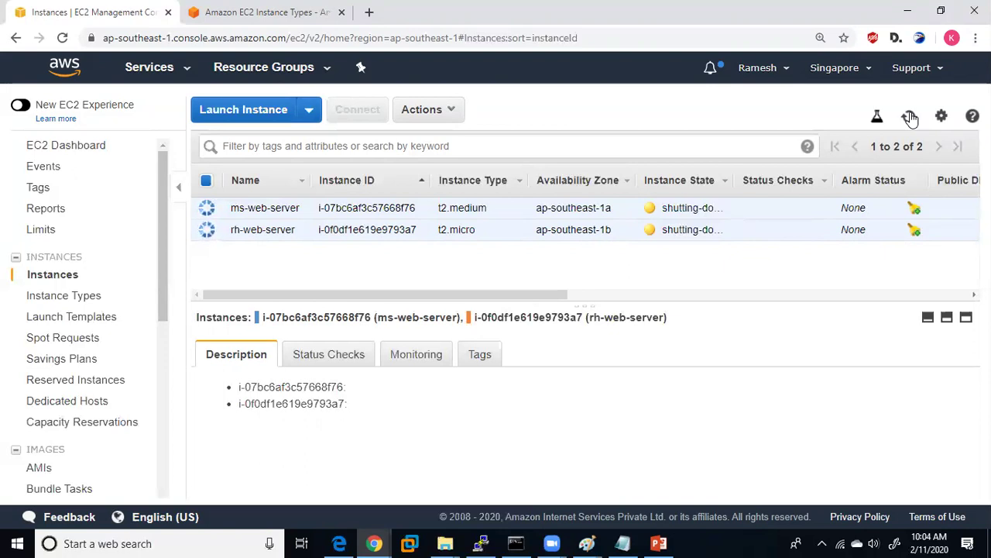
pyautogui.click(910, 116)
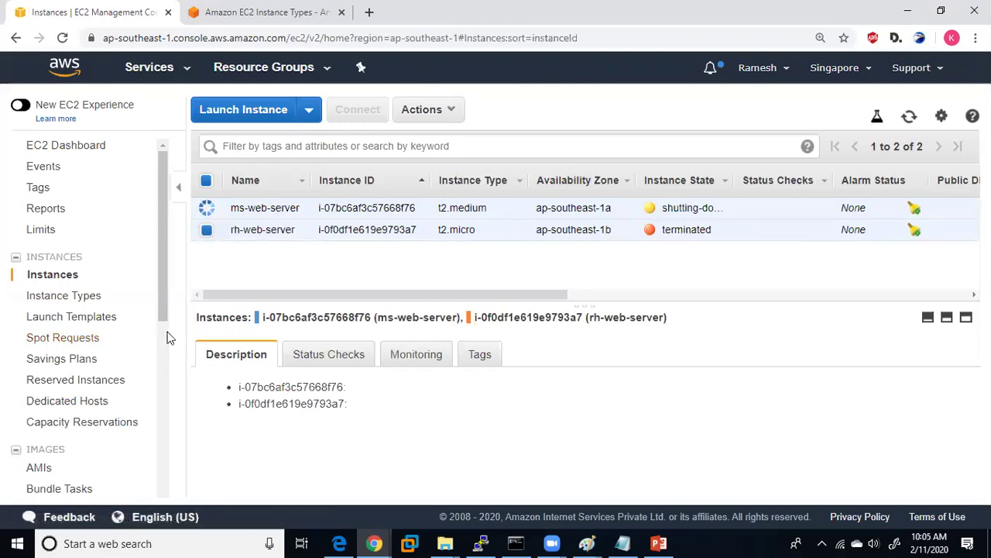
pyautogui.scroll(-4, 169, 337)
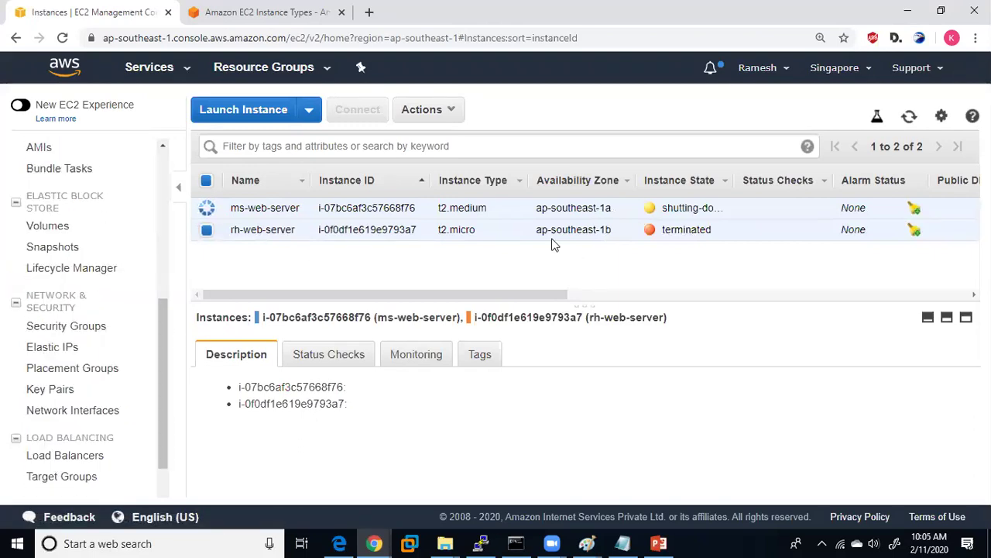
pyautogui.click(234, 4)
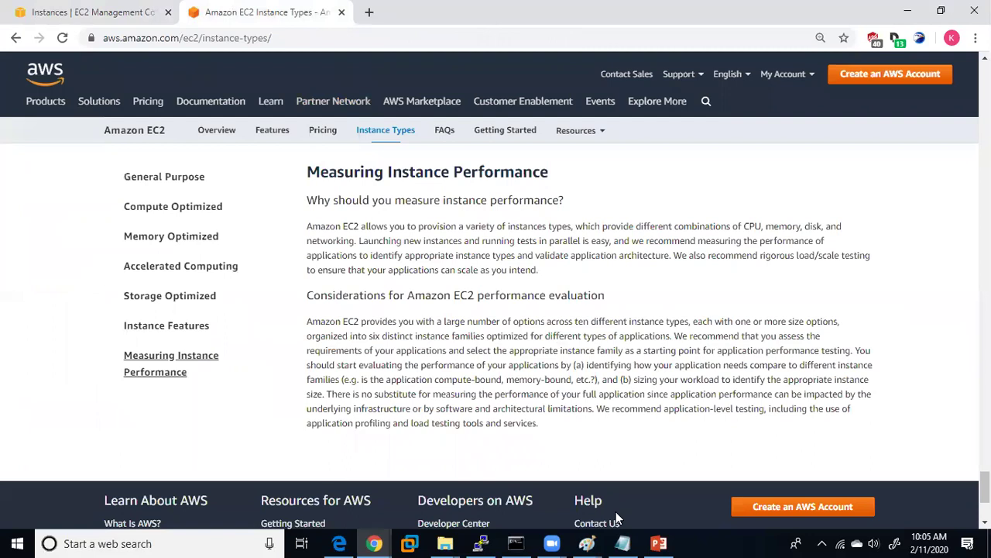
# - Bring the PowerPoint deck 2.AWS-Ec2 forward on the EC2 Pricing Options slide
pyautogui.click(673, 542)
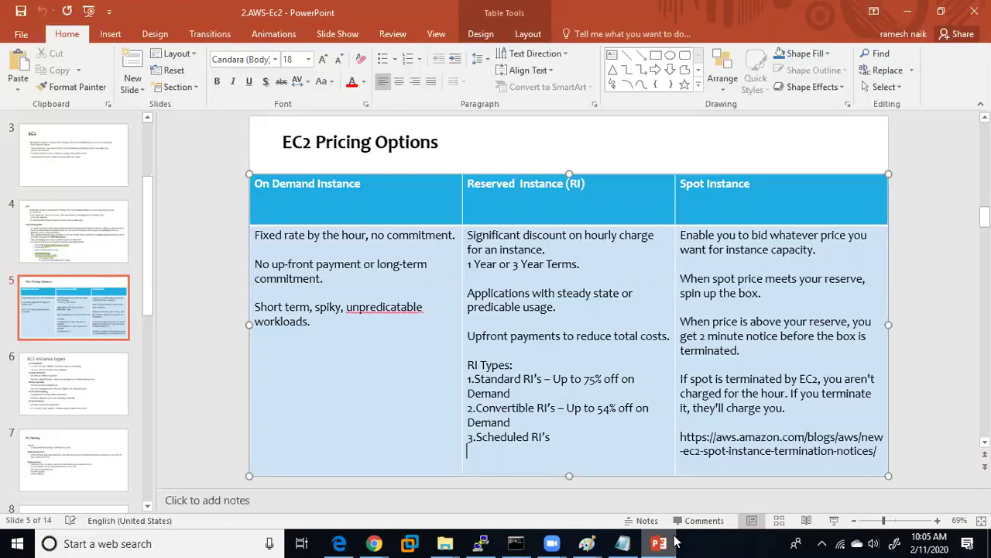
# - Return to Chrome's EC2 Instances tab, where both web servers show terminated
pyautogui.click(672, 542)
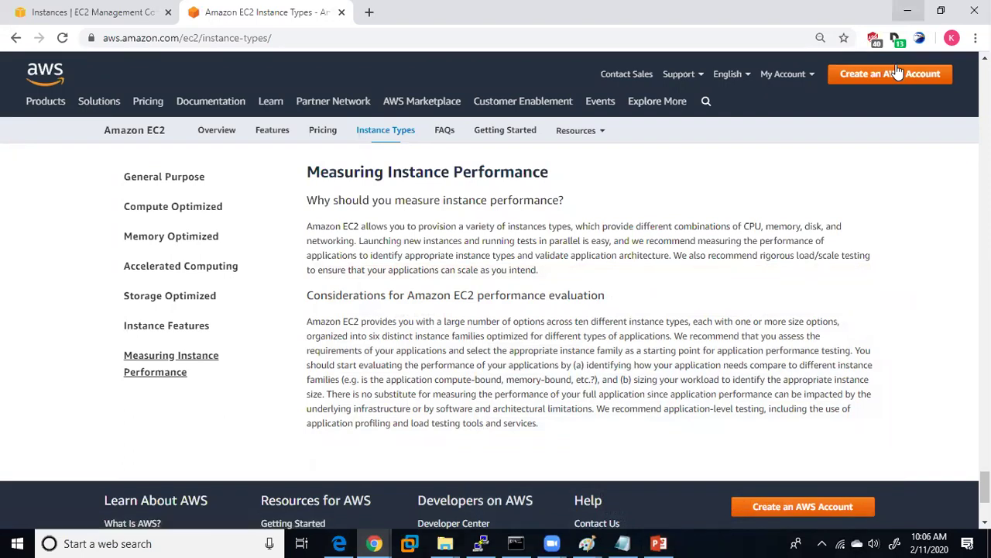
pyautogui.click(907, 10)
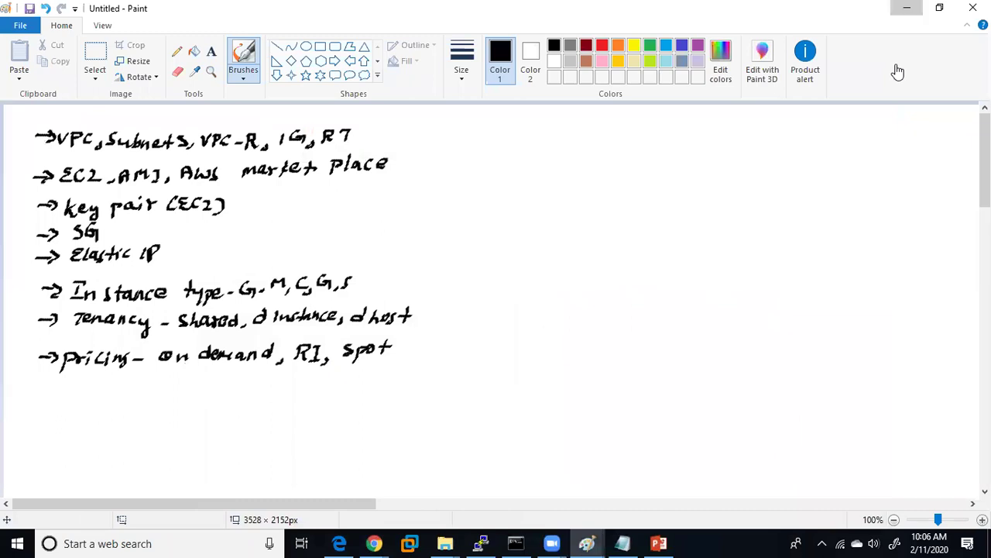
pyautogui.hotkey('alt', 'Tab')
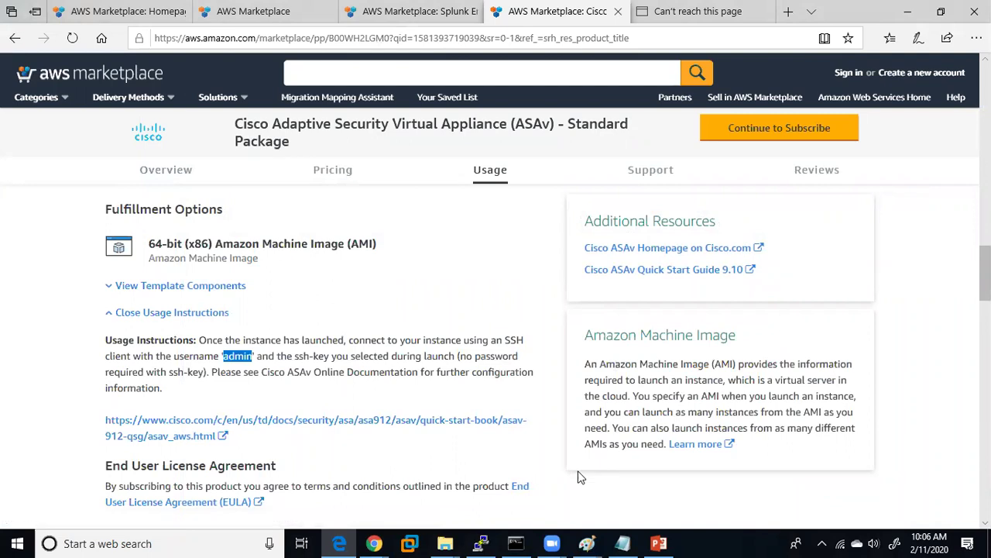
pyautogui.moveTo(391, 543)
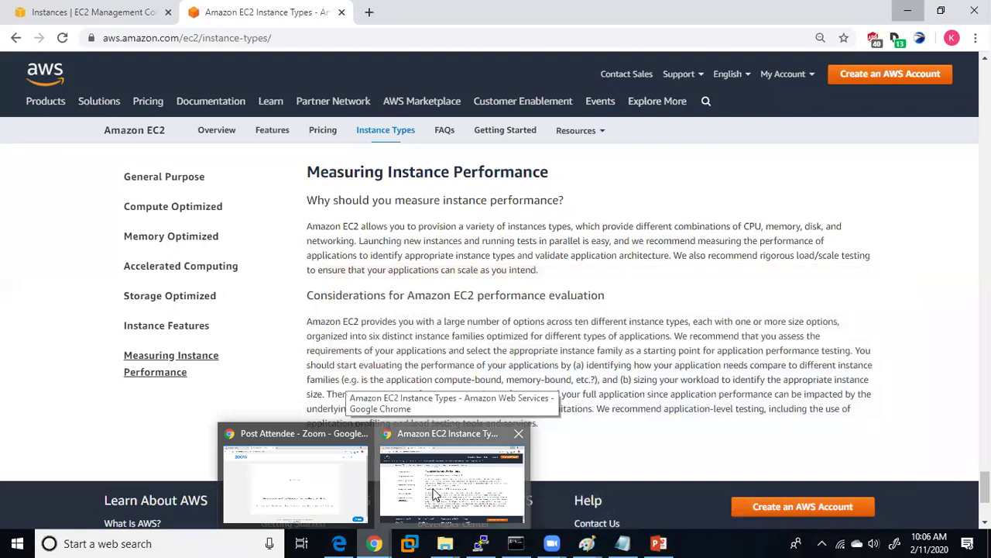
pyautogui.click(65, 12)
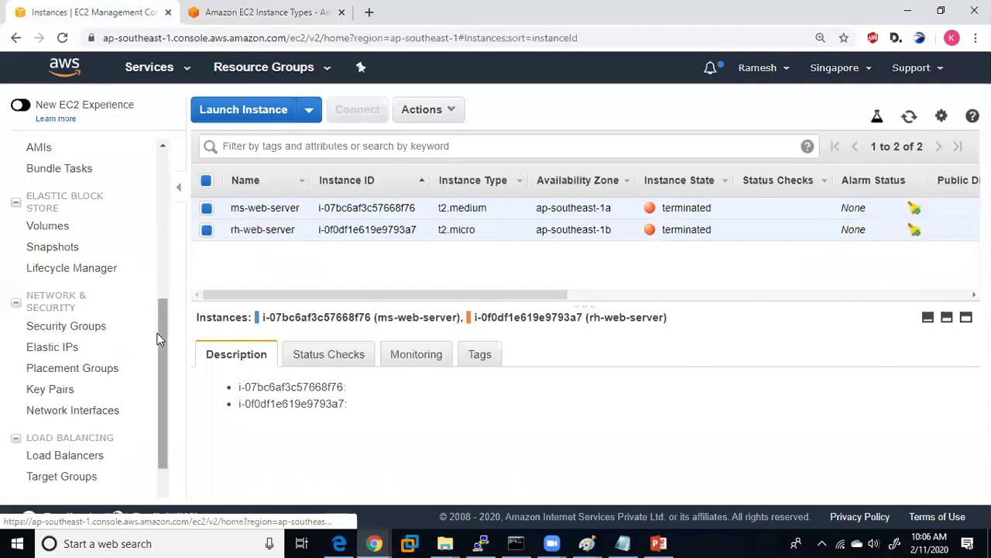
pyautogui.scroll(-1, 155, 337)
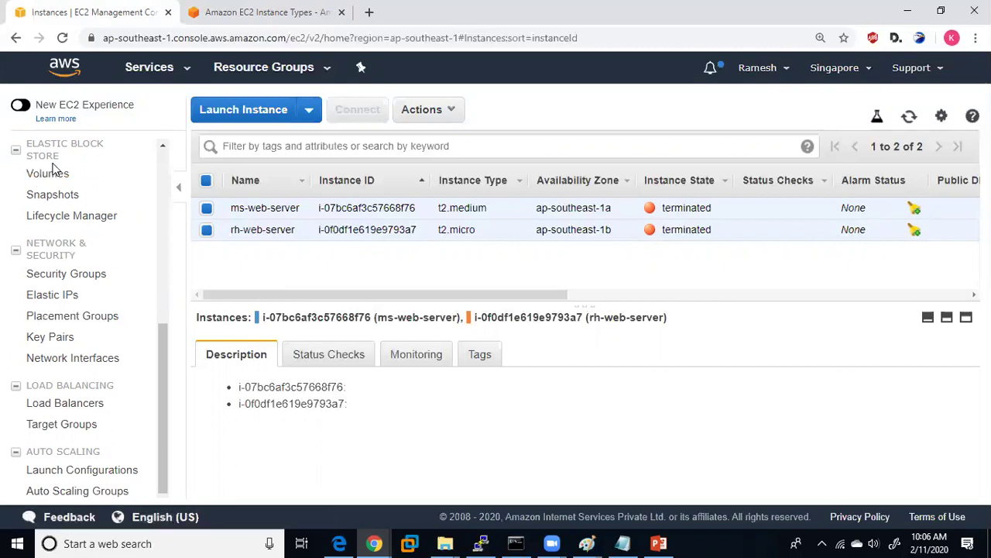
# - Refresh, confirm the Elastic IPs list is empty, then minimize Chrome to reach the Marketplace pages
pyautogui.click(909, 117)
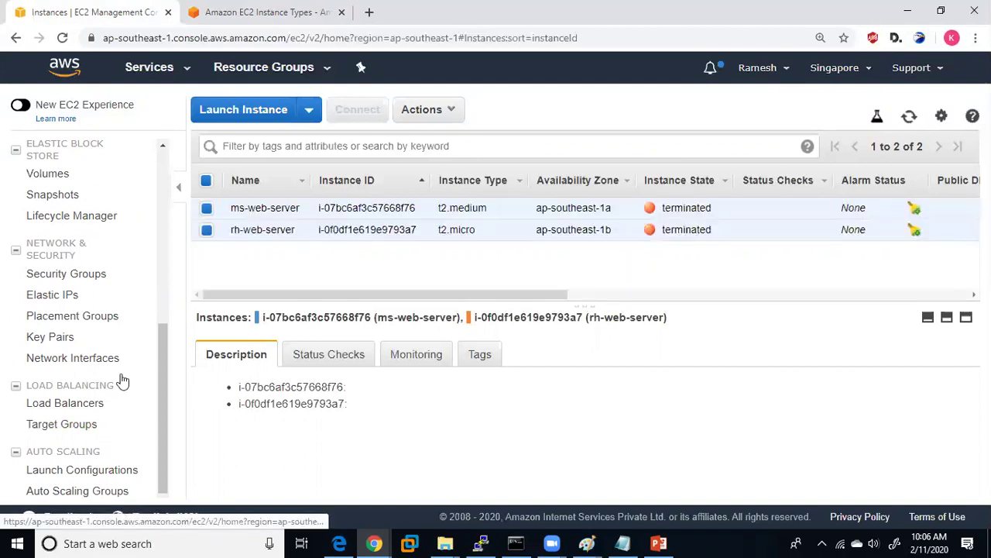
pyautogui.click(69, 303)
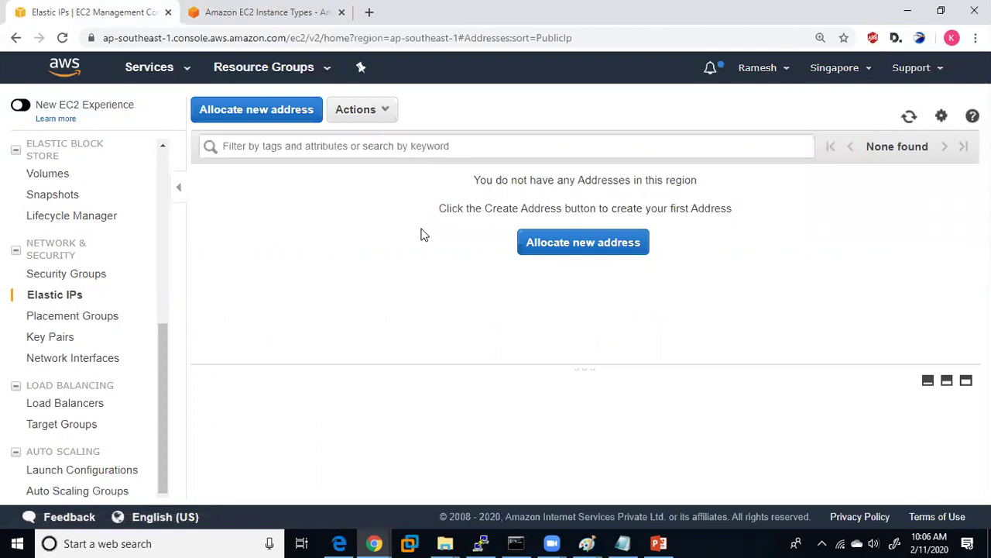
pyautogui.click(907, 10)
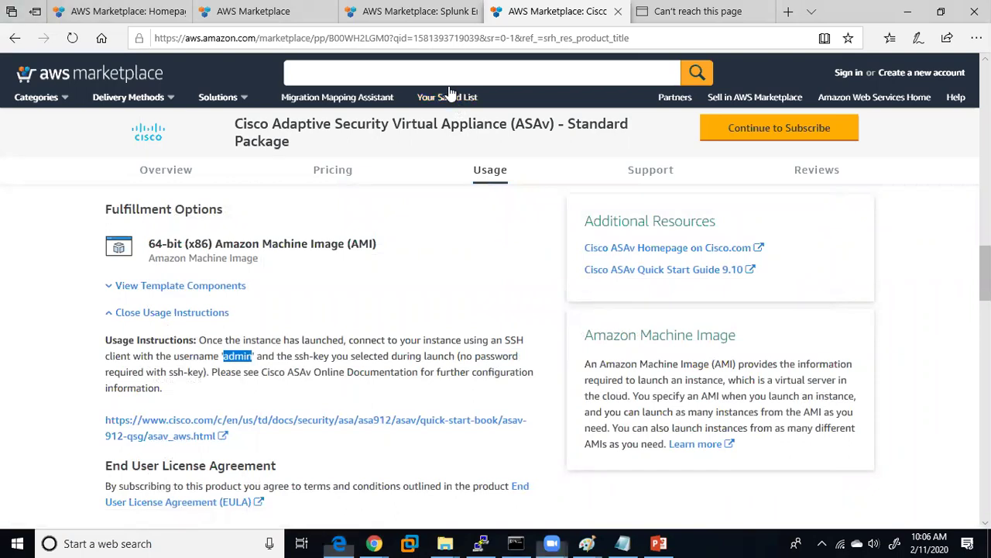
pyautogui.click(188, 11)
# - Open the Marketplace category listing, then Alt+Tab to the AWSPresentation folder in File Explorer
pyautogui.click(255, 9)
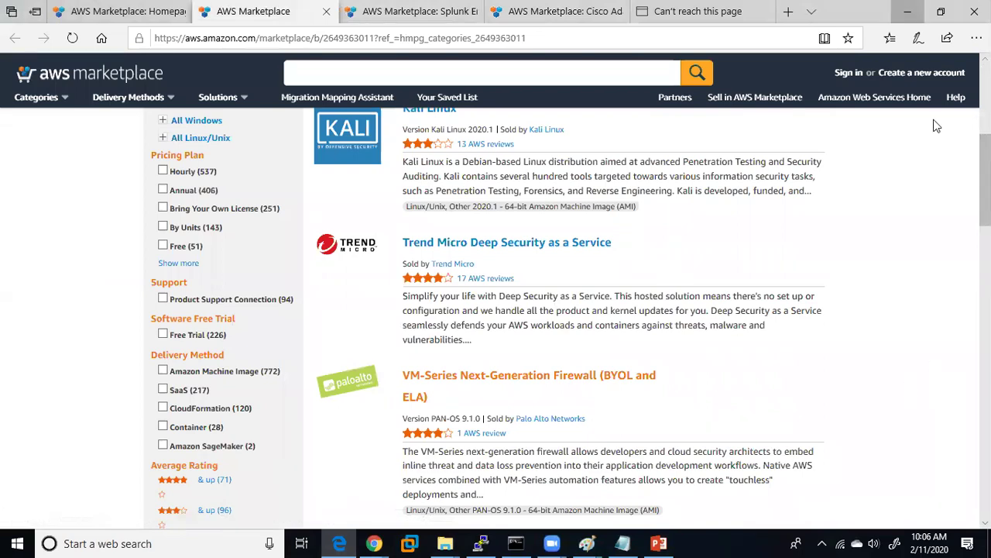
pyautogui.hotkey('alt', 'Tab')
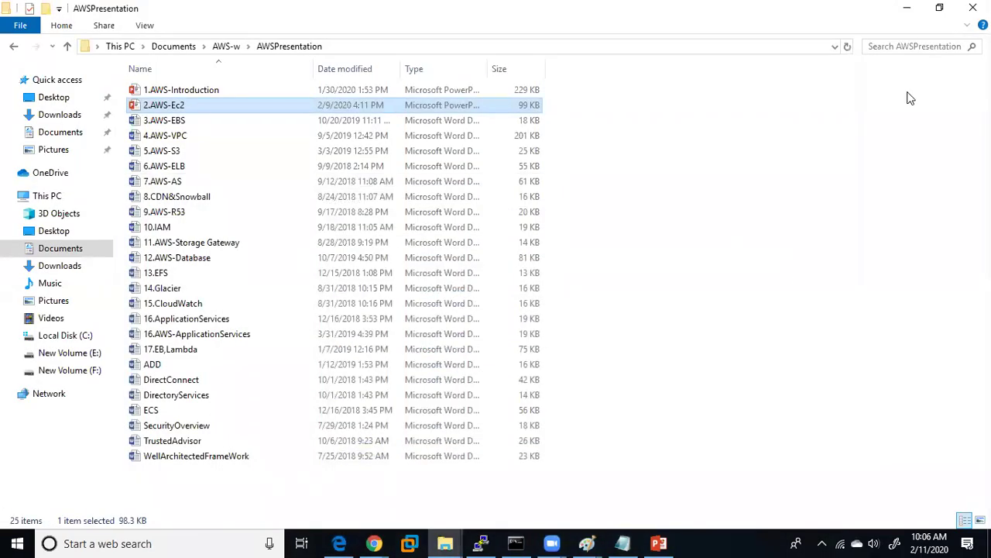
pyautogui.press('Return')
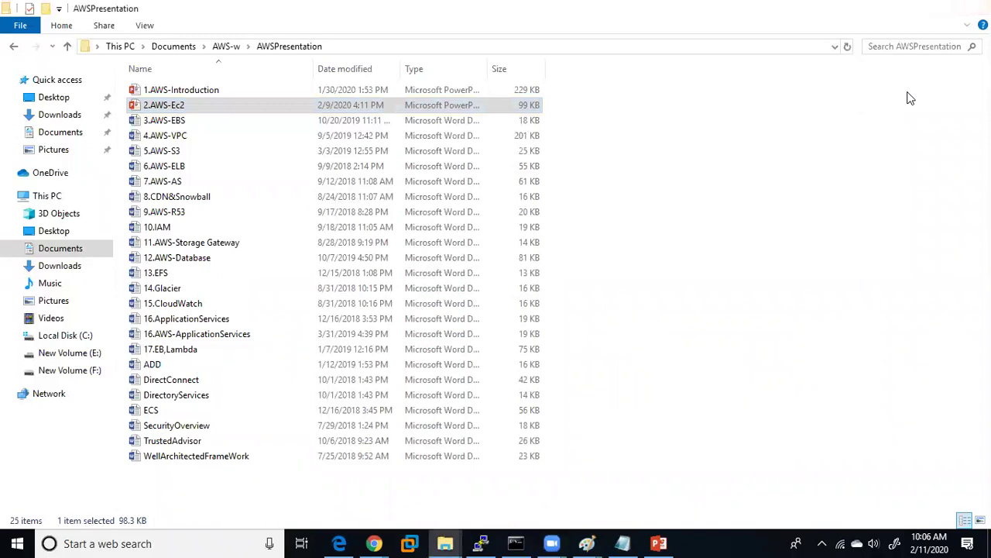